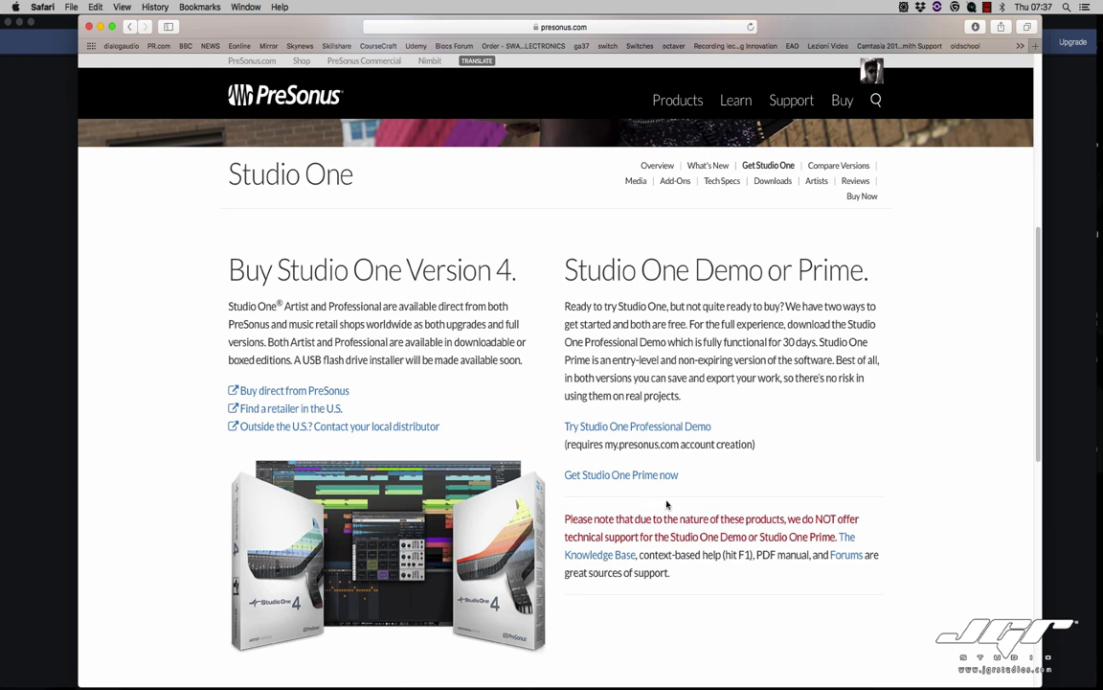
Step: Get the free Studio One 4 Prime, add it to the cart and proceed to checkout
click(614, 478)
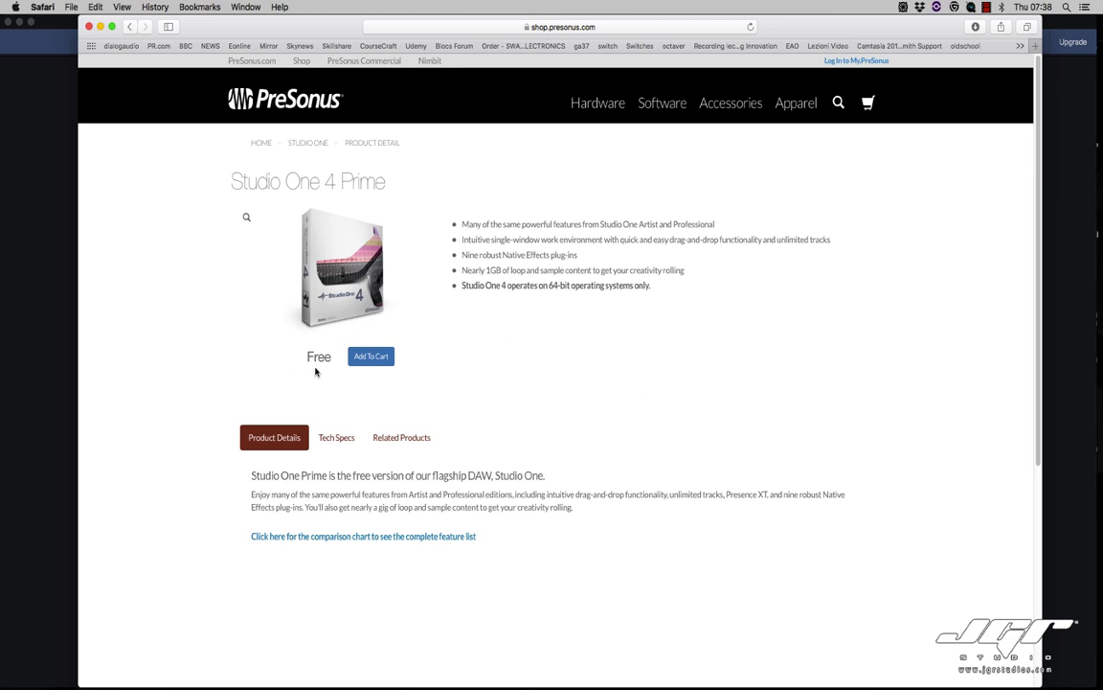
click(370, 356)
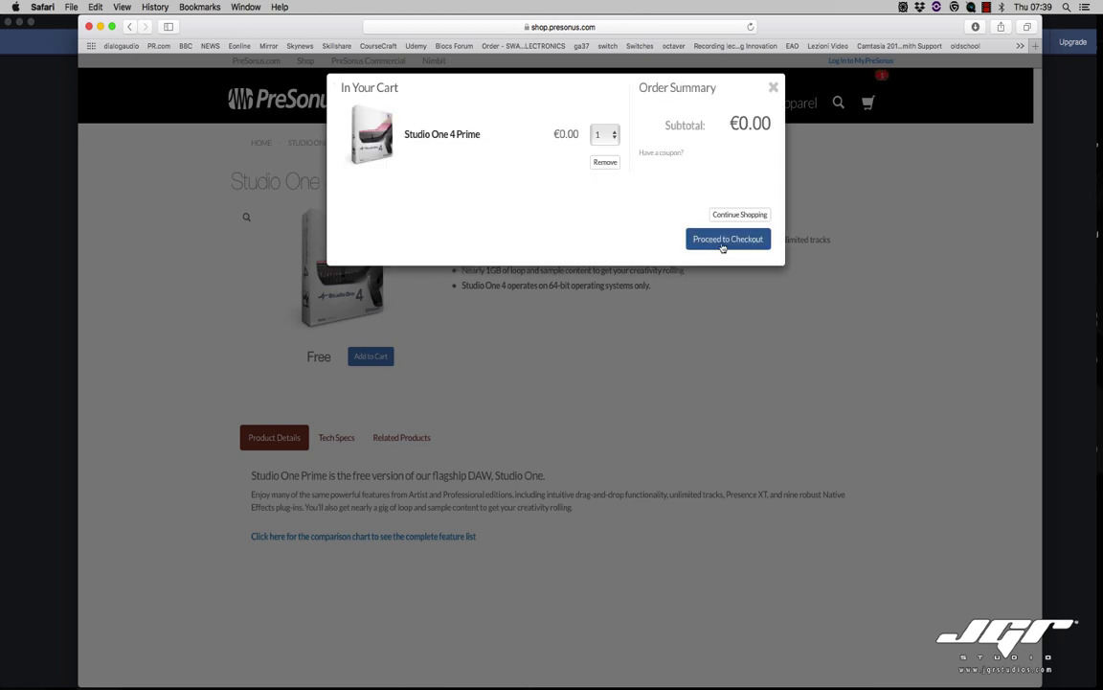
click(727, 240)
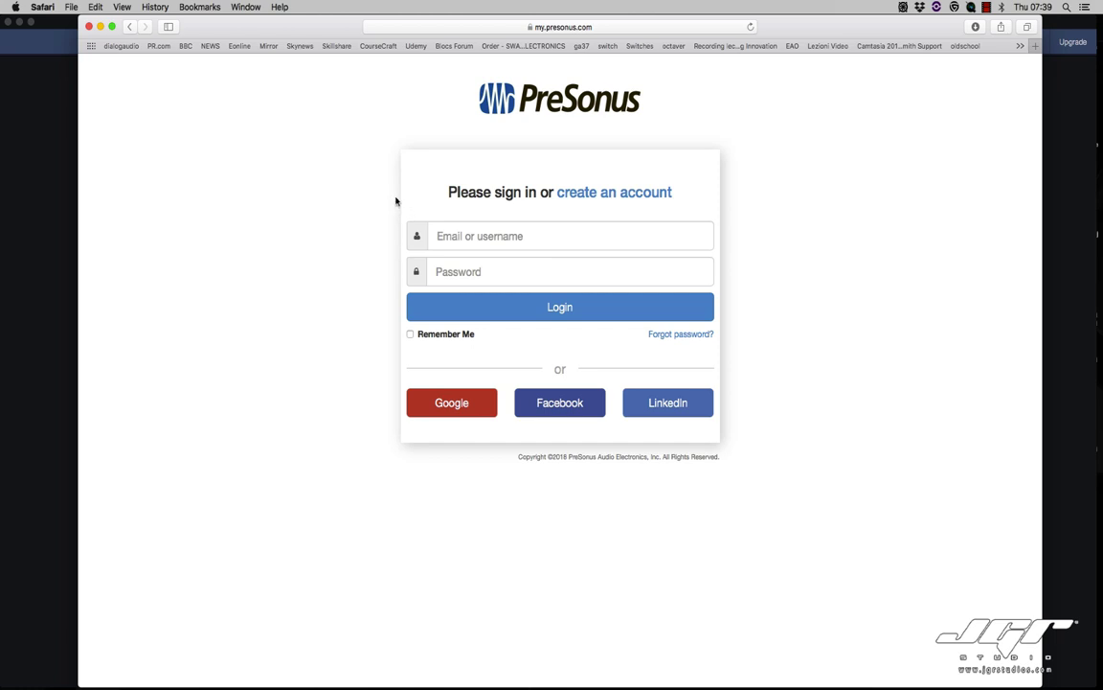
click(623, 195)
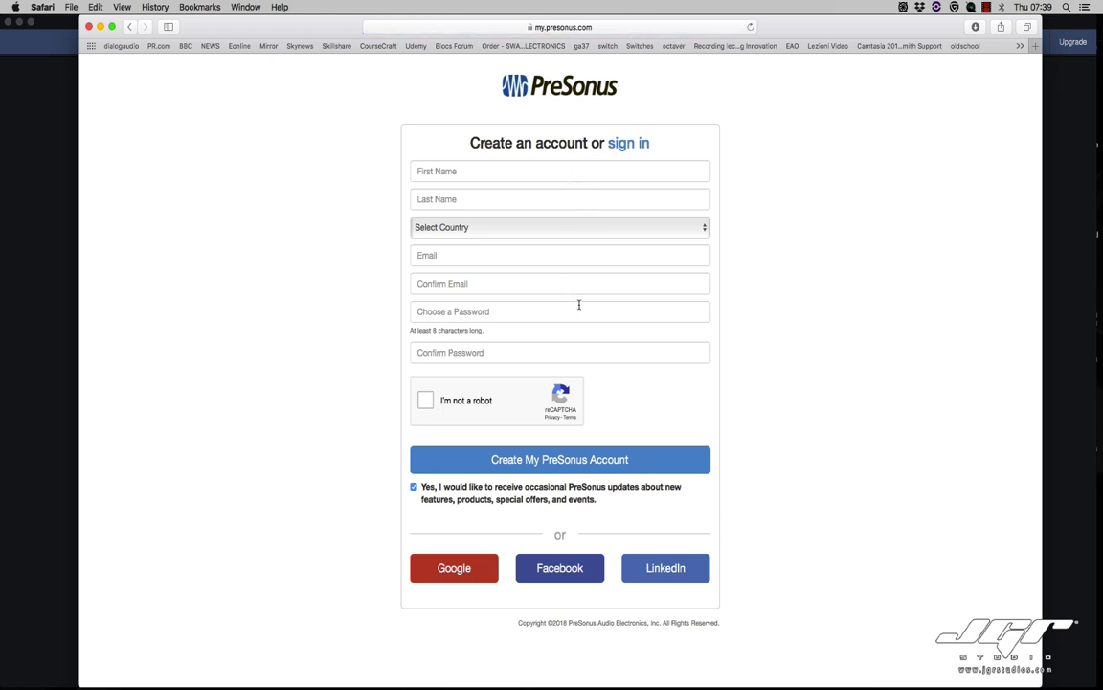
click(426, 400)
click(130, 27)
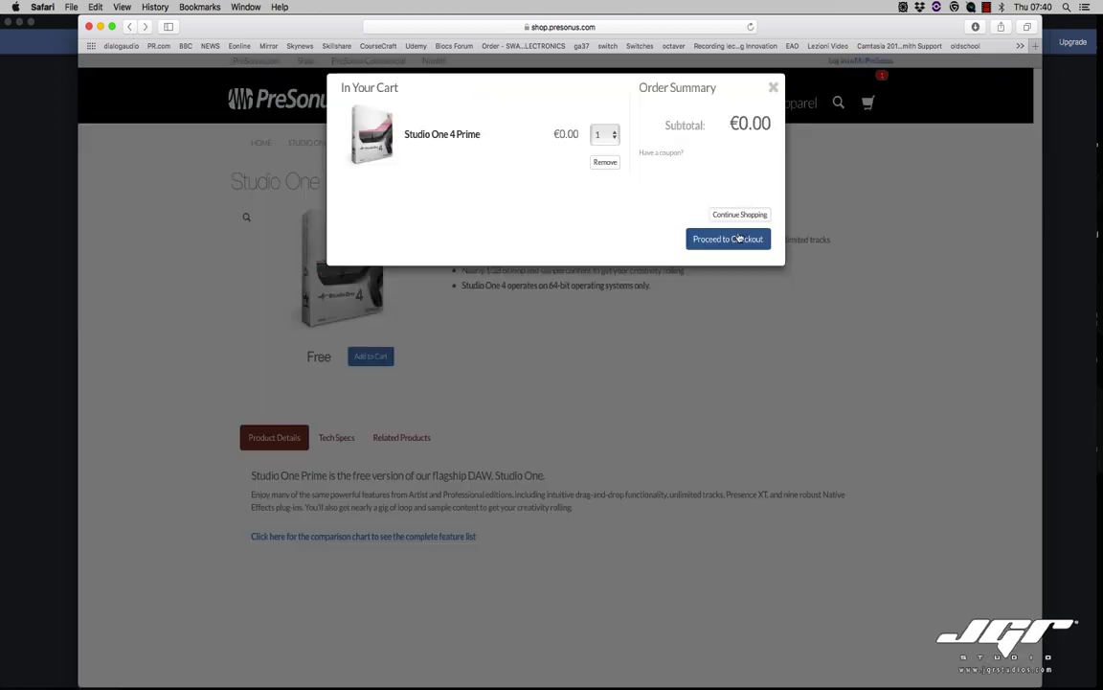
Step: Proceed to checkout again and sign in to the existing PreSonus account with the account e-mail and password
click(738, 240)
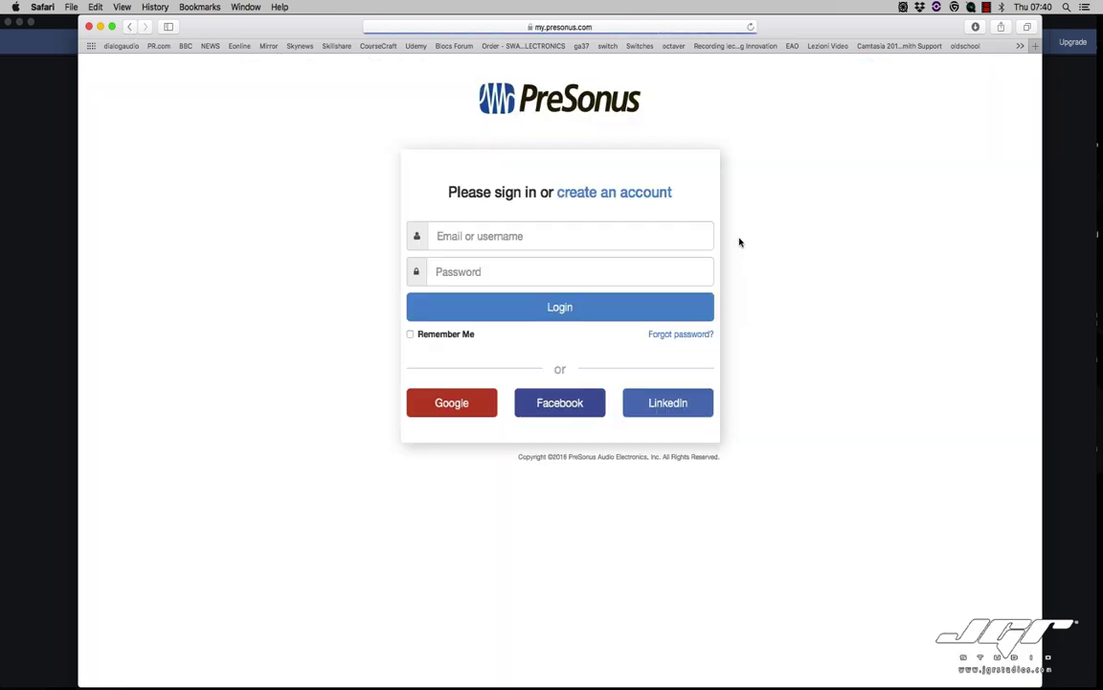
click(570, 232)
click(499, 268)
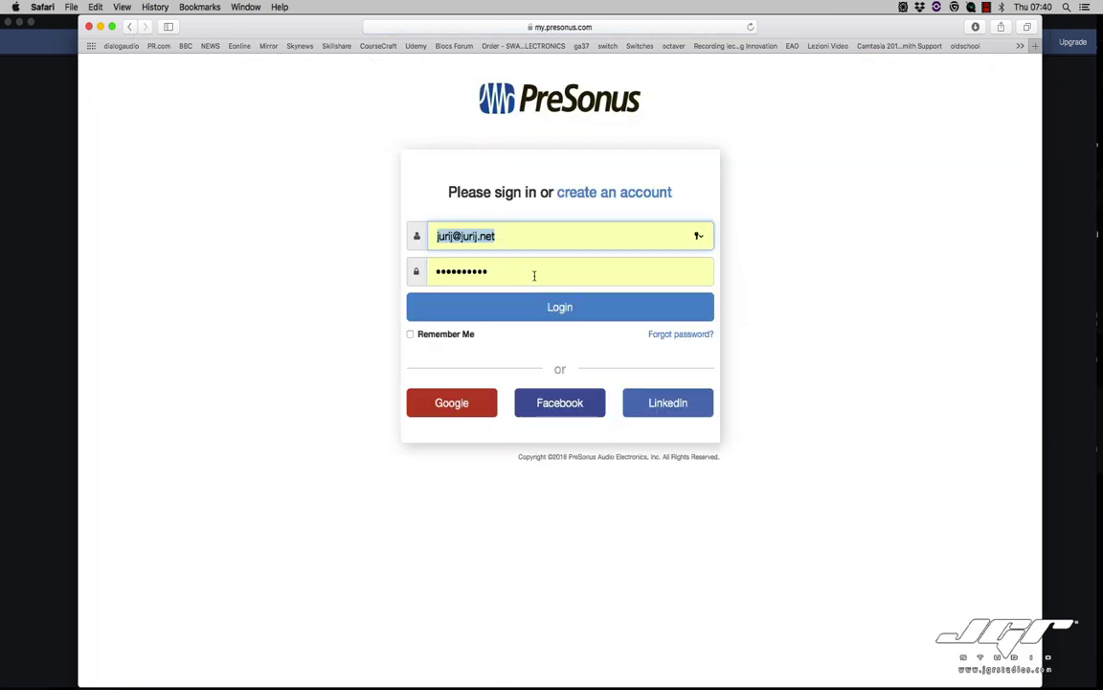
click(580, 306)
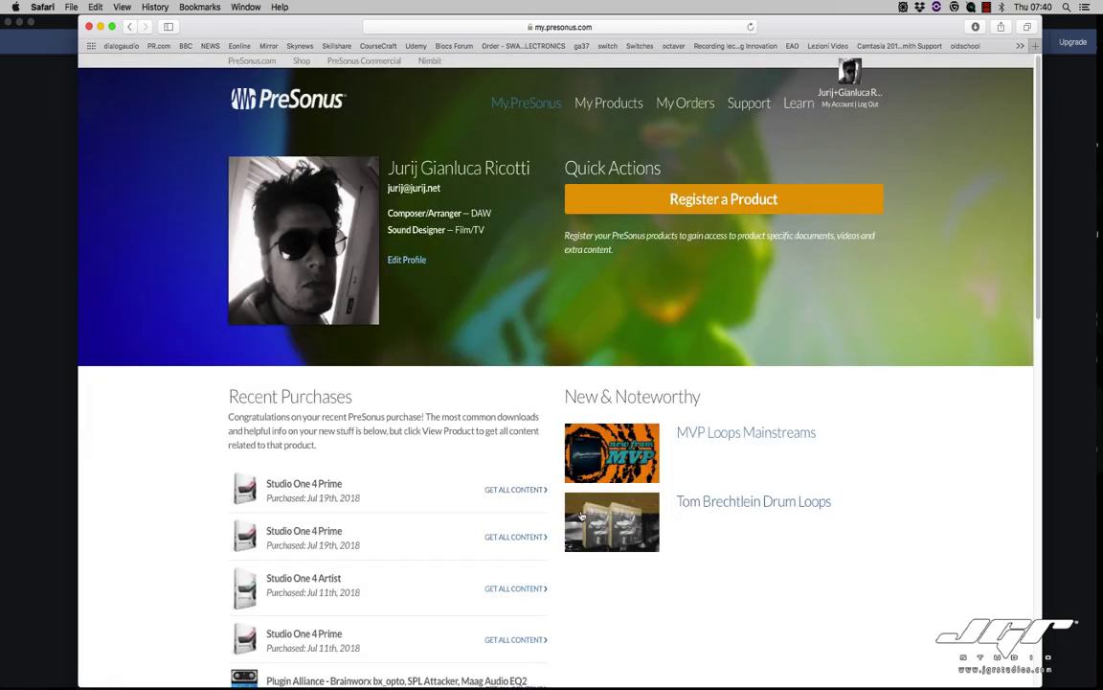
Step: Open all content for the most recent Studio One 4 Prime purchase and select the last product key listed
click(527, 491)
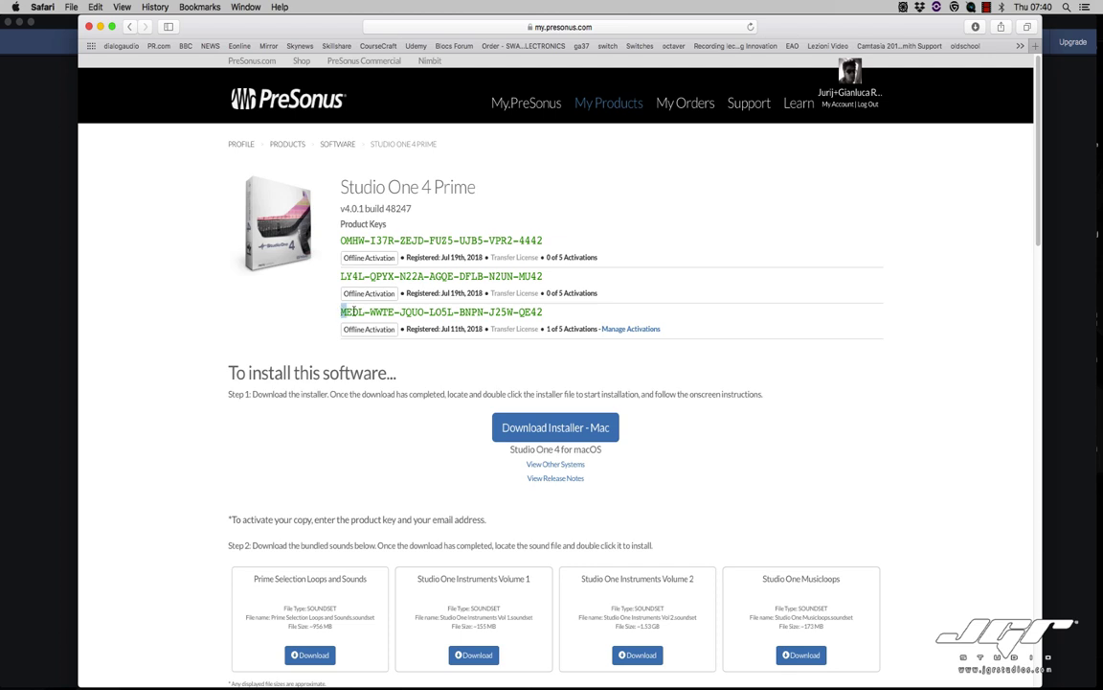
drag(341, 312, 547, 319)
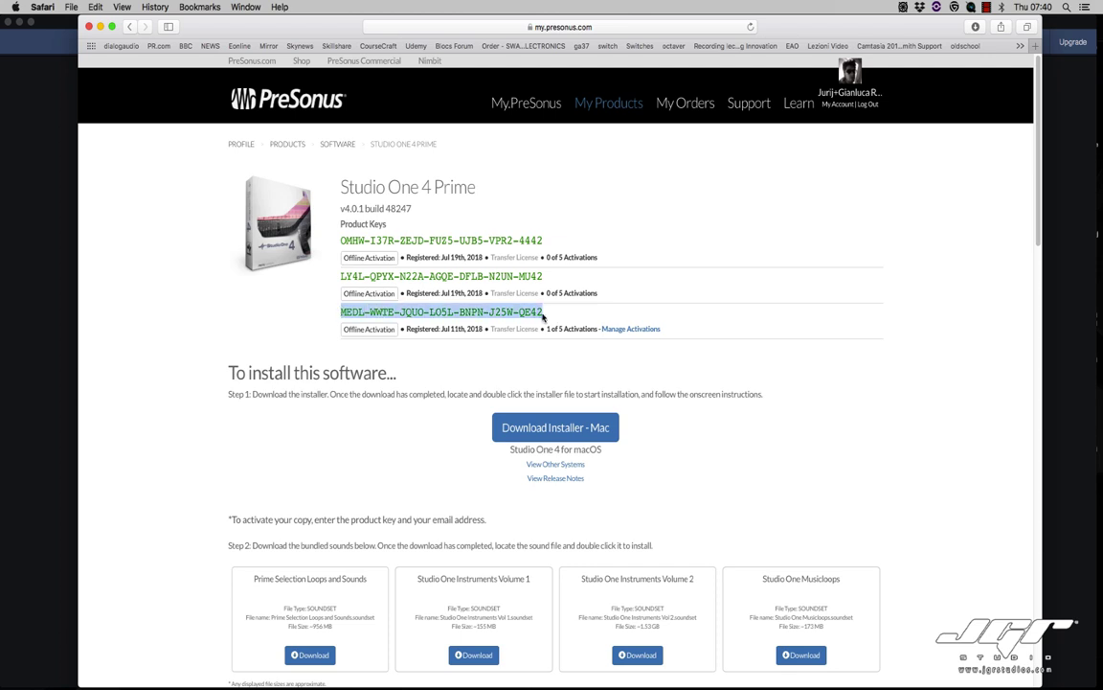
Step: Look through the bundled sounds and the miscellaneous and owner's manual sections of the extra downloads
scroll(551, 326, down, 5)
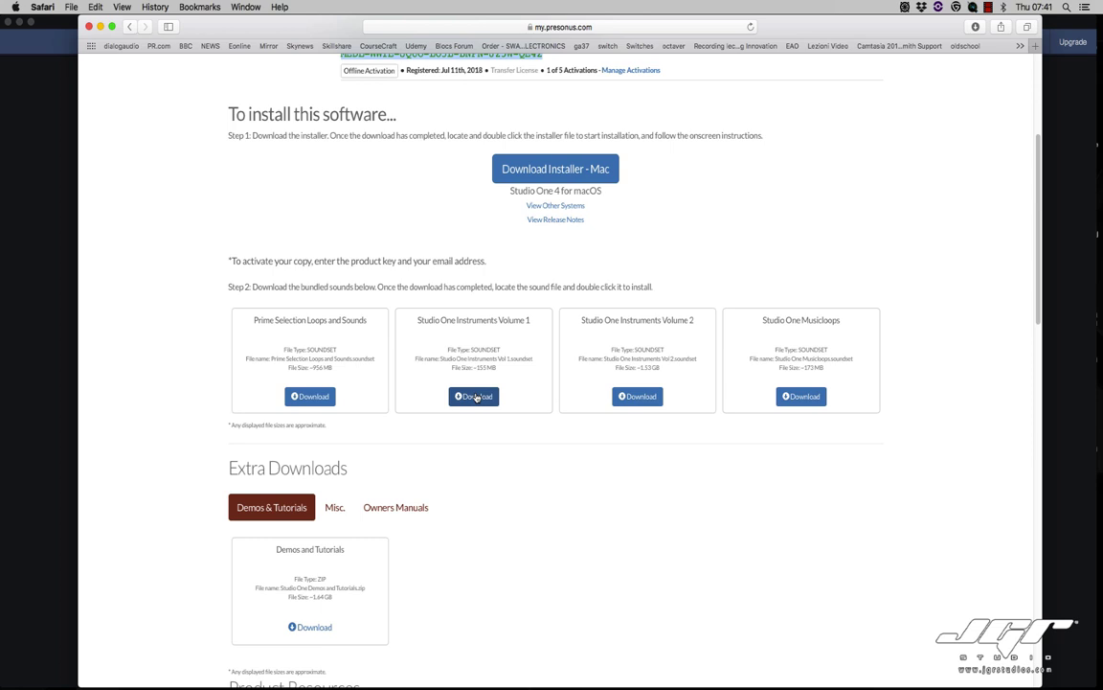
click(338, 508)
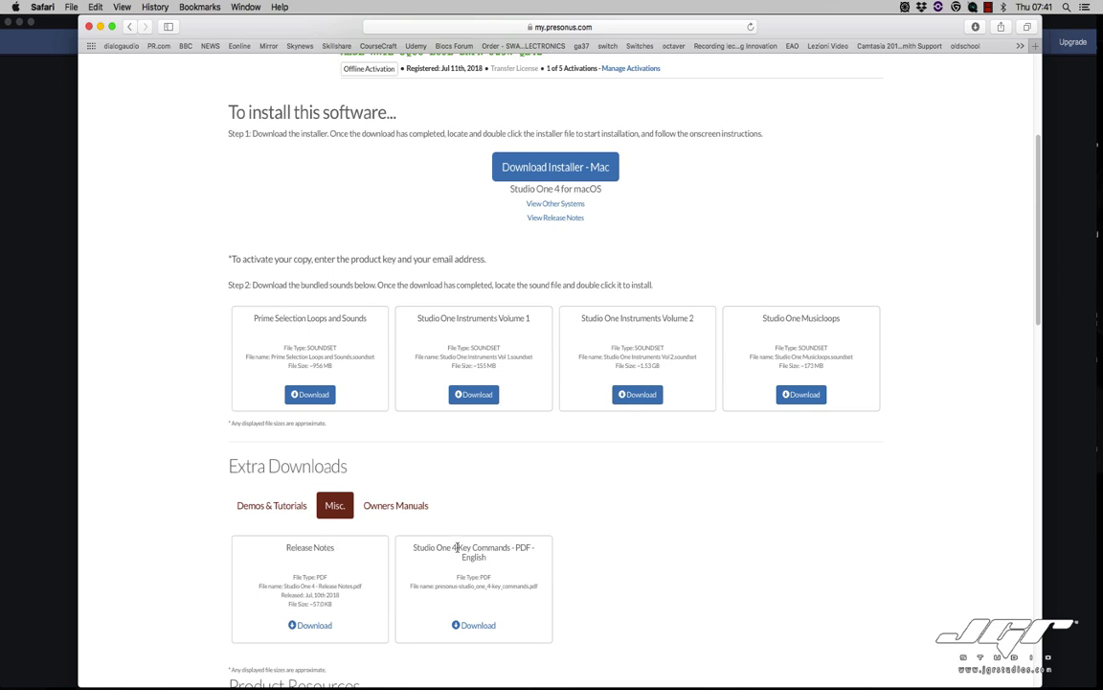
click(396, 505)
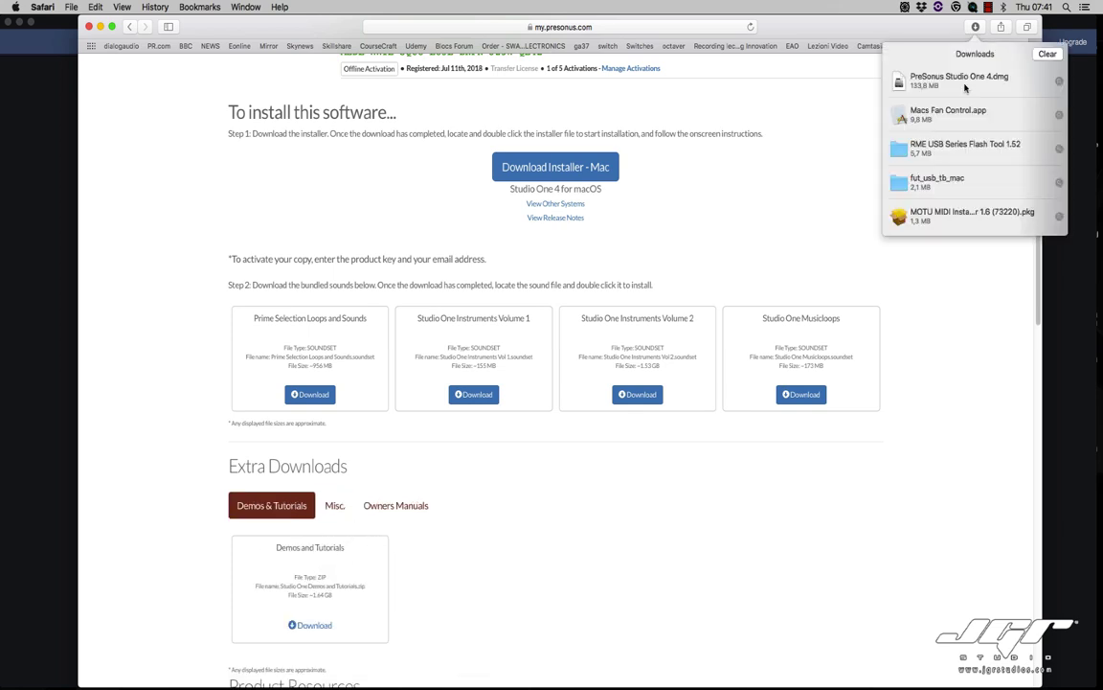
Step: Open the downloaded PreSonus Studio One 4.dmg and put Studio One 4 into the Applications folder
double_click(965, 86)
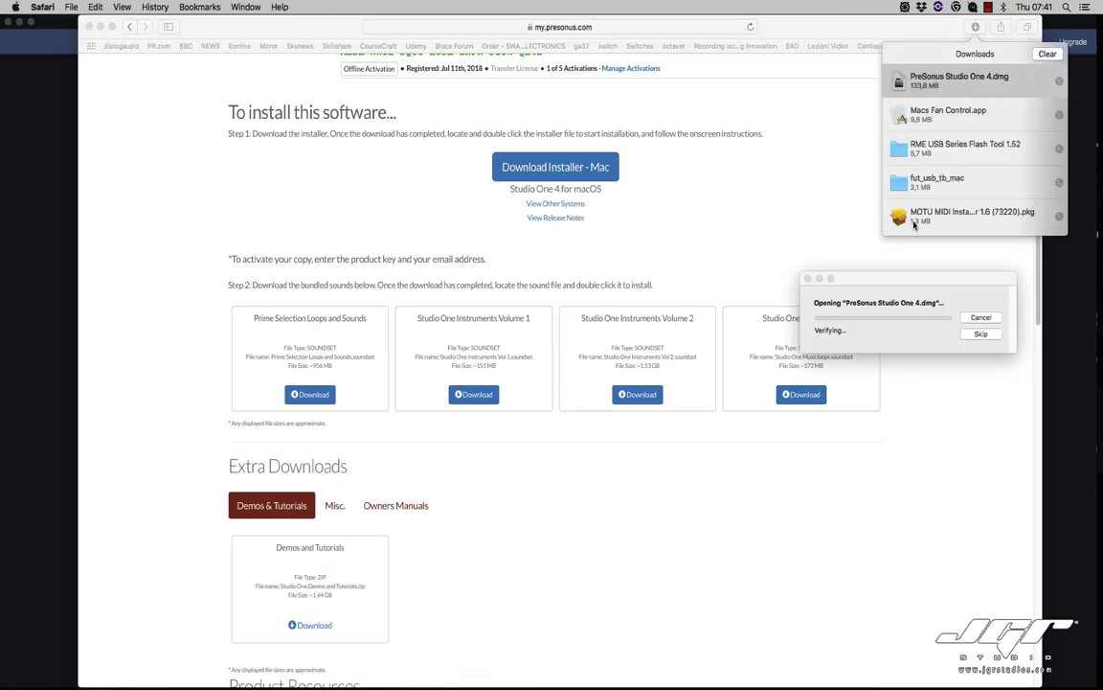
click(330, 407)
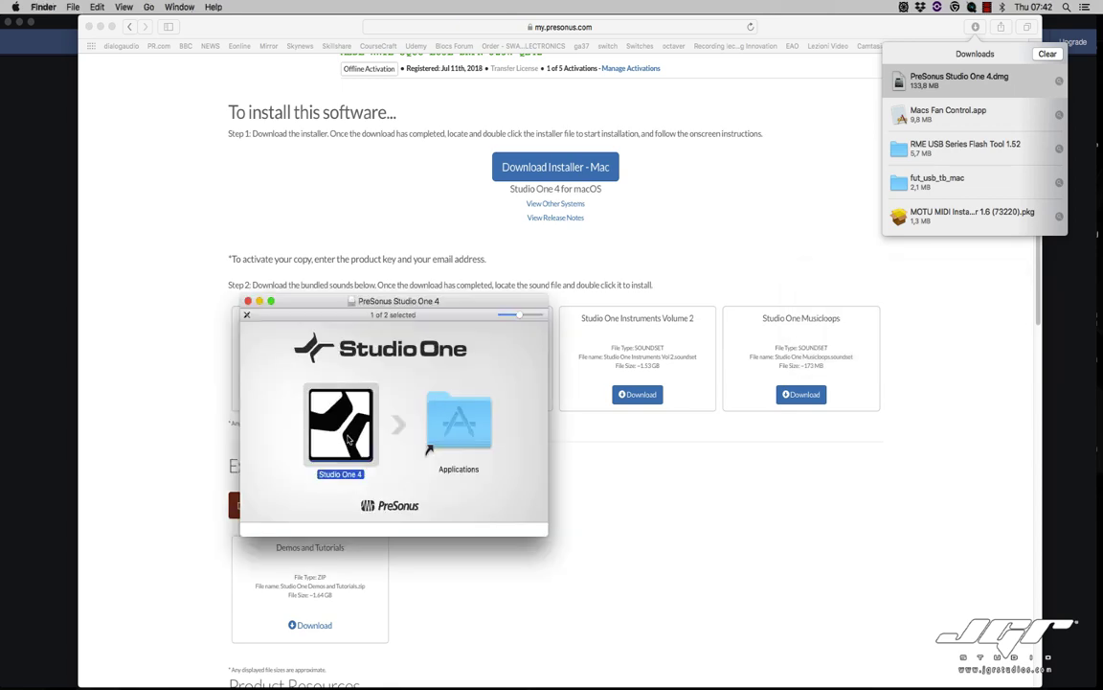
drag(350, 441, 460, 423)
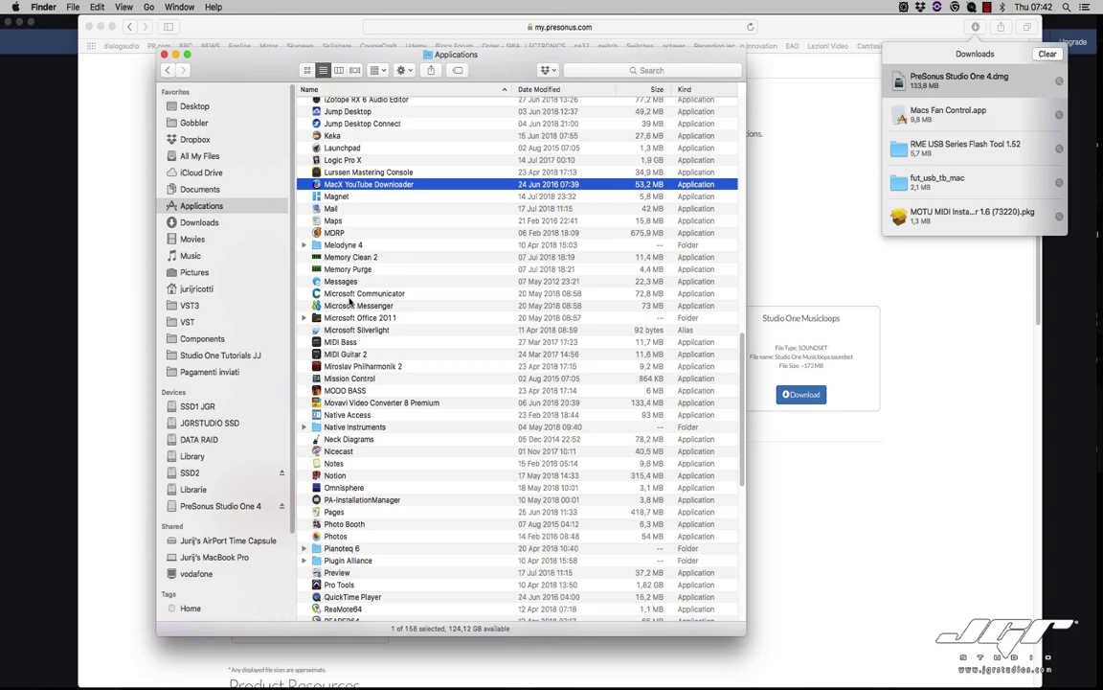
Step: Launch Studio One 4 from the Applications folder and close the purchased items activation window
key(s)
scroll(390, 345, down, 4)
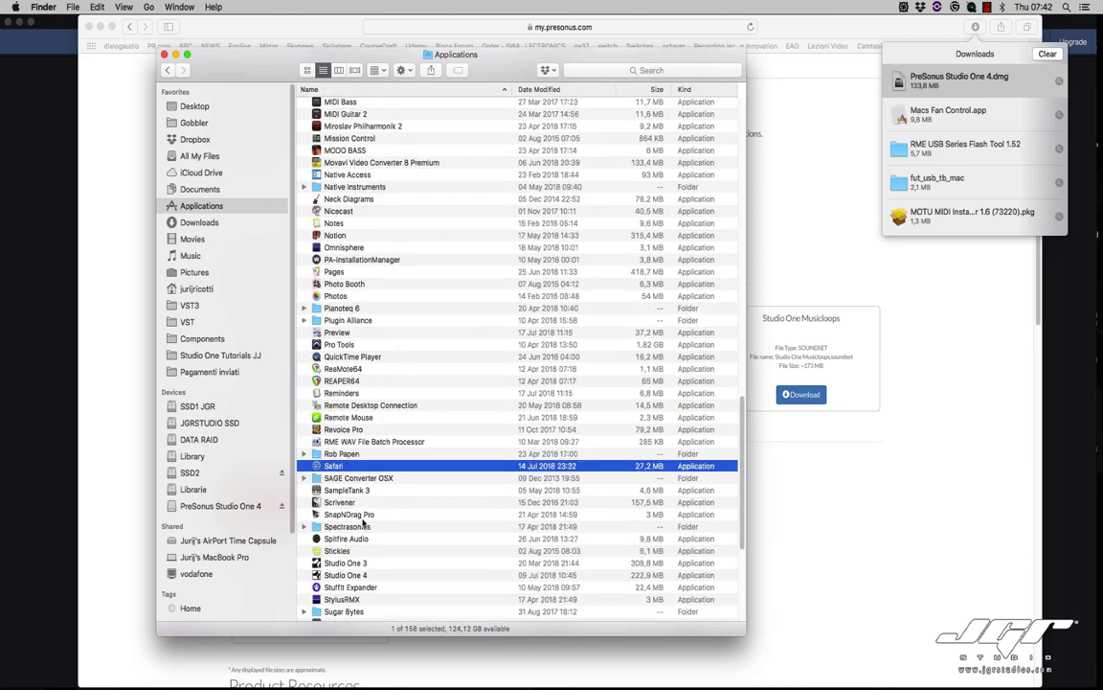
click(346, 576)
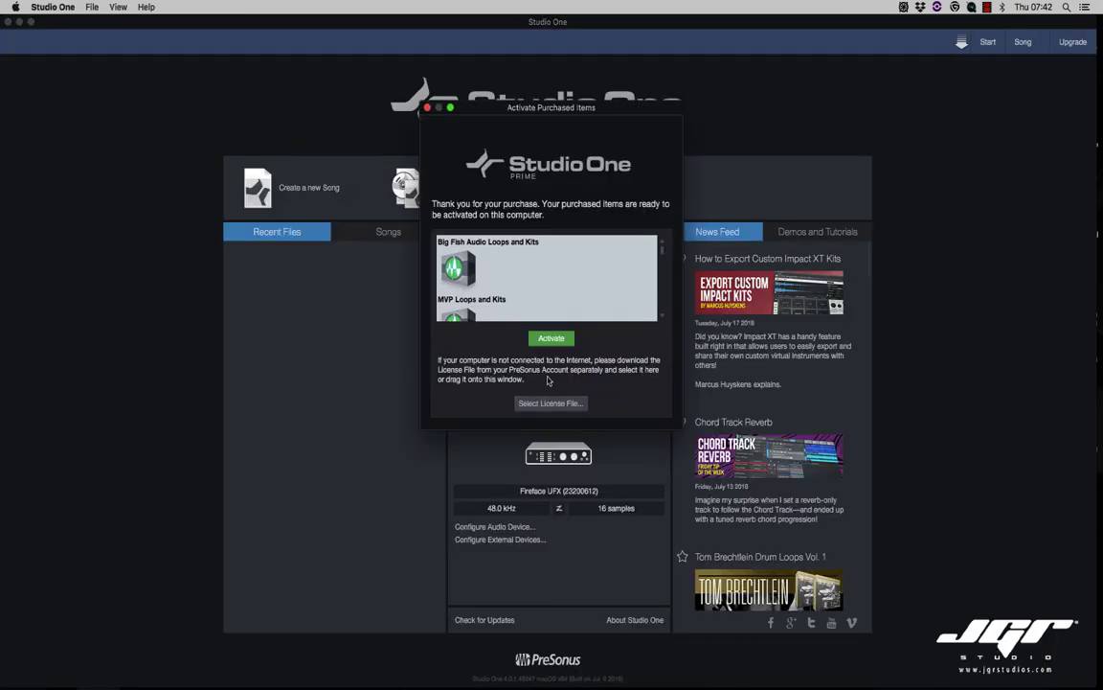
click(427, 109)
Step: Open Studio One Activation and choose one of the account's product keys for the purchased version
click(53, 6)
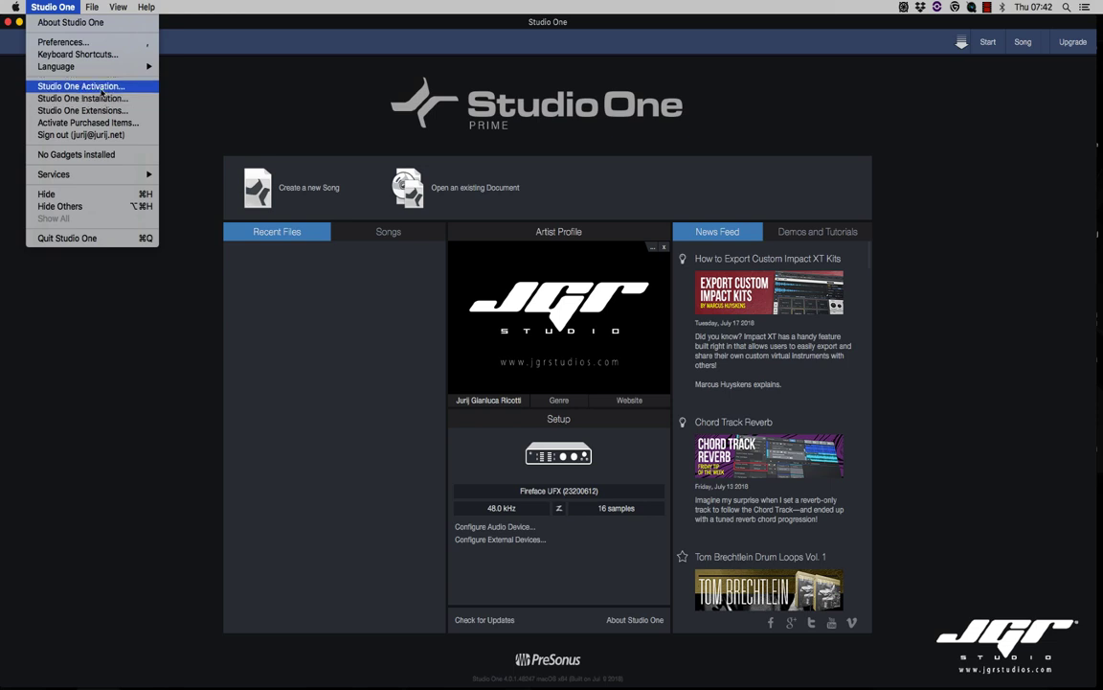
click(94, 86)
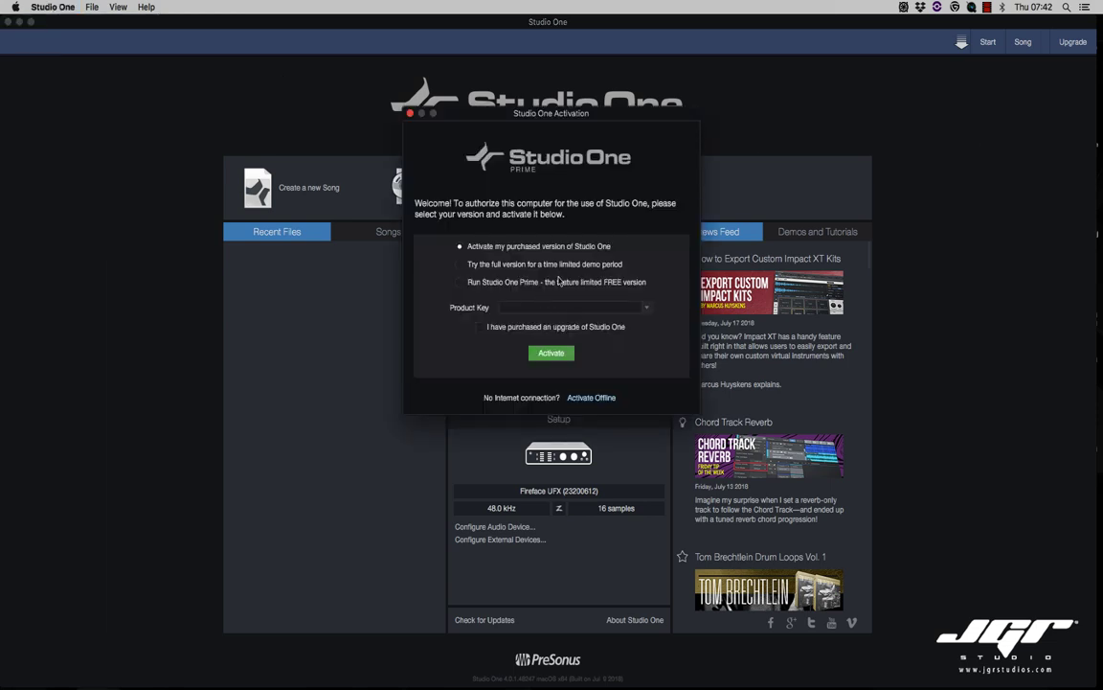
click(650, 307)
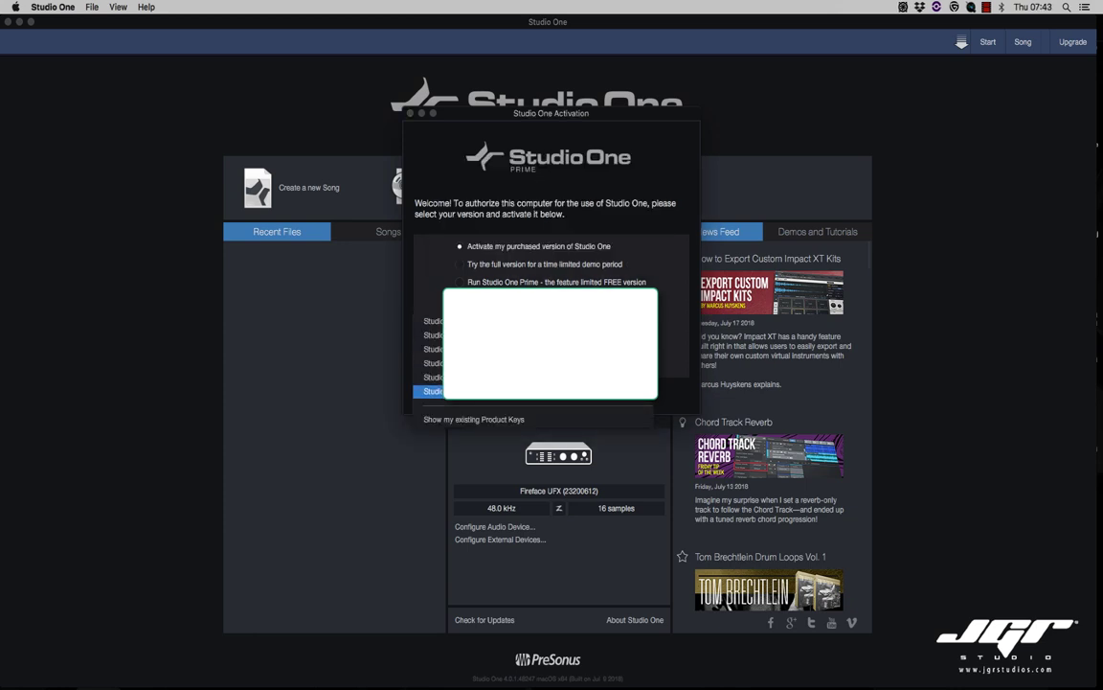
click(533, 390)
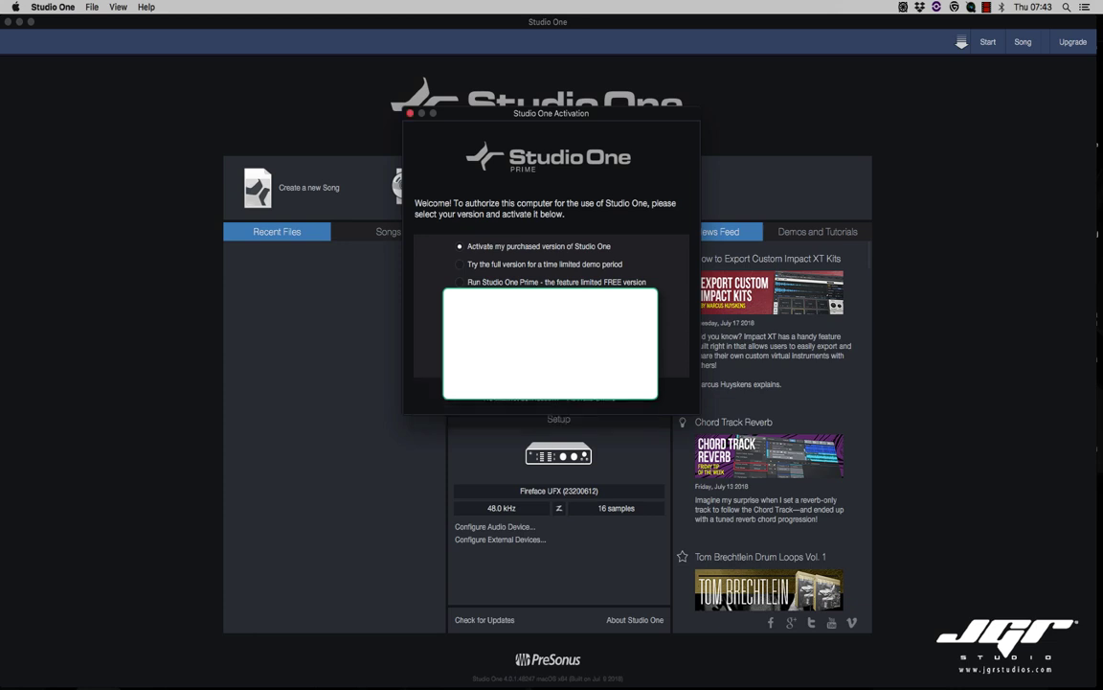
Step: Choose to run the free Studio One Prime version, activate it and acknowledge the confirmation
click(459, 282)
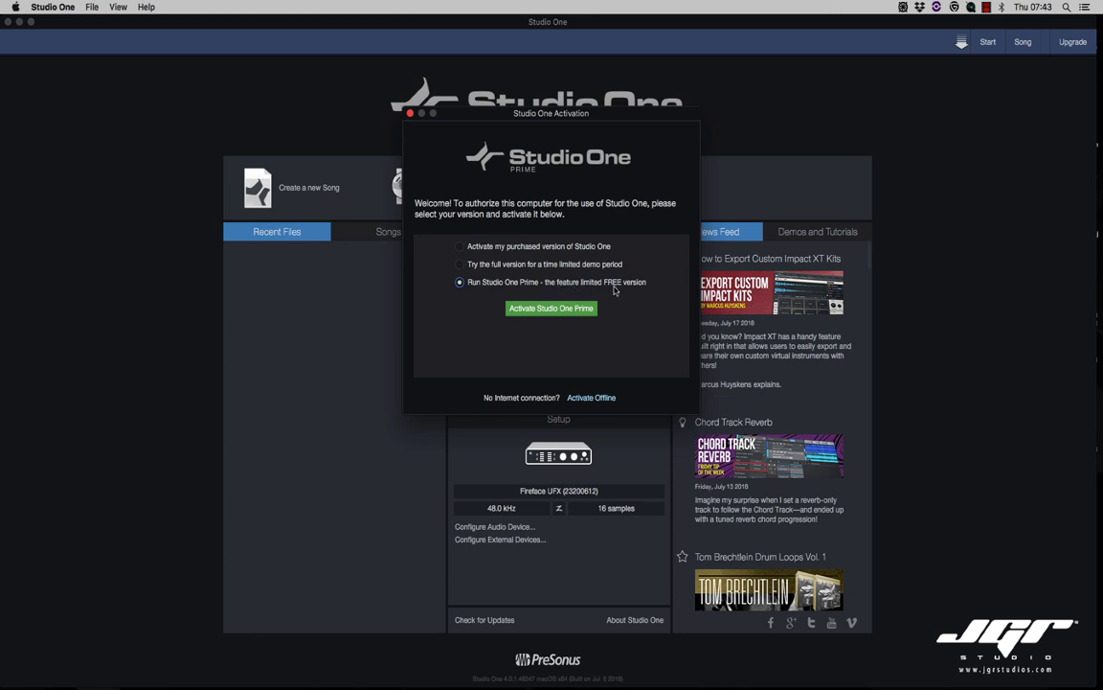
click(553, 310)
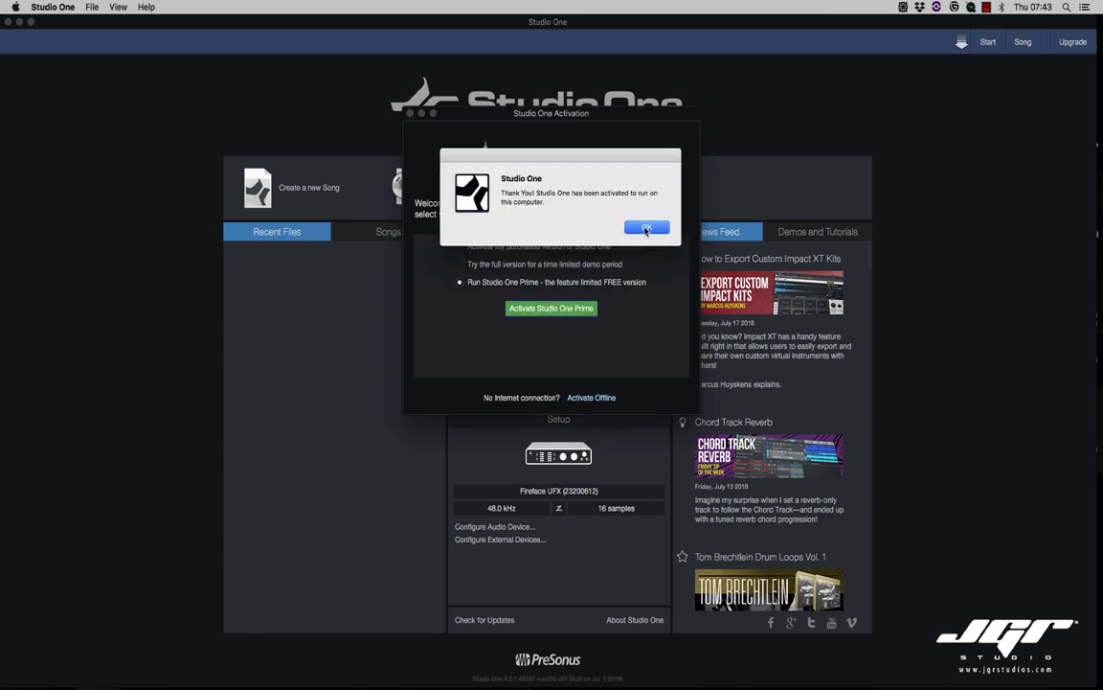
click(646, 227)
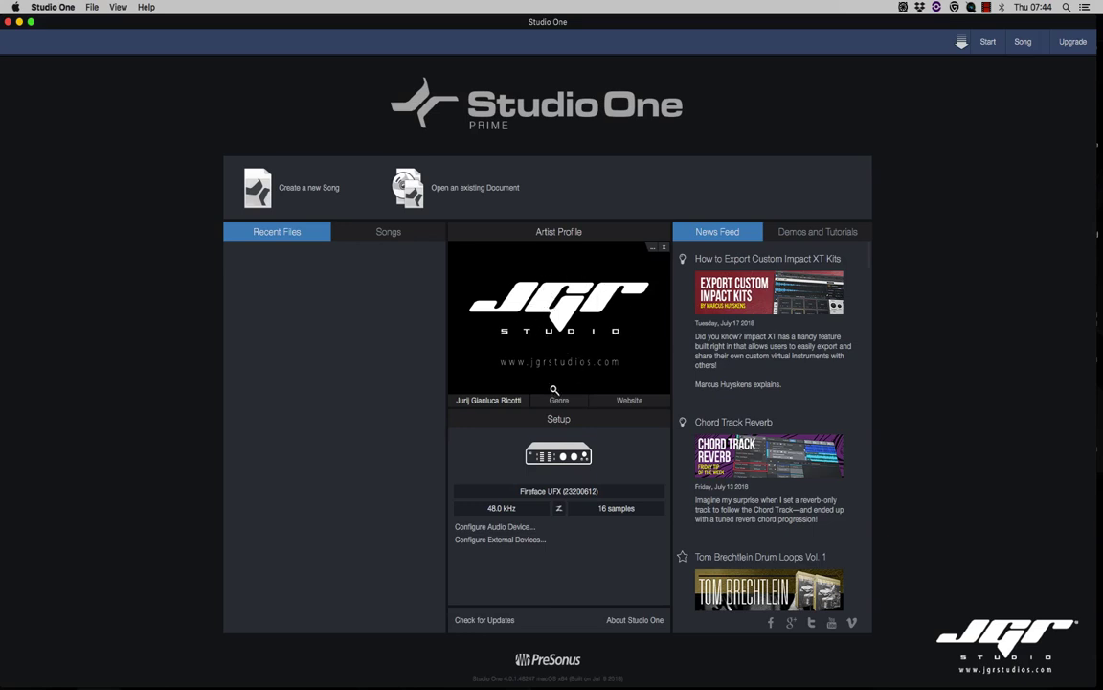
Step: View the artist profile image enlarged and close it again
click(505, 364)
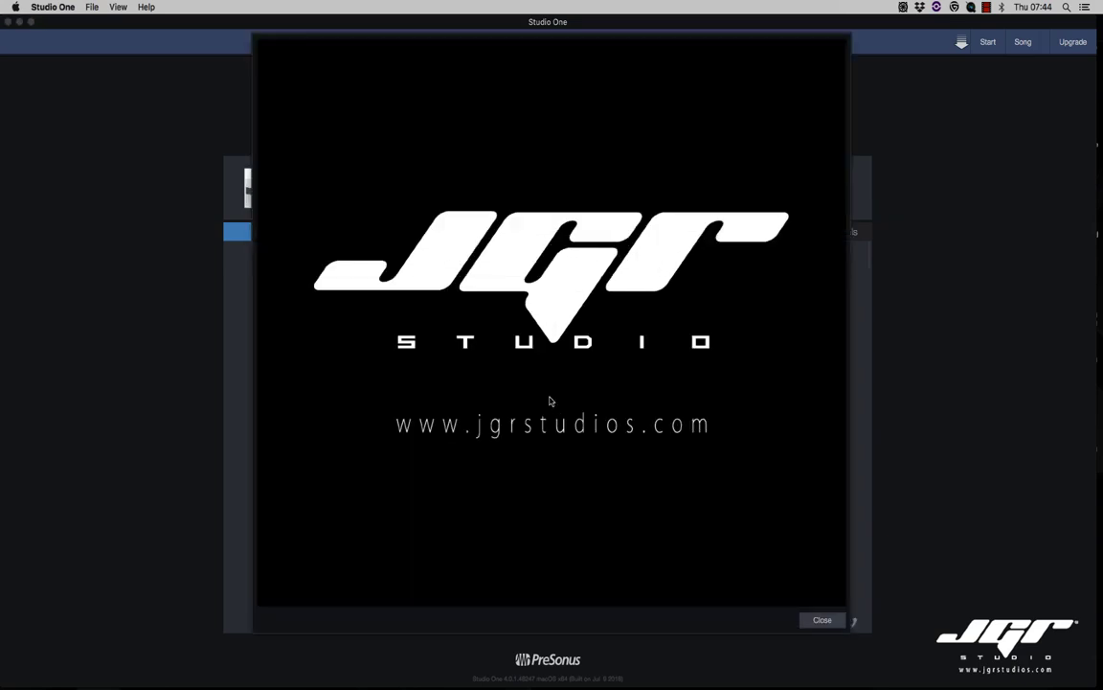
click(831, 620)
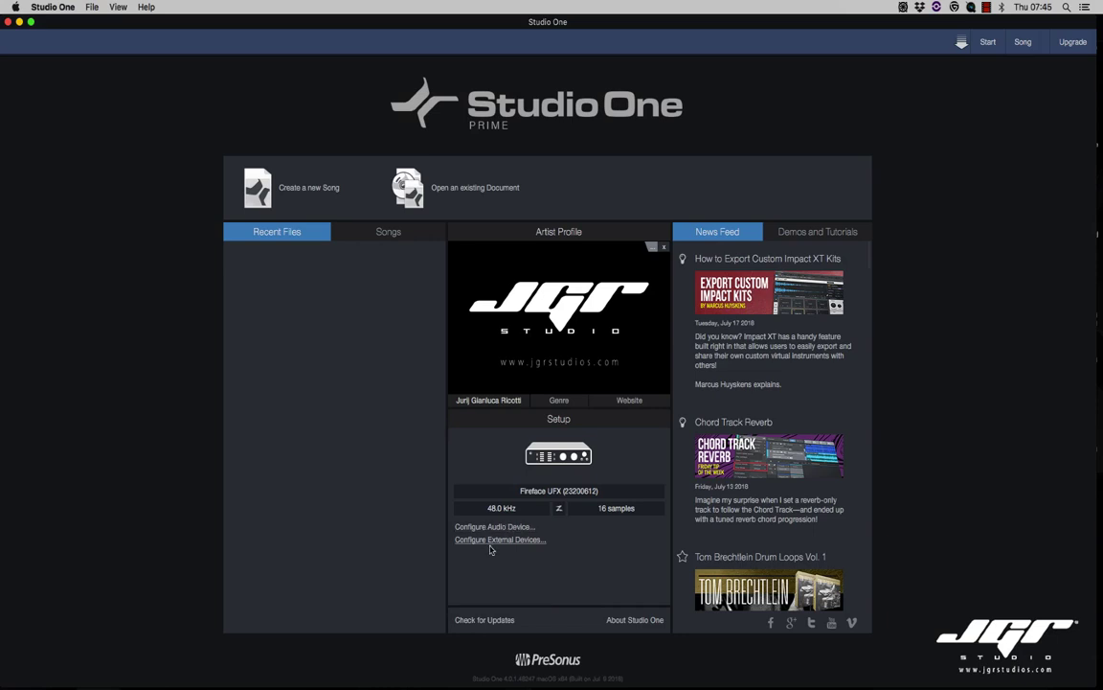
Step: Check the external devices and playback device options in the preferences, and set the audio device block size to 128 samples
click(521, 543)
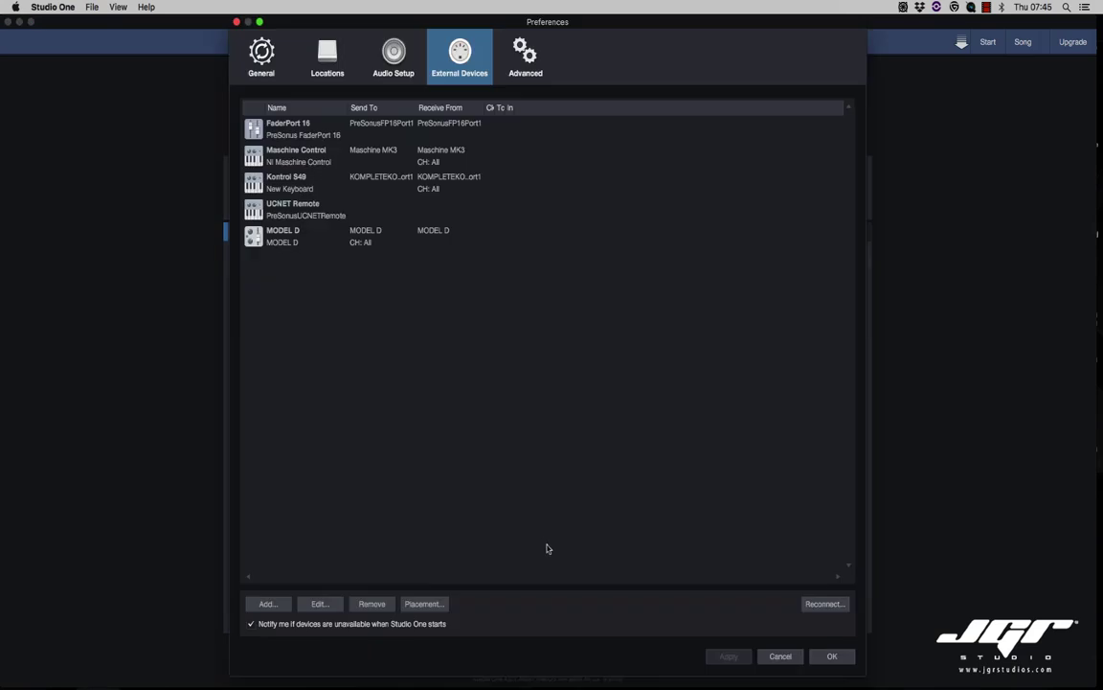
click(389, 57)
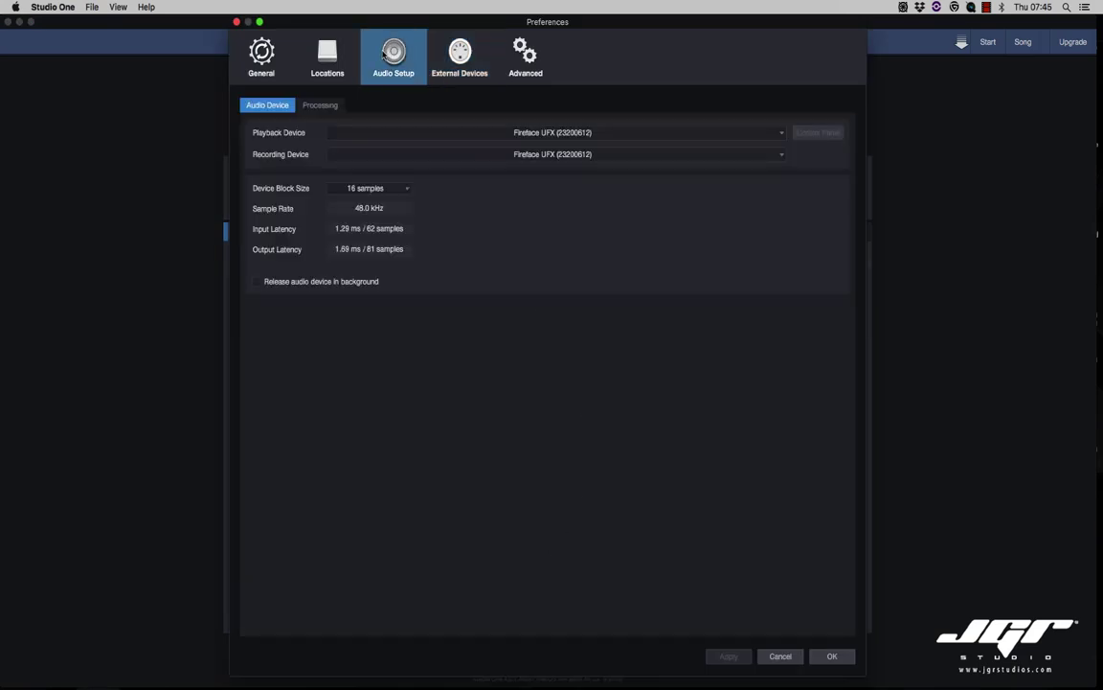
click(495, 127)
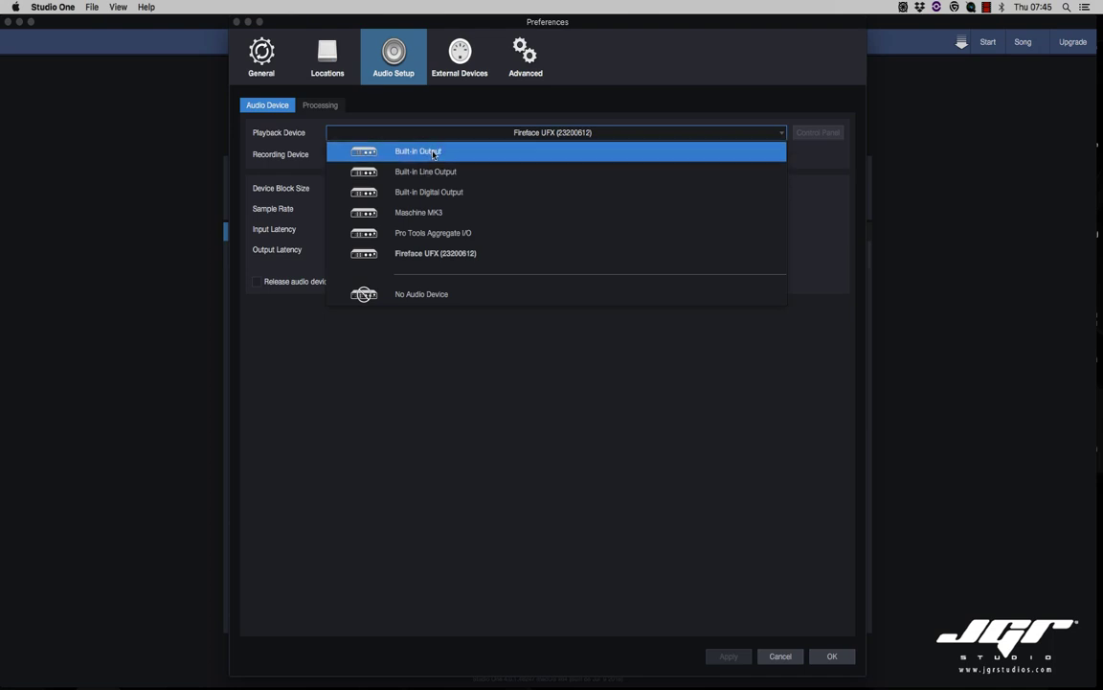
key(Escape)
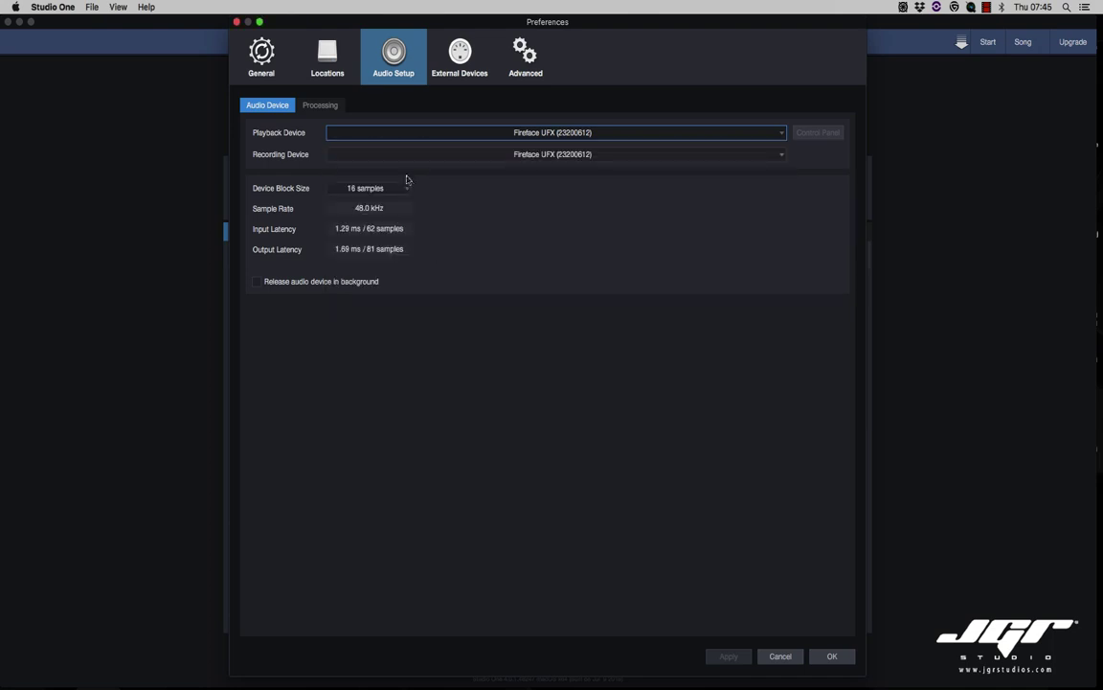
click(391, 188)
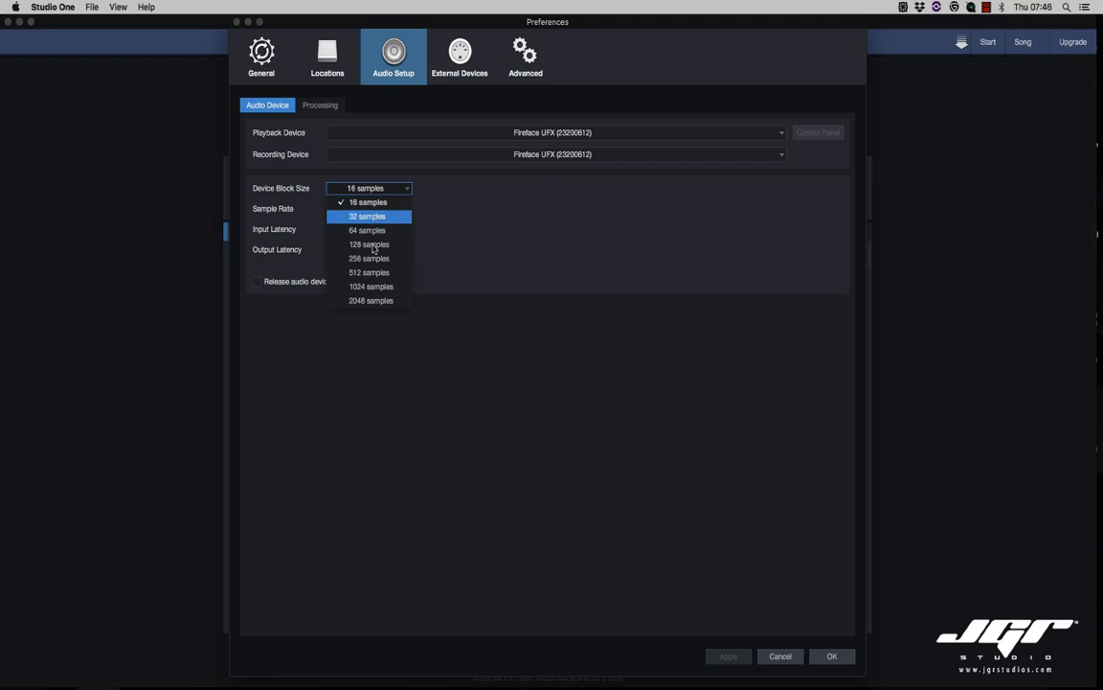
click(381, 244)
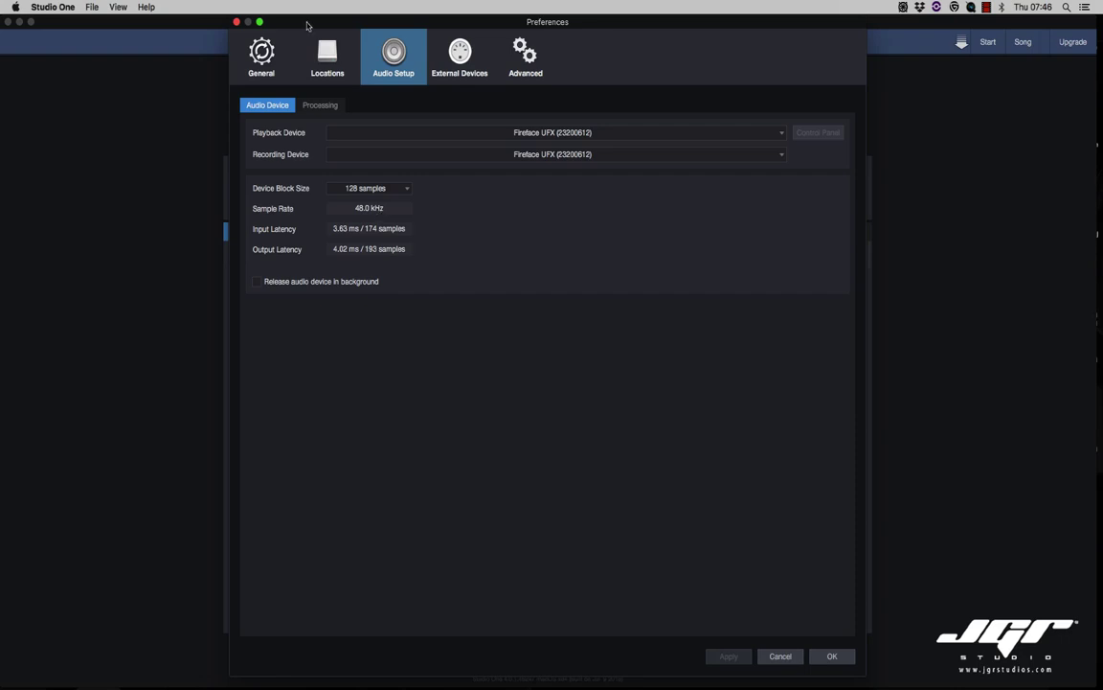
Step: Set the dropout protection to Maximum in the audio processing settings
drag(308, 25, 314, 44)
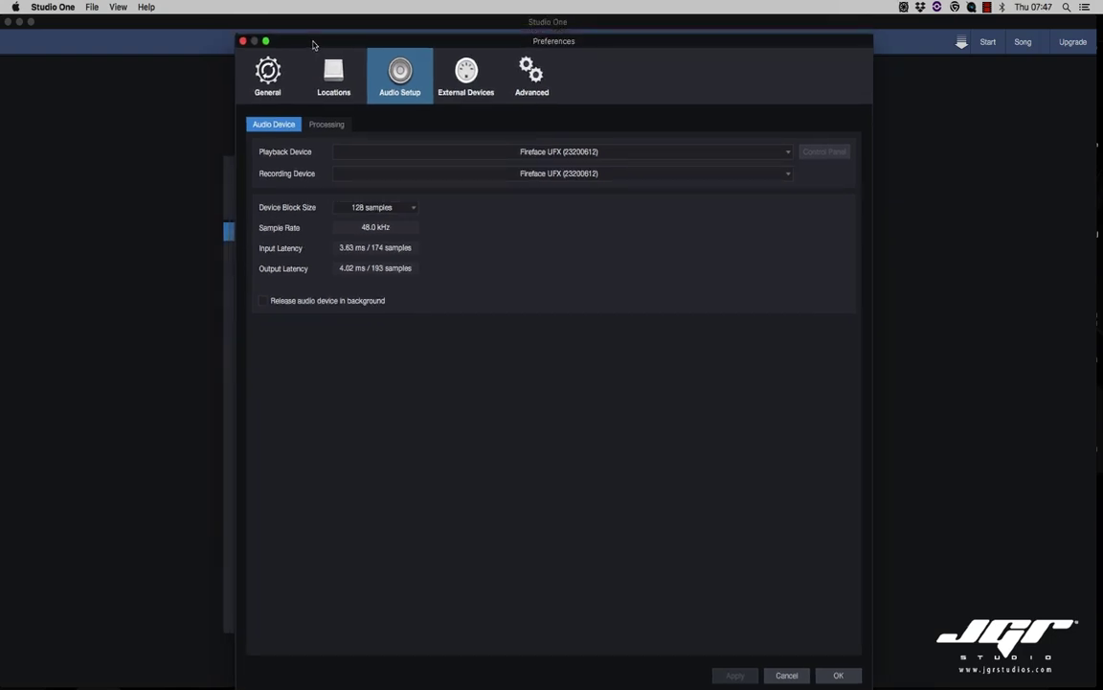
click(329, 126)
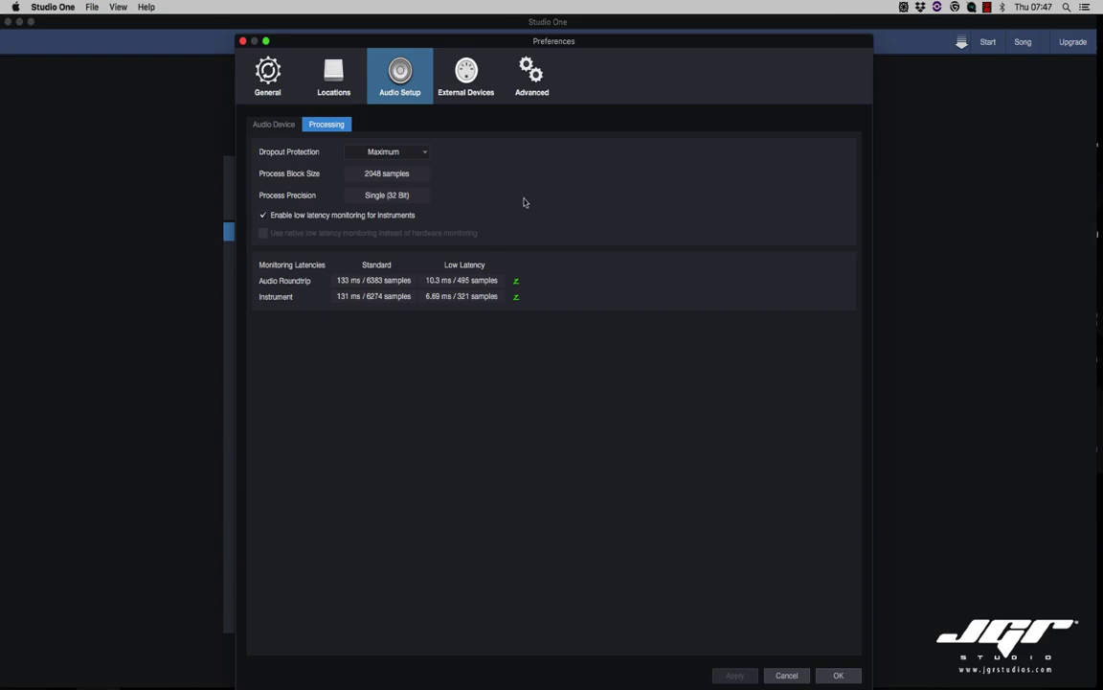
click(417, 154)
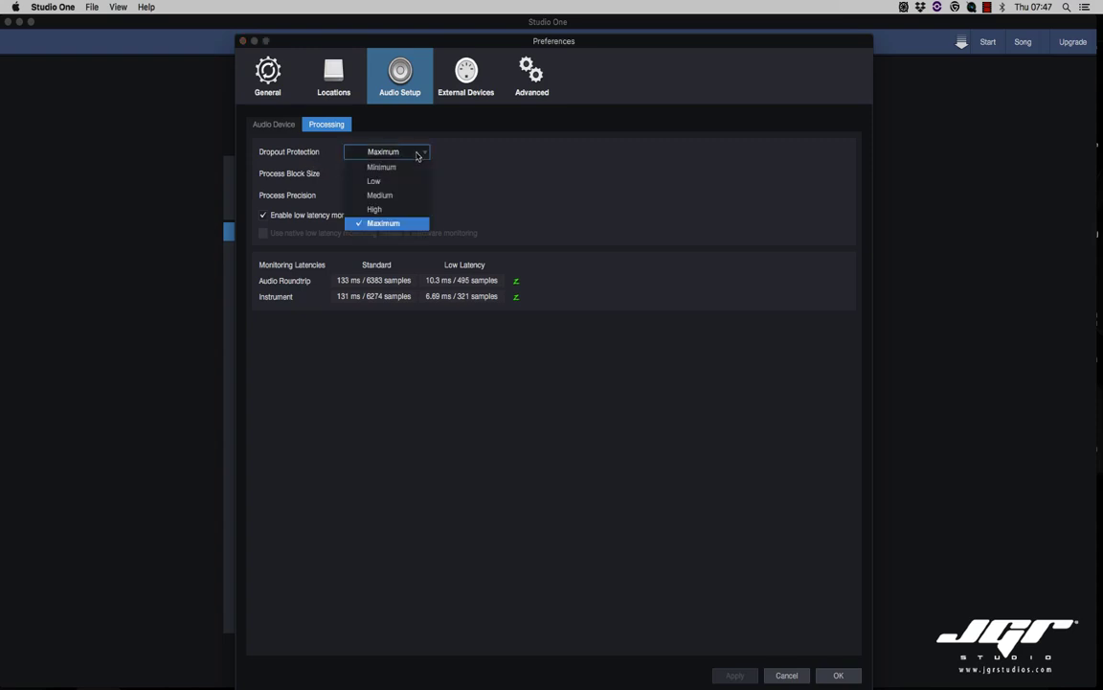
click(404, 226)
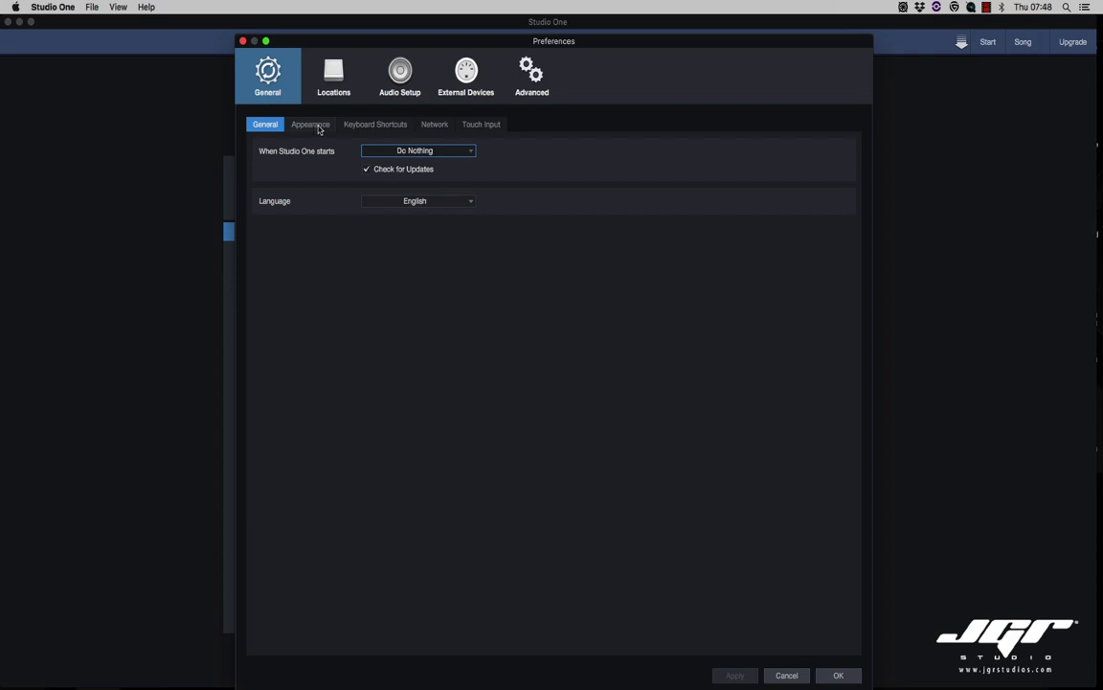
Step: Check the available startup behaviours and interface languages in the general preferences
mouse_move(340, 48)
mouse_down()
mouse_move(353, 52)
mouse_move(352, 34)
mouse_up()
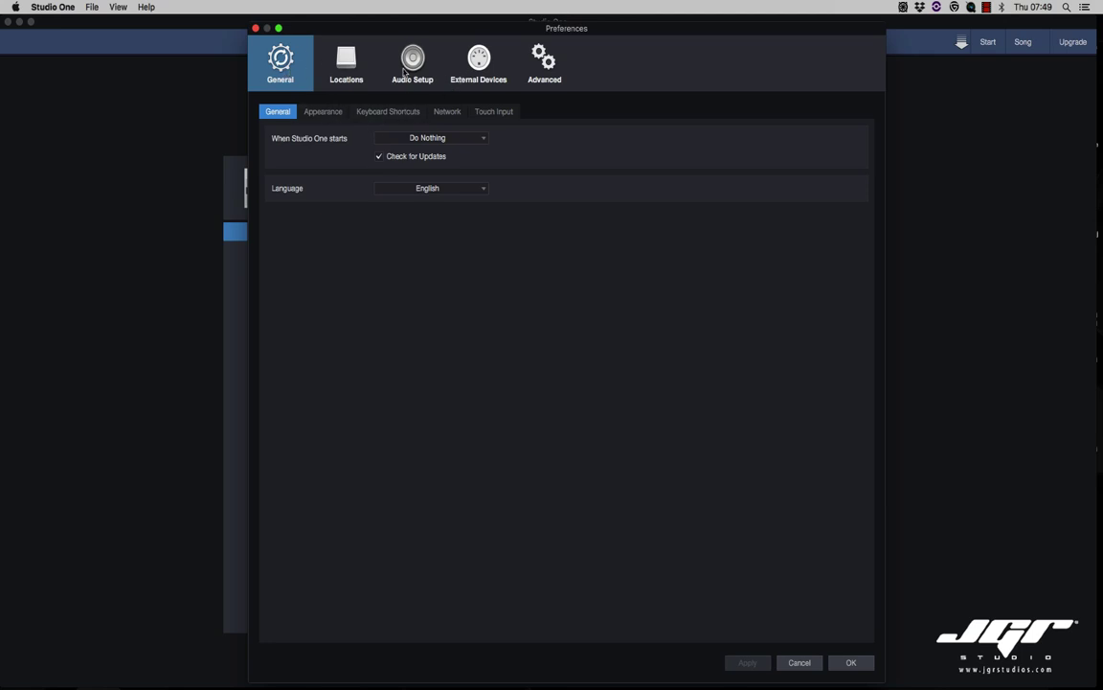
click(482, 141)
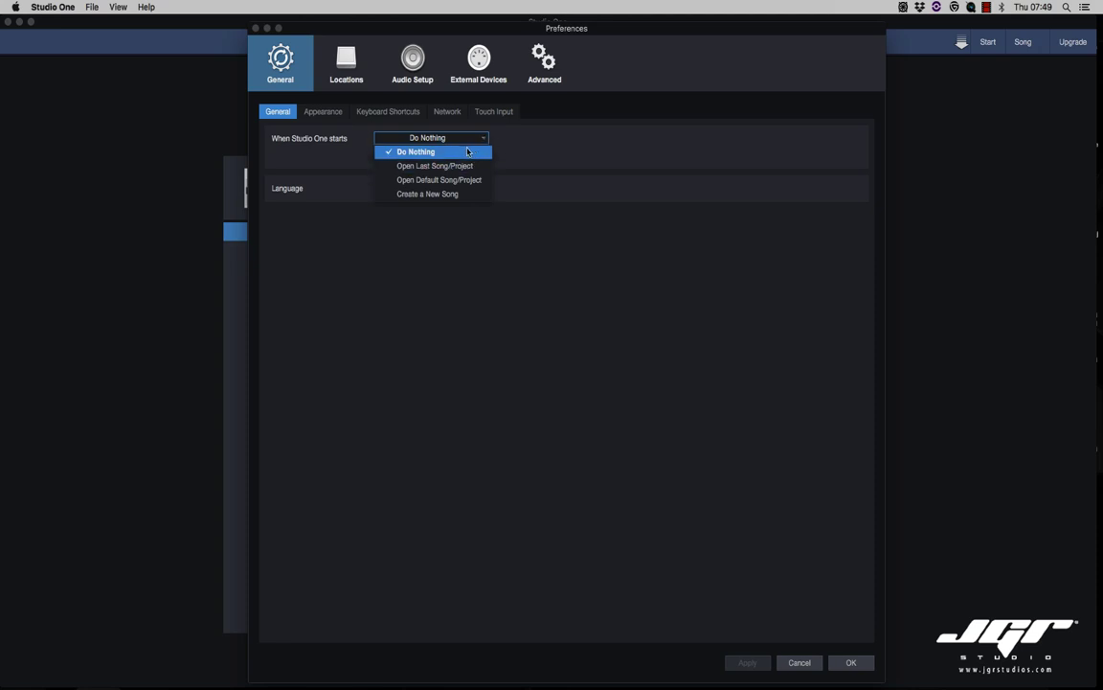
click(526, 158)
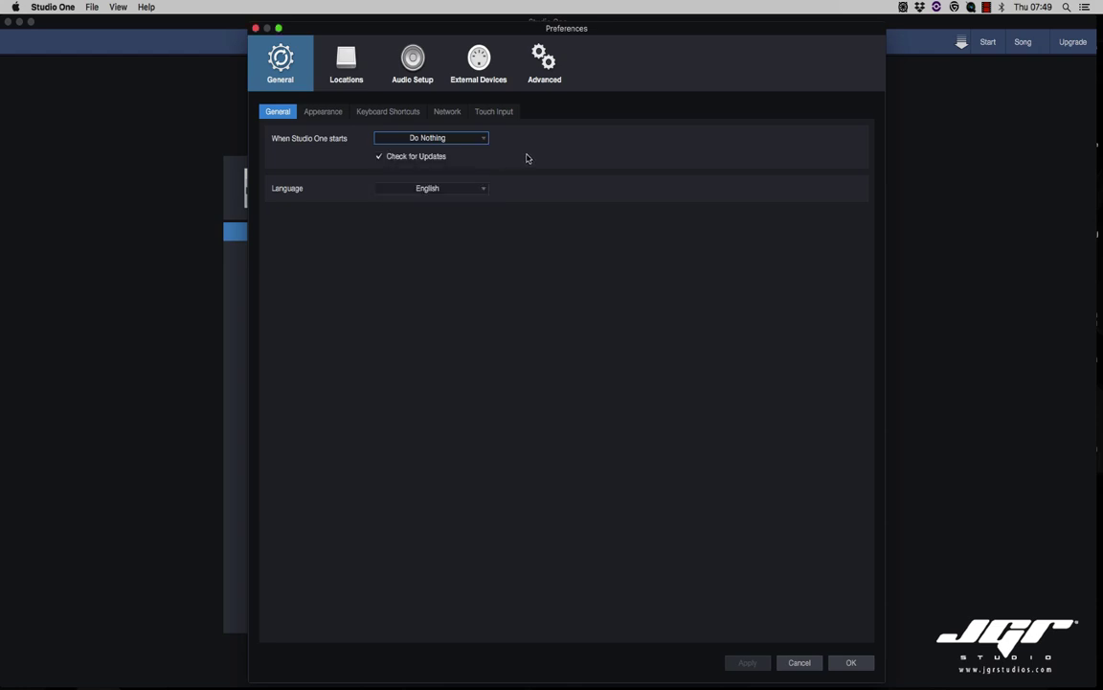
click(474, 189)
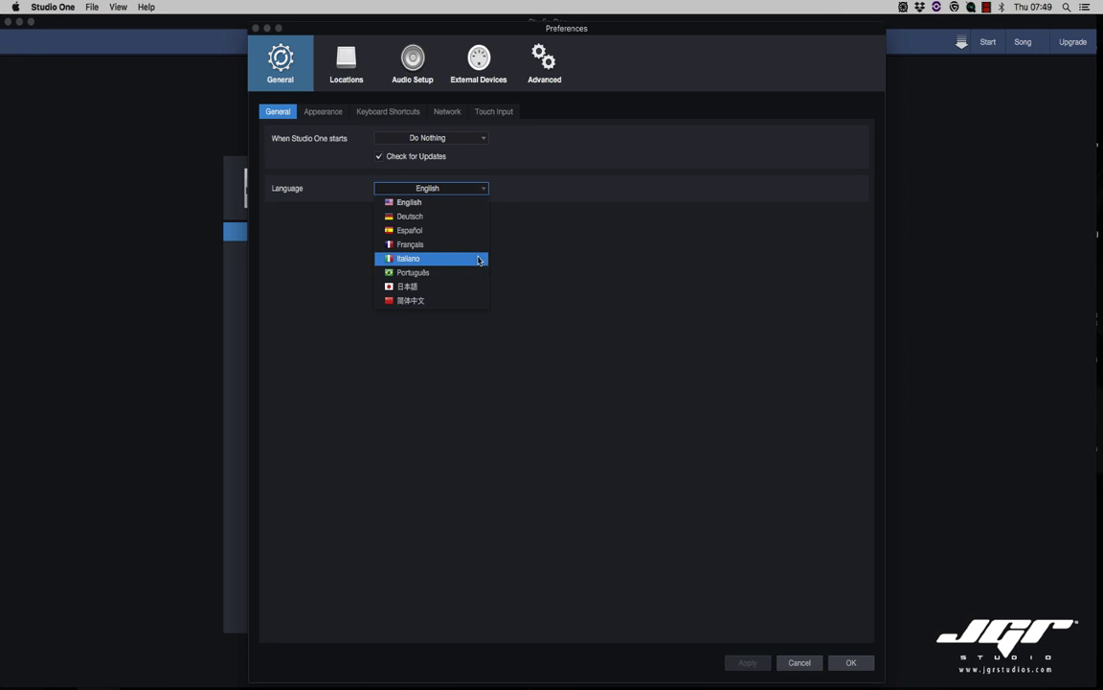
Step: Preview the appearance presets in the Colors, Creative, Lighting and Light Scheme folders, returning to the JGR Studio SO Interface preset
click(307, 109)
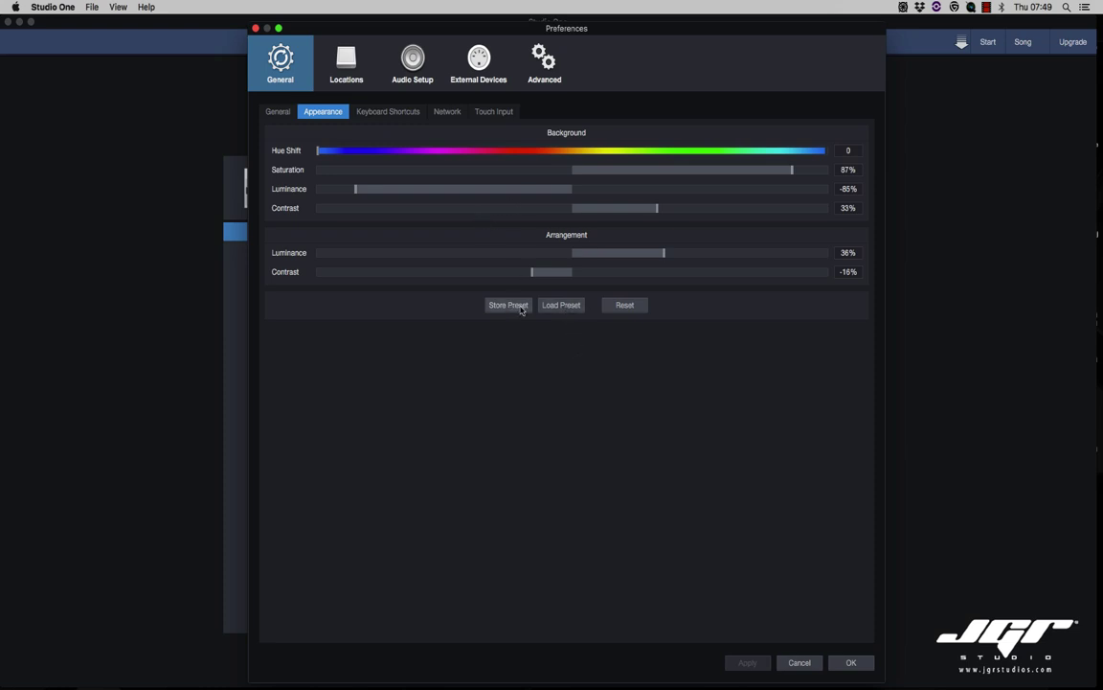
click(560, 306)
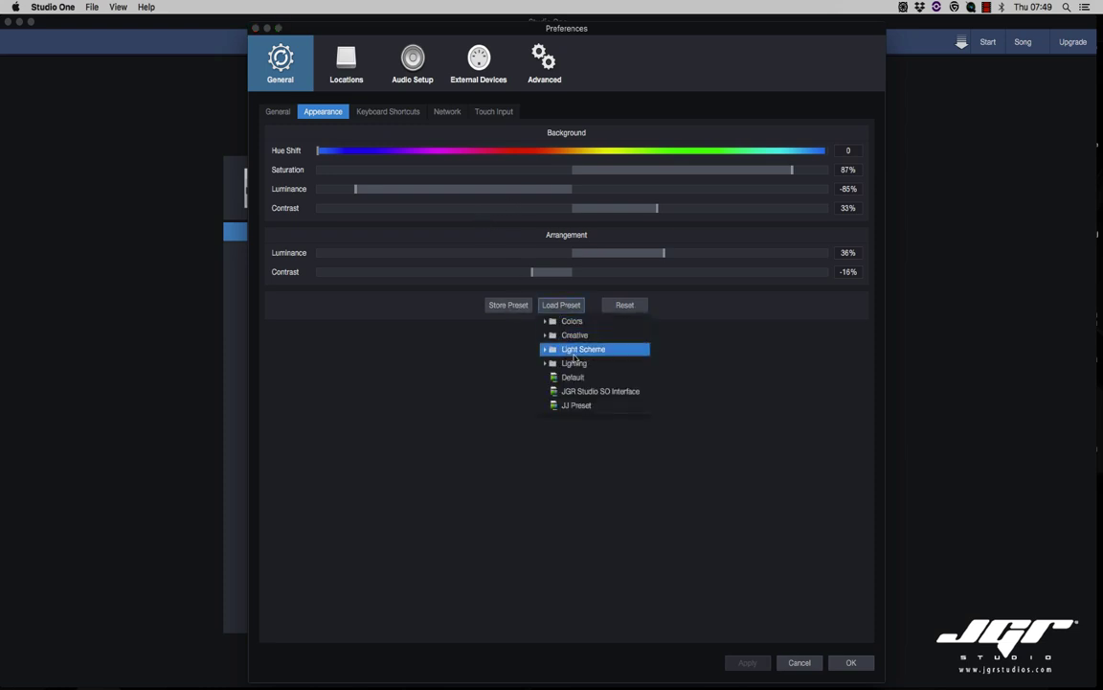
click(544, 322)
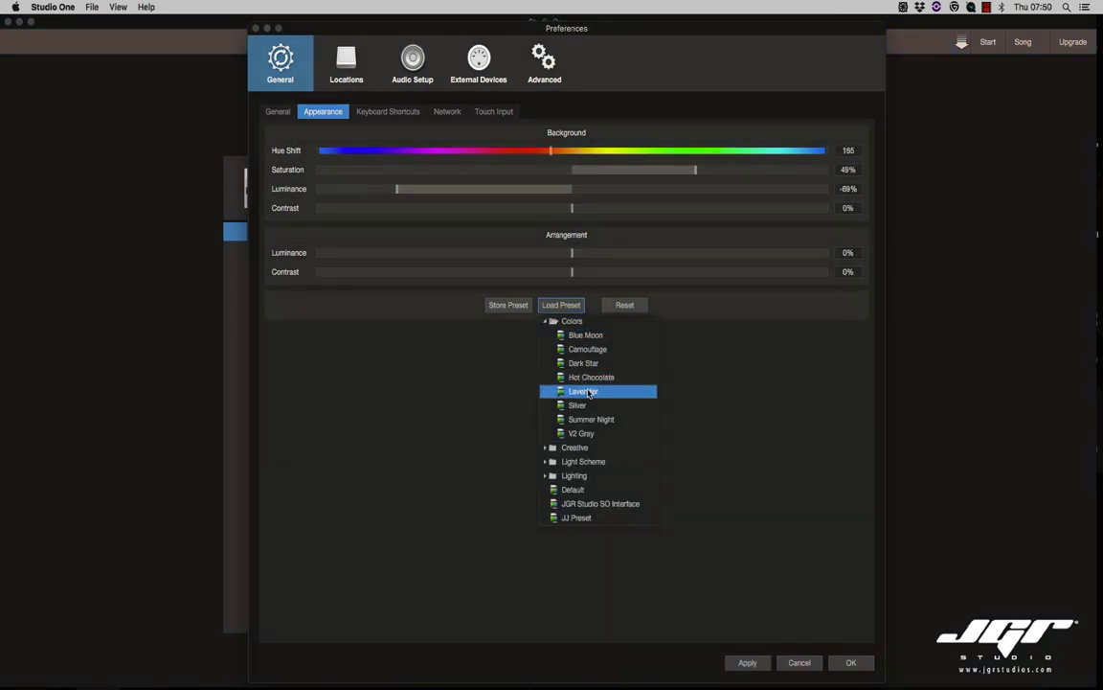
click(544, 321)
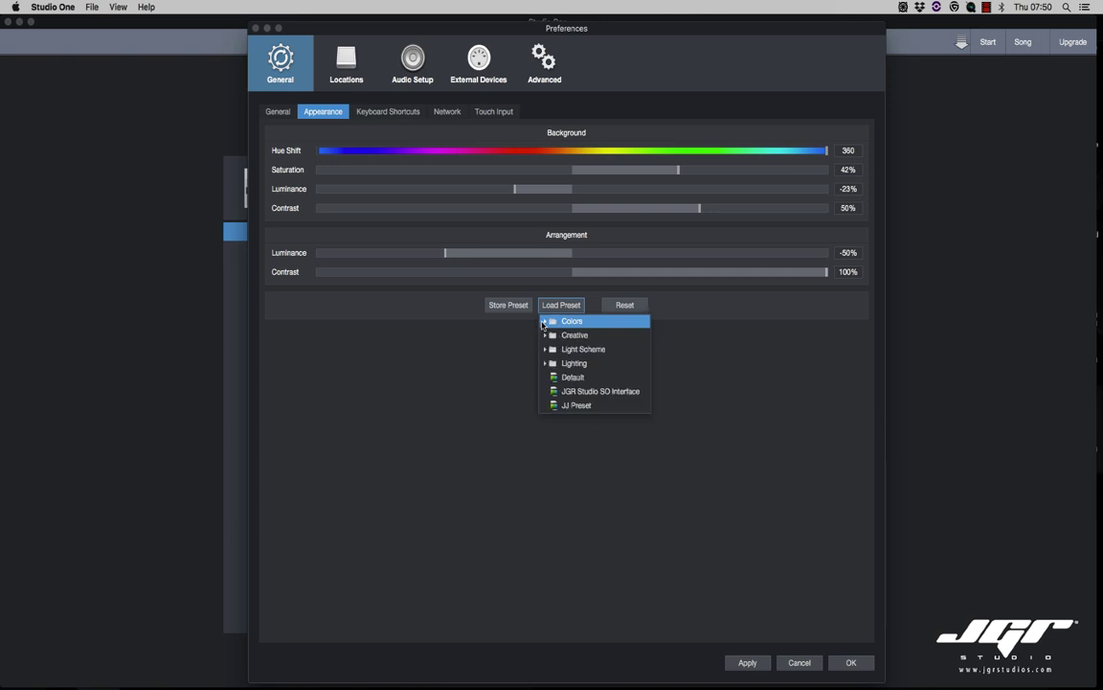
click(545, 335)
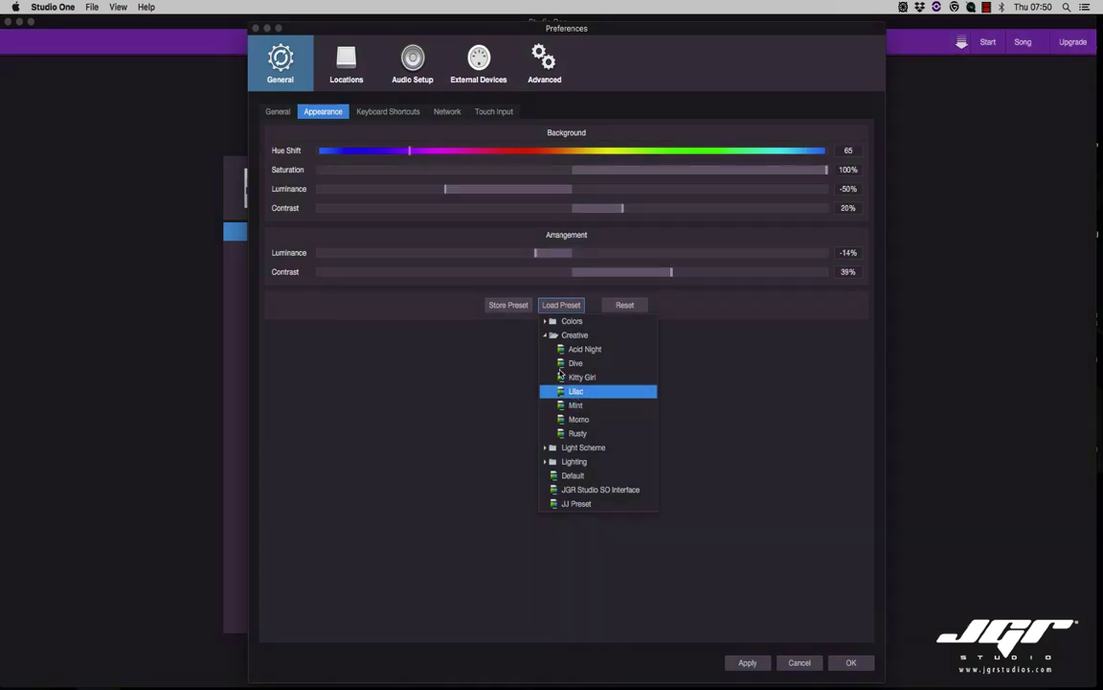
click(545, 335)
click(545, 363)
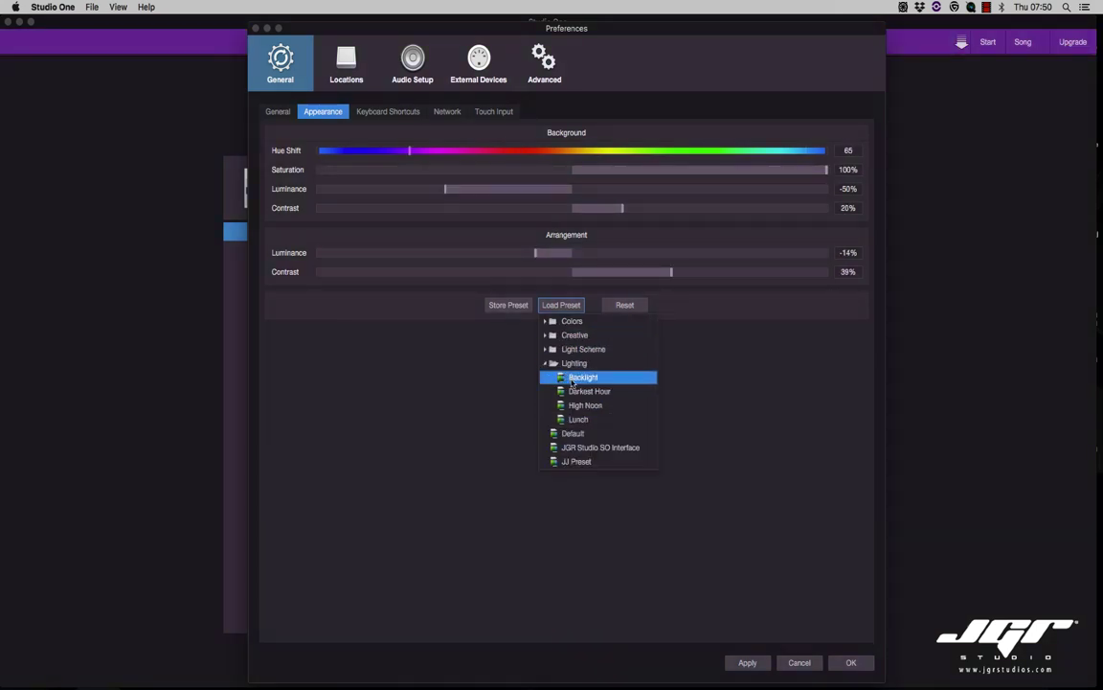
click(545, 348)
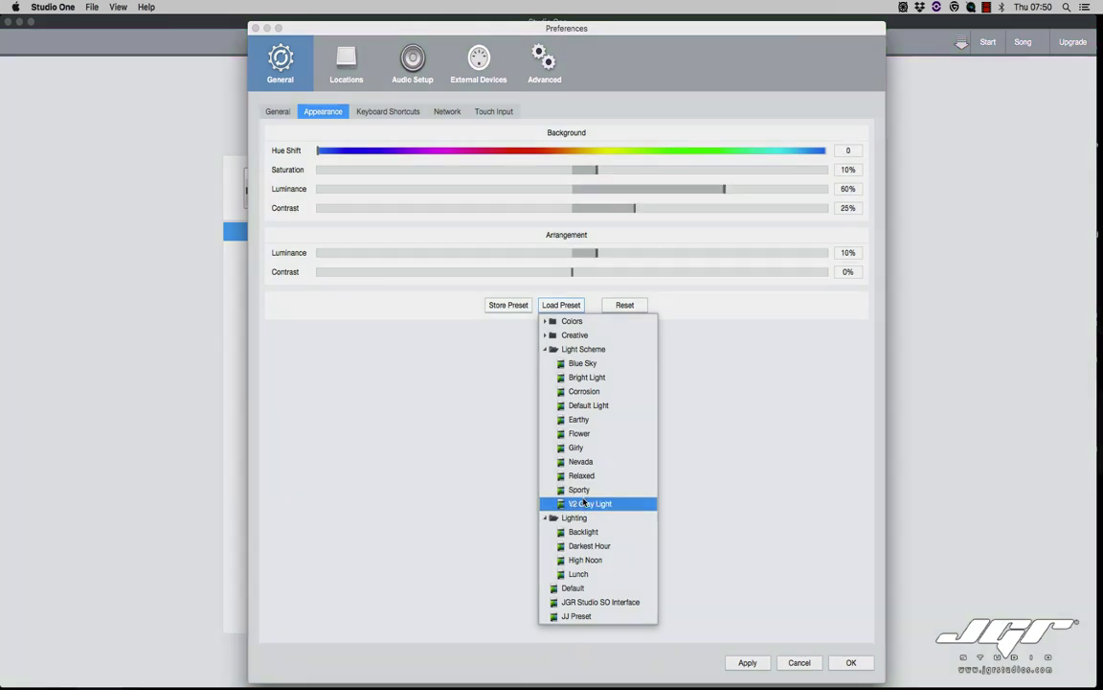
click(545, 349)
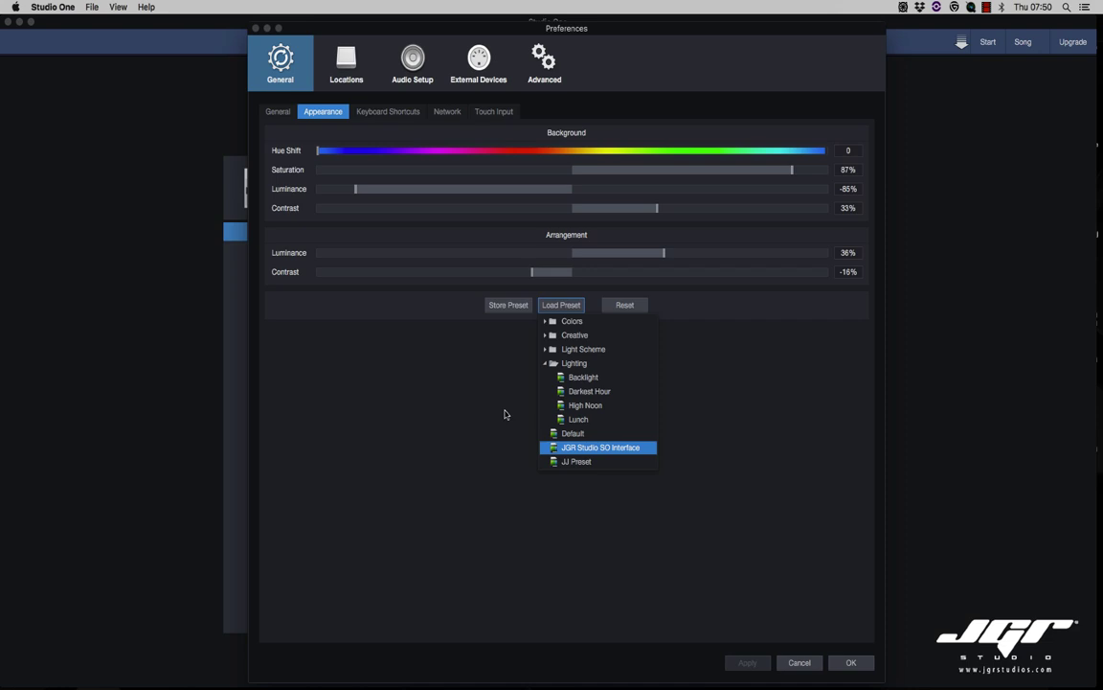
click(505, 414)
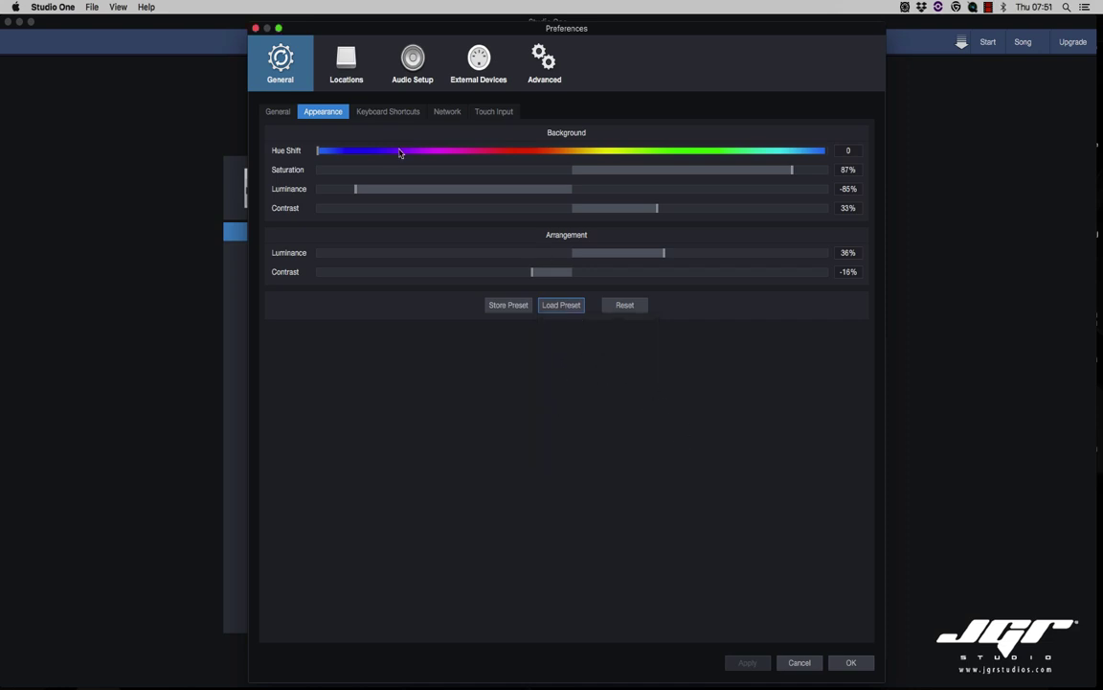
Step: Look through the keyboard shortcuts and select Cubase as the keyboard mapping scheme
click(397, 112)
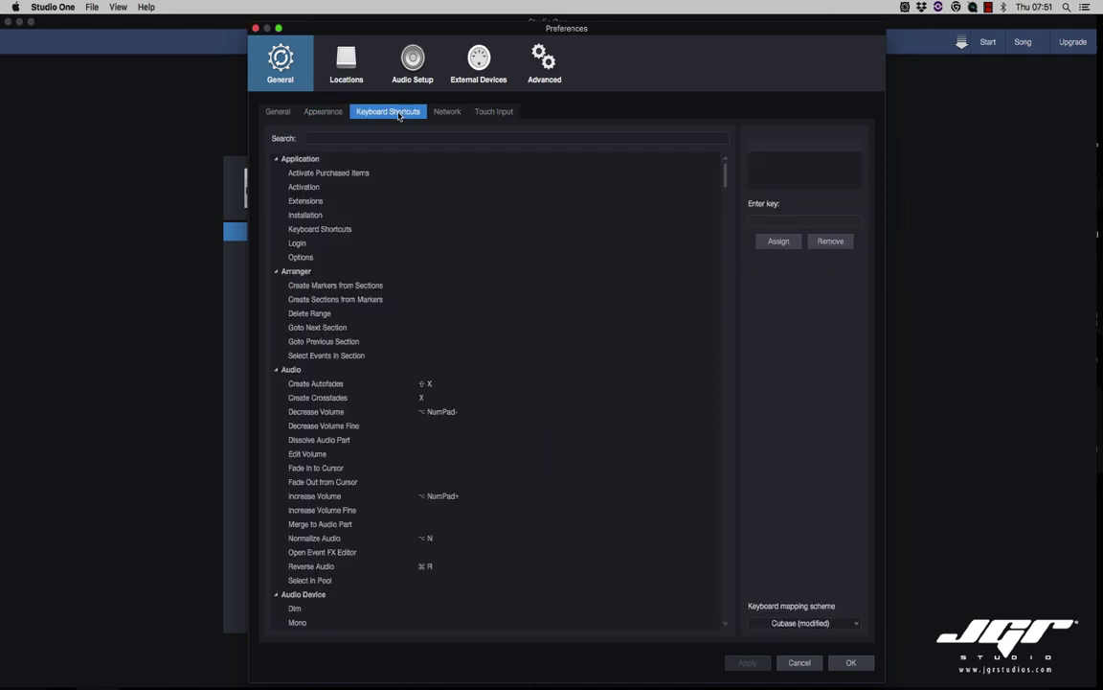
click(447, 112)
click(493, 111)
click(368, 108)
scroll(397, 332, down, 15)
scroll(398, 332, down, 14)
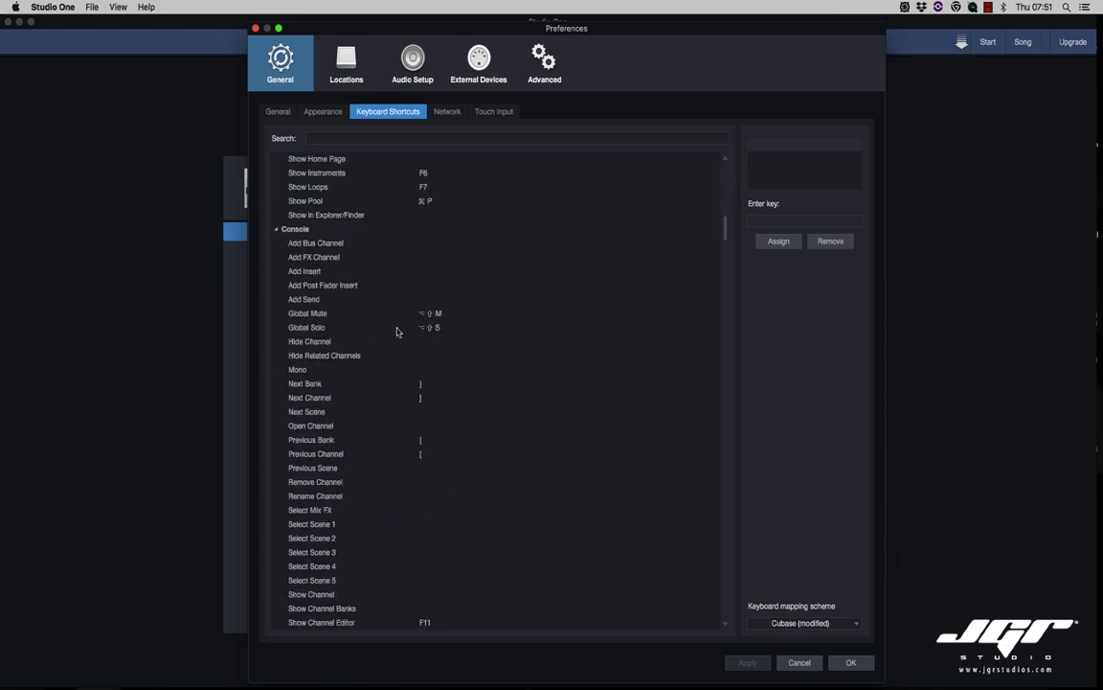
scroll(398, 332, up, 20)
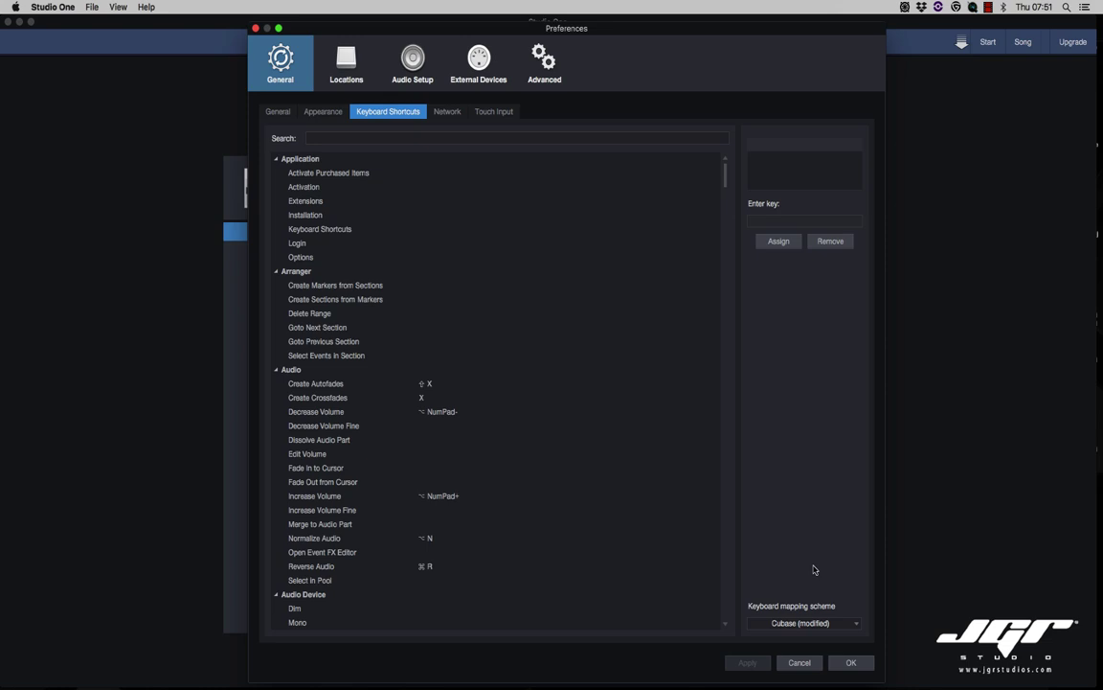
click(856, 624)
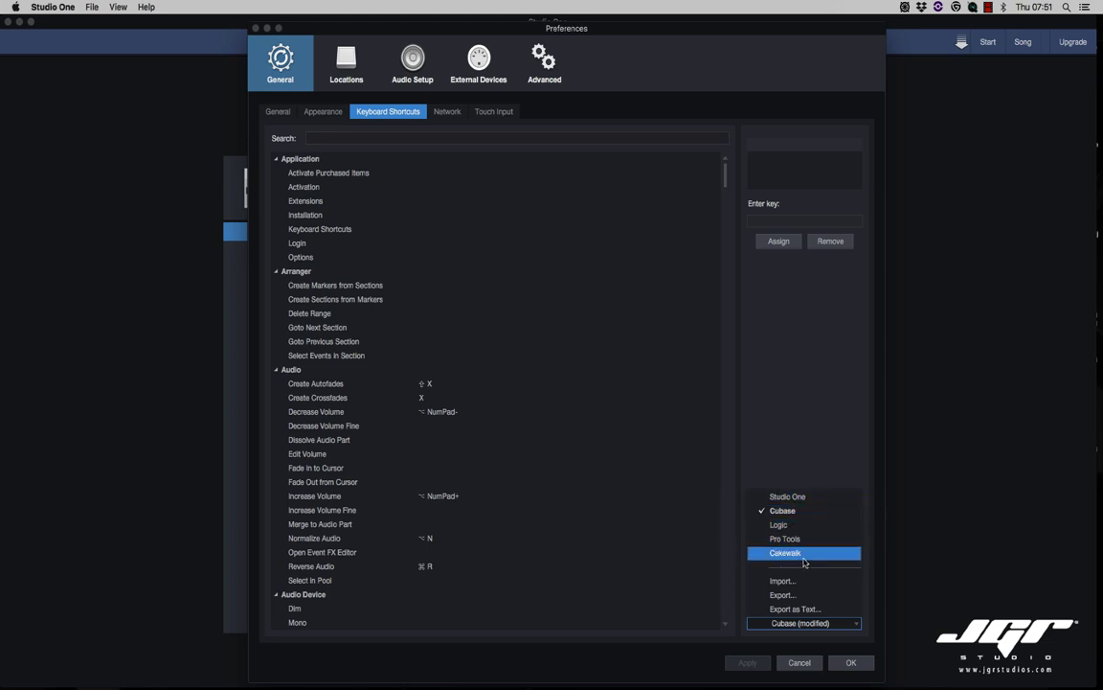
click(783, 513)
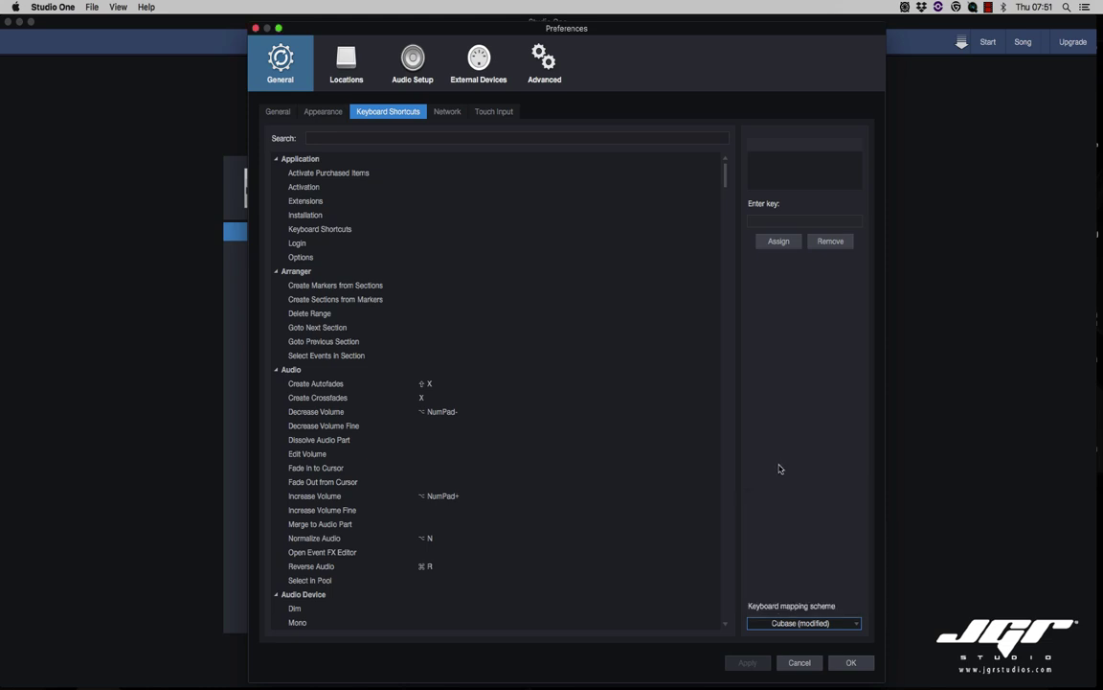
Step: Check the network remote control and touch input preferences, and return to the general startup settings
click(452, 114)
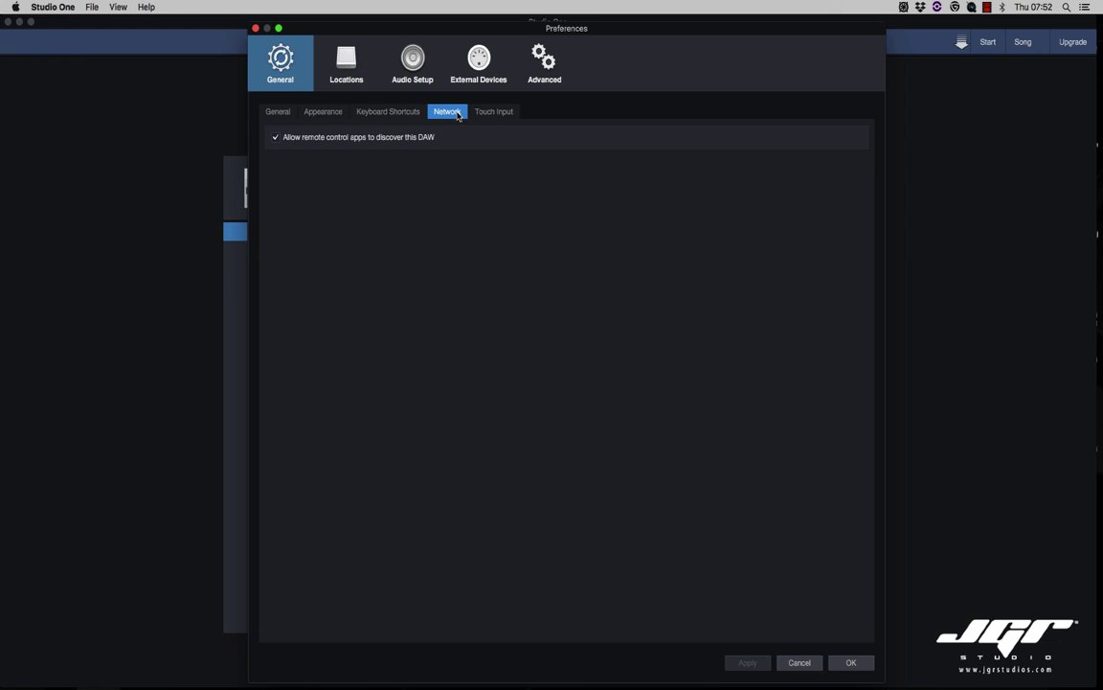
click(492, 113)
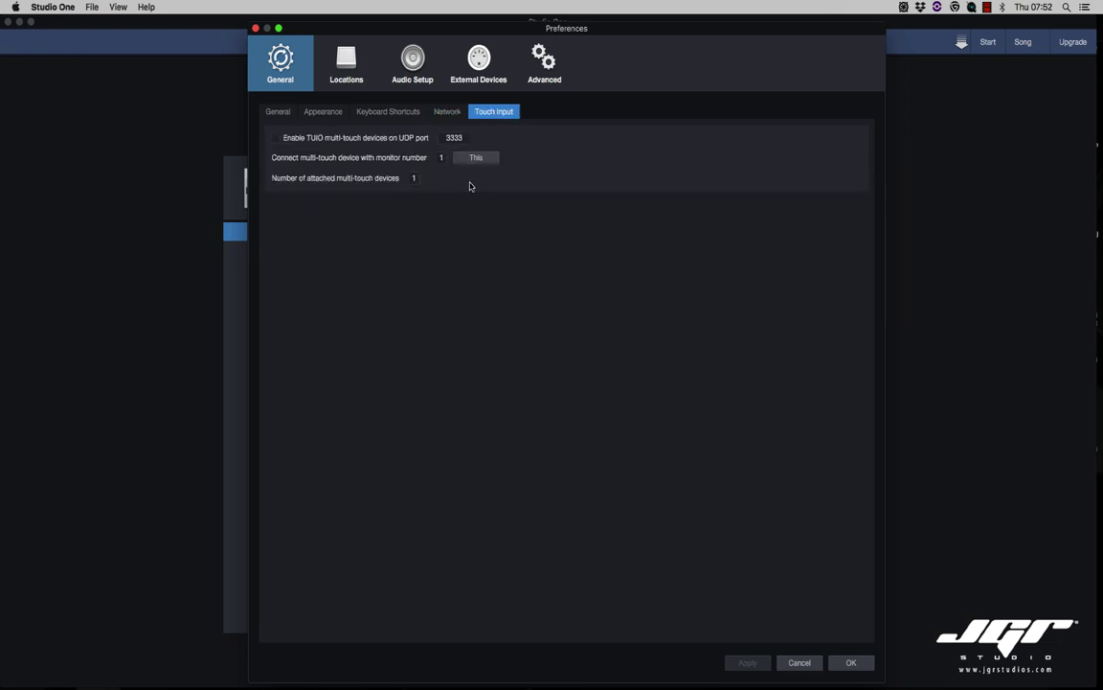
click(277, 112)
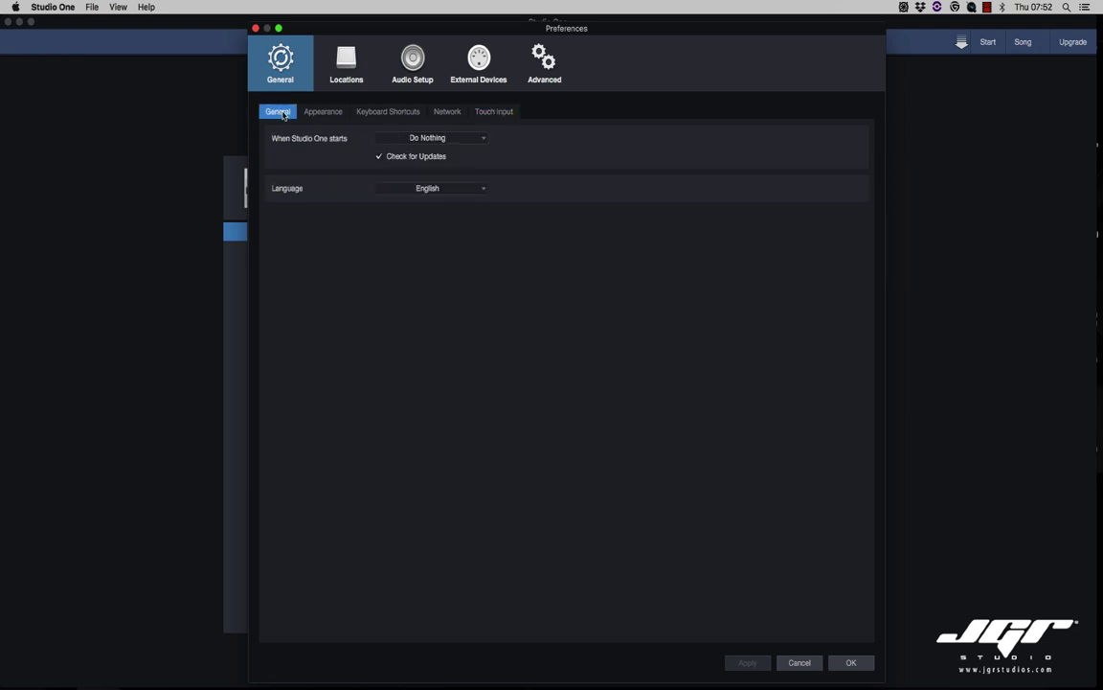
Step: Set the user data location to the Desktop folder and enable automatic saving of documents
click(343, 65)
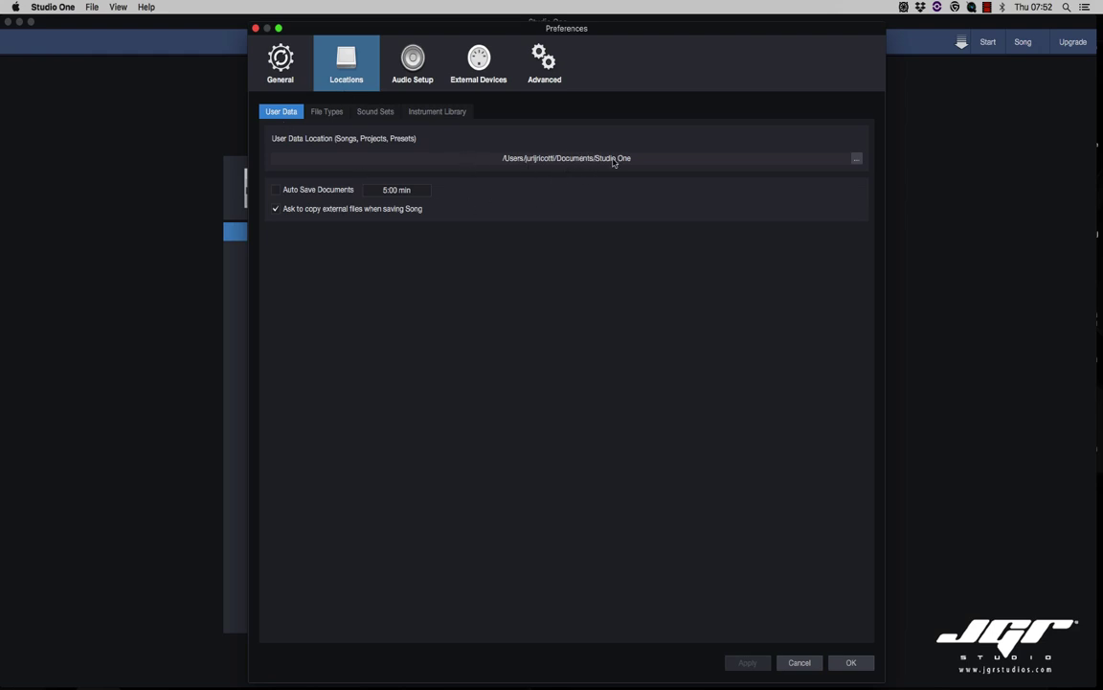
click(858, 161)
click(324, 112)
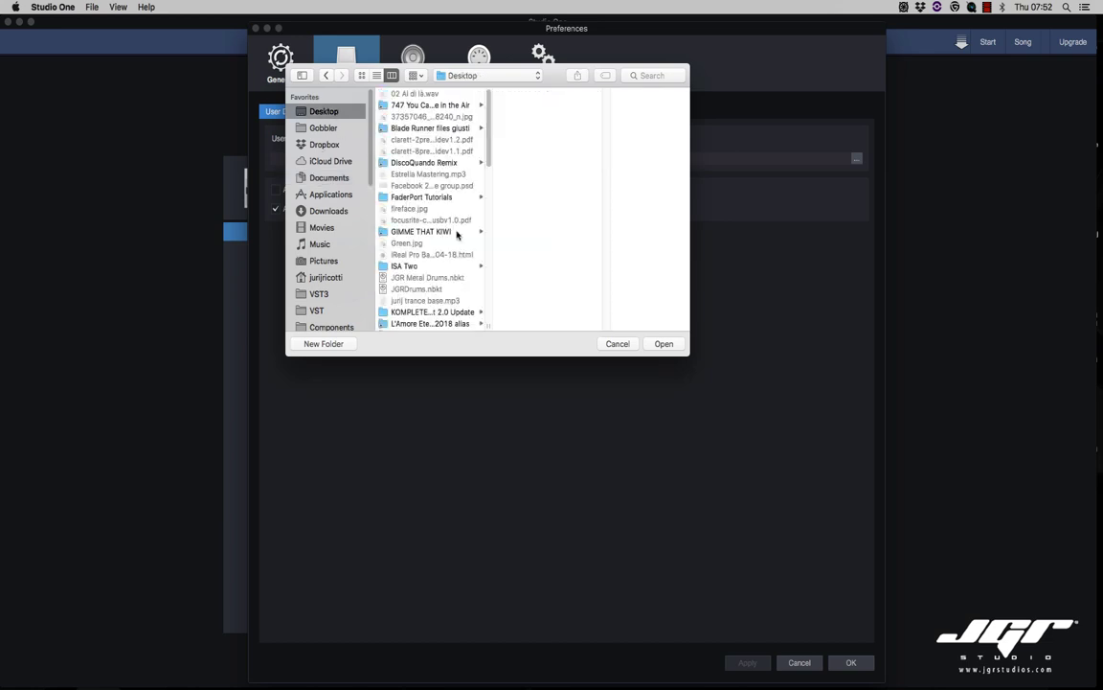
click(664, 344)
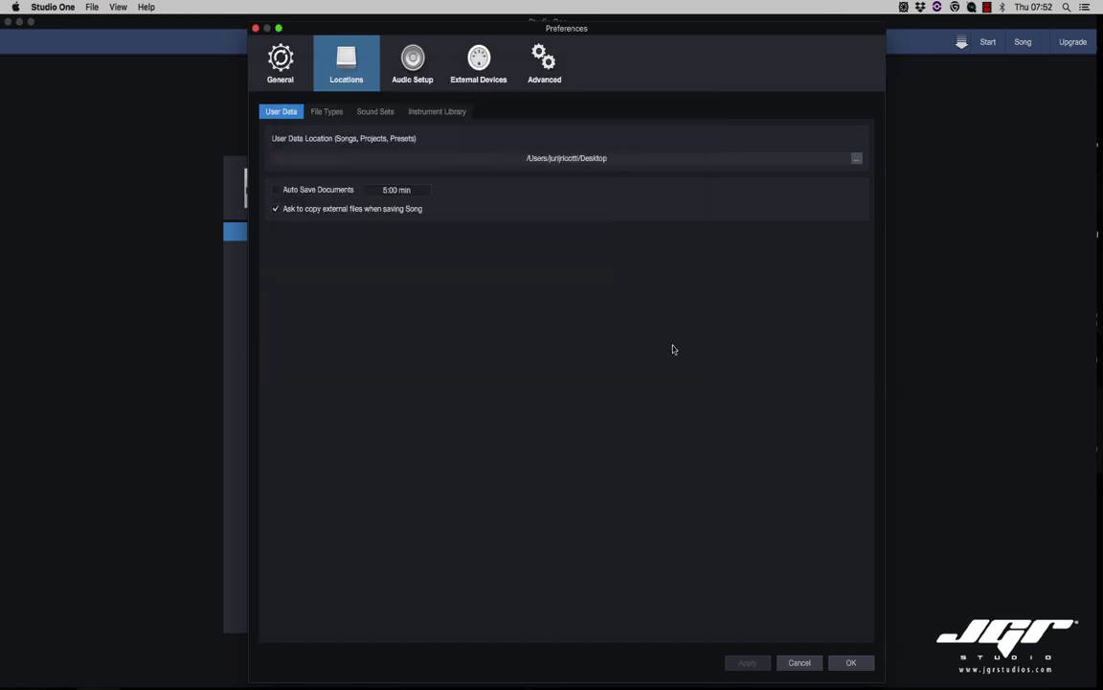
click(276, 191)
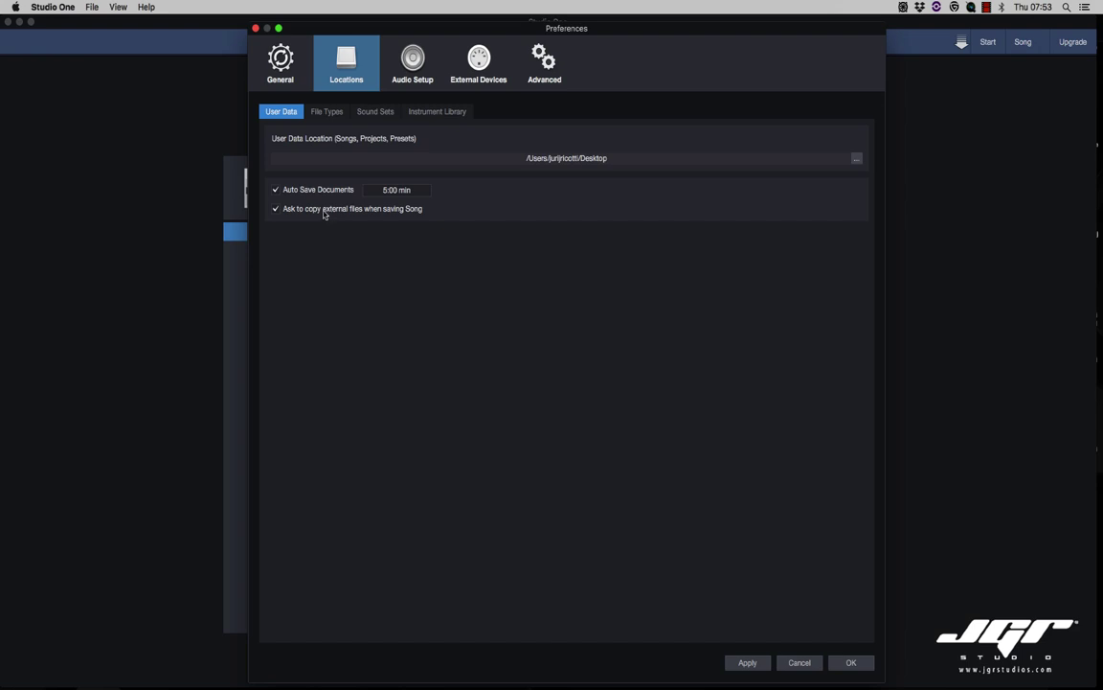
Step: Review the browser file types, the sound set and instrument library locations, and the list of external devices
click(326, 112)
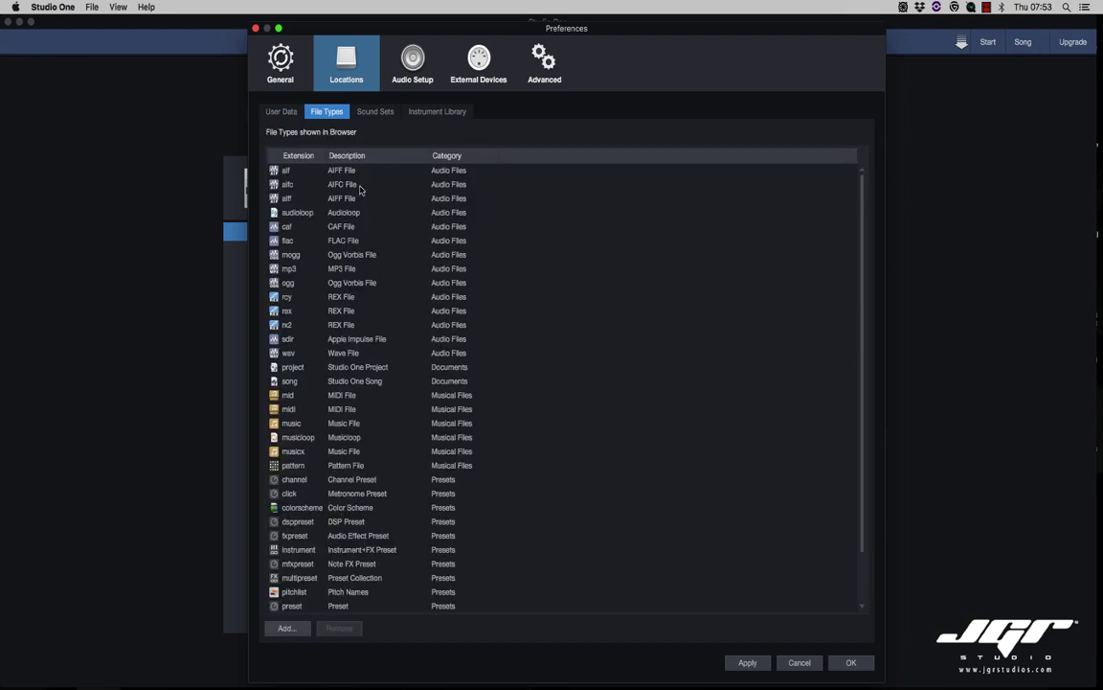
scroll(361, 189, down, 2)
scroll(360, 184, up, 2)
scroll(360, 185, down, 2)
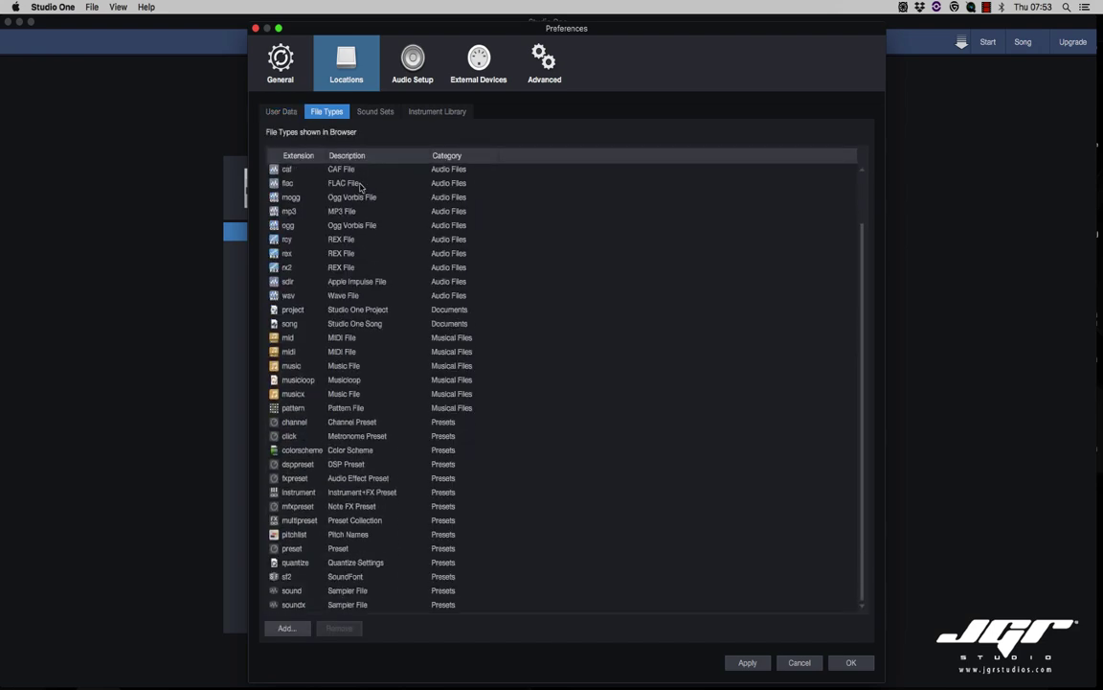
scroll(361, 185, up, 2)
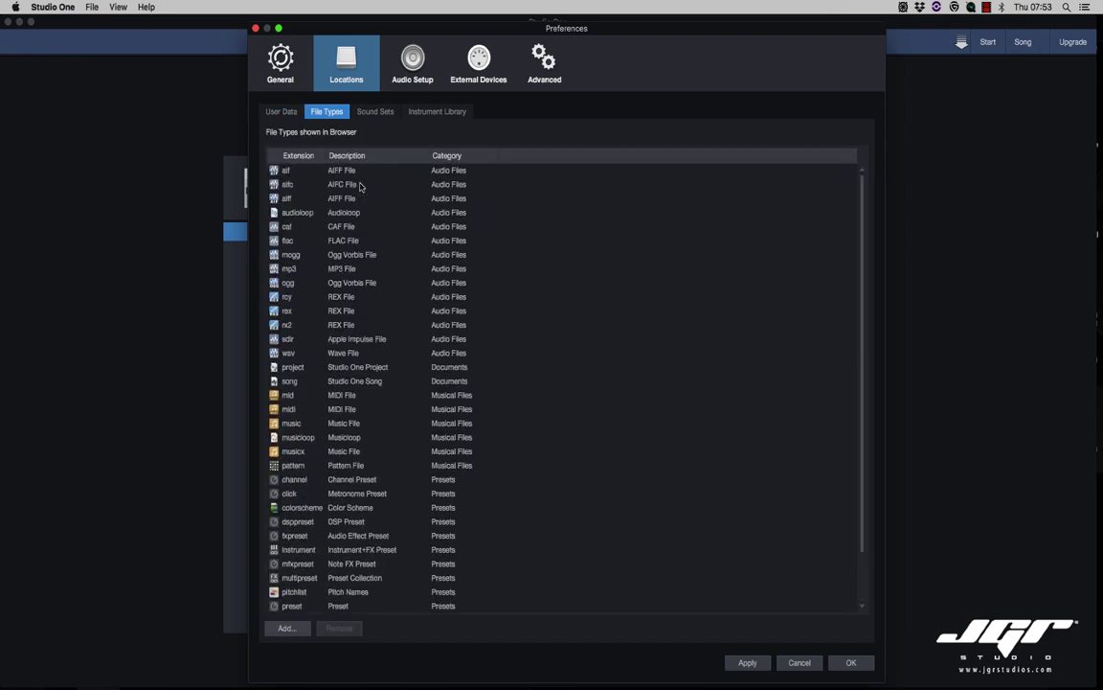
click(375, 111)
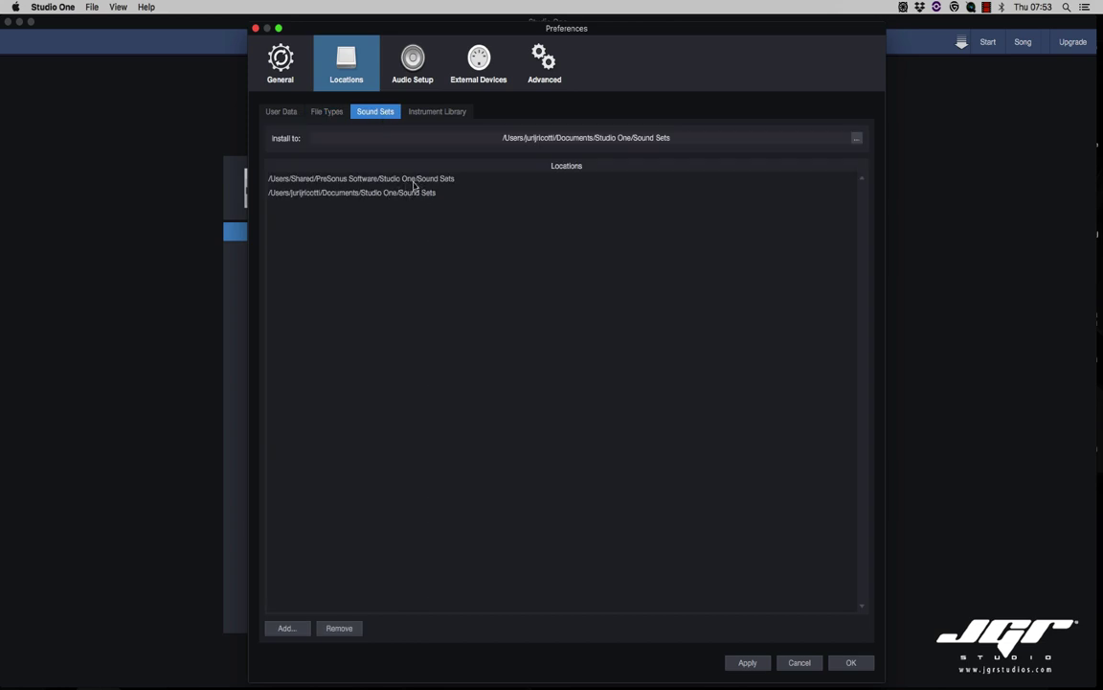
click(430, 113)
click(440, 149)
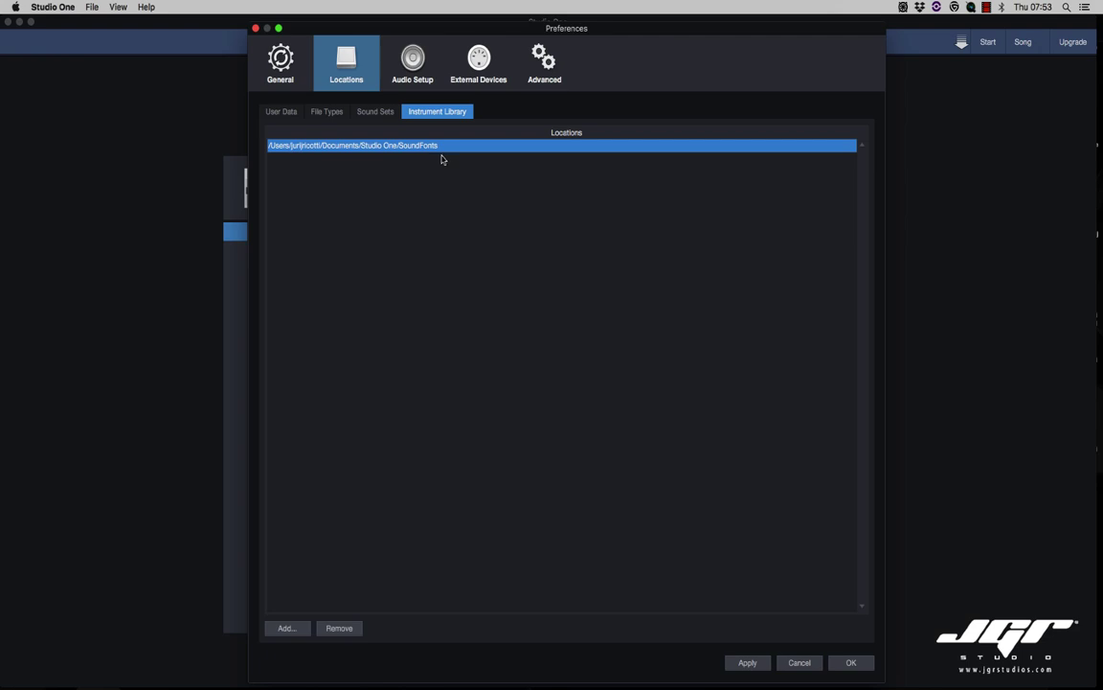
click(479, 62)
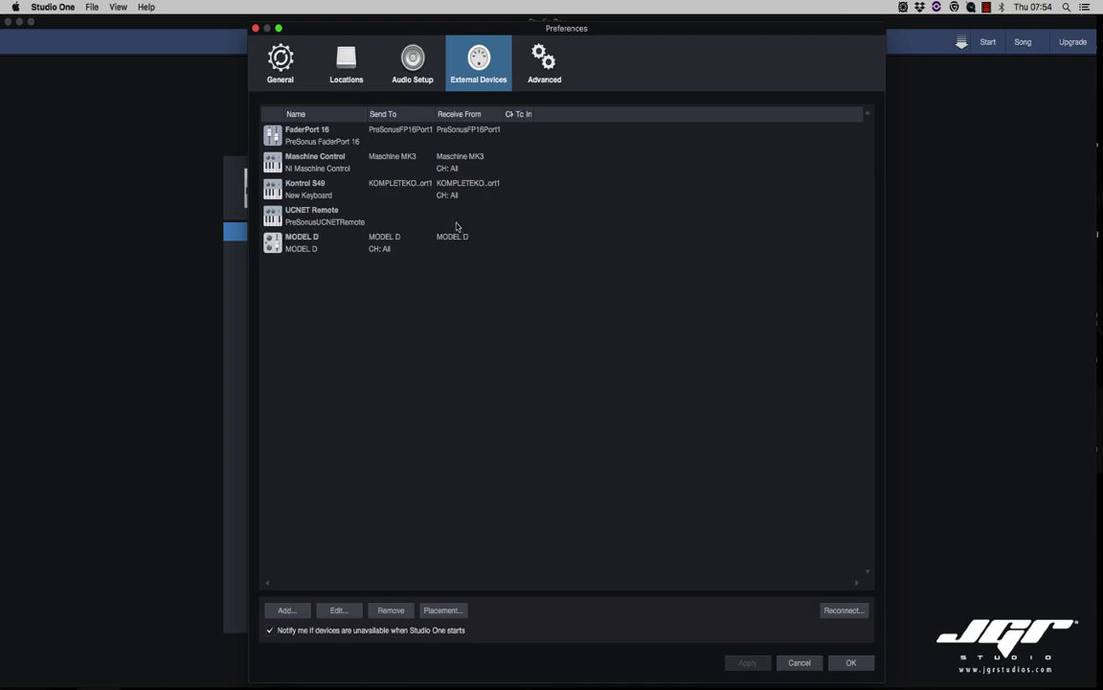
Step: Review the external device entries for FaderPort 16, Maschine Control, Kontrol S49 and MODEL D
click(329, 139)
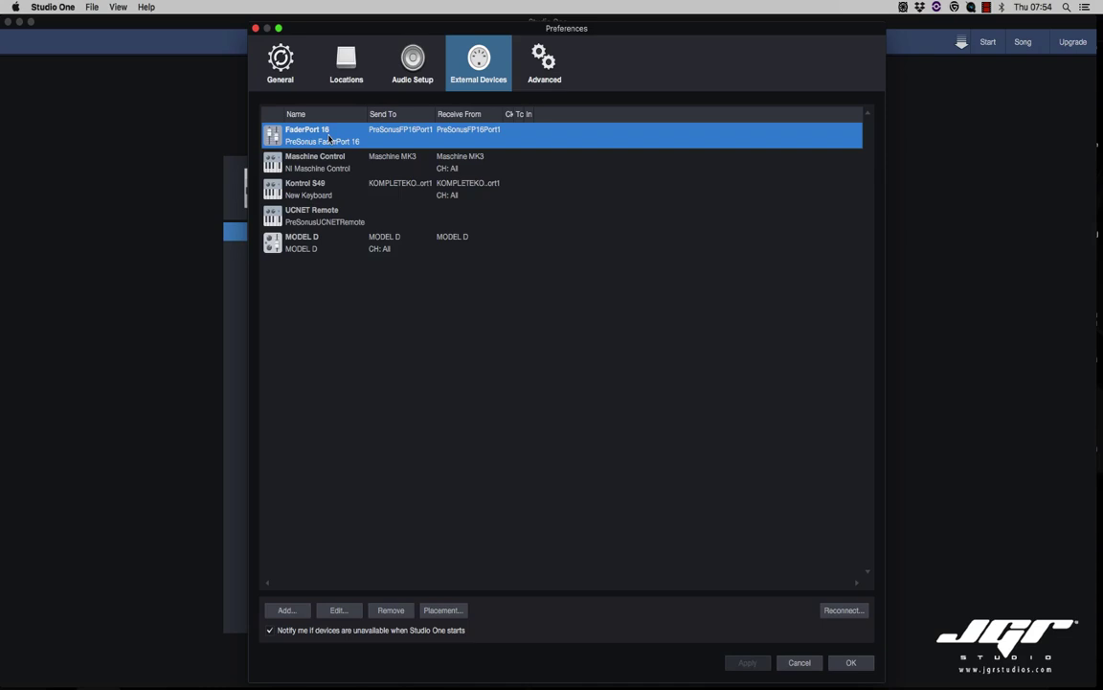
click(341, 166)
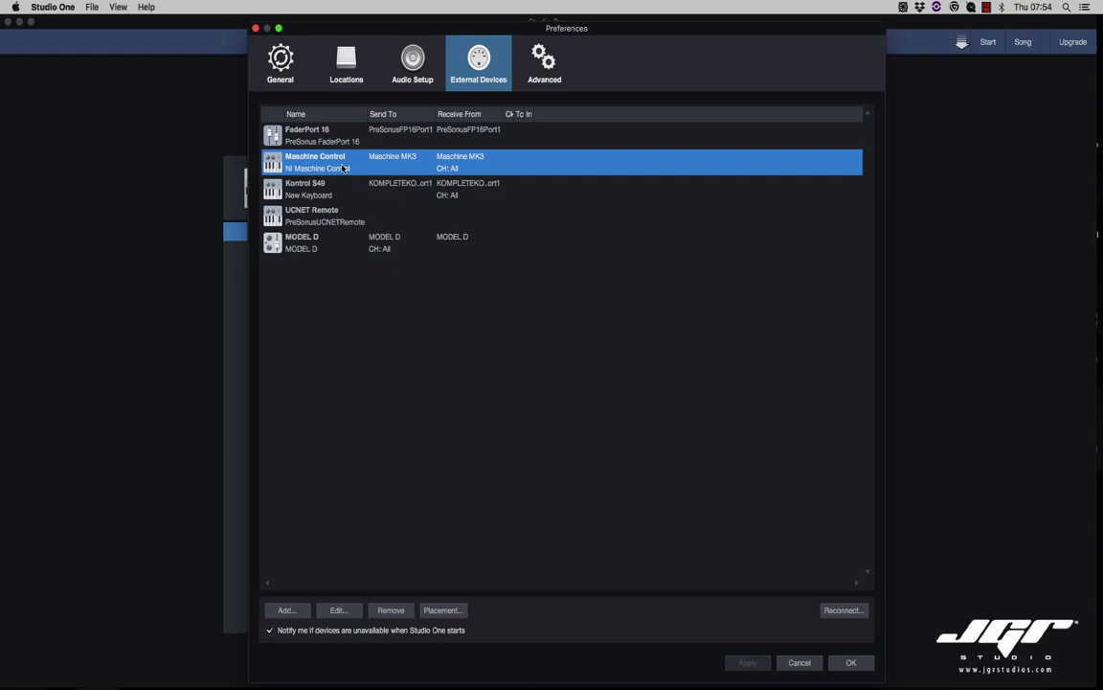
click(344, 191)
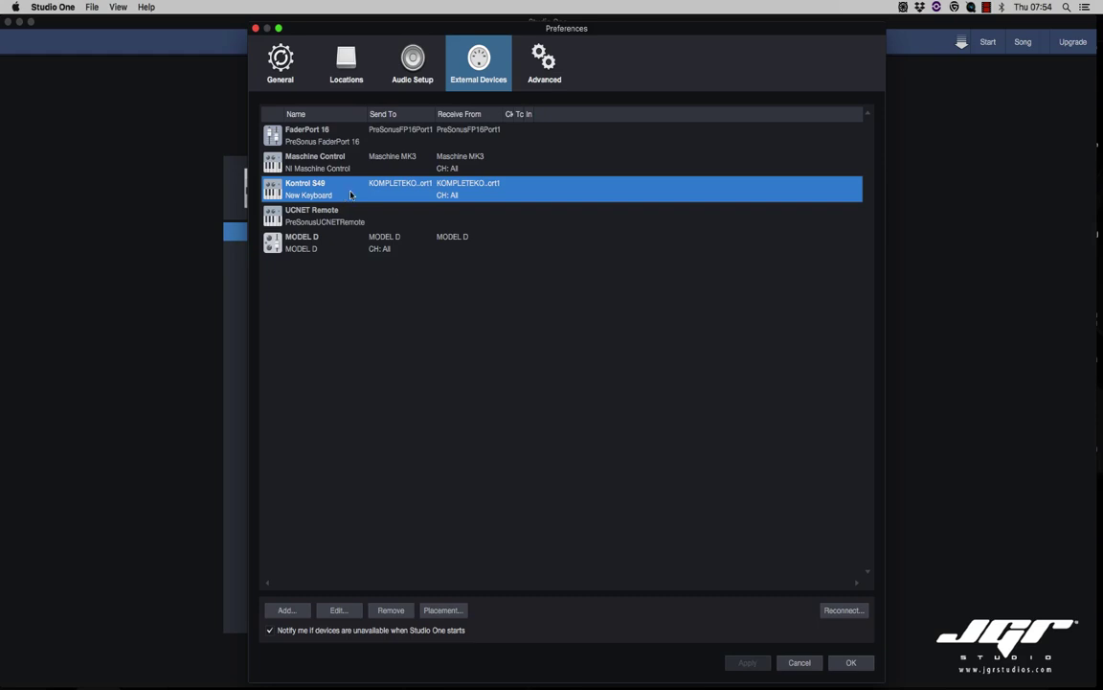
click(349, 243)
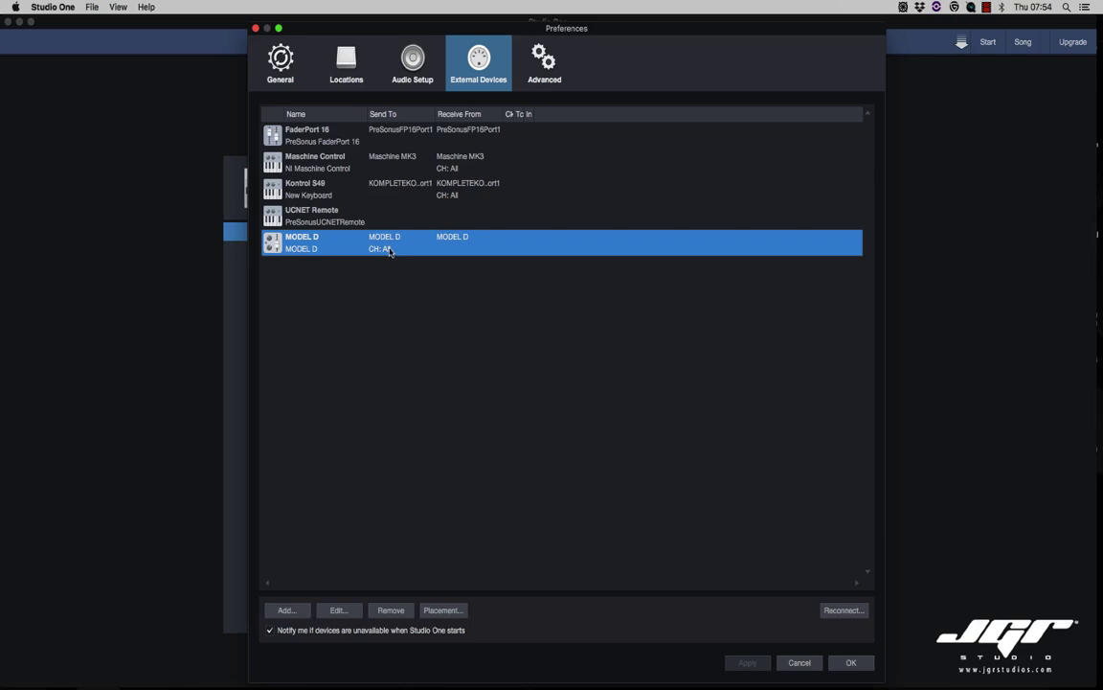
click(400, 276)
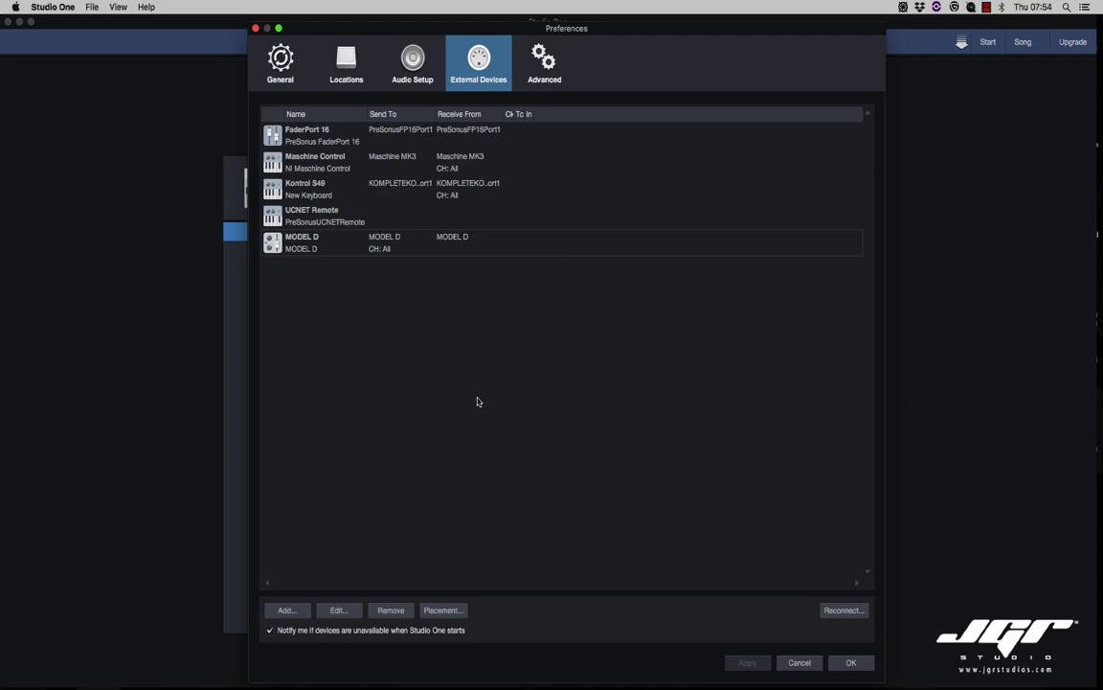
Step: Start adding an external device using the New Keyboard model and name it Novation
click(289, 612)
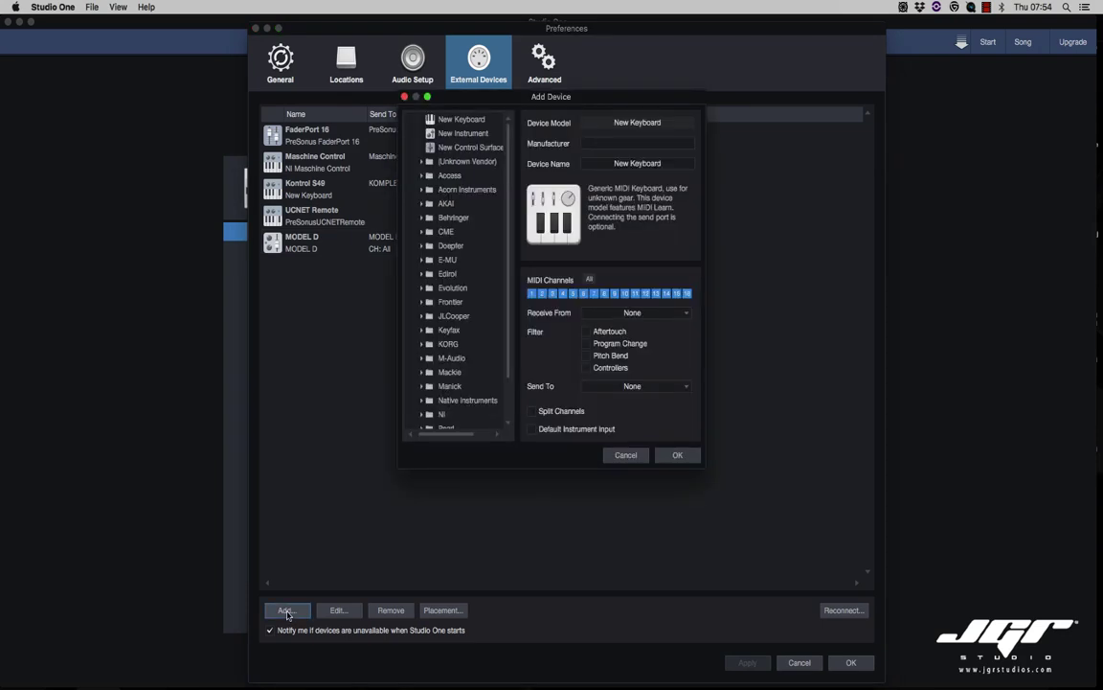
click(467, 121)
click(653, 163)
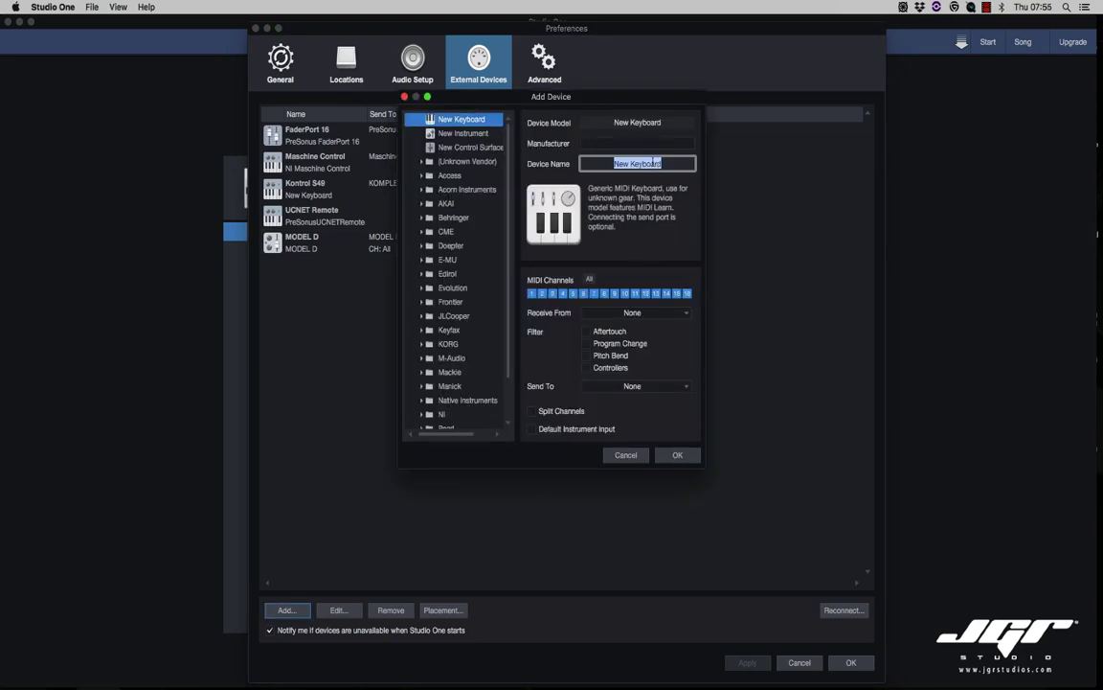
text(Novation)
key(Return)
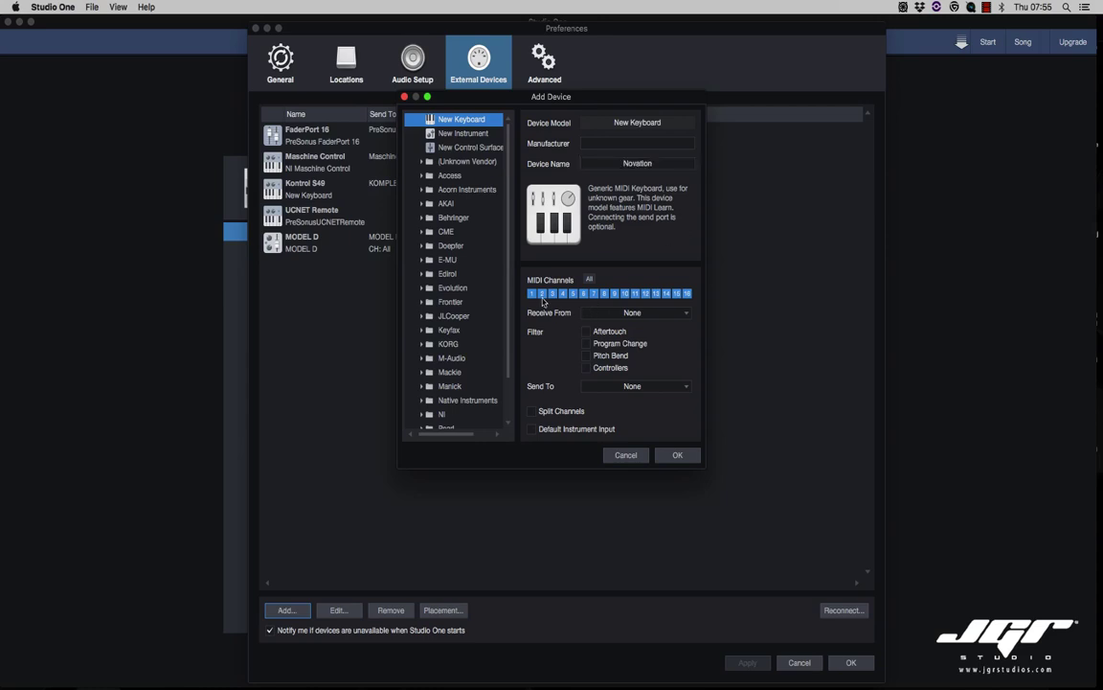
Step: Set the Novation keyboard to receive from and send to Express 128 Port 1, and add it to the device list
click(652, 314)
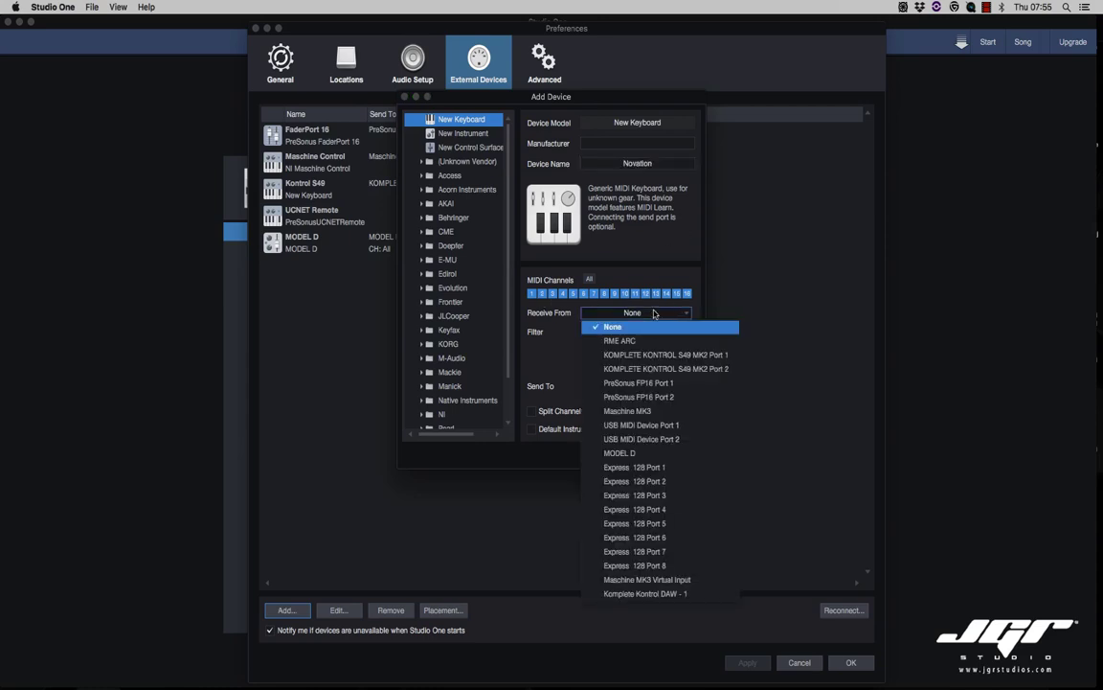
click(659, 469)
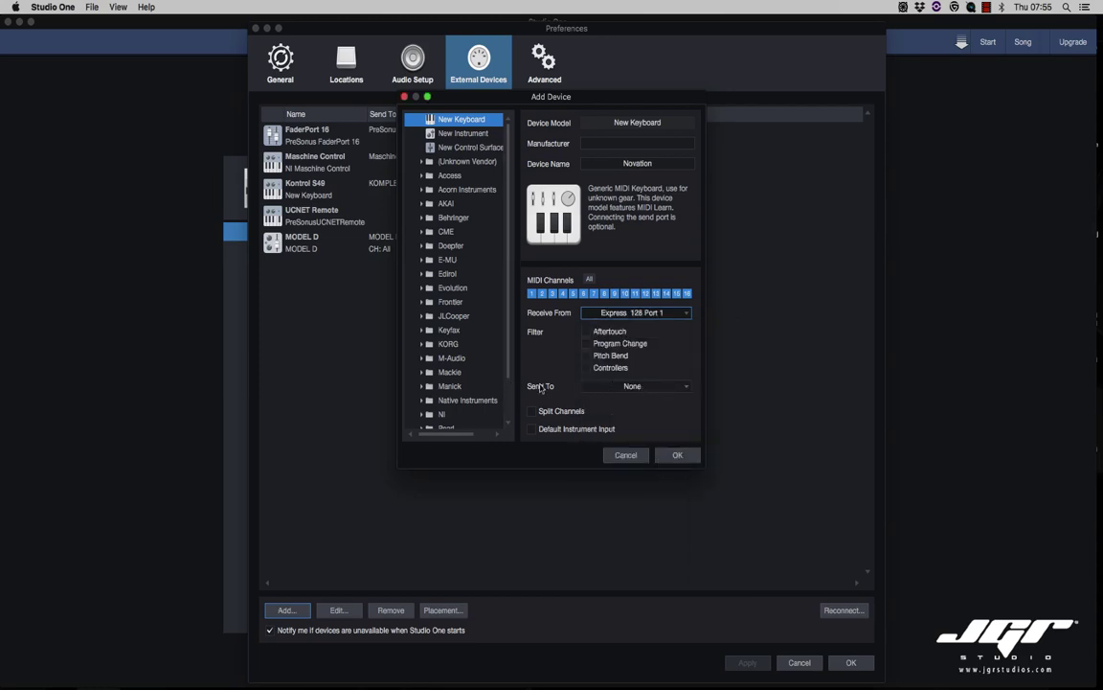
click(633, 386)
click(632, 484)
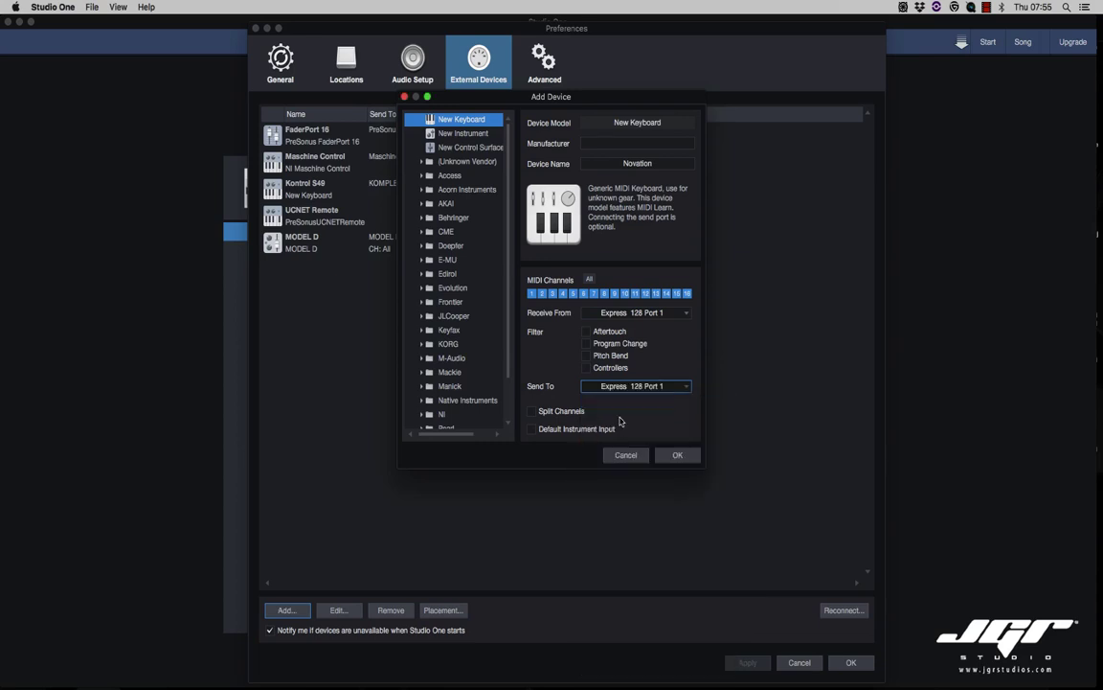
click(678, 455)
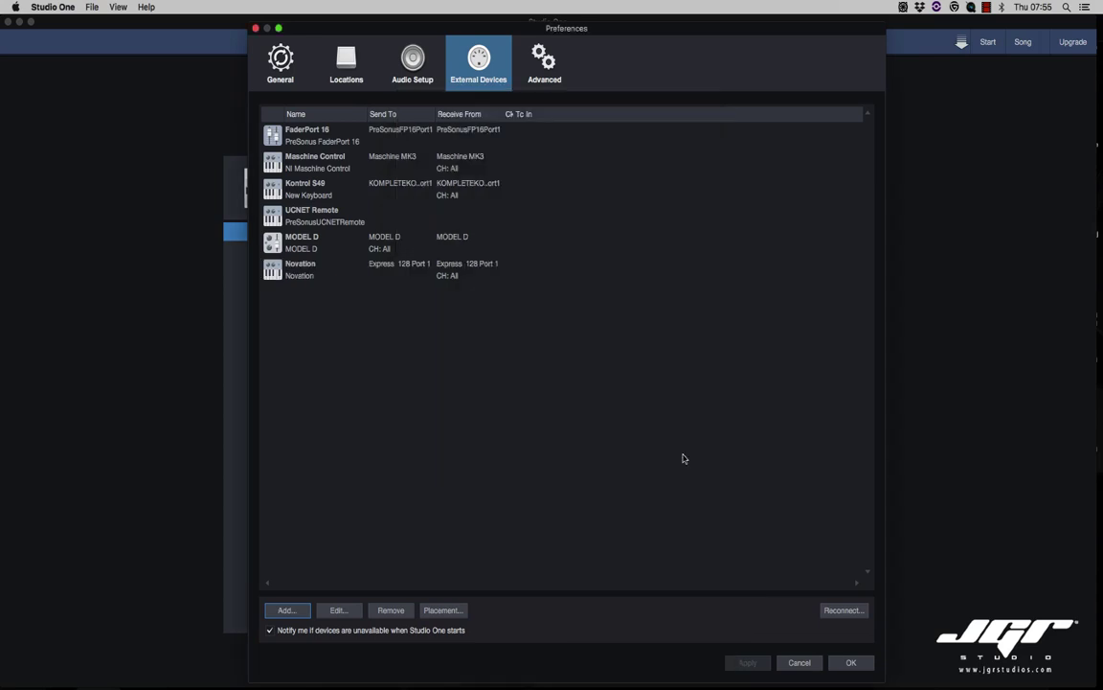
click(309, 272)
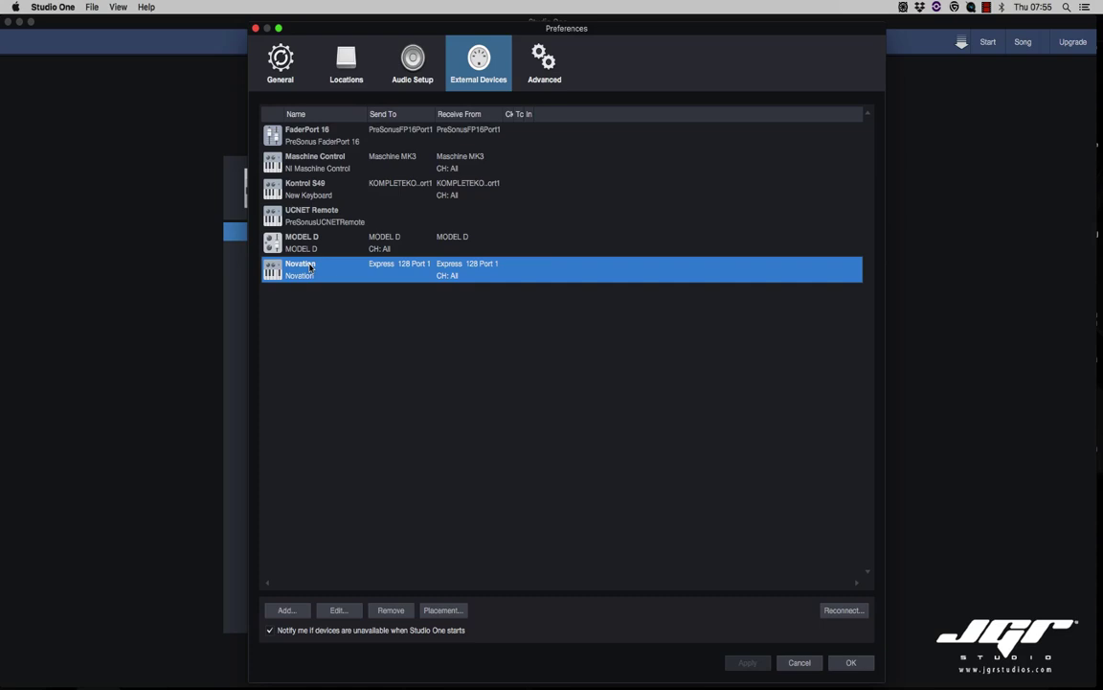
Step: Check the advanced editing, MIDI and services preferences, return to the general settings, and close the preferences without applying changes
click(542, 62)
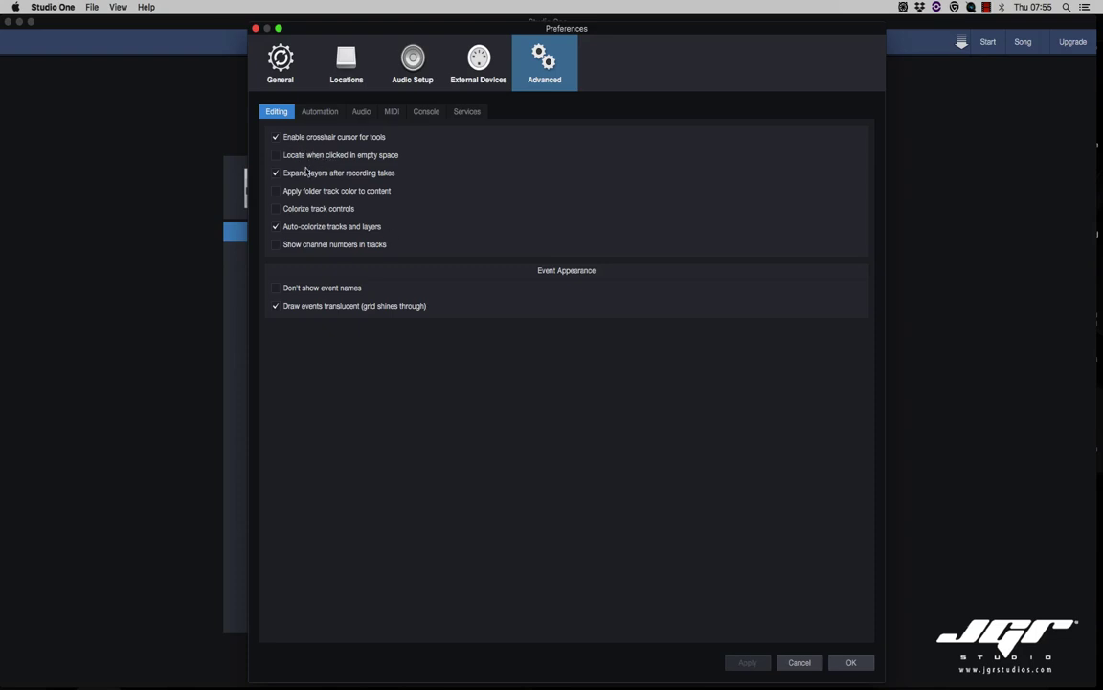
click(392, 111)
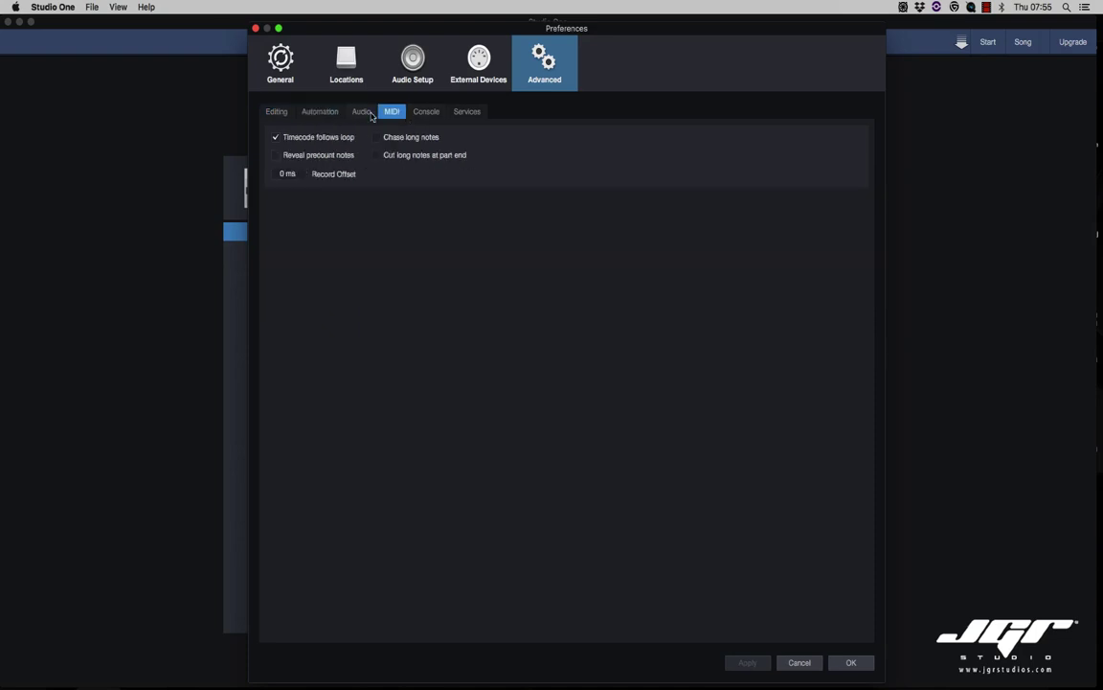
click(465, 112)
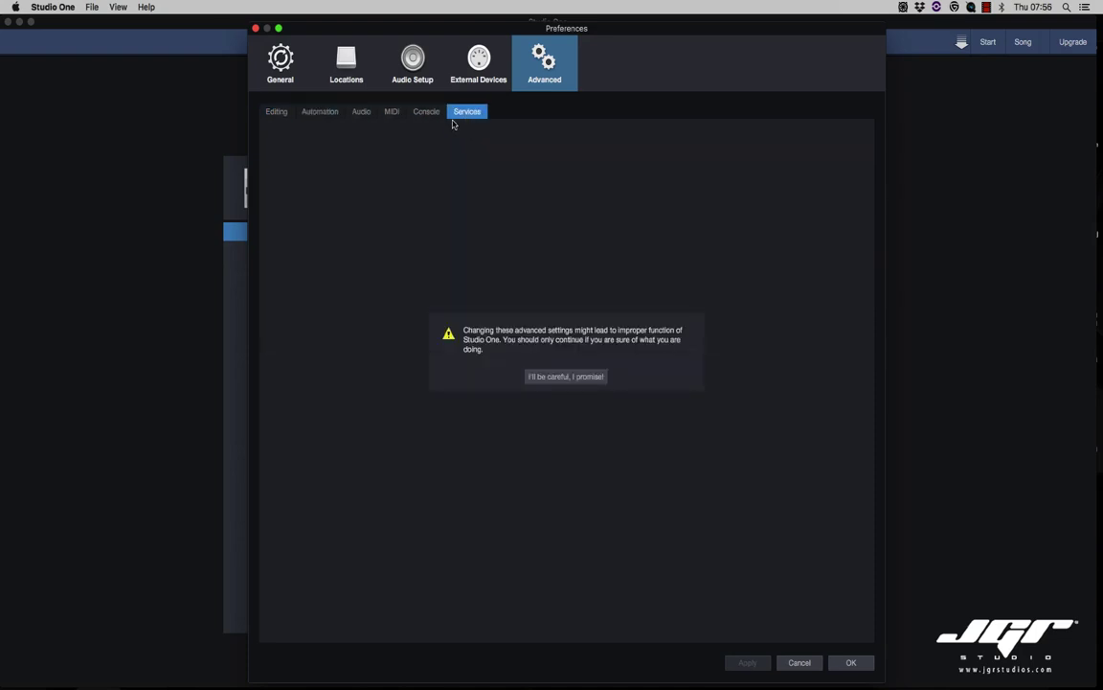
click(275, 67)
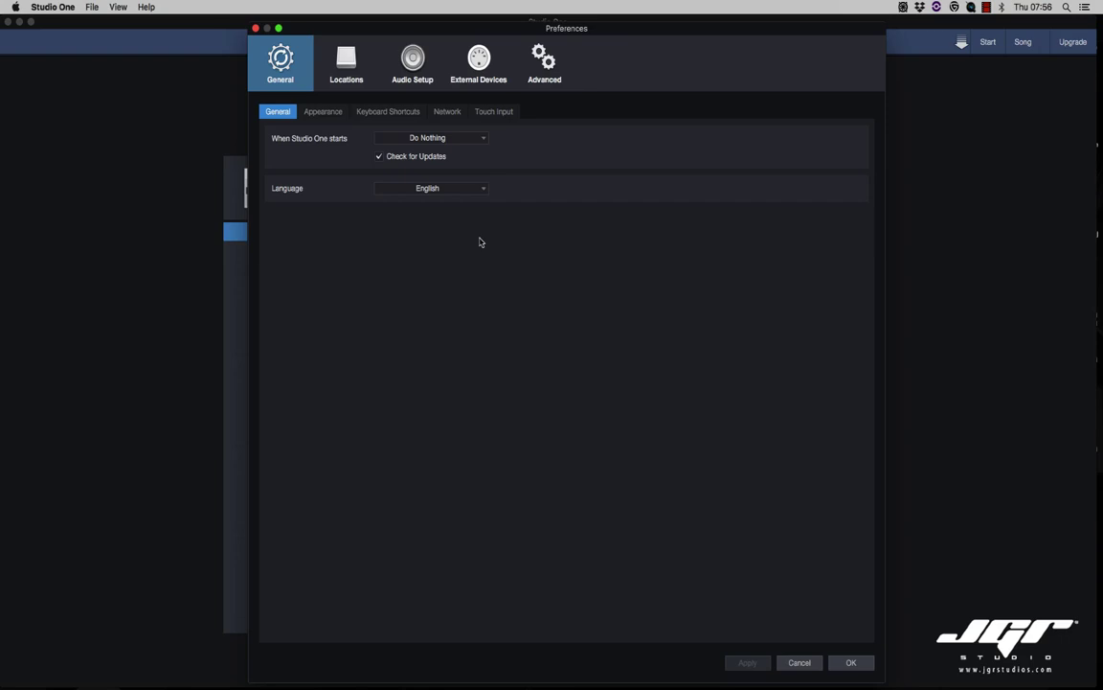
click(801, 662)
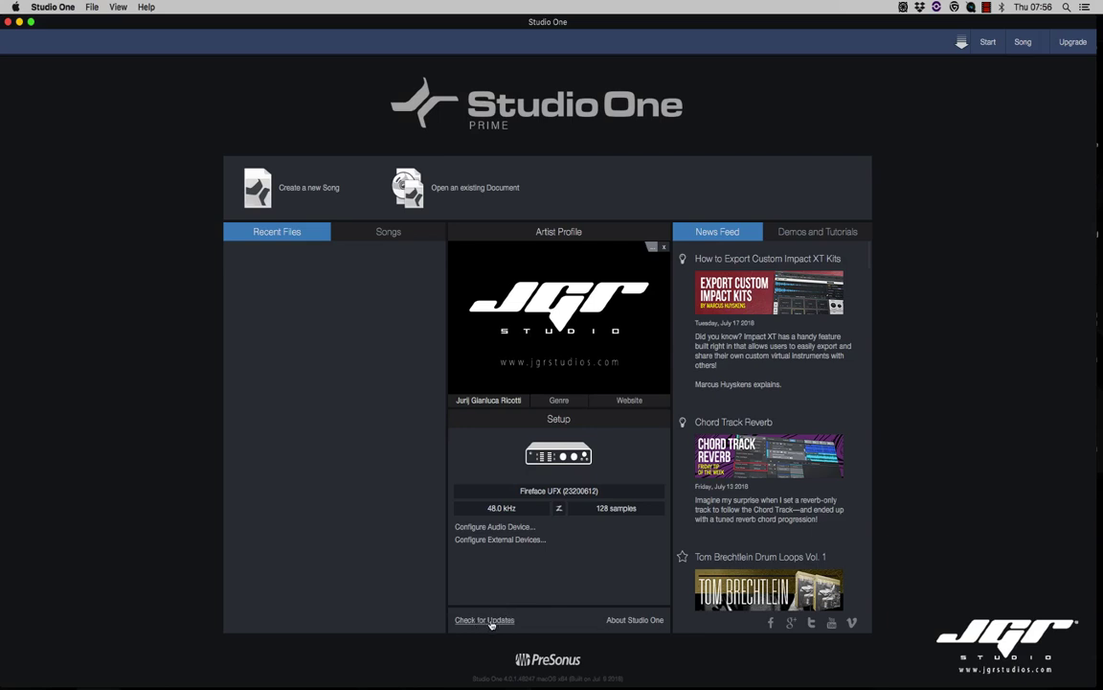
Step: View the program's version and licence information, close it, and browse the news feed on the start page
click(632, 617)
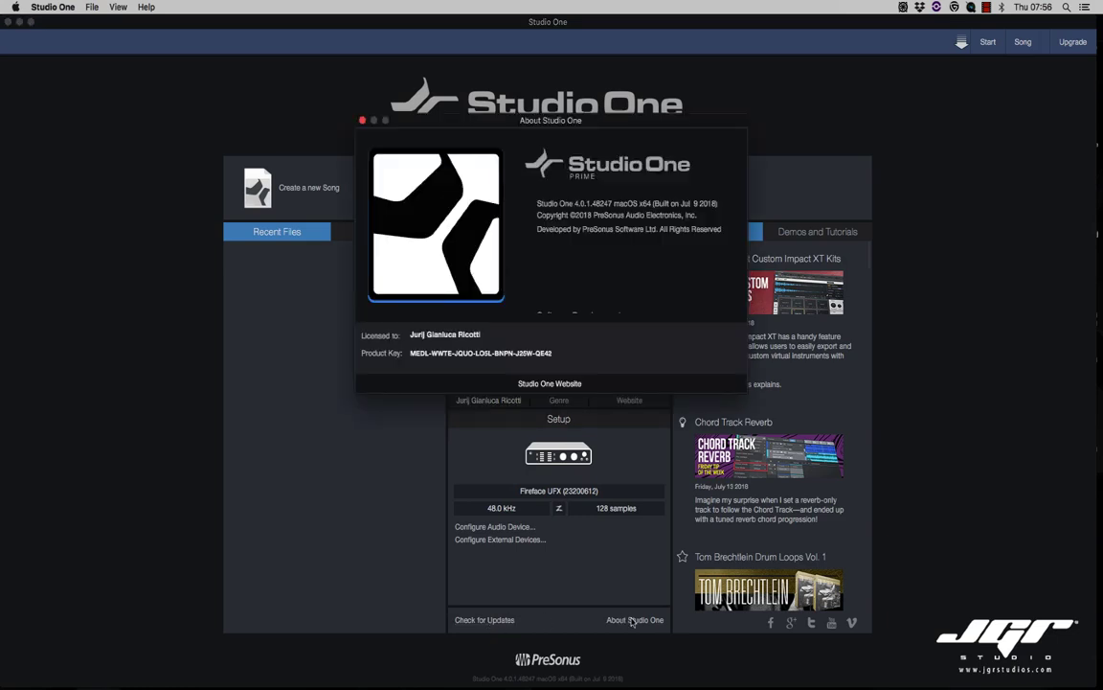
click(362, 121)
click(787, 234)
click(744, 231)
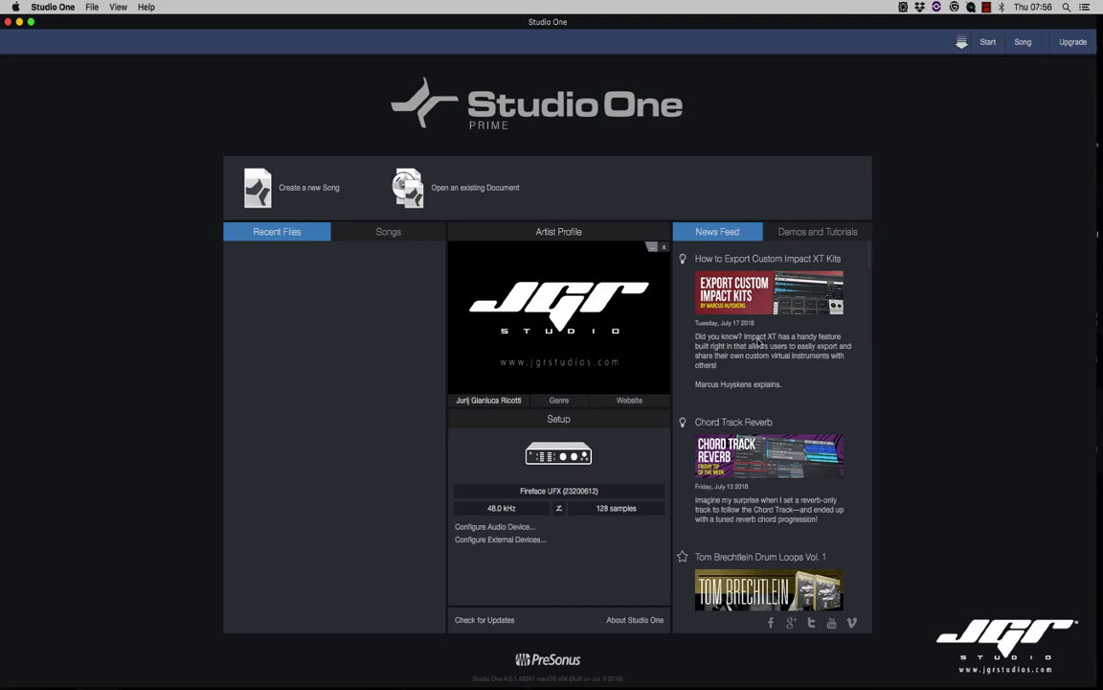
scroll(757, 343, down, 10)
scroll(757, 342, down, 2)
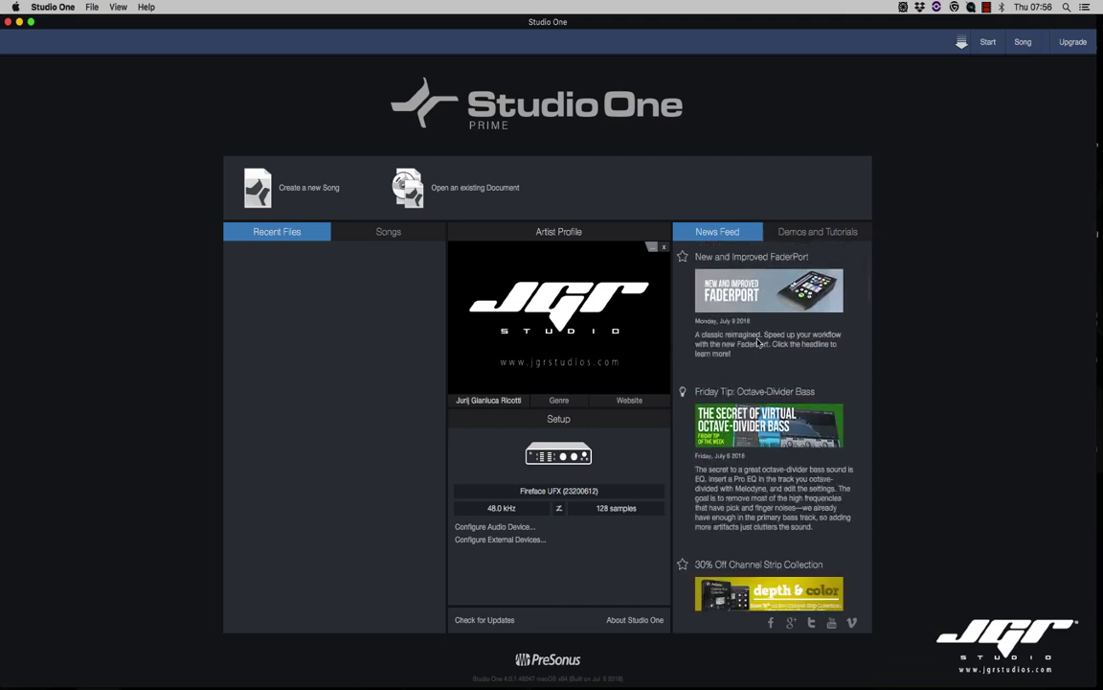
scroll(757, 342, up, 20)
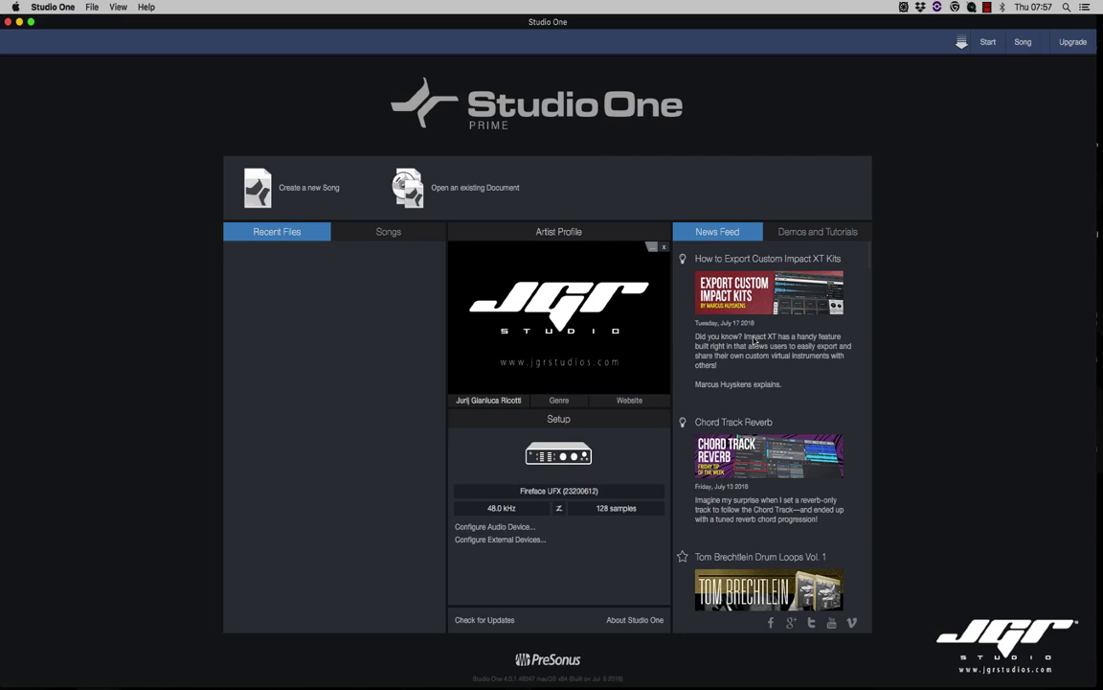
Step: Browse the available demos and tutorials on the start page, and return to the news feed
click(803, 234)
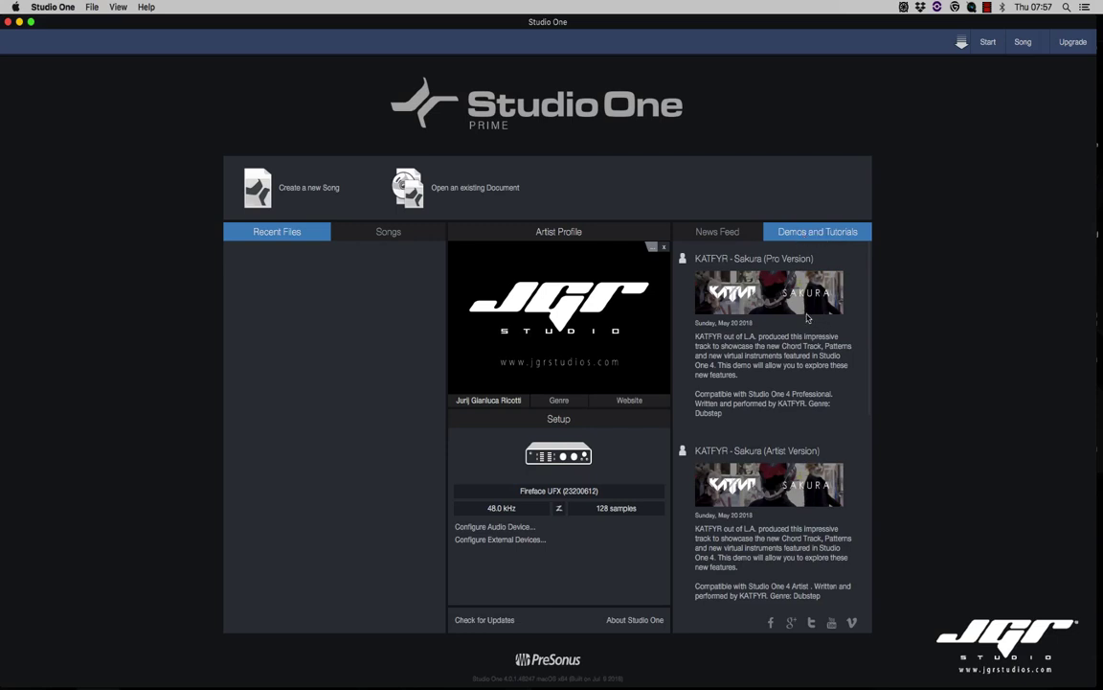
scroll(808, 318, down, 5)
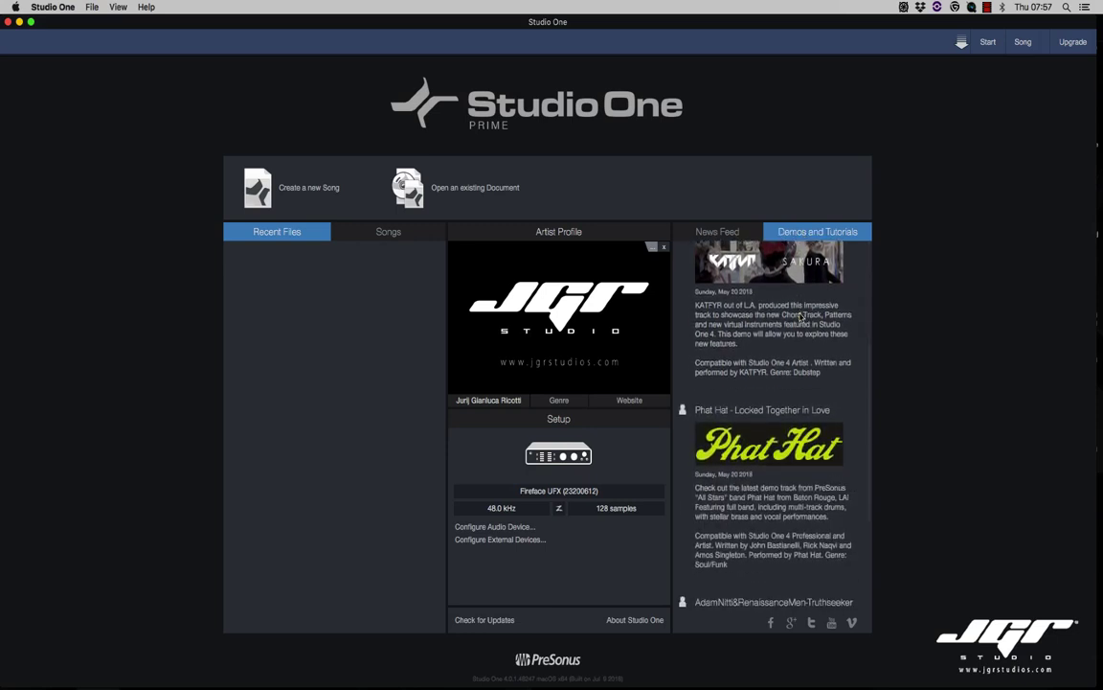
scroll(801, 316, down, 2)
click(718, 231)
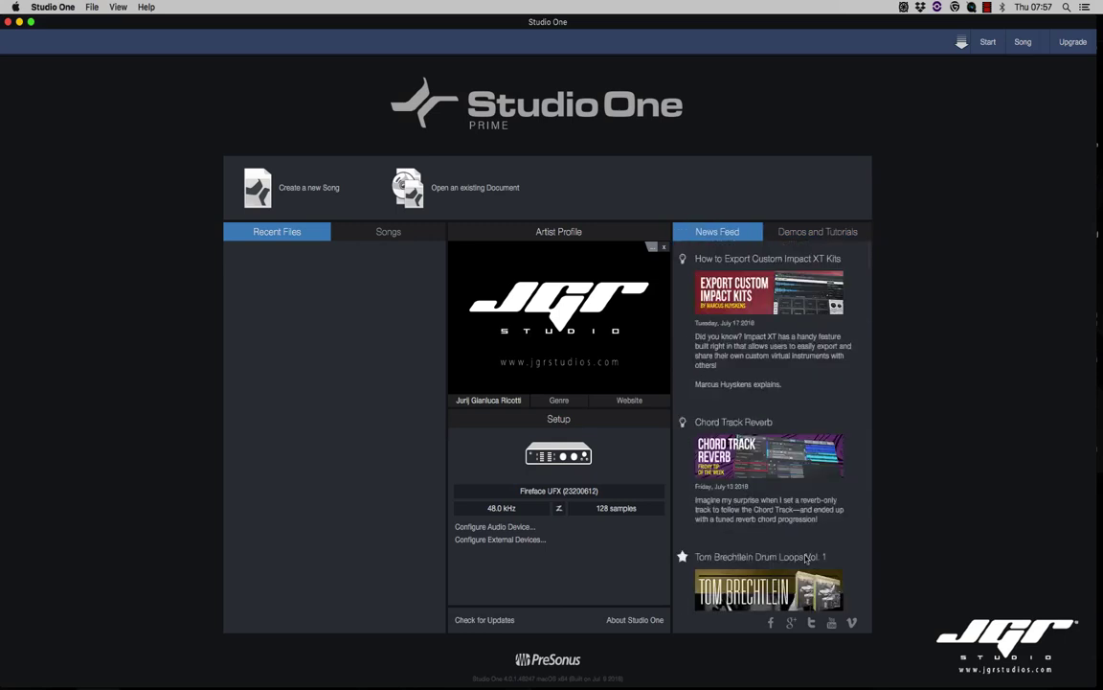
Step: Open the PreSonus Facebook link in Safari and close it, and open and browse the PreSonus Audio Electronics YouTube channel
click(772, 624)
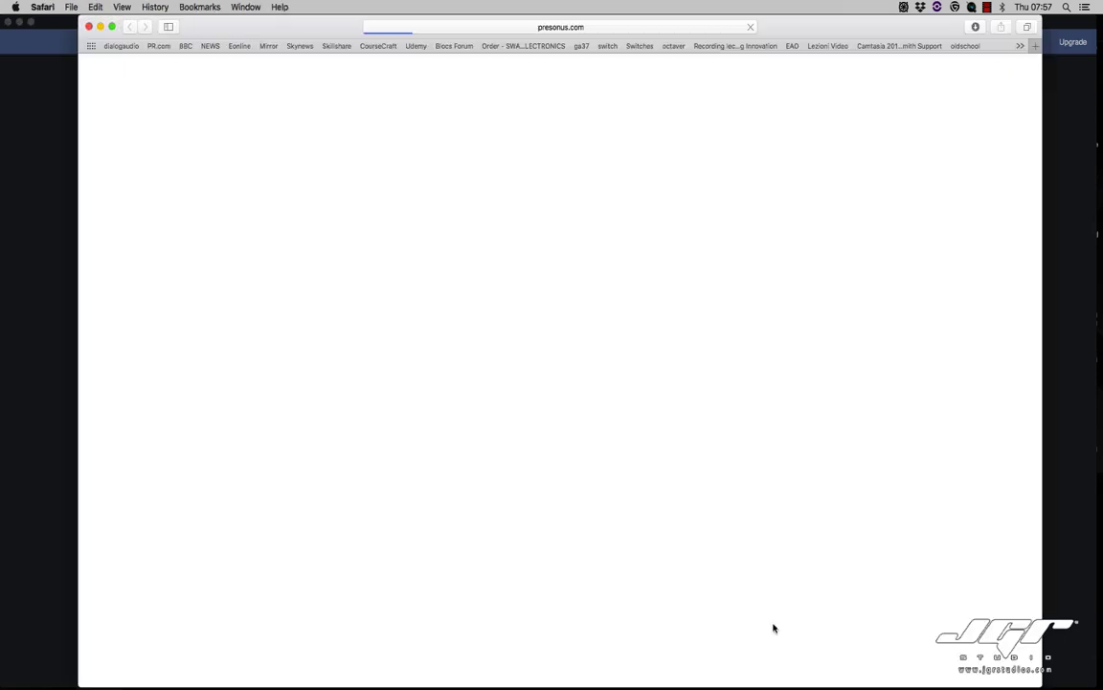
key(super+w)
click(833, 626)
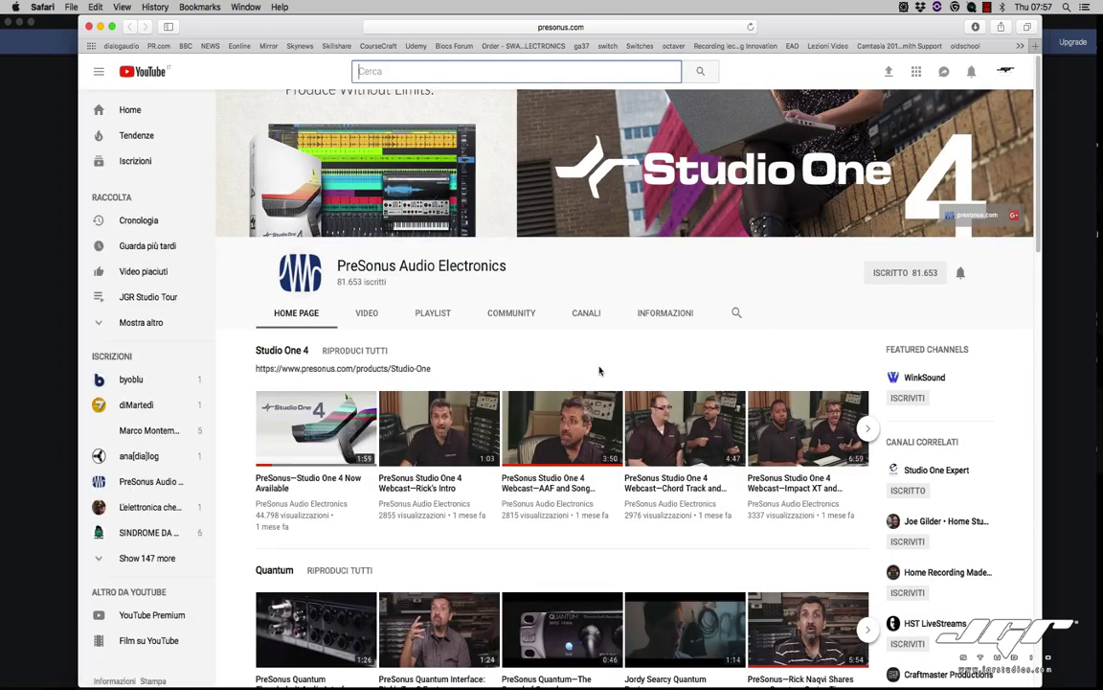
scroll(600, 371, down, 5)
scroll(600, 371, down, 3)
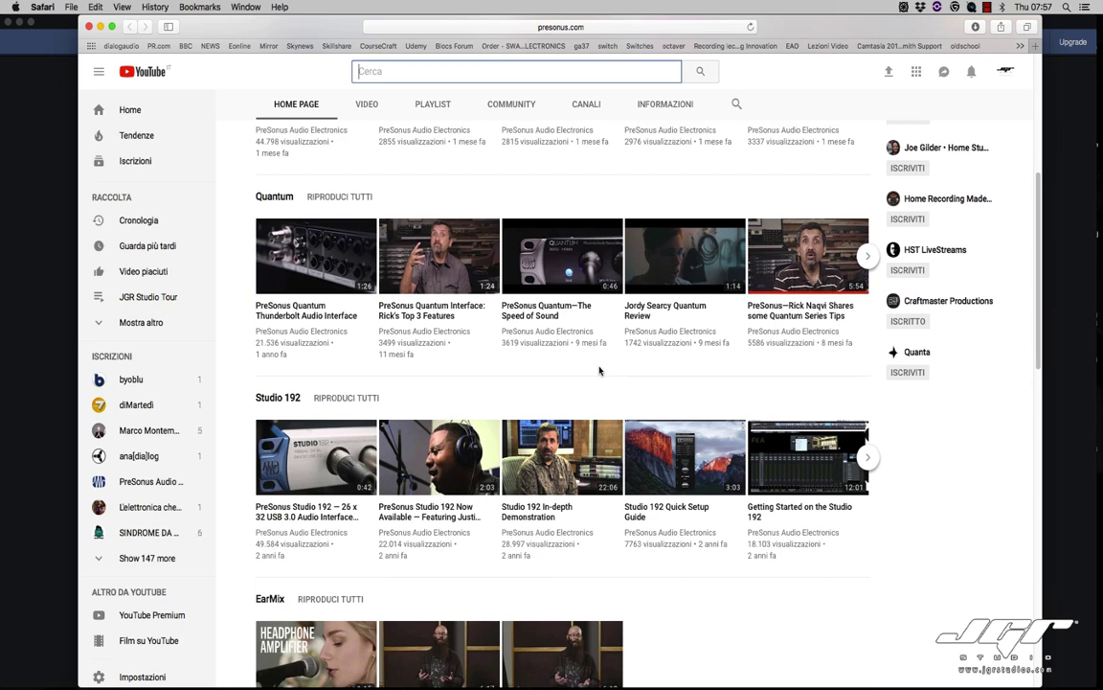
scroll(599, 370, up, 10)
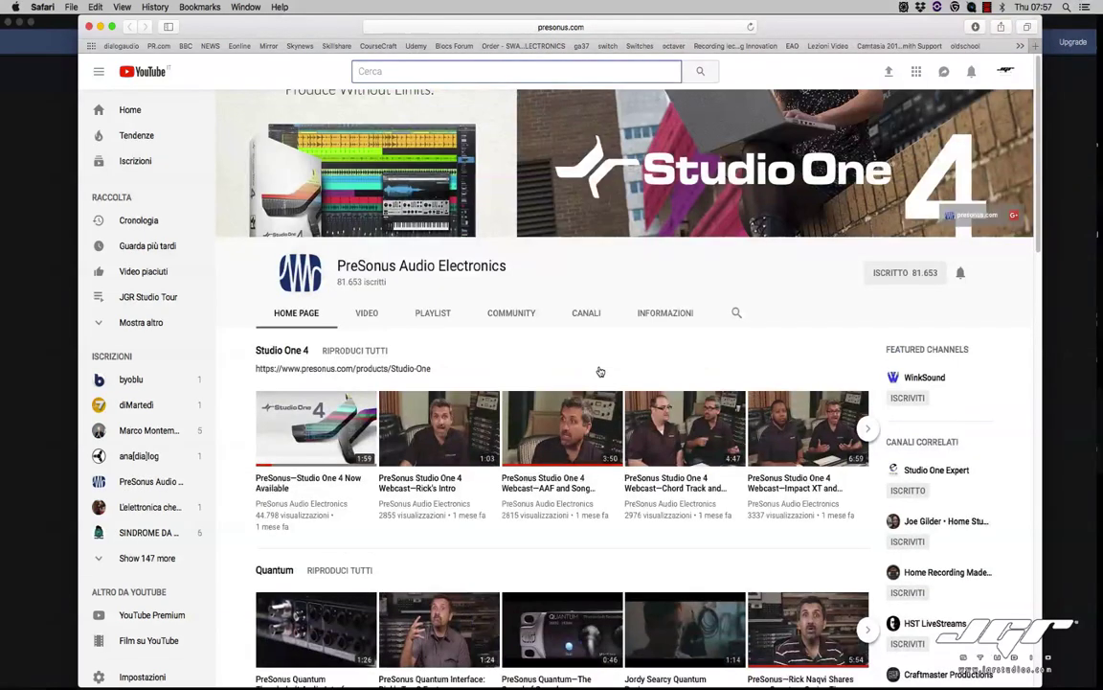
Step: Open the signed-in account's JGR Studios channel on YouTube and look through its home page
click(1006, 71)
click(970, 144)
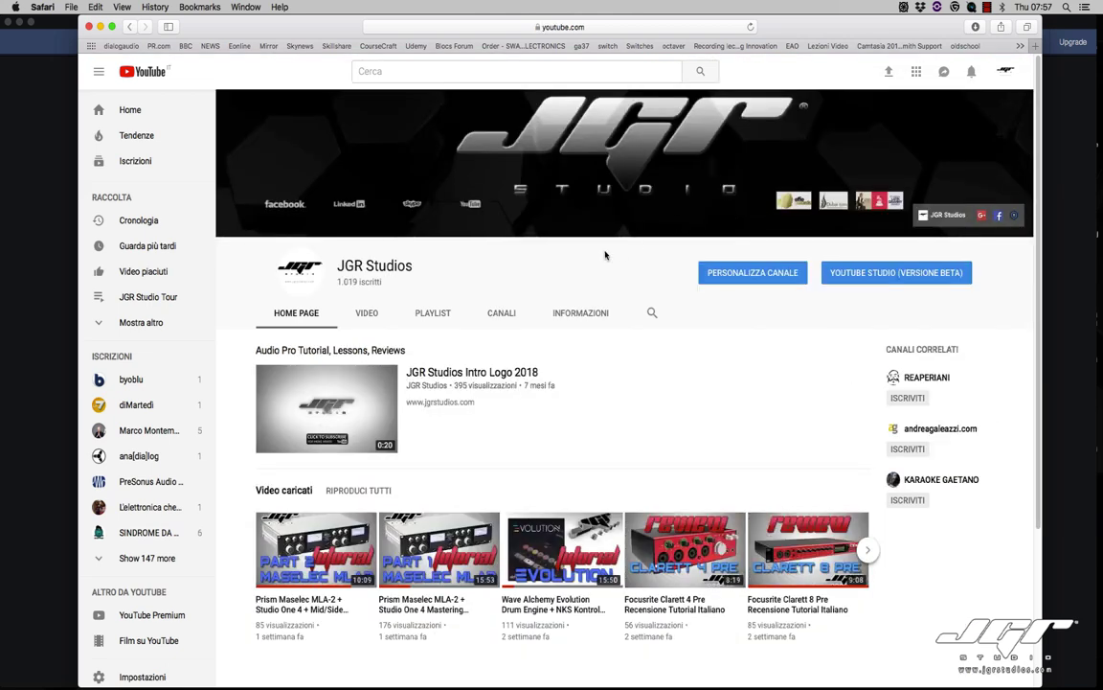
scroll(627, 251, down, 2)
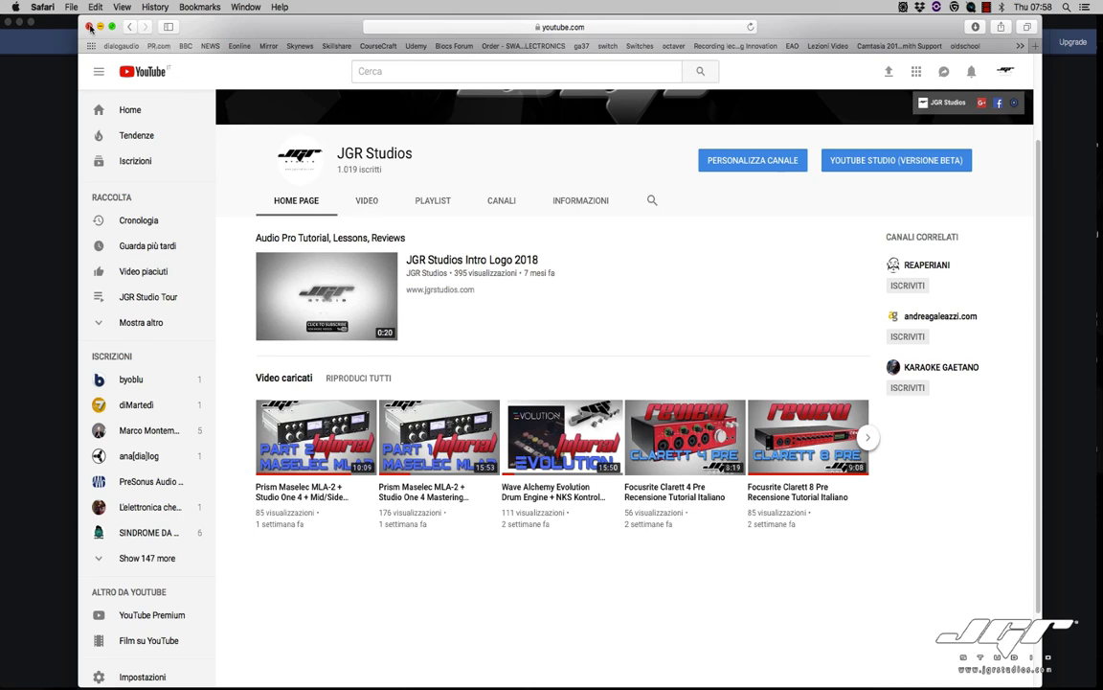
scroll(447, 184, up, 2)
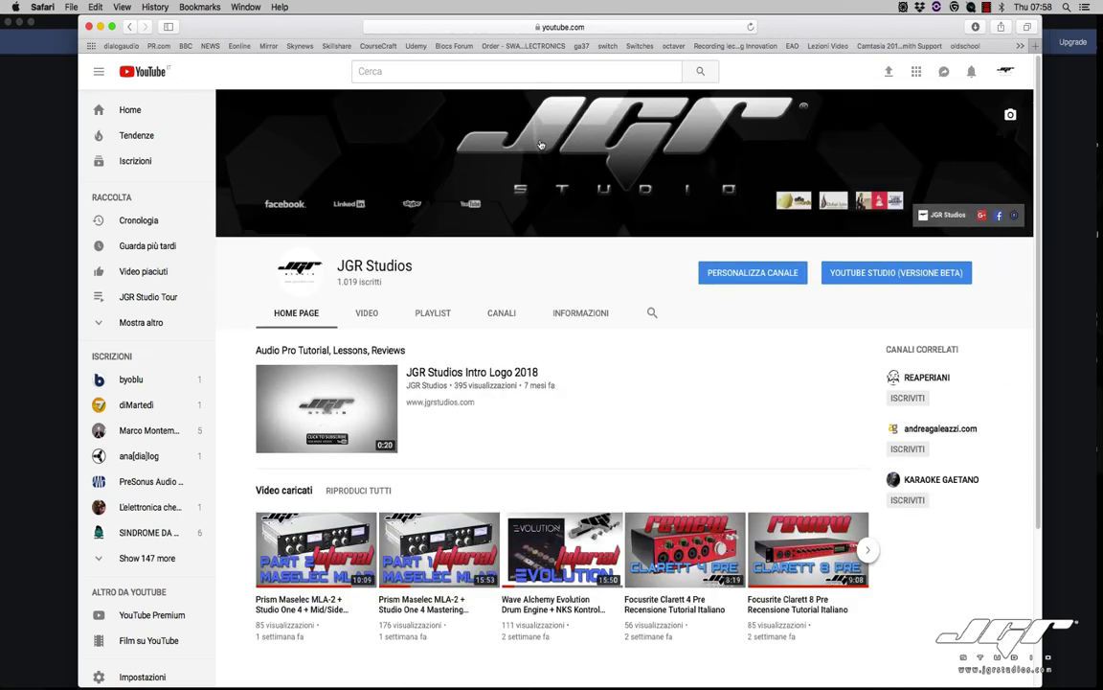
Step: Open the website studiooneitalia.net and browse the tutorials and news on its home page
click(600, 29)
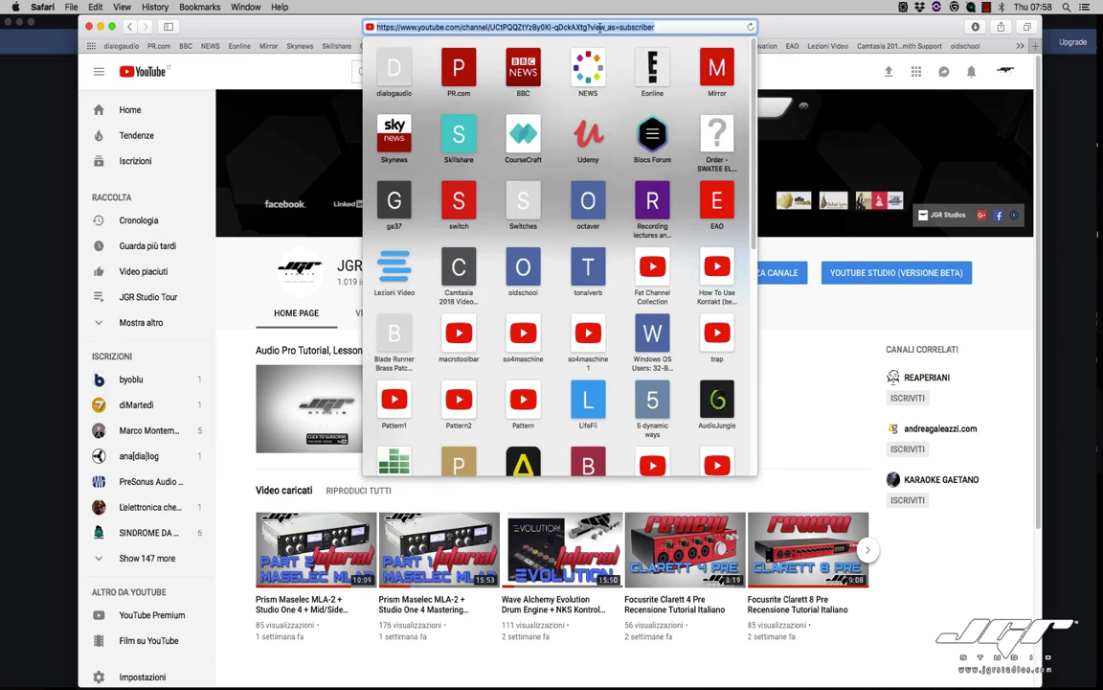
text(studiooneitalia.net)
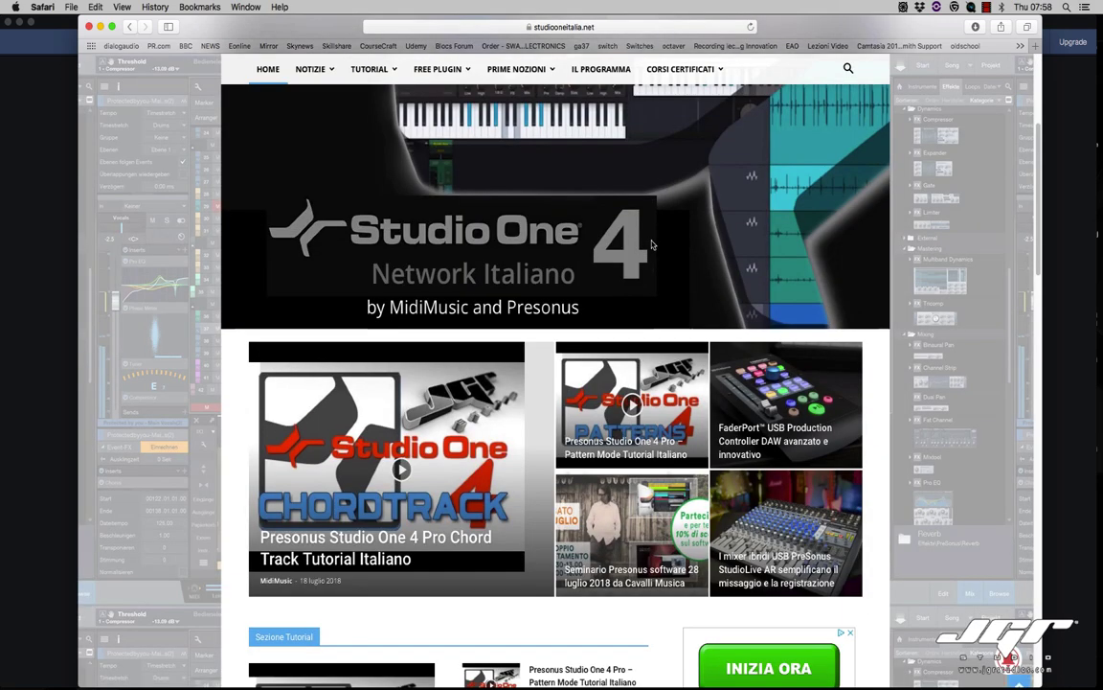
scroll(651, 246, down, 8)
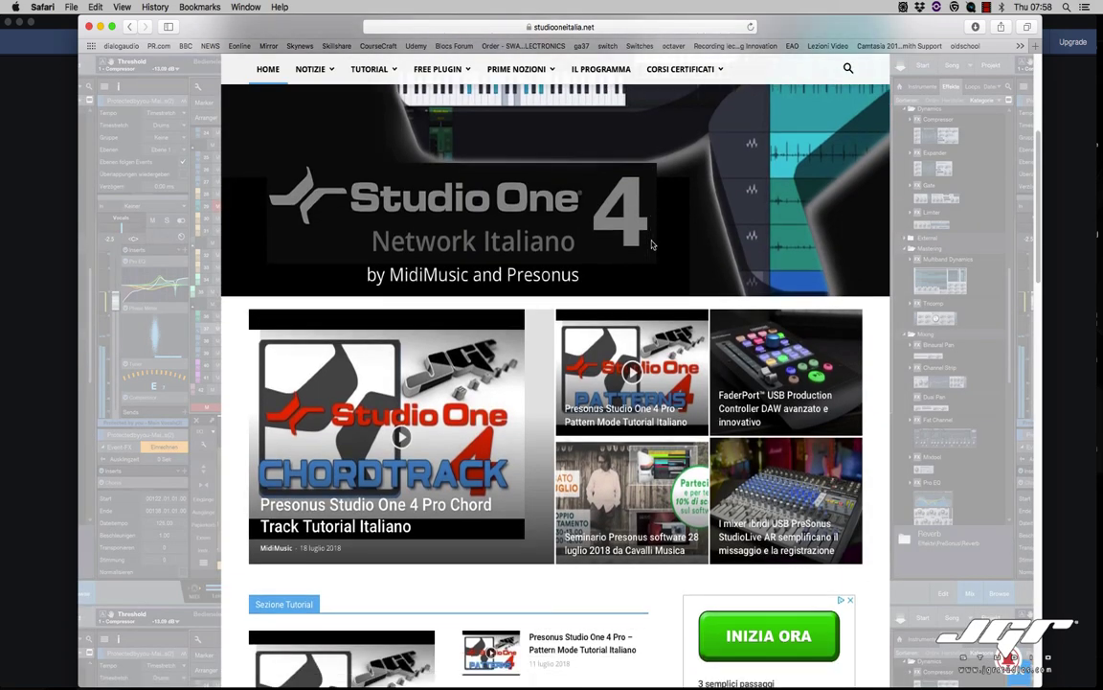
Step: Look through the free plug-in, beginner lesson, news and author sections further down the studiooneitalia.net home page
scroll(652, 246, down, 10)
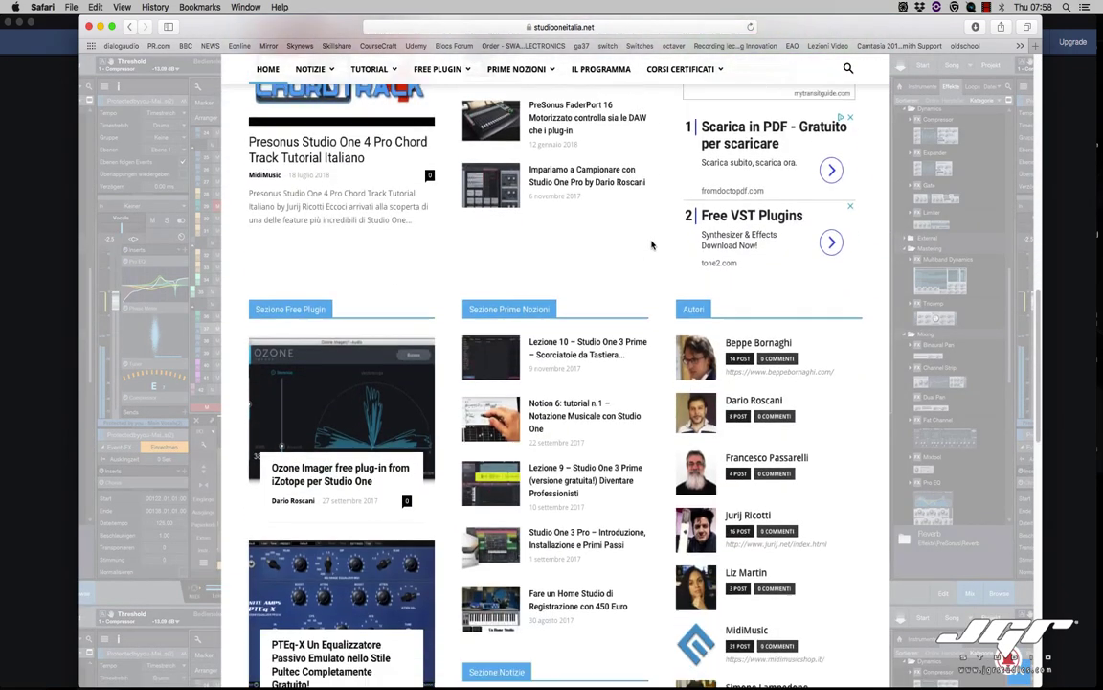
scroll(651, 246, down, 8)
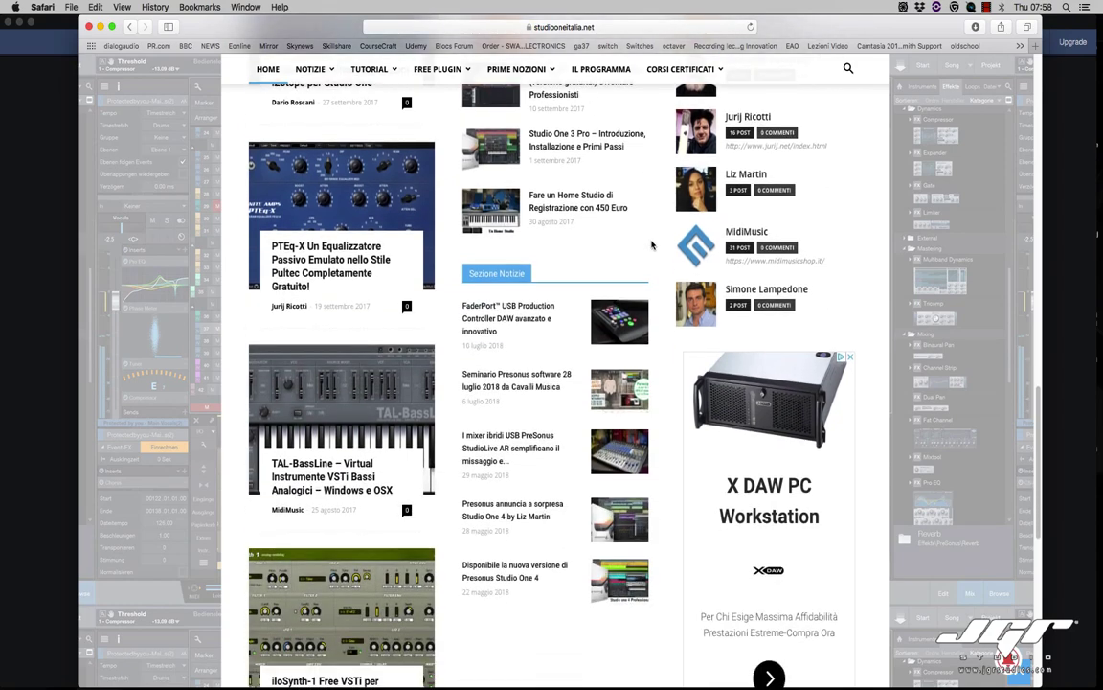
scroll(651, 247, down, 10)
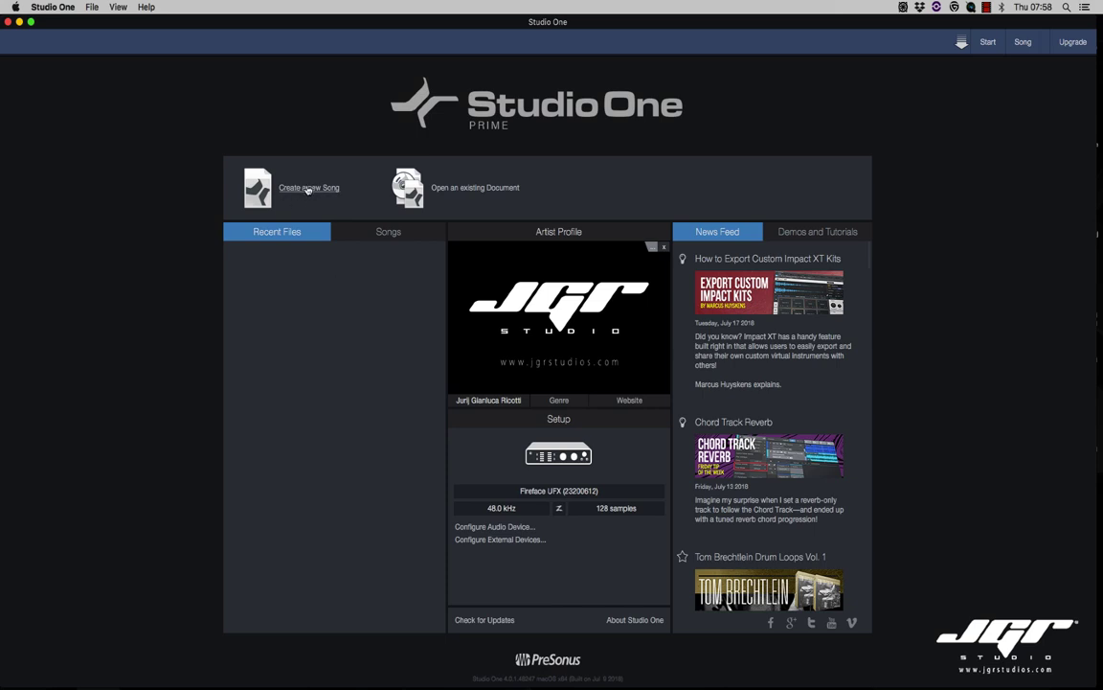
Step: Start a new song in Studio One, compare the Empty Song and Vocal + Guitar styles, and choose the user Empty Song template
click(278, 172)
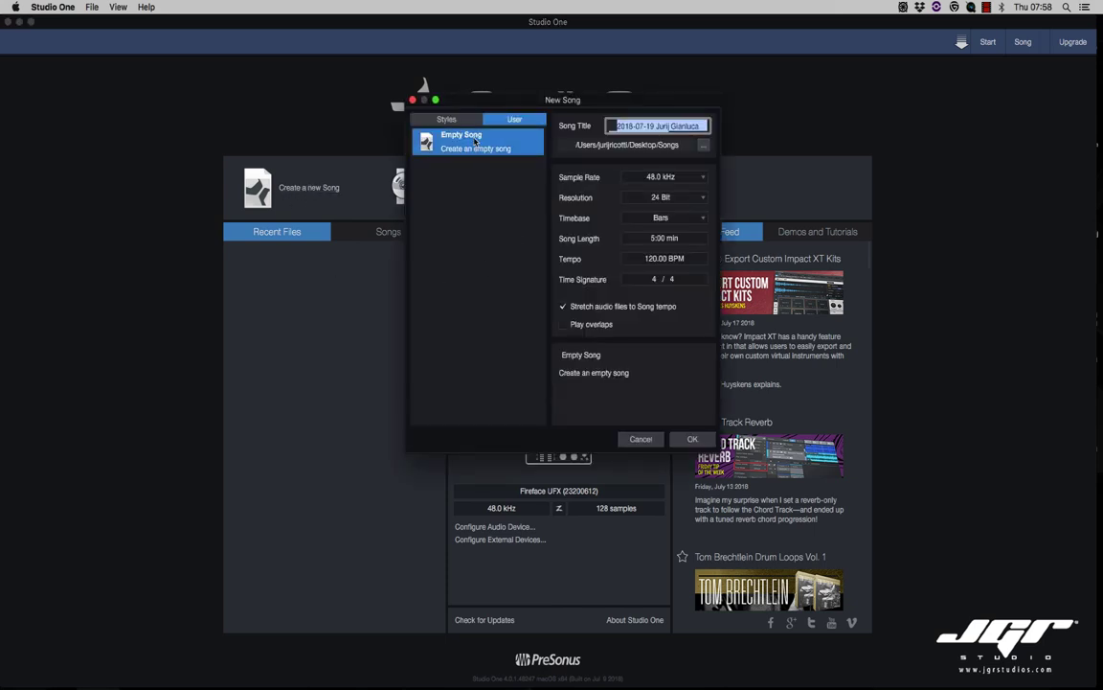
click(446, 119)
click(483, 173)
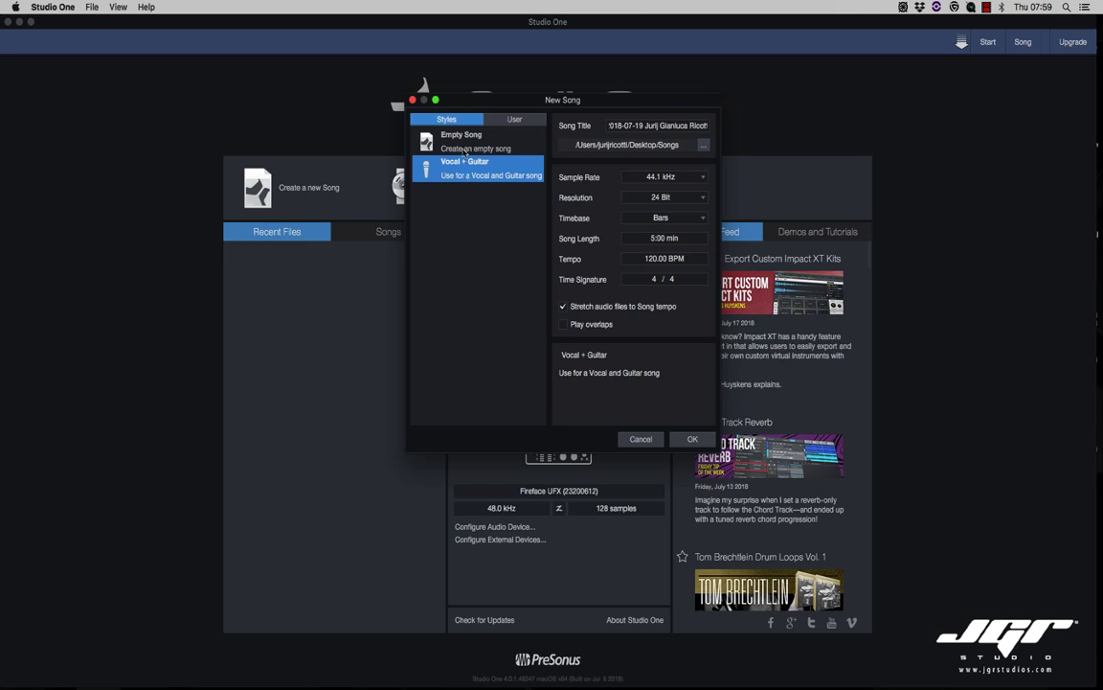
click(477, 145)
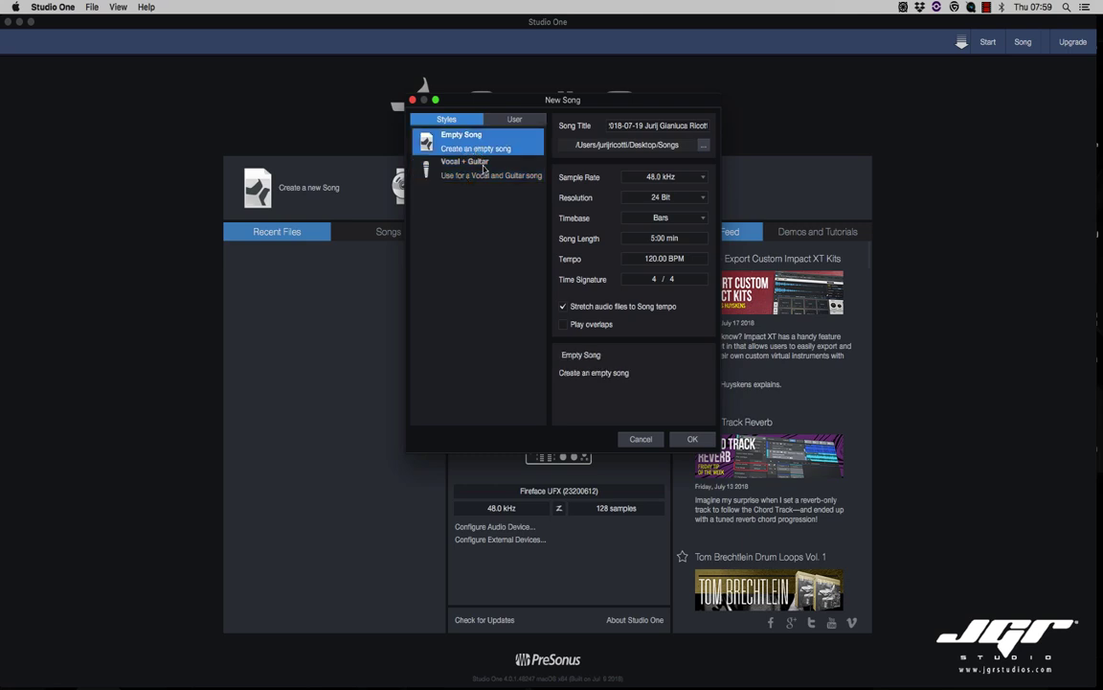
click(469, 163)
click(506, 121)
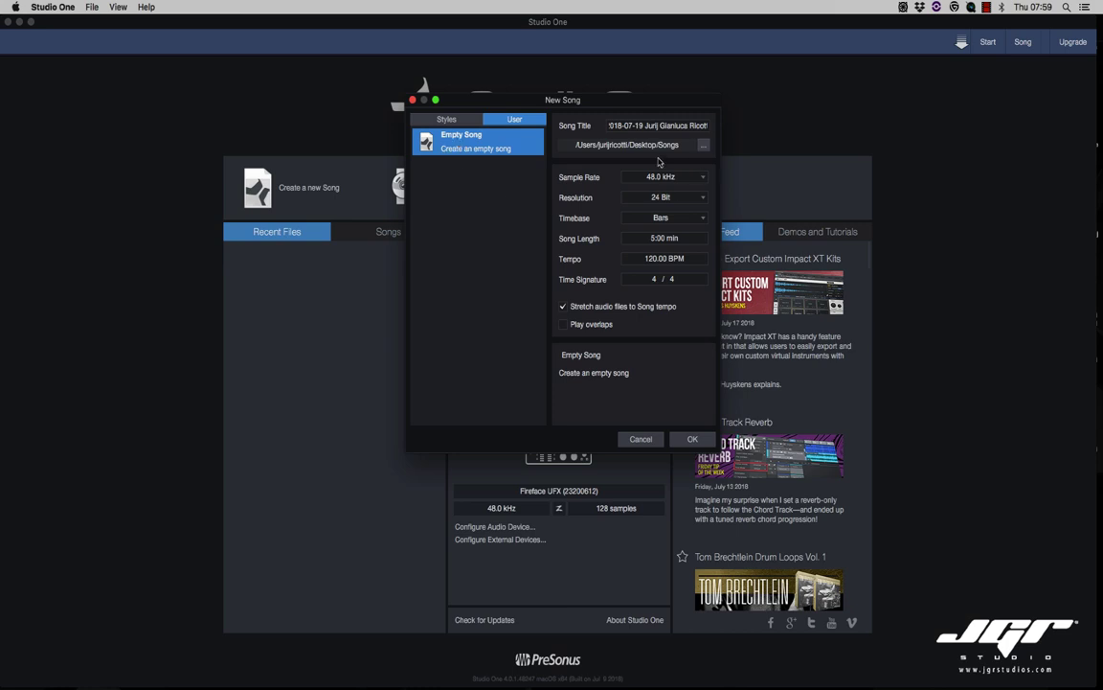
Step: Set the song title to JGR Basic
click(666, 125)
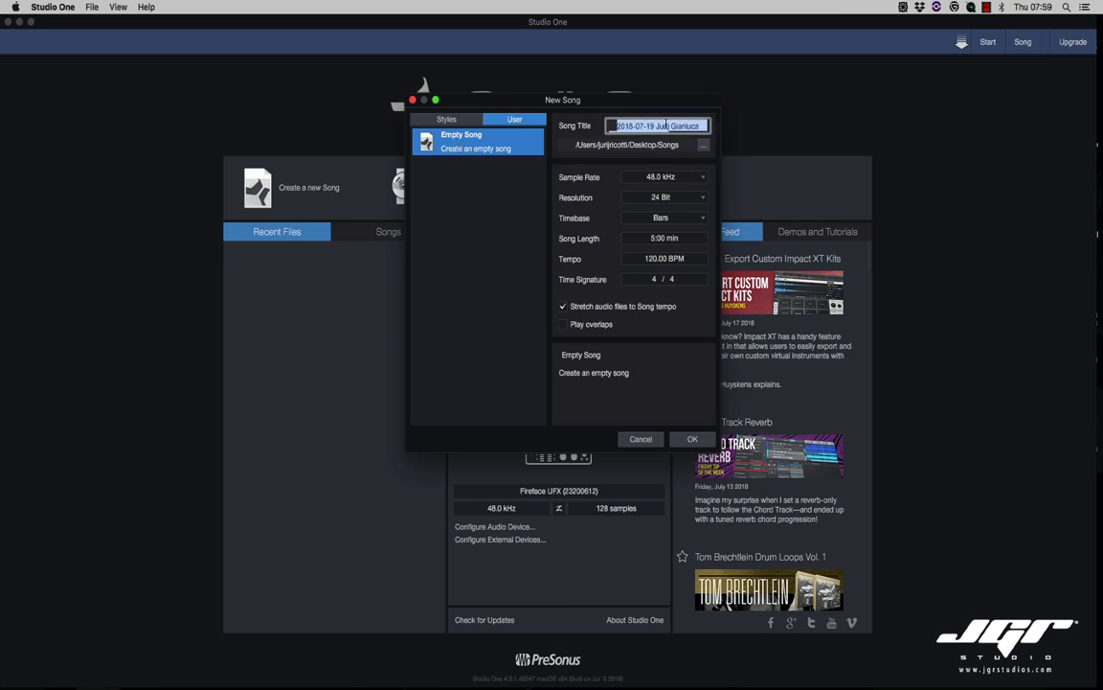
key(BackSpace)
text(JGR Basic)
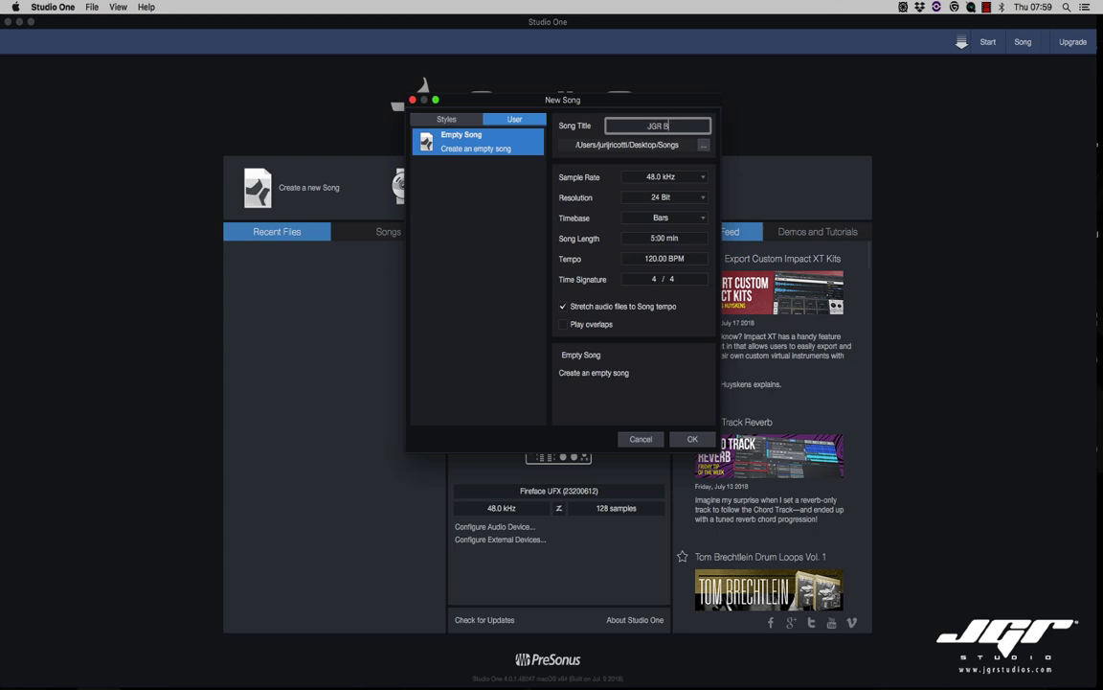
key(Return)
Step: Review the available sample rates for the new song and choose 48.0 kHz
click(701, 179)
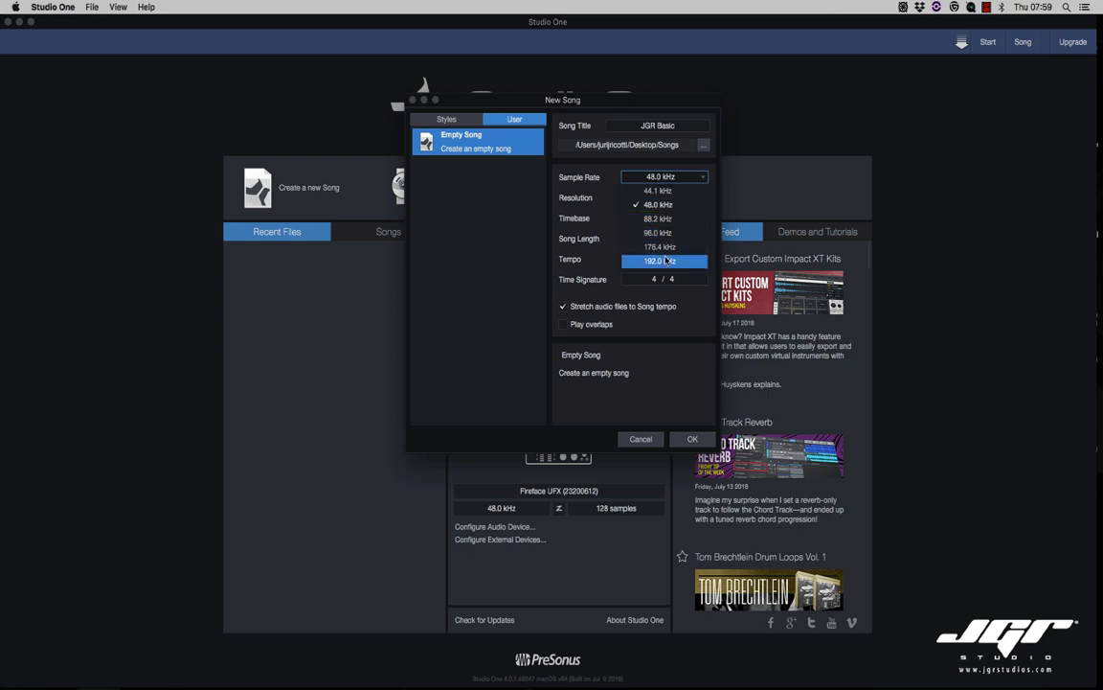
click(659, 204)
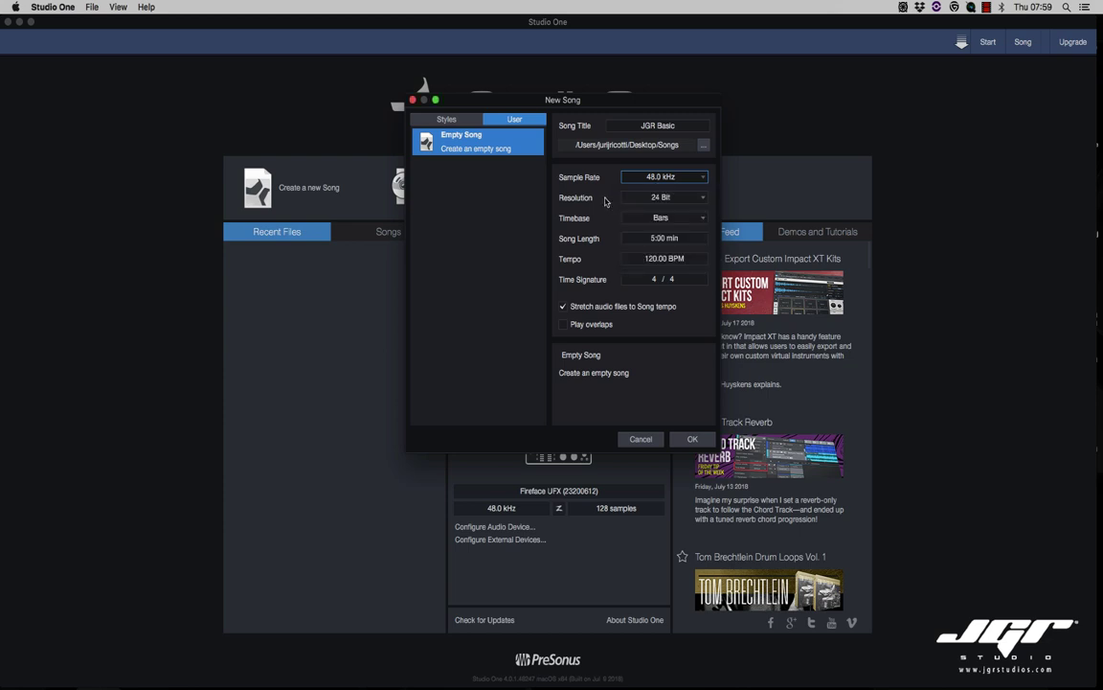
click(665, 178)
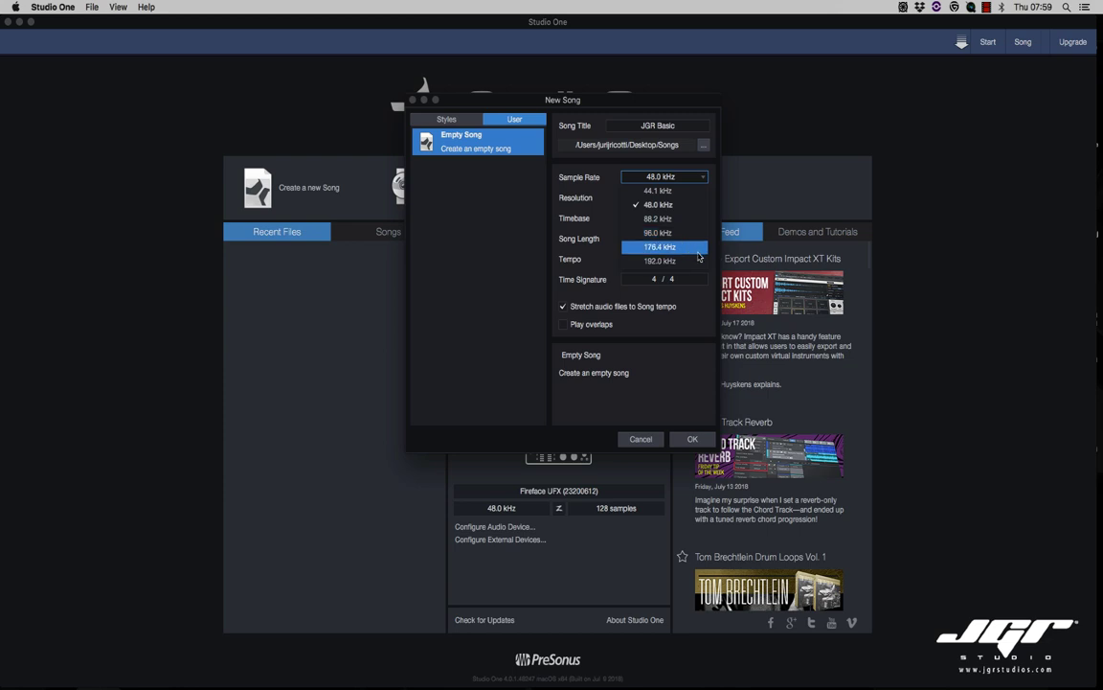
click(602, 230)
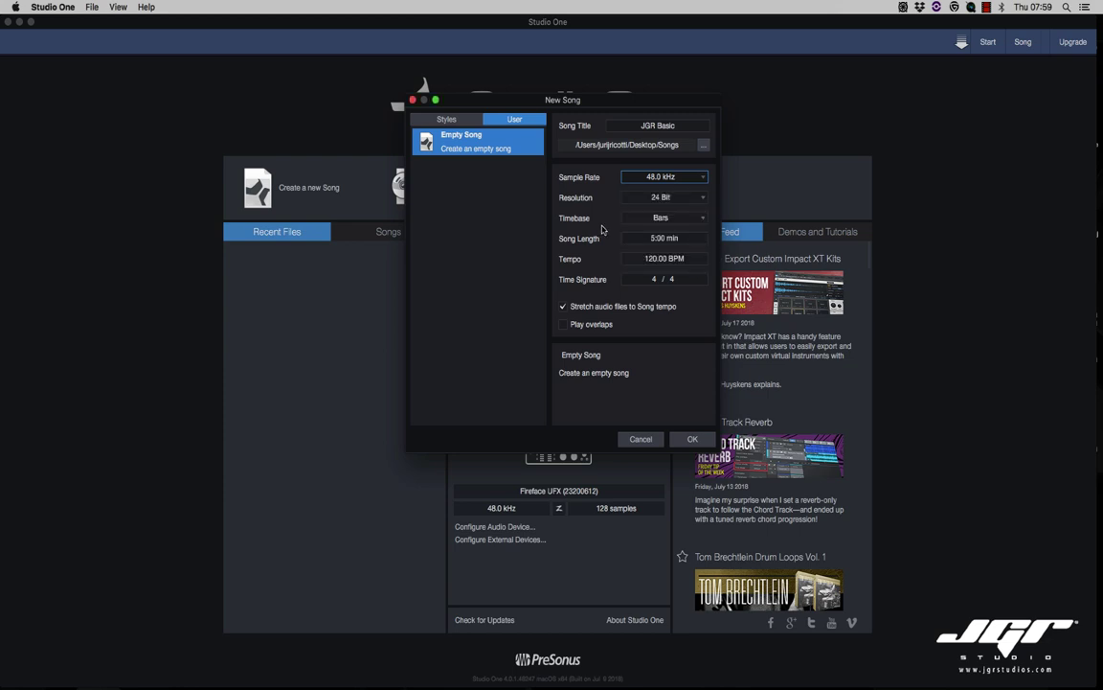
click(661, 177)
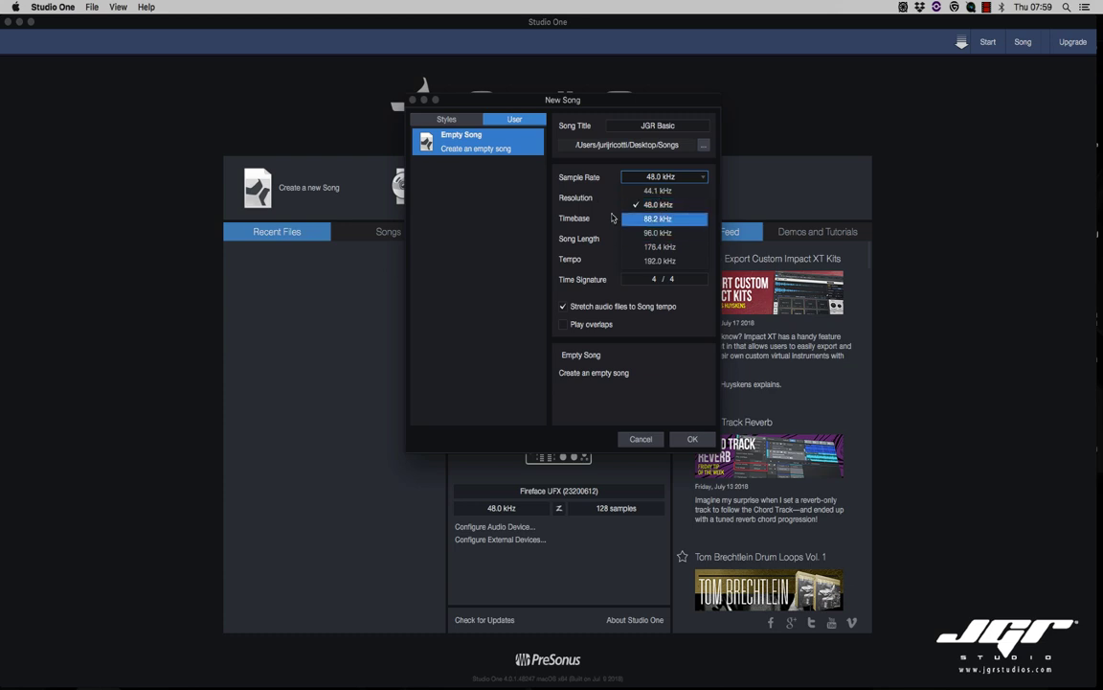
click(661, 205)
Step: Review the resolution and timebase options without changing them, and create the song
click(663, 197)
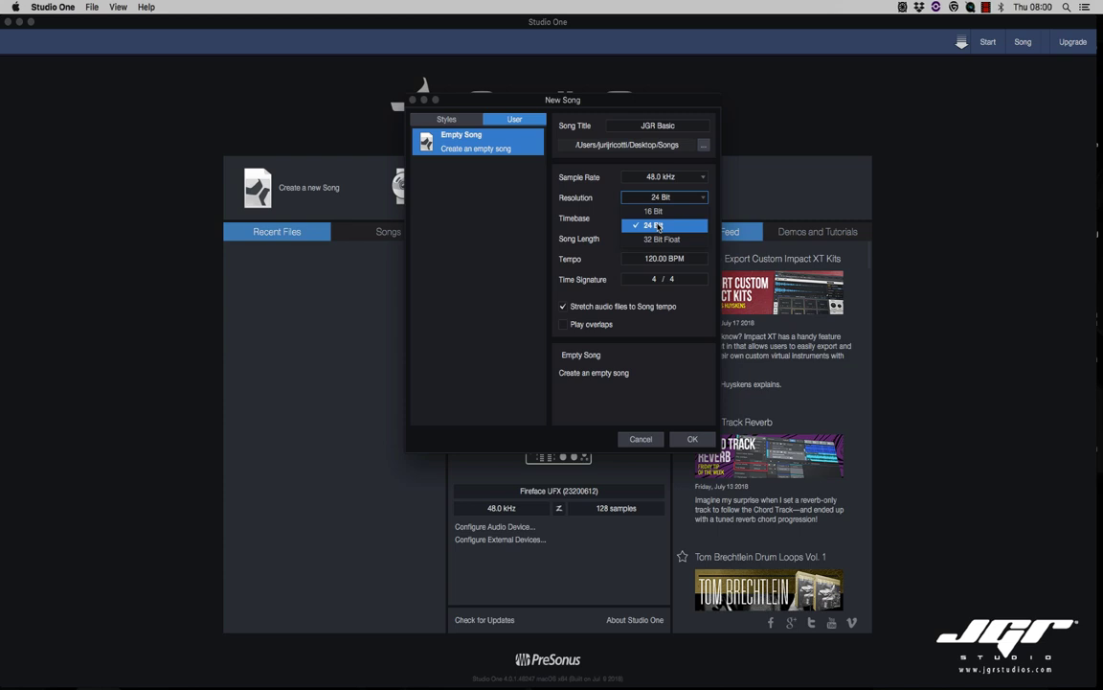
click(613, 211)
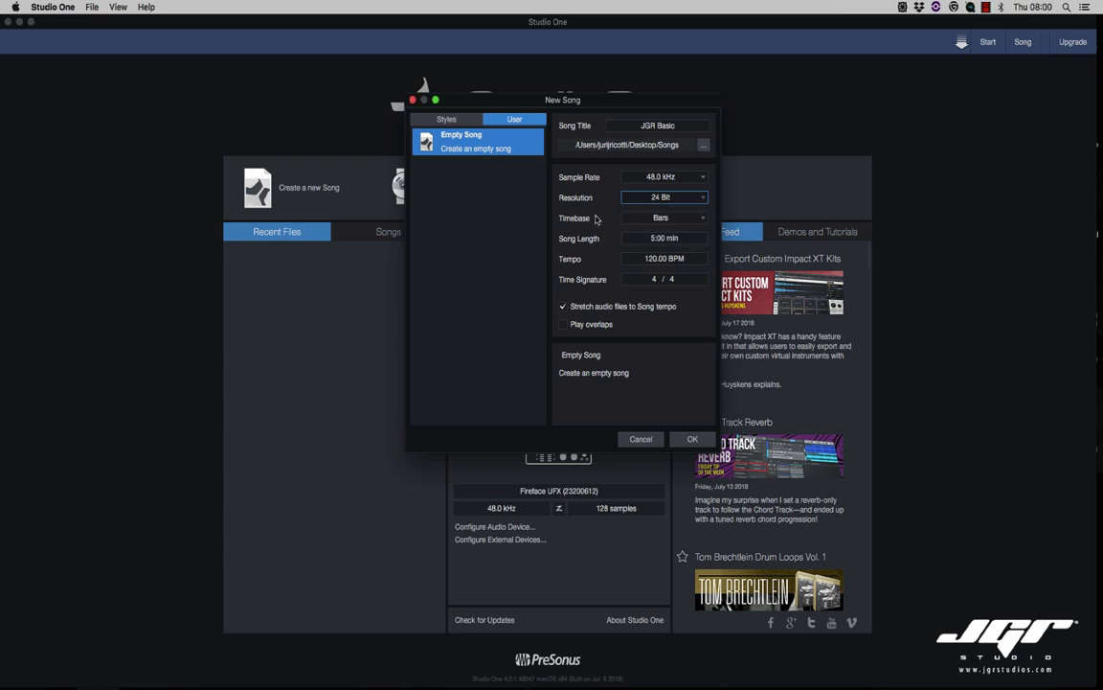
click(628, 218)
click(594, 218)
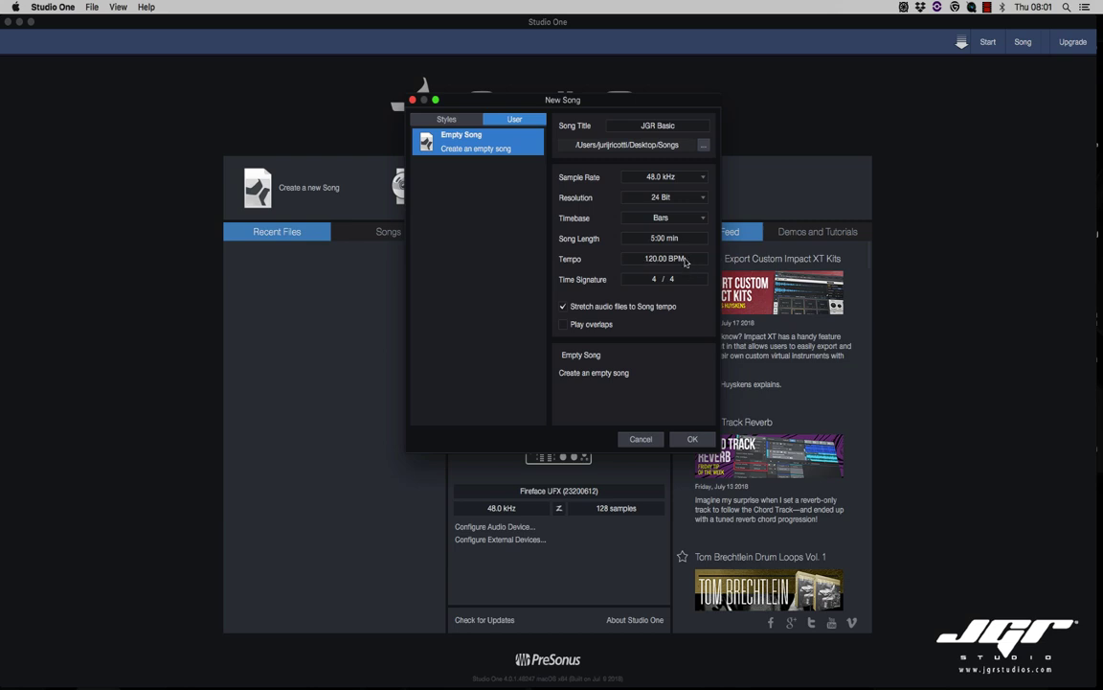
click(707, 443)
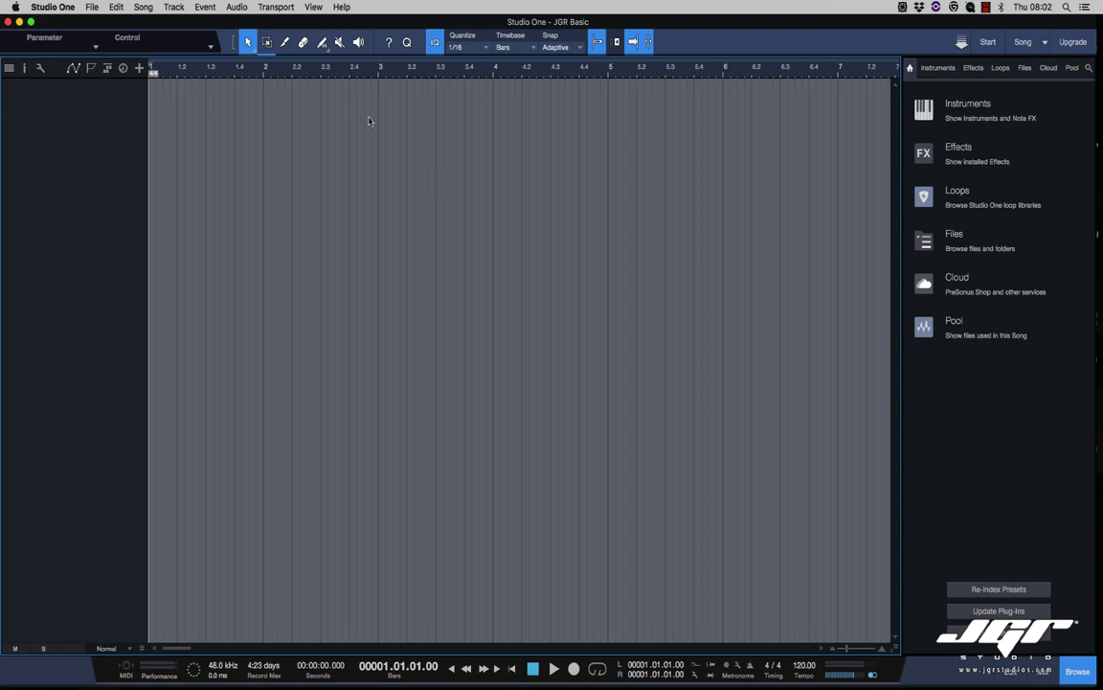
Step: Activate the arrangement editing tools one after another, from the Arrow tool through to the Listen tool
click(253, 46)
click(269, 46)
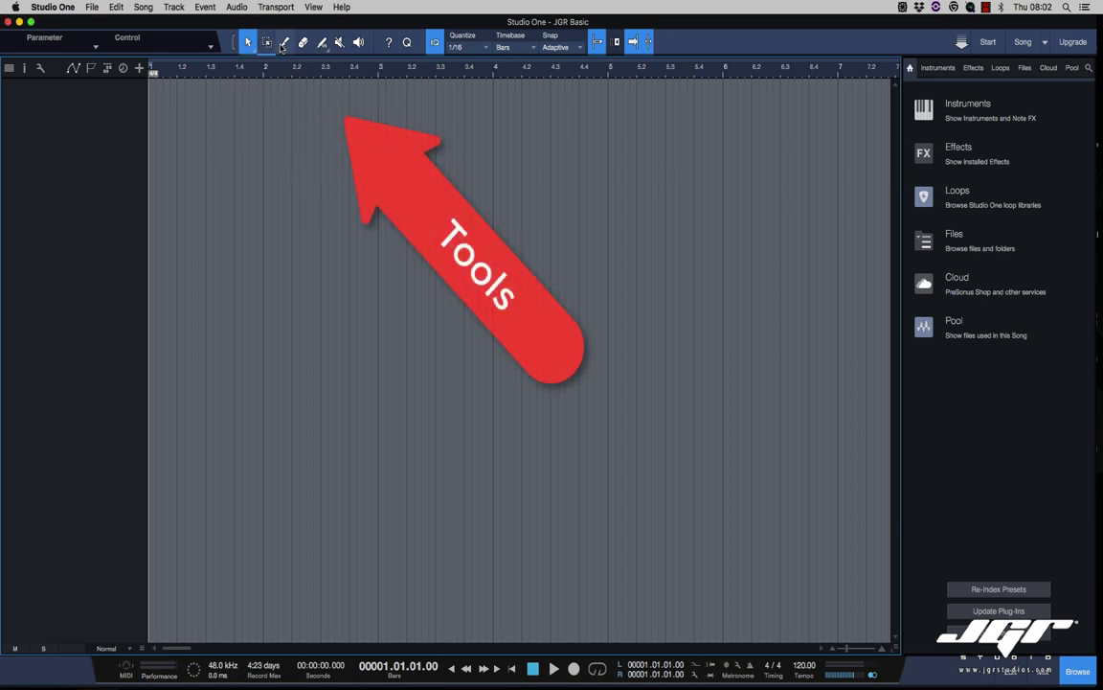
click(287, 46)
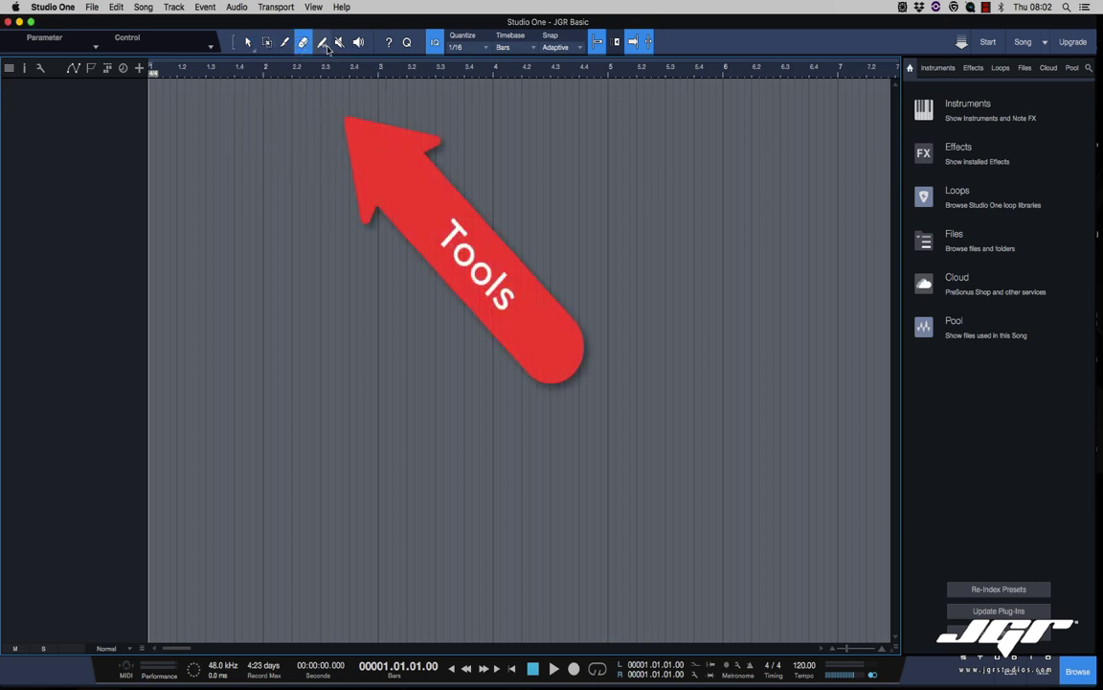
click(324, 44)
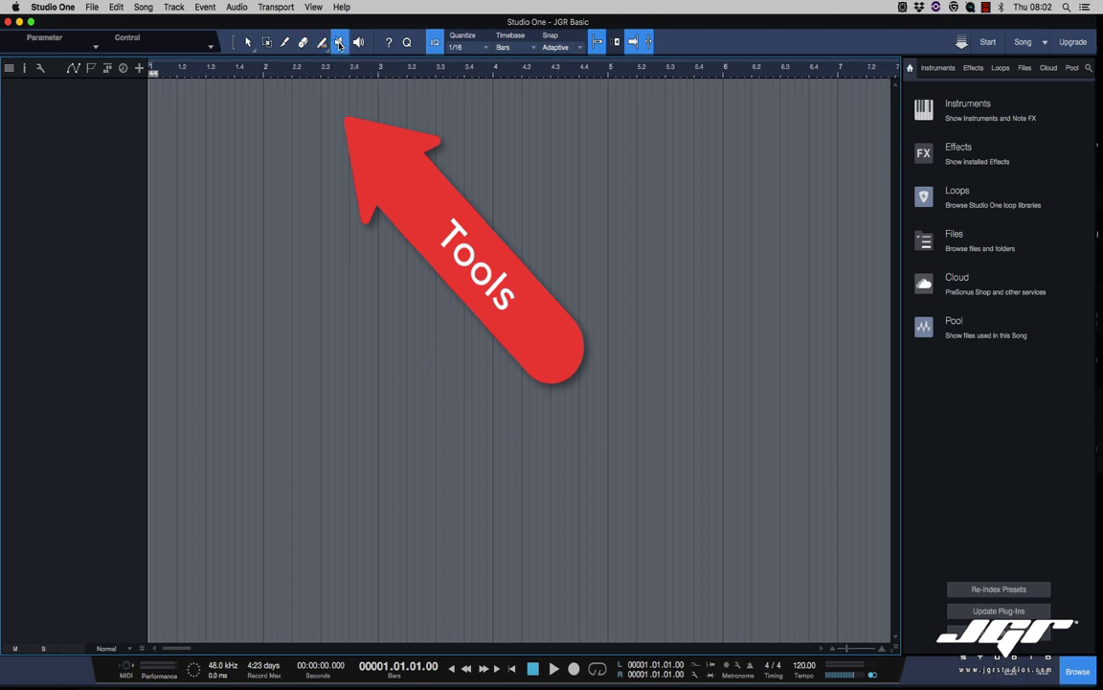
click(359, 43)
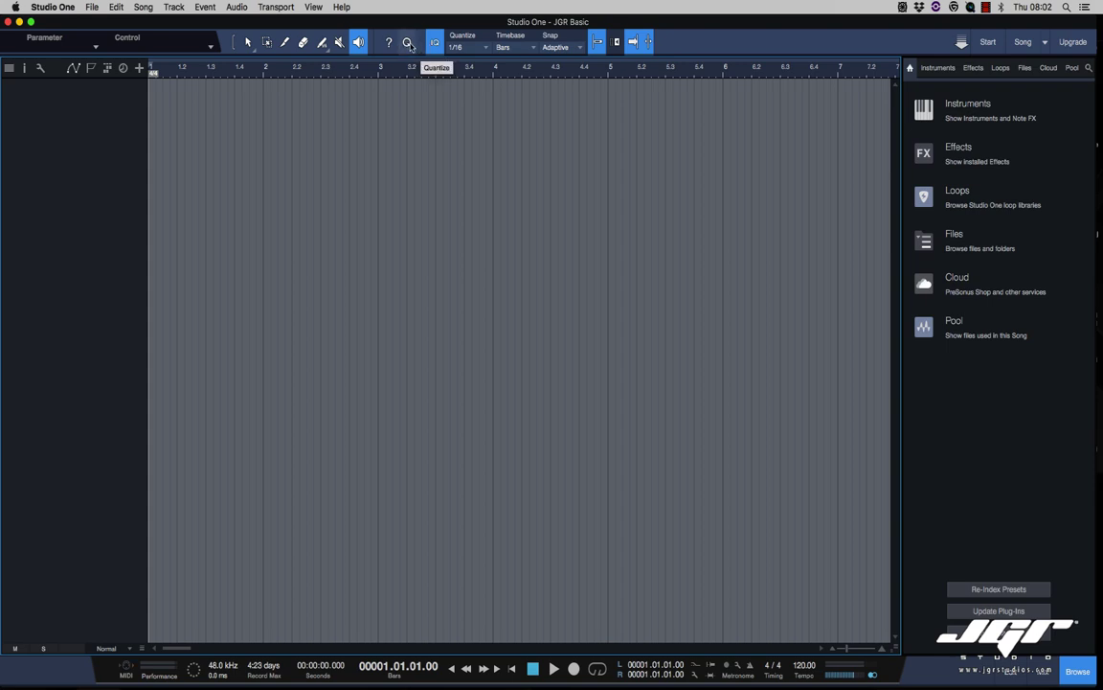
Step: Examine the available quantize values and the snap setting without changing them
click(462, 46)
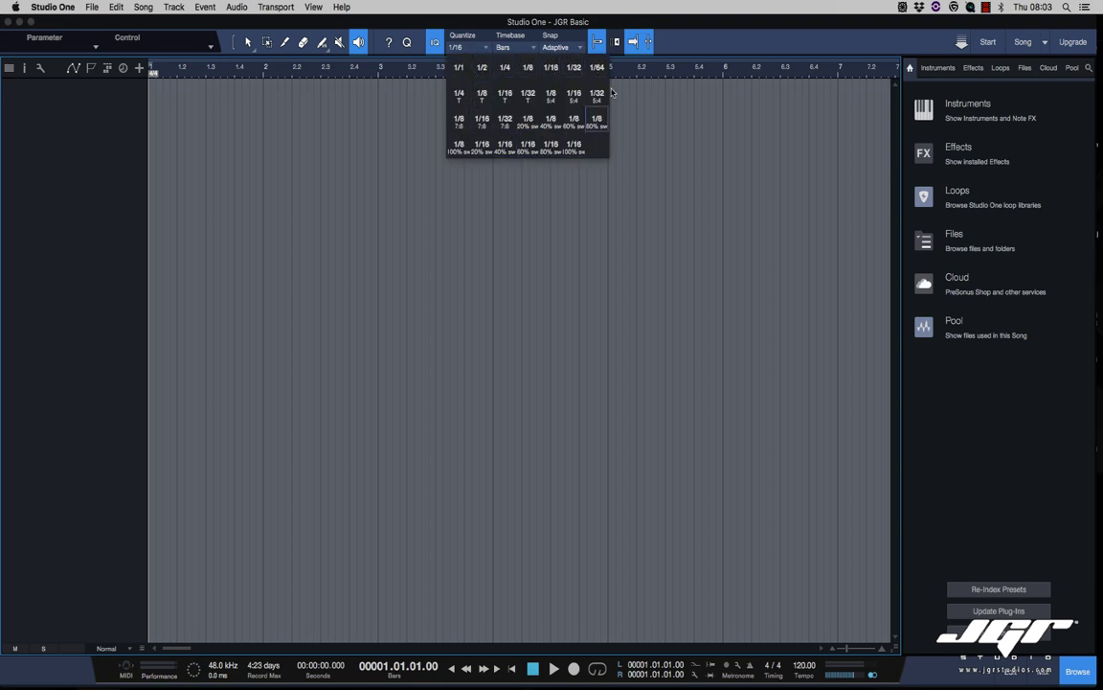
click(467, 45)
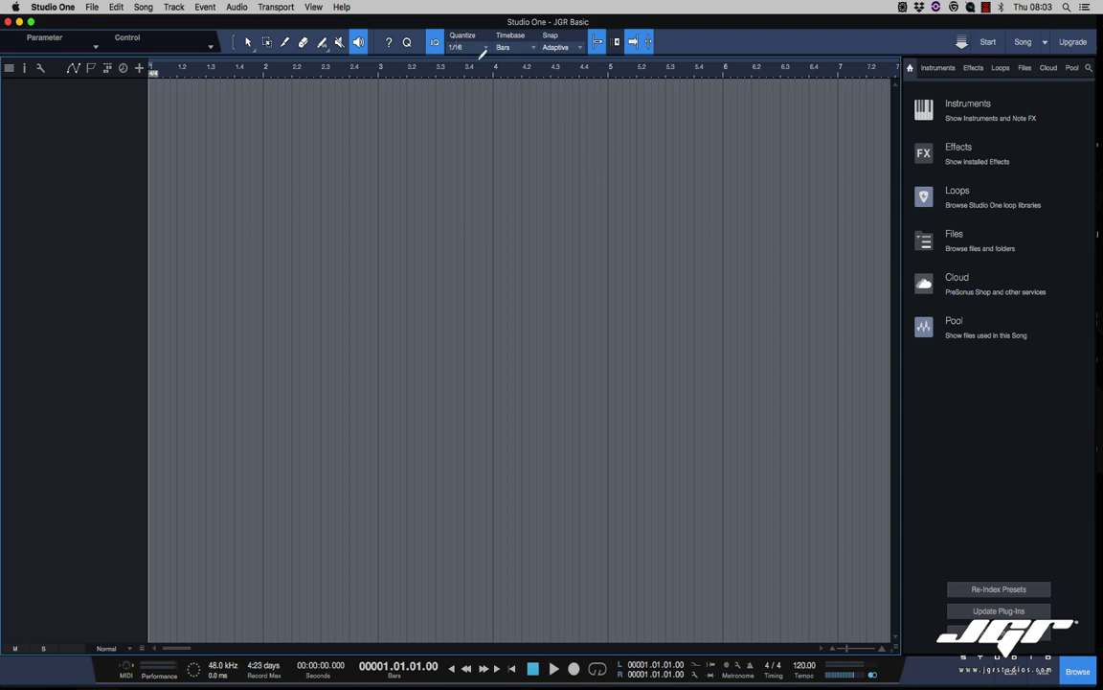
click(599, 45)
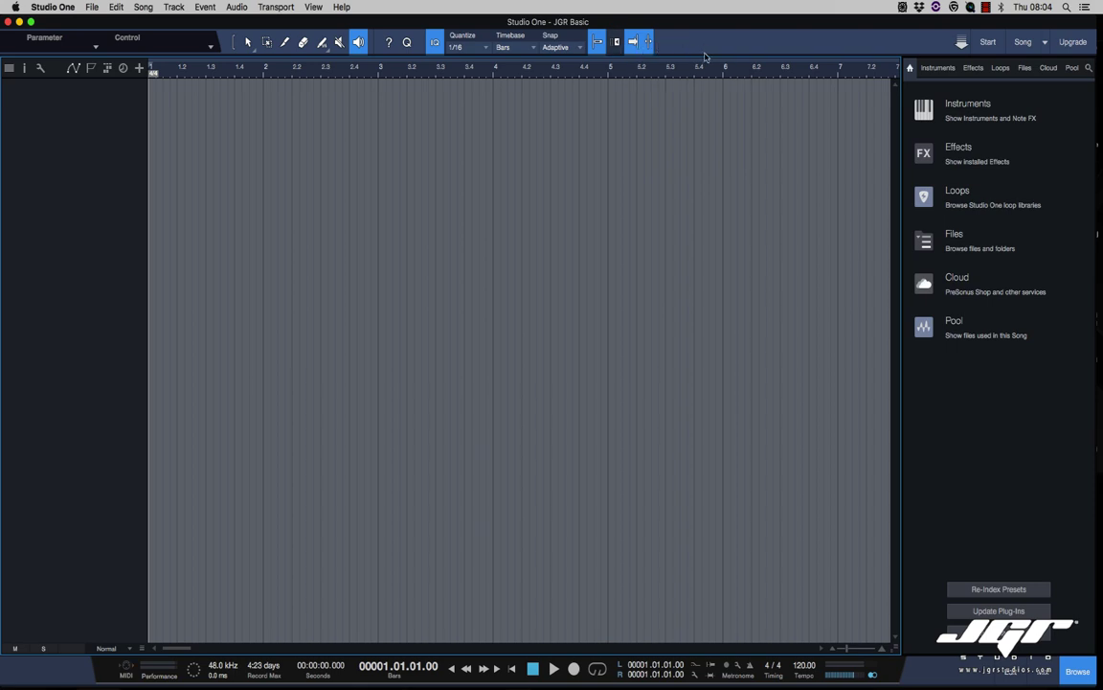
Step: Check the transfers list and the list of open songs, and open the upgrade page in Safari and close it
click(962, 44)
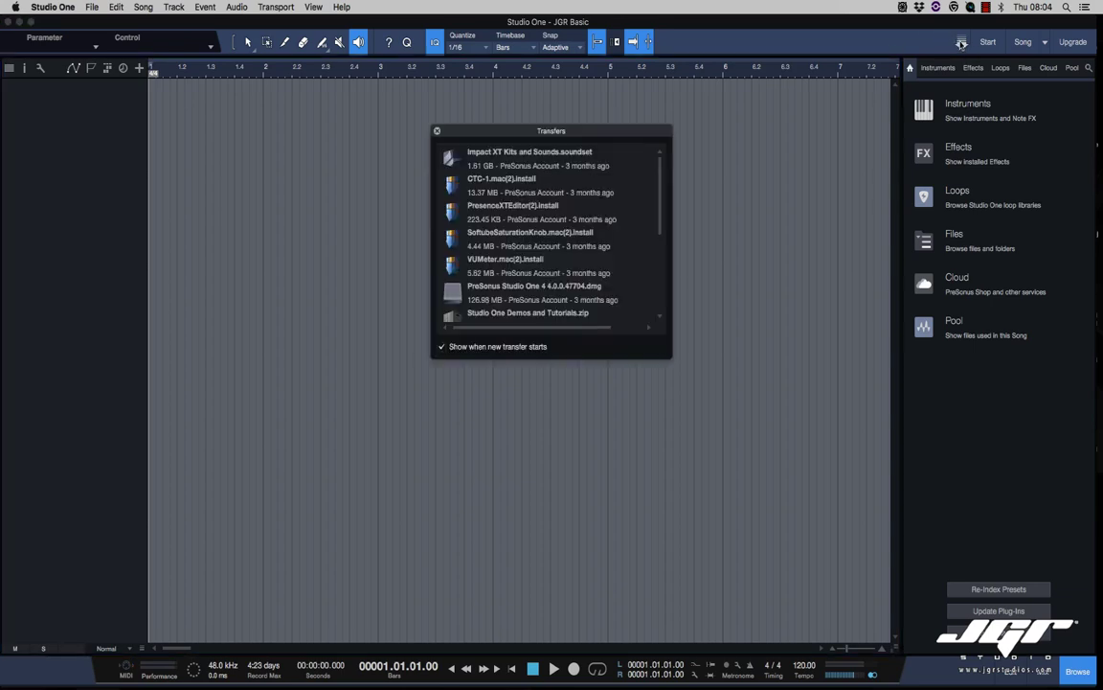
click(437, 133)
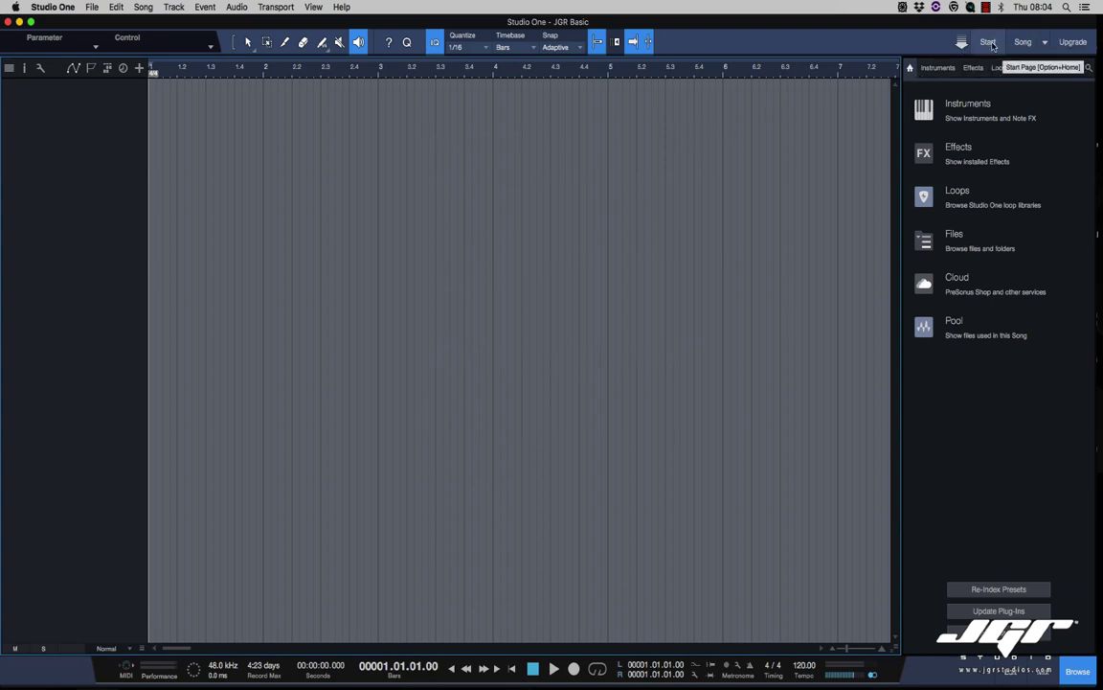
click(1045, 43)
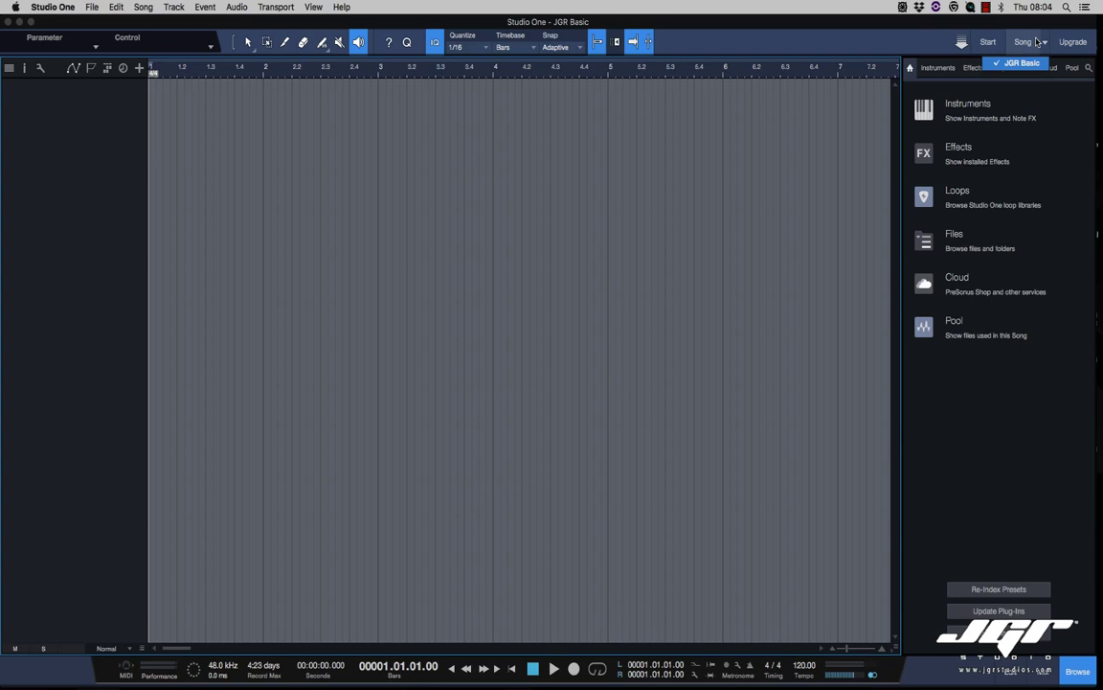
click(1074, 43)
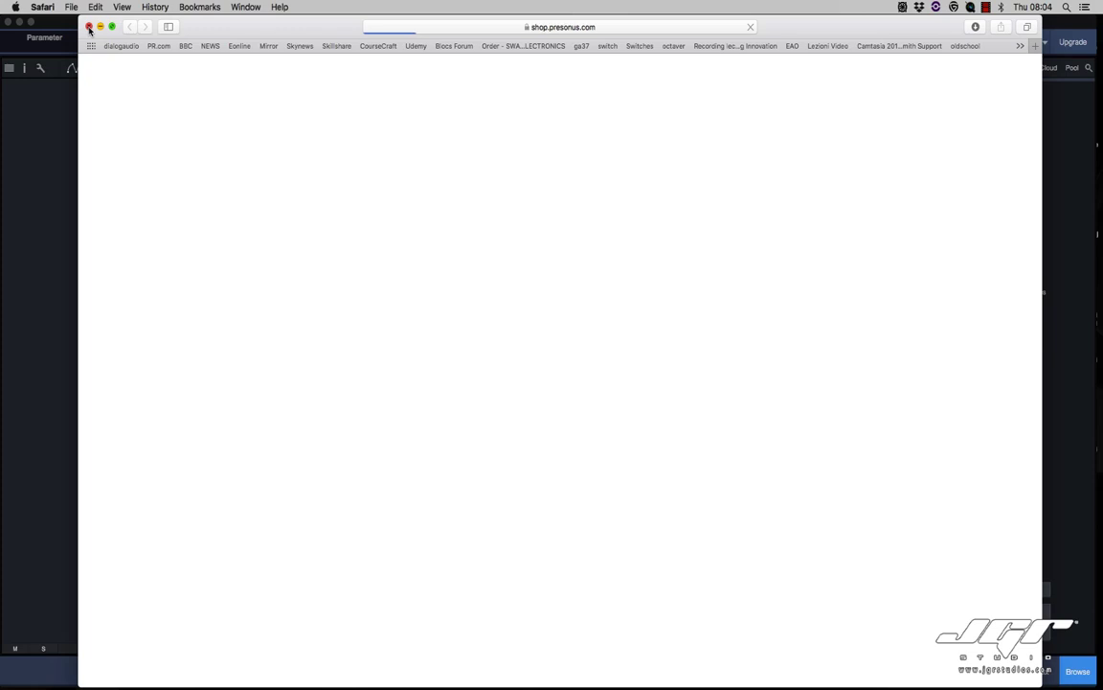
click(89, 28)
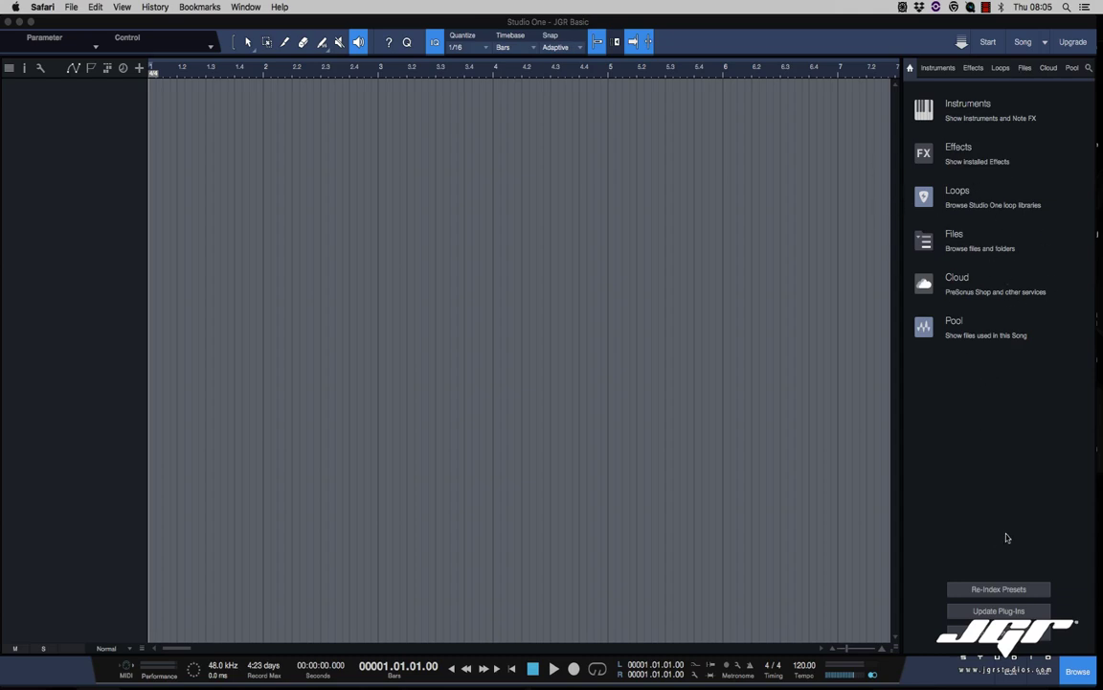
Step: Hide the browser and show it again
click(1080, 675)
click(1081, 676)
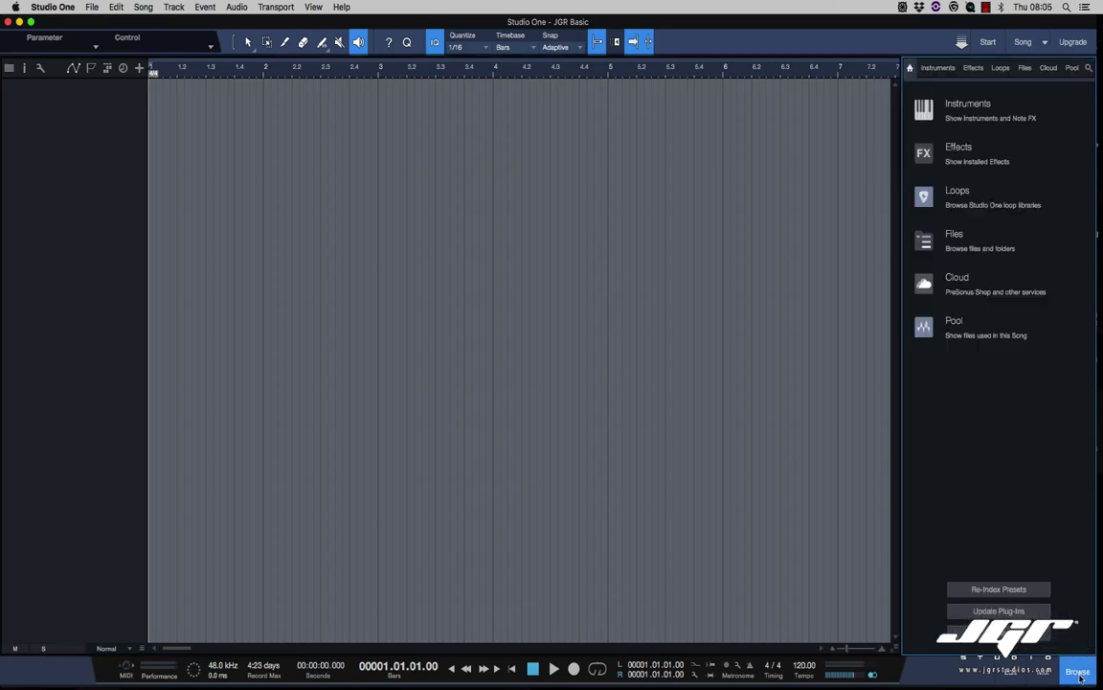
key(F5)
key(F5)
Step: Look through the browser's content categories, return to the instruments, and expand and collapse the Presence entry
click(938, 69)
click(976, 70)
click(1000, 71)
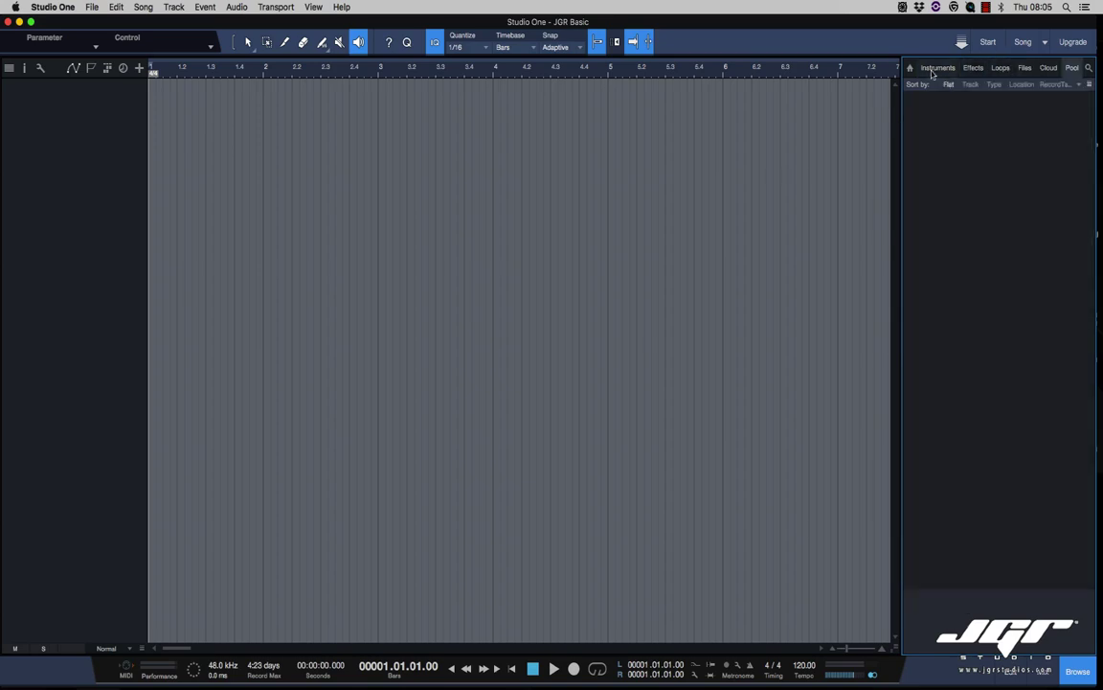
click(933, 73)
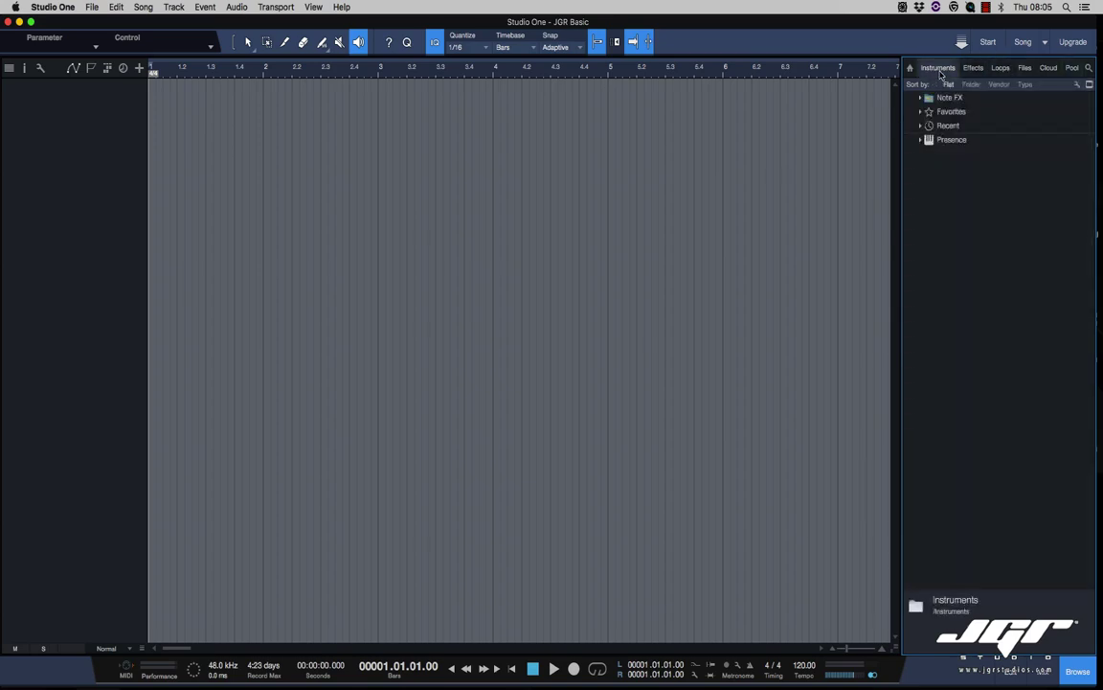
click(920, 141)
click(921, 140)
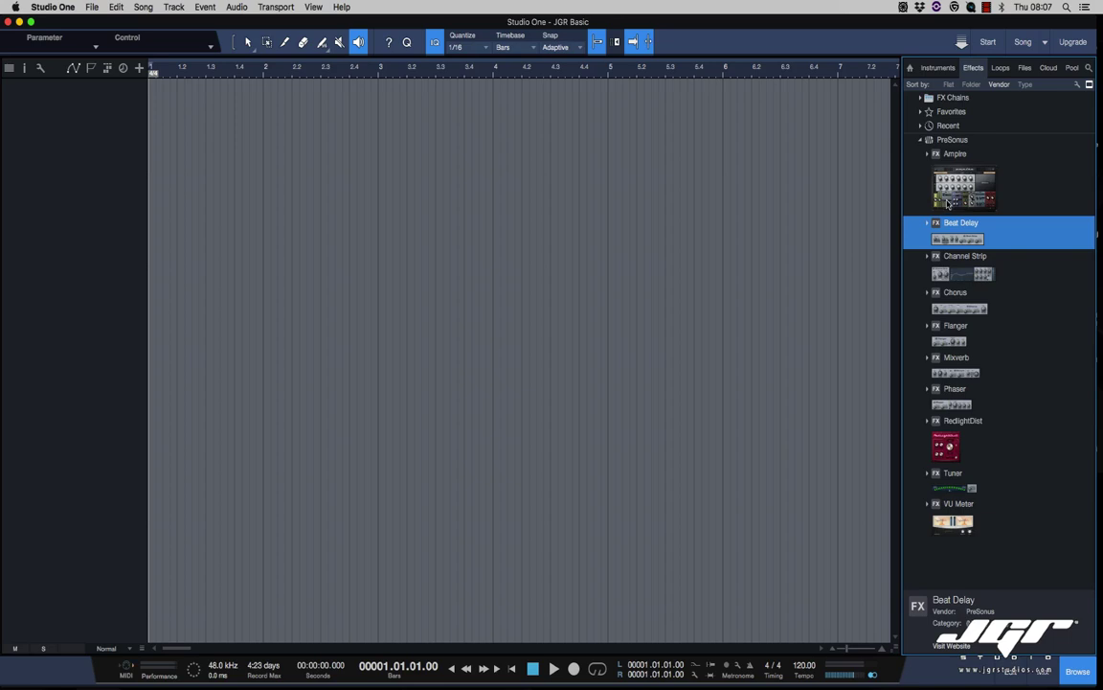
Step: Look over the PreSonus effects such as Ampire and Beat Delay in the browser, and collapse the PreSonus folder
double_click(948, 201)
double_click(948, 192)
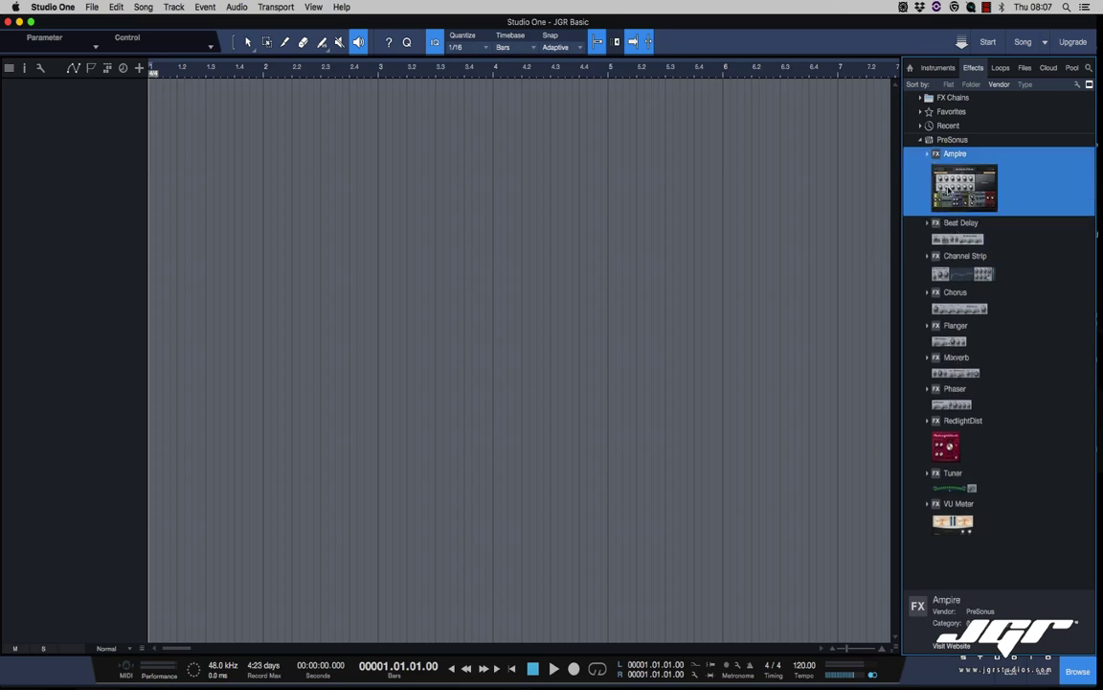
double_click(931, 224)
double_click(931, 226)
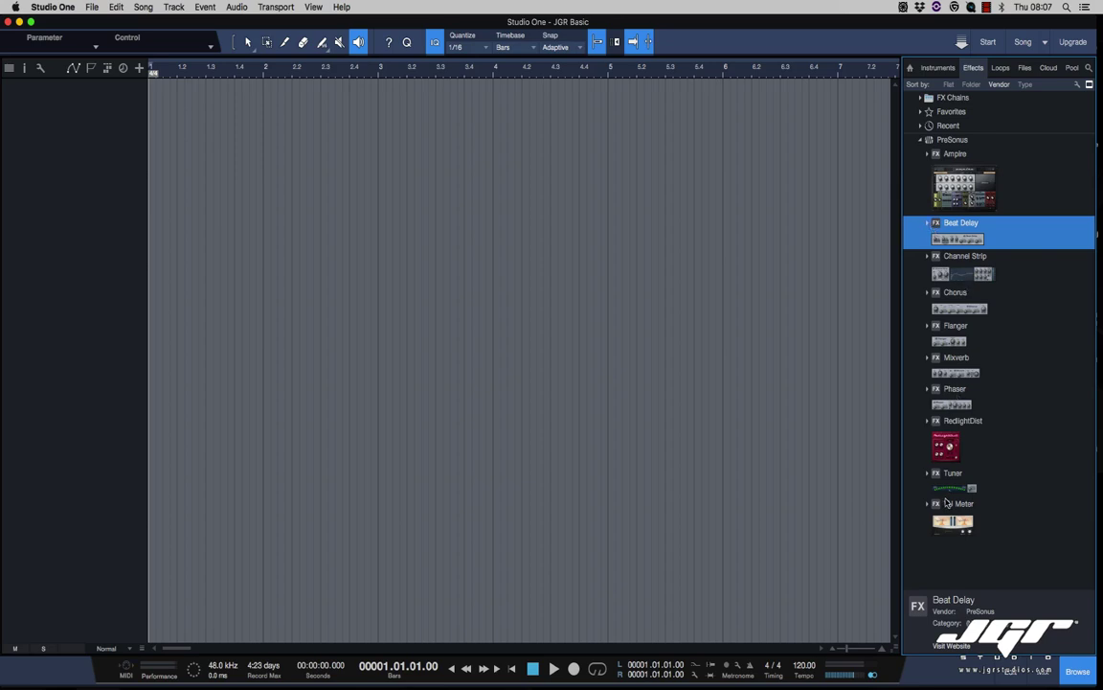
double_click(956, 192)
click(928, 153)
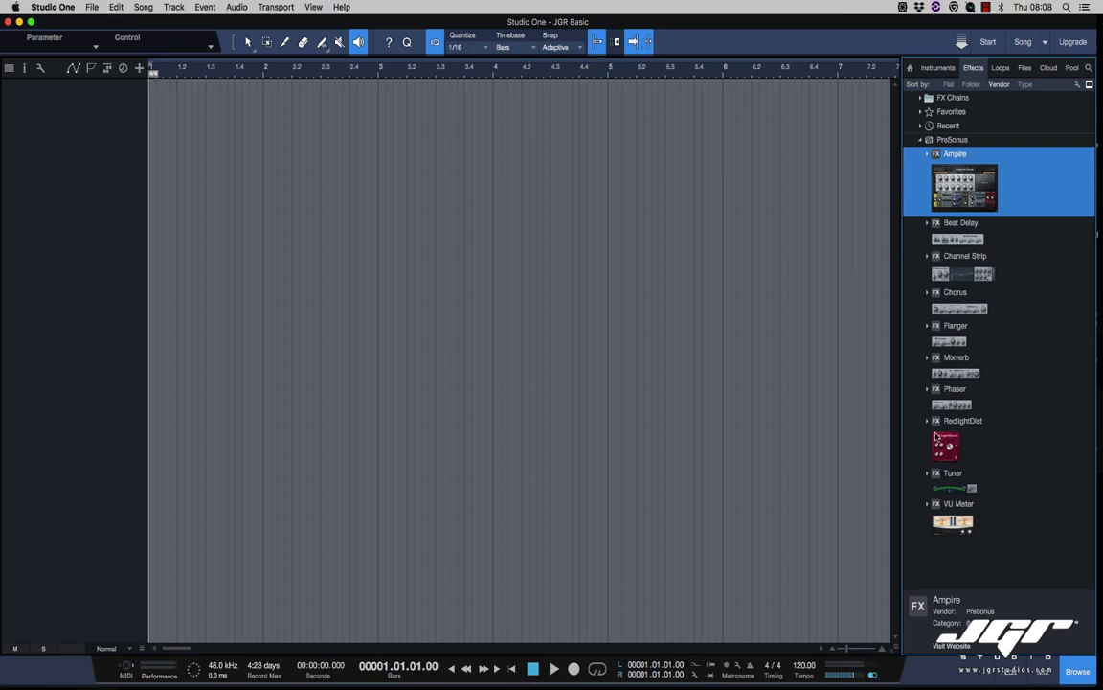
click(921, 140)
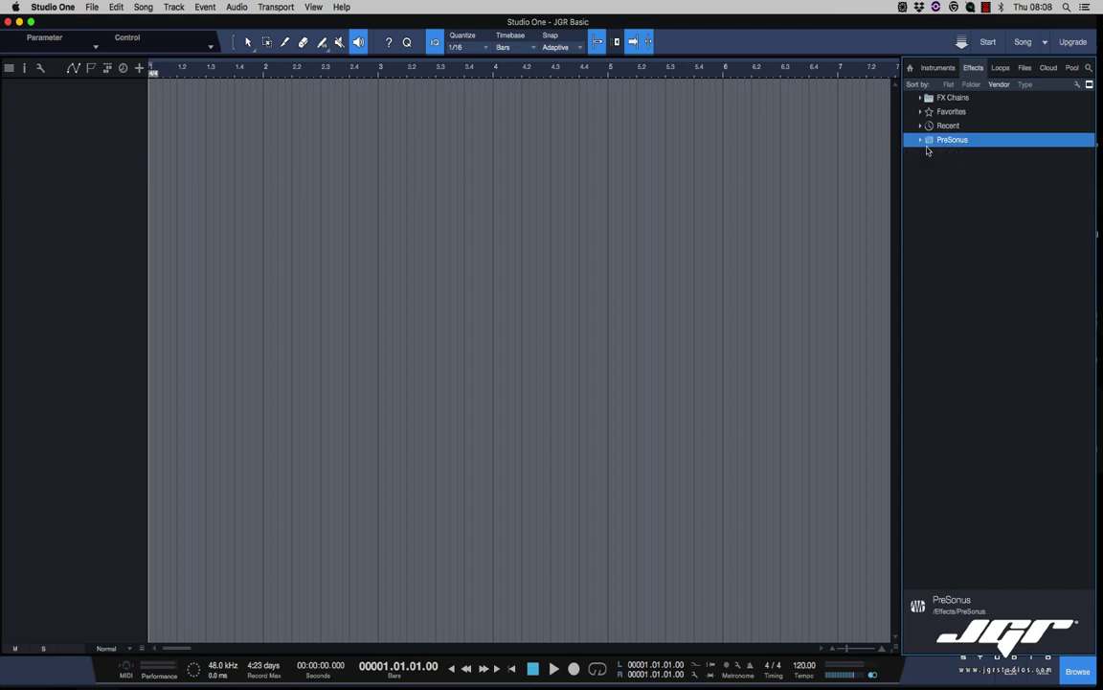
Step: Look through the whole list of loop styles and installed sound sets in the browser
click(1001, 68)
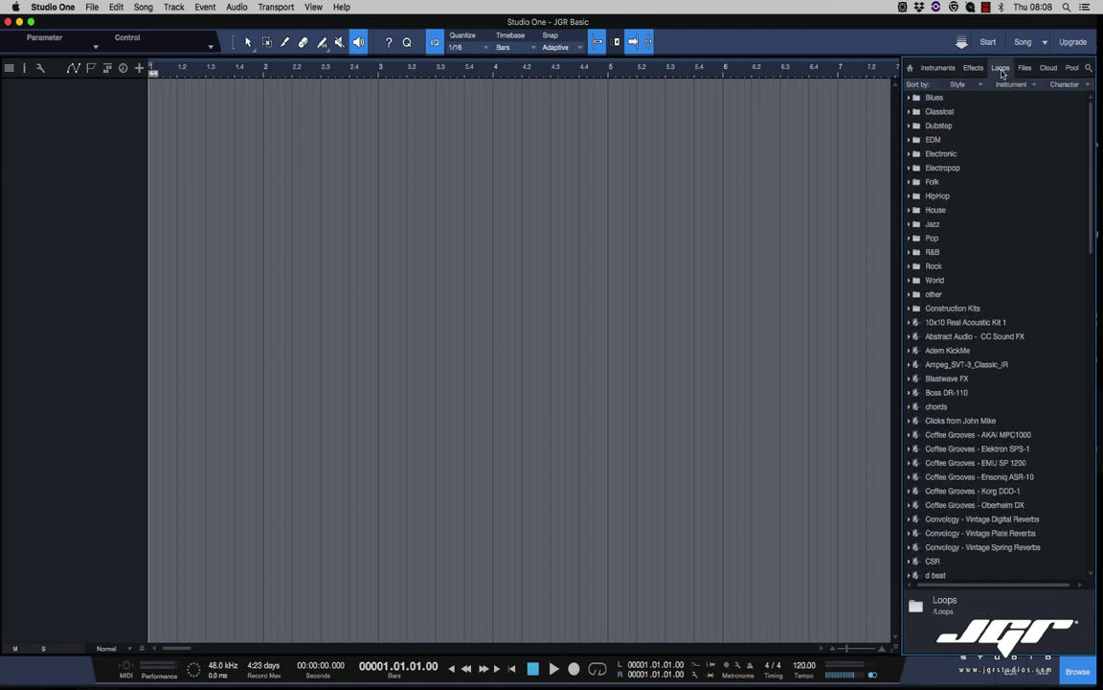
scroll(1013, 128, down, 15)
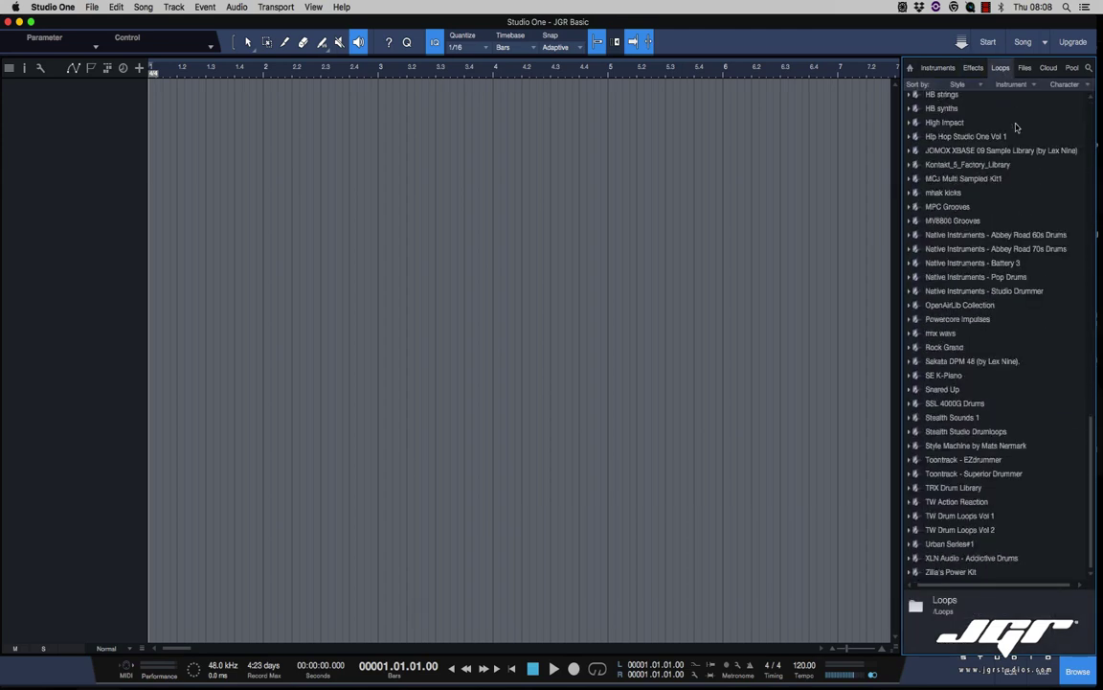
scroll(1017, 134, up, 15)
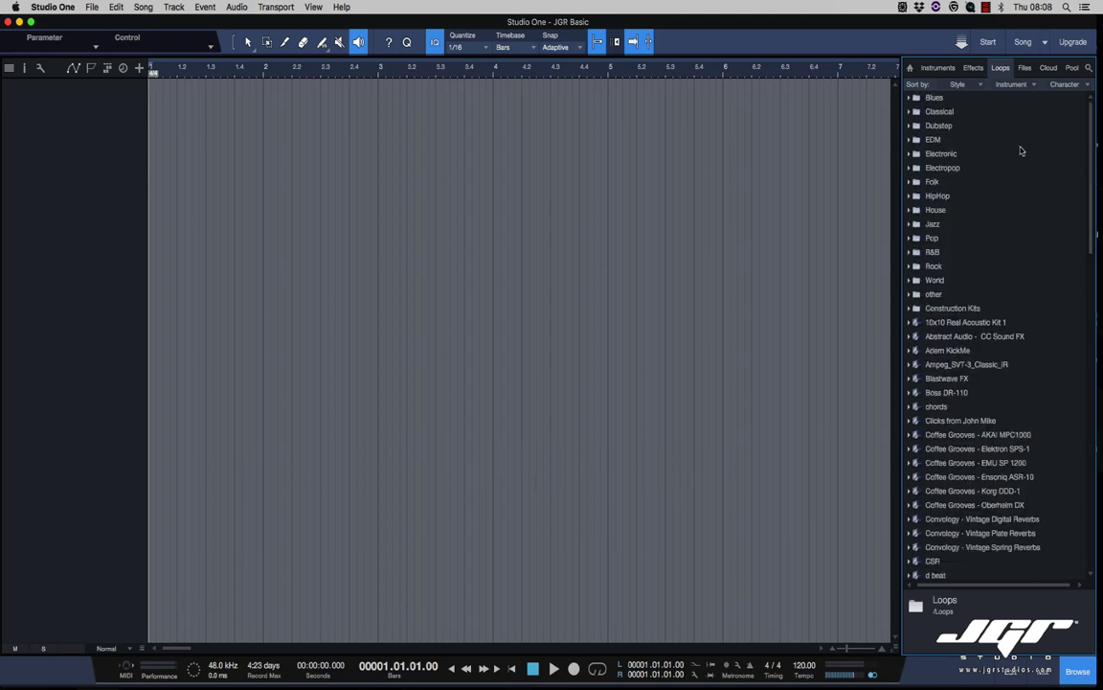
Step: Show the file locations in the browser, and expand and collapse the Desktop and Documents folders
click(1025, 68)
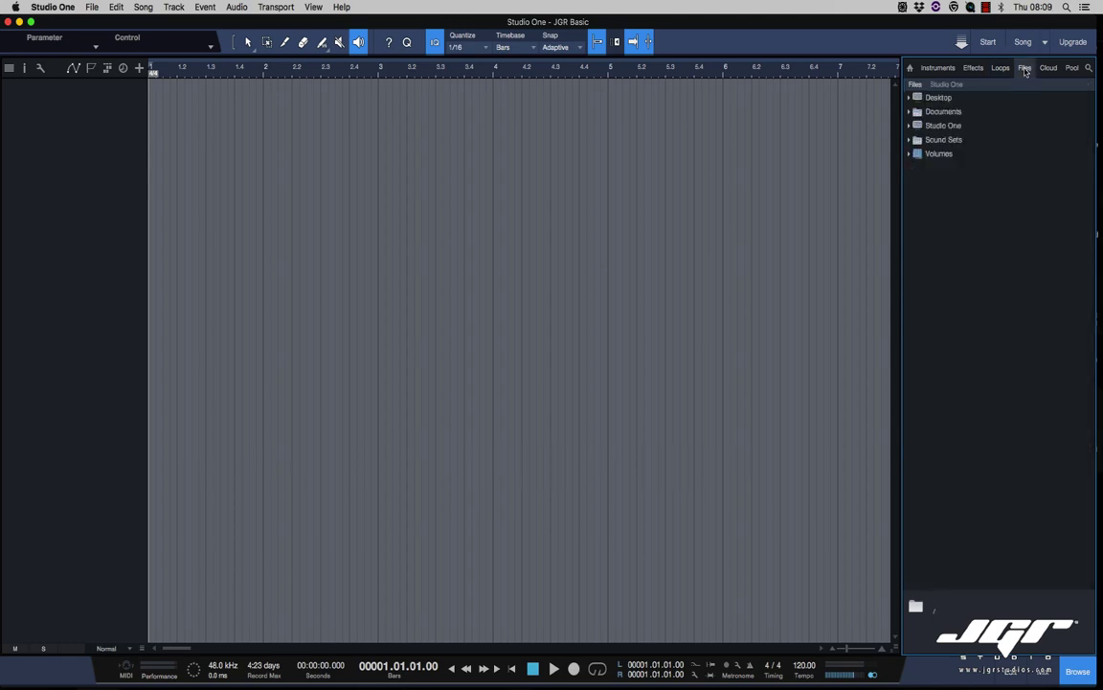
click(1049, 68)
click(1025, 68)
click(909, 97)
click(909, 99)
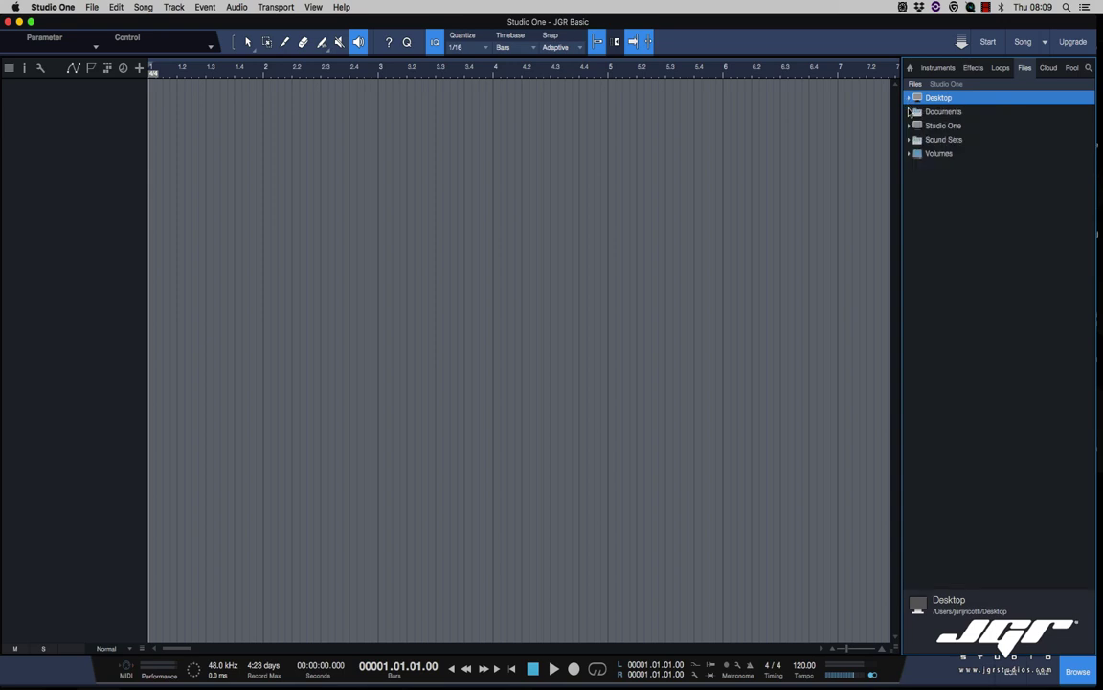
click(909, 111)
click(909, 111)
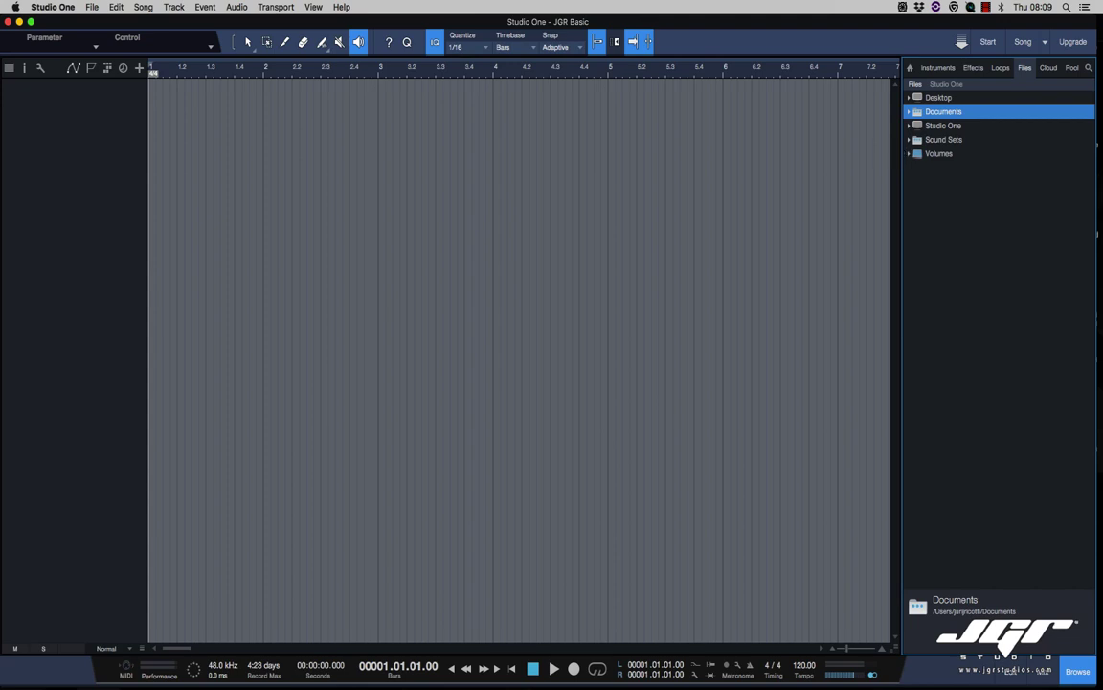
Step: Place the trance base audio file at the song's start on a new track, and delete its audio event
drag(1102, 96, 173, 128)
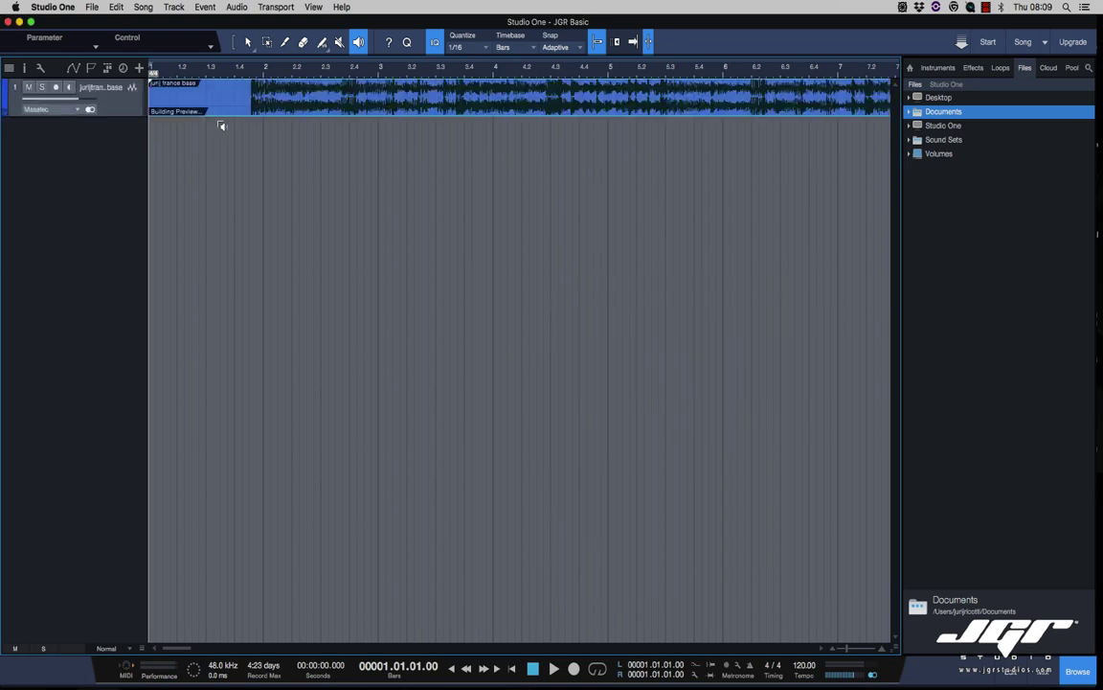
key(Delete)
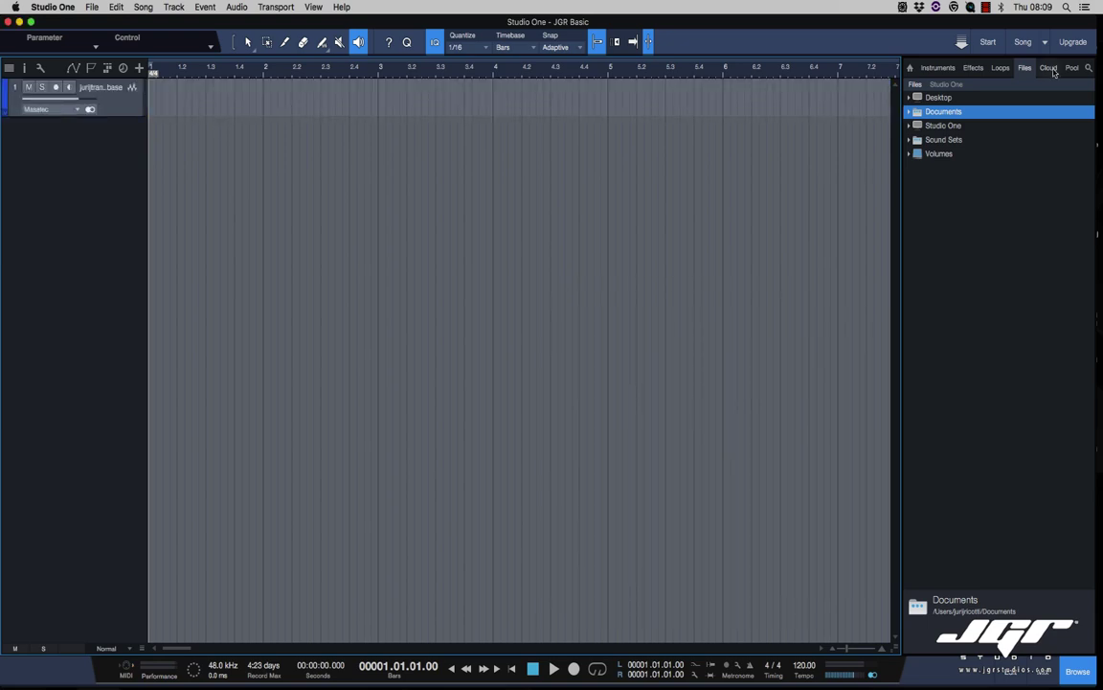
Step: Show the cloud content and expand the PreSonus Shop and PreSonus Exchange categories
click(1049, 68)
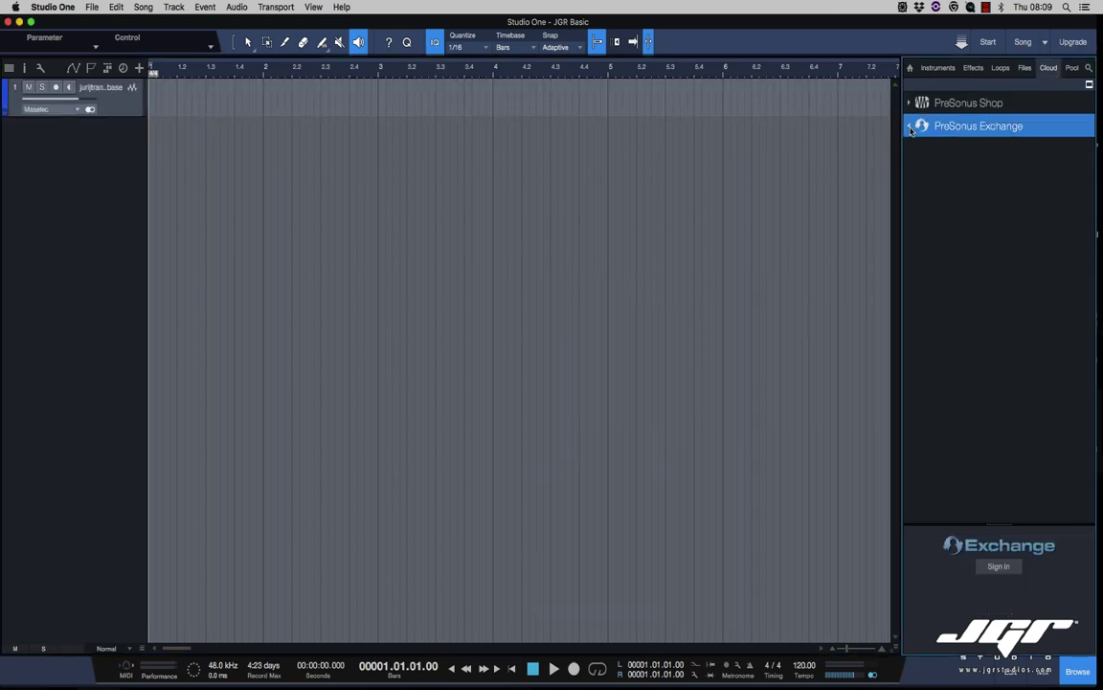
click(917, 102)
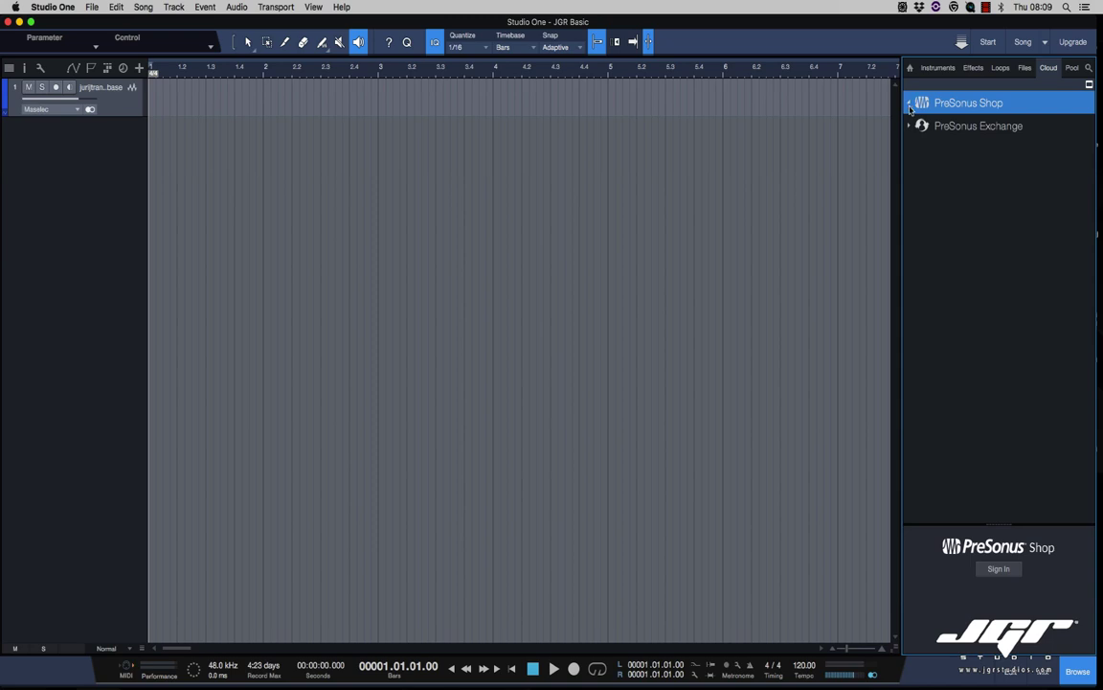
click(999, 569)
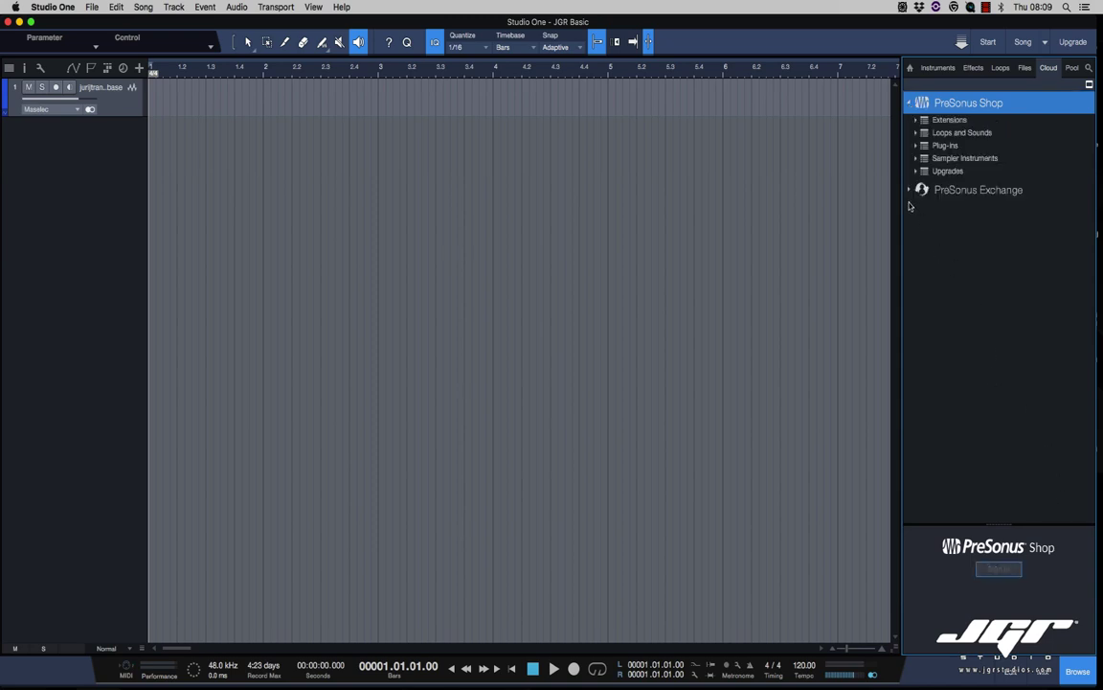
click(915, 191)
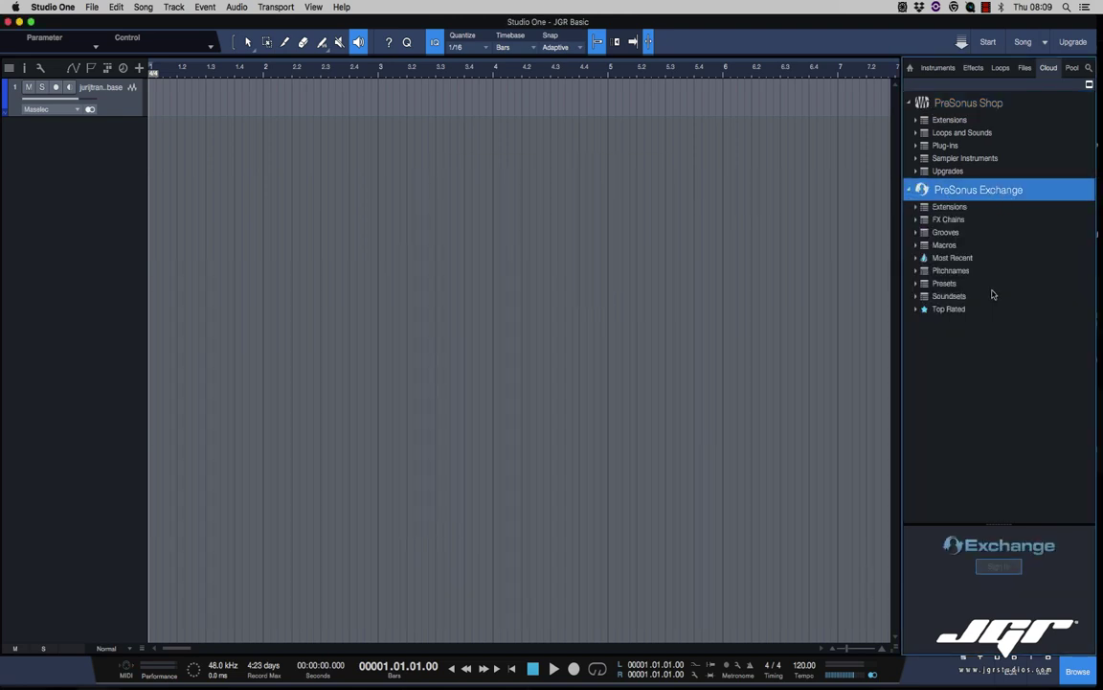
Step: Check the Extensions, Top Rated and Soundsets entries of PreSonus Exchange, expanding and collapsing Soundsets
click(922, 208)
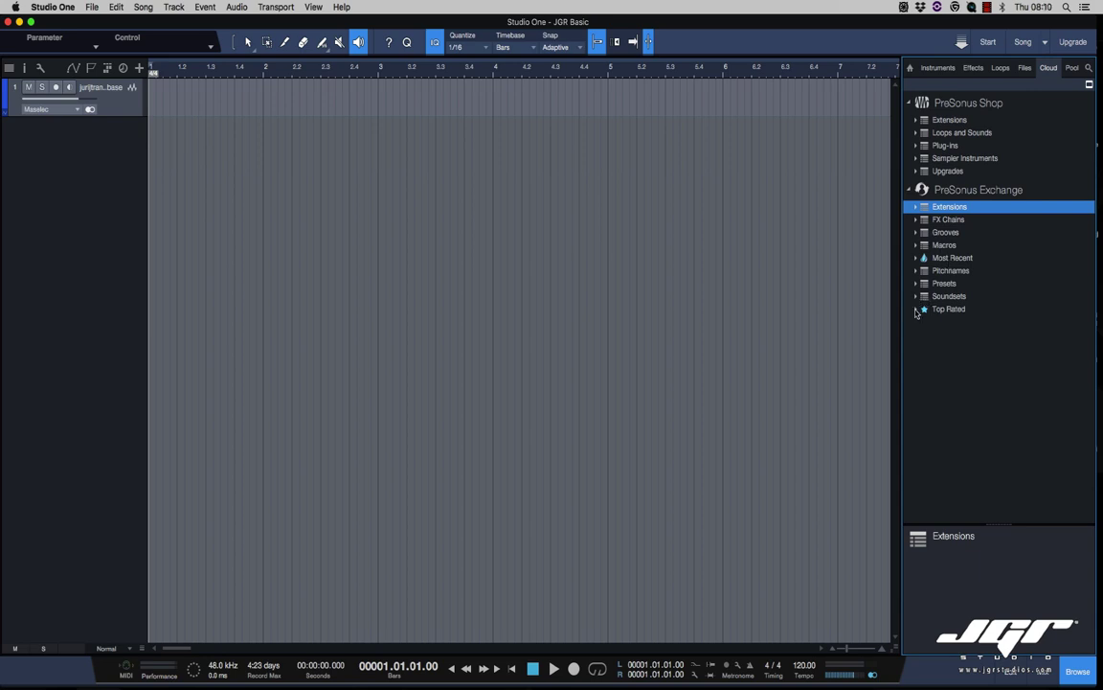
click(915, 309)
click(915, 303)
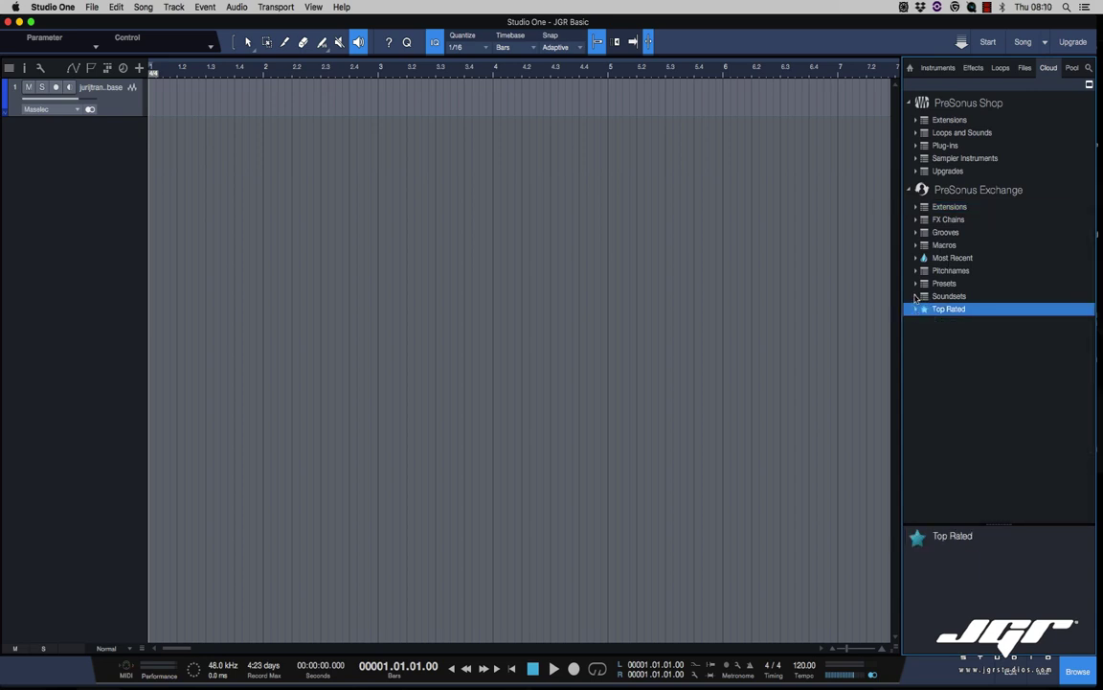
click(916, 298)
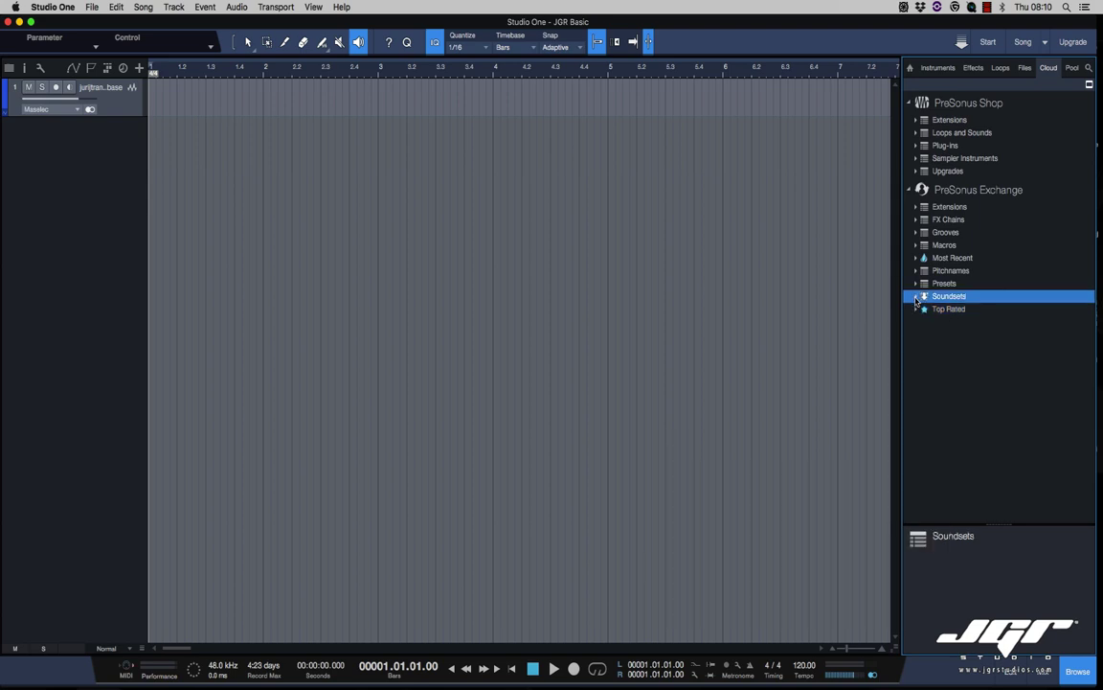
click(916, 298)
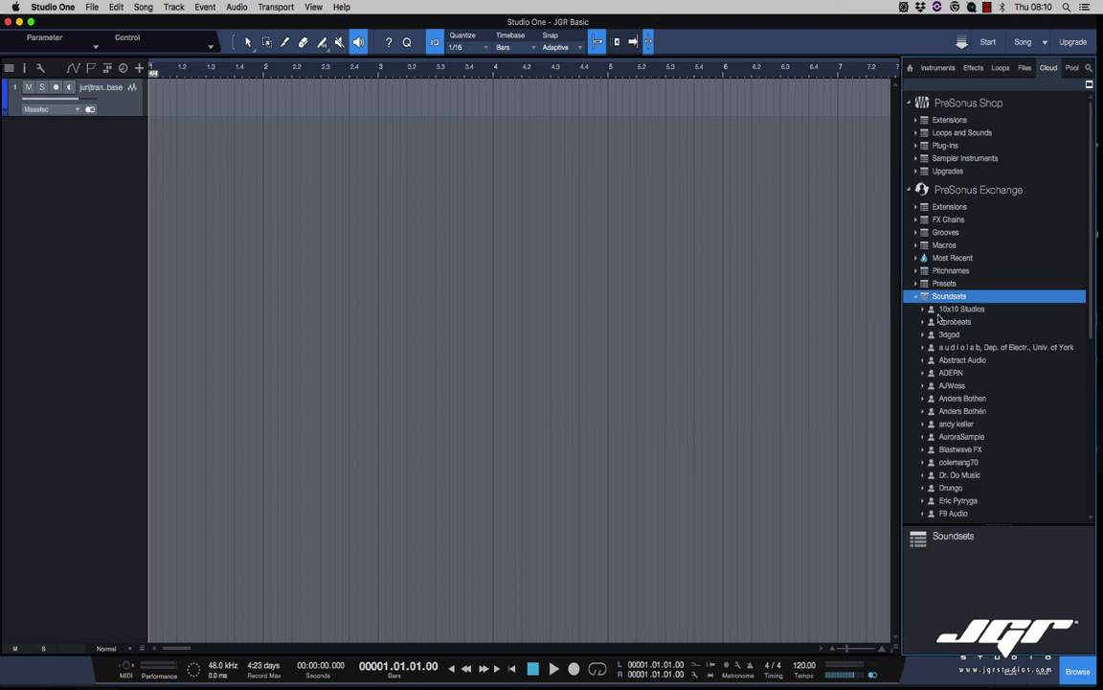
click(916, 297)
Step: Examine the PreSonus Ampire presets offered in PreSonus Exchange, collapse the Presets category, and select FX Chains
click(918, 285)
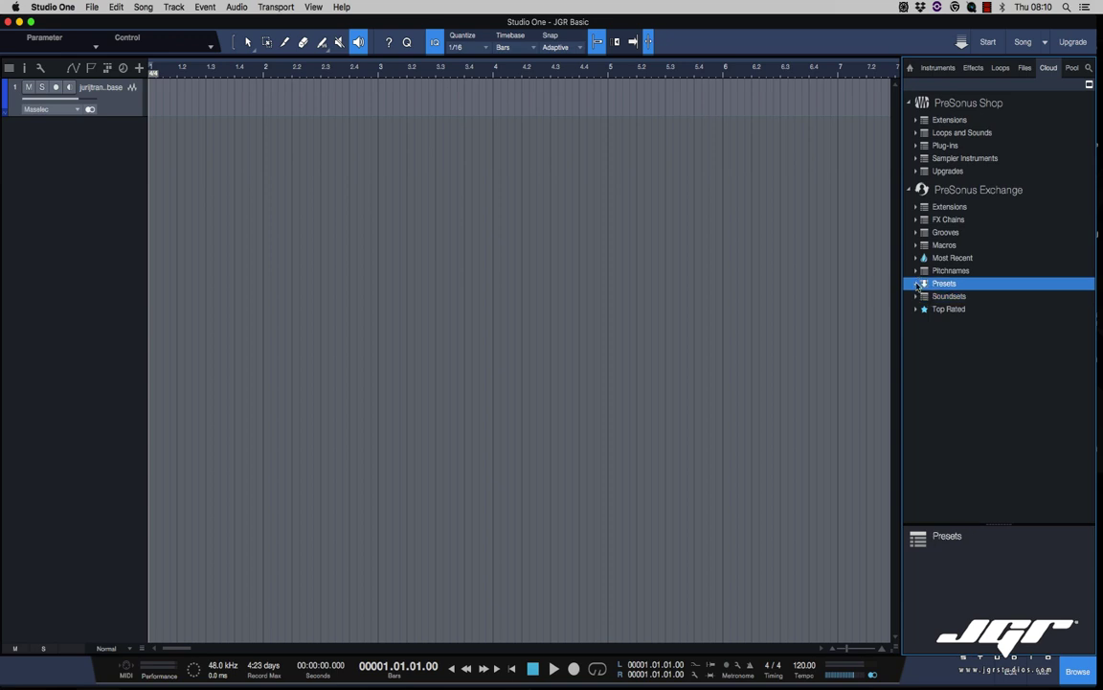
click(918, 285)
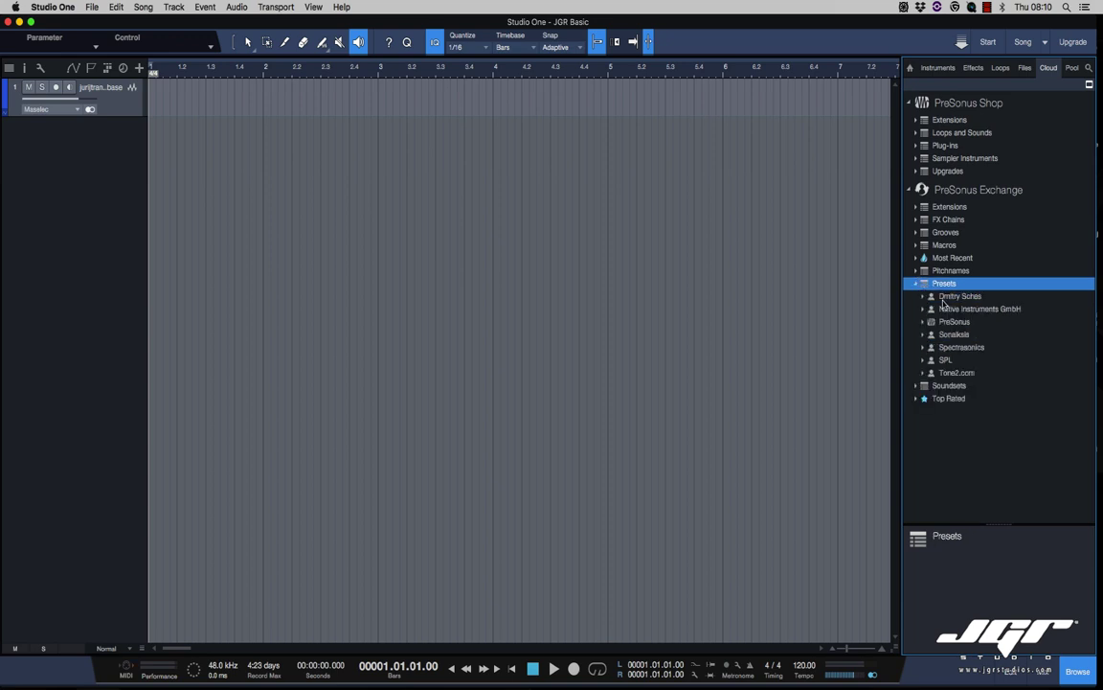
click(926, 322)
click(926, 322)
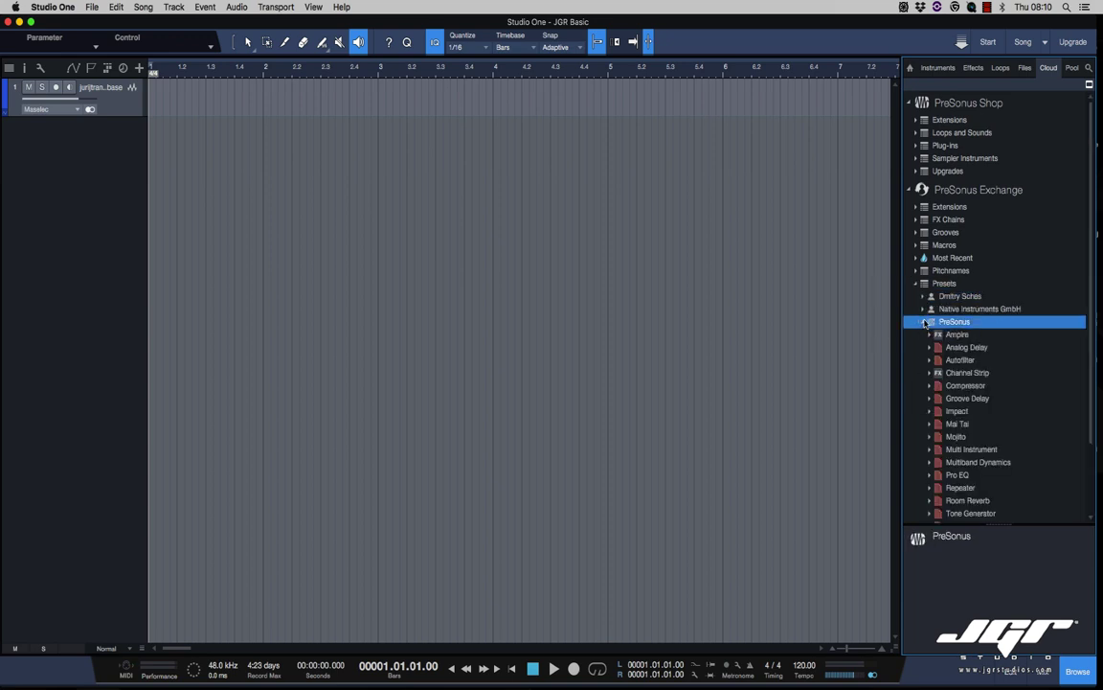
click(931, 334)
click(931, 335)
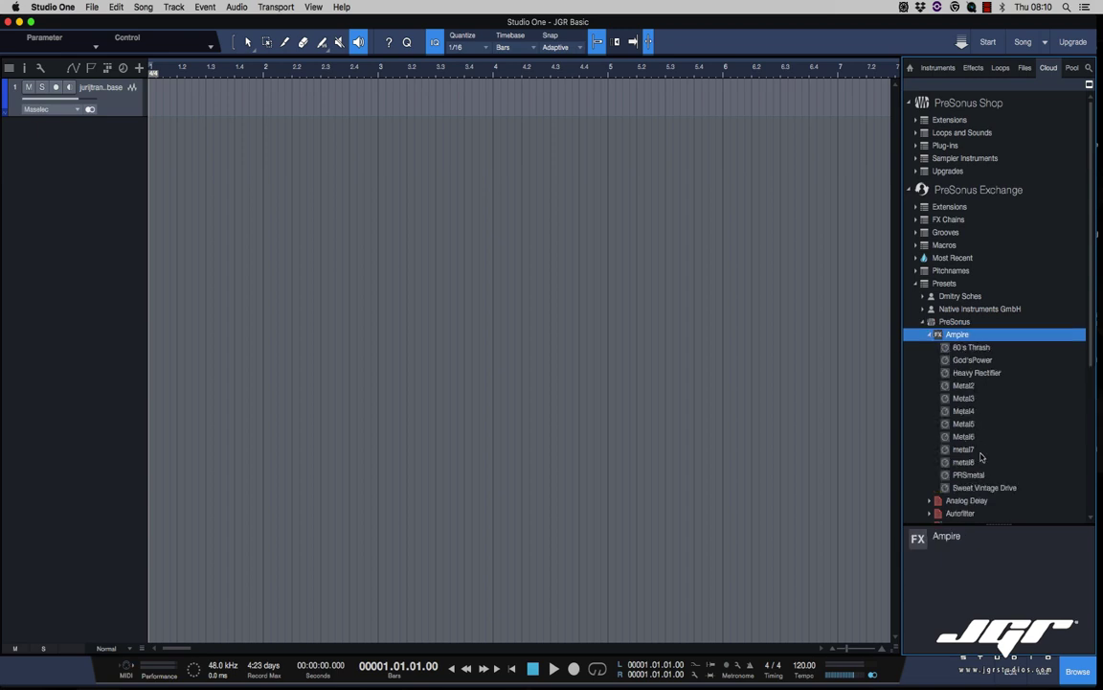
click(927, 334)
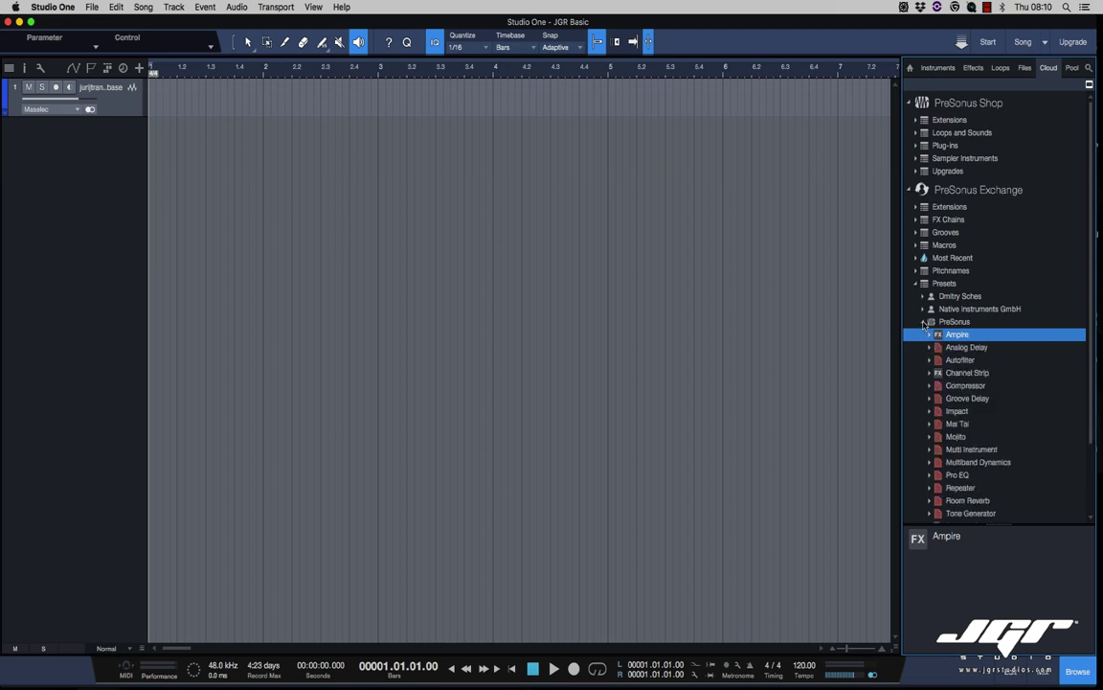
click(924, 322)
click(916, 283)
click(917, 221)
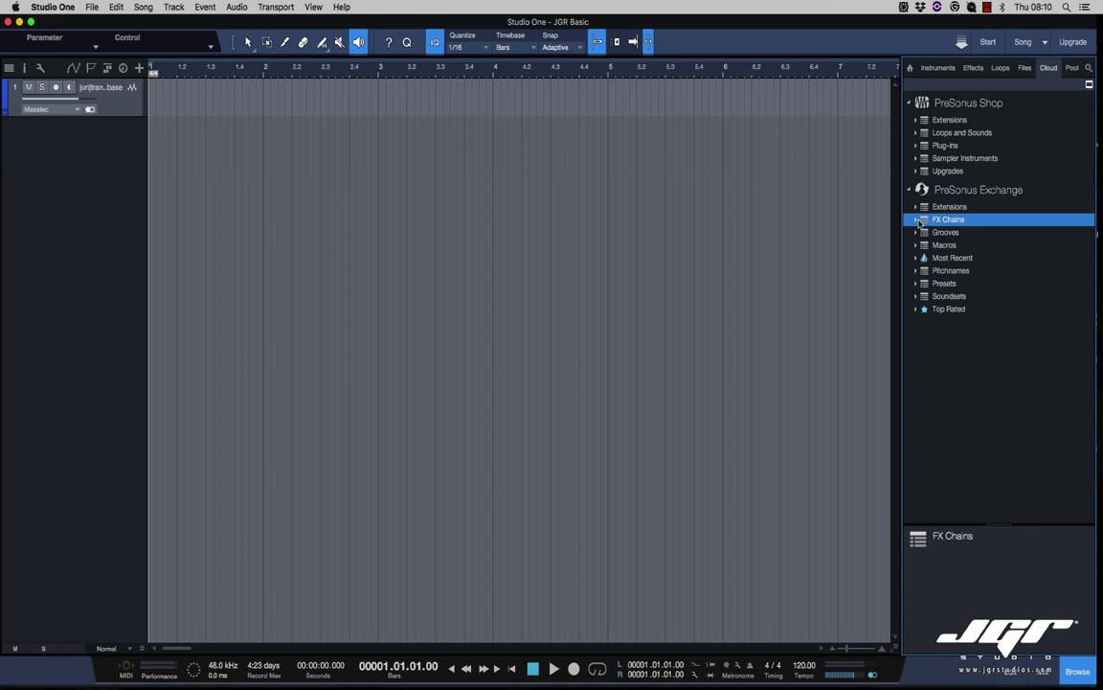
Step: Show the song's pool, activate the Arrow tool, and select the trance base audio file in the pool
click(1072, 67)
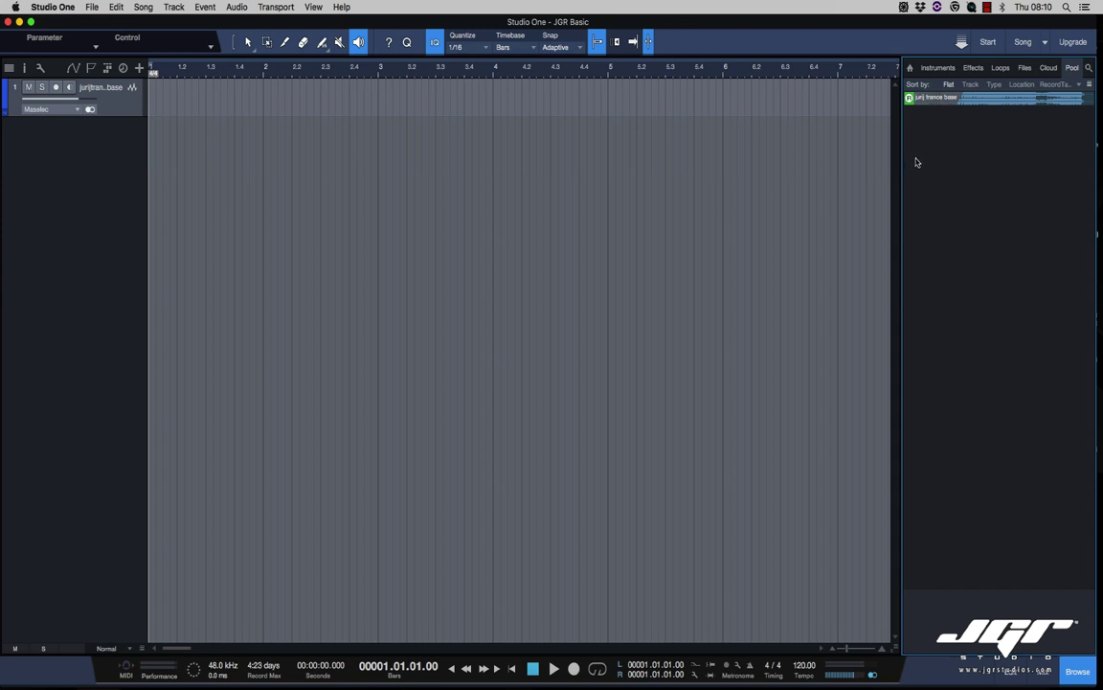
key(1)
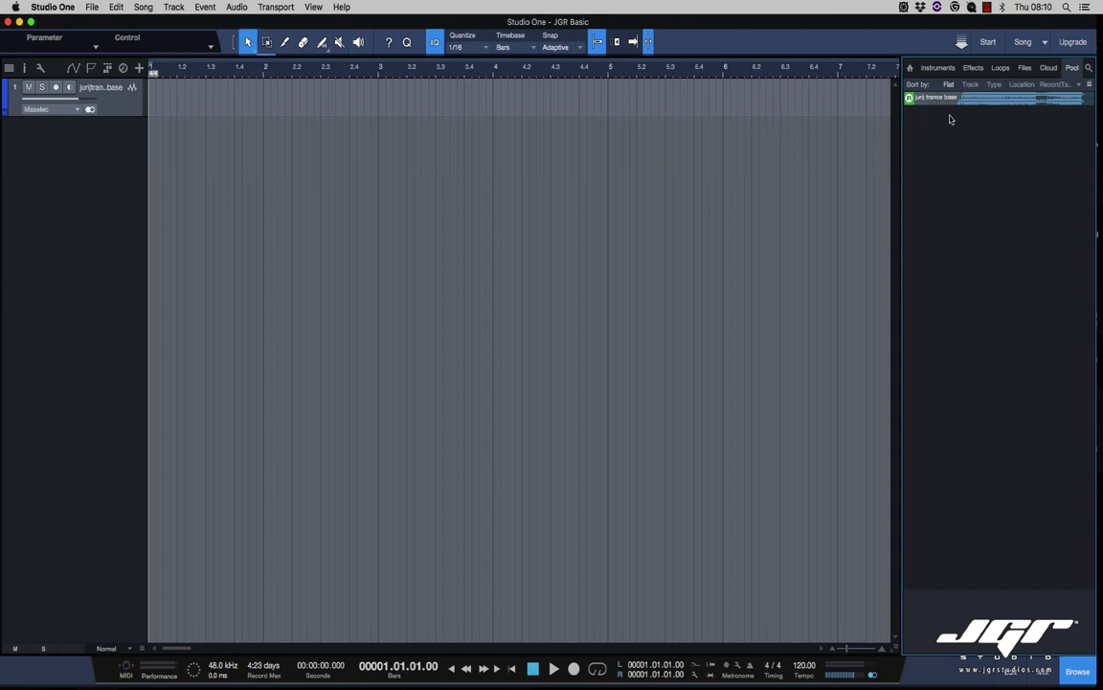
click(944, 99)
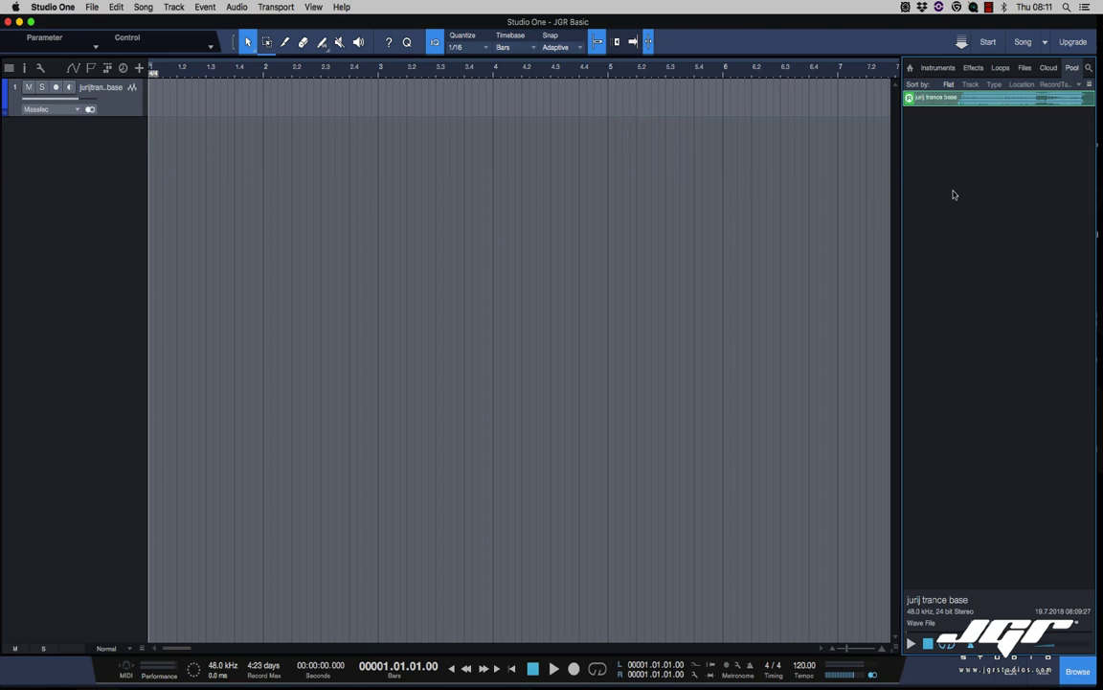
Step: Check the commands available for the pooled audio file, and show and hide the browser's search field
drag(991, 102, 970, 149)
right_click(982, 102)
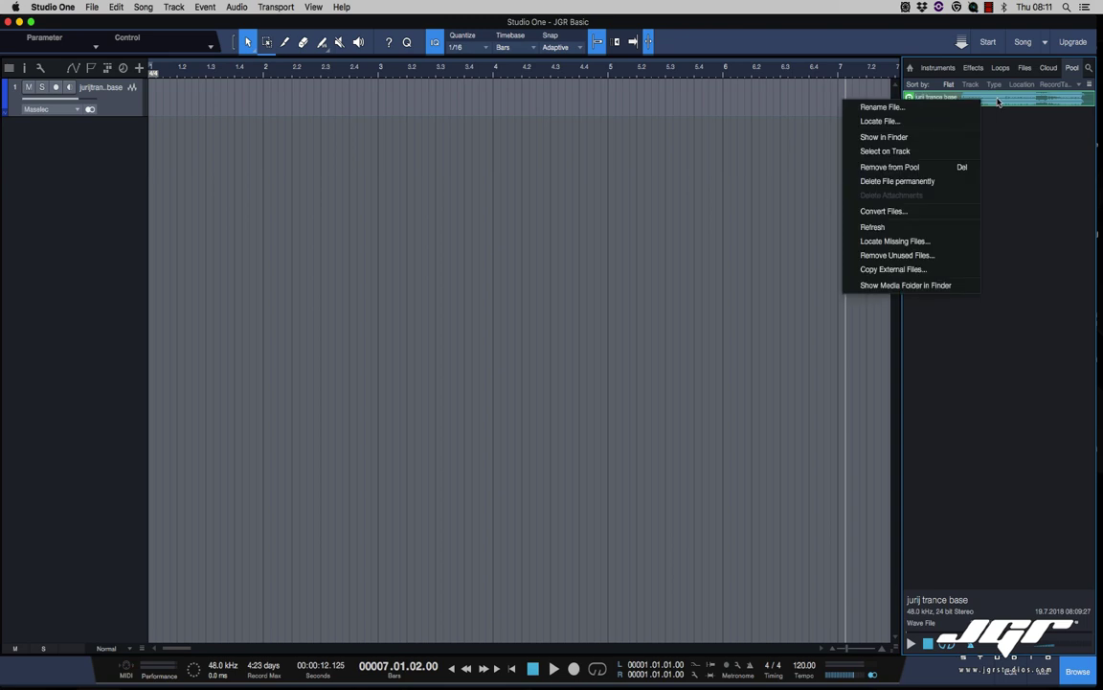
click(1065, 168)
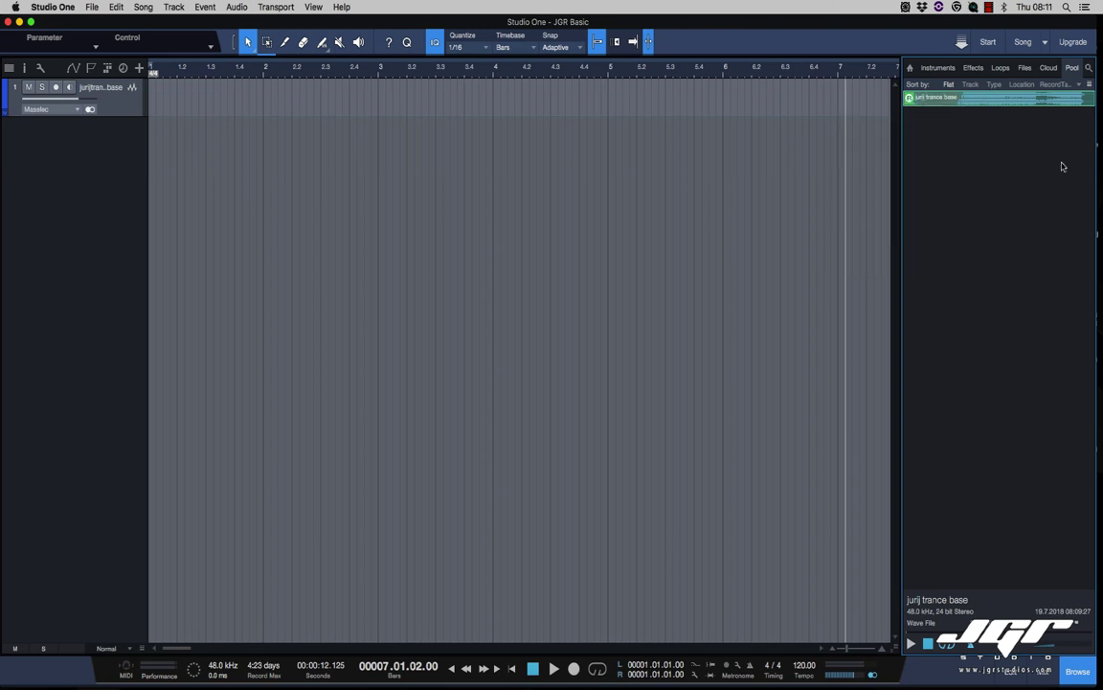
click(1089, 68)
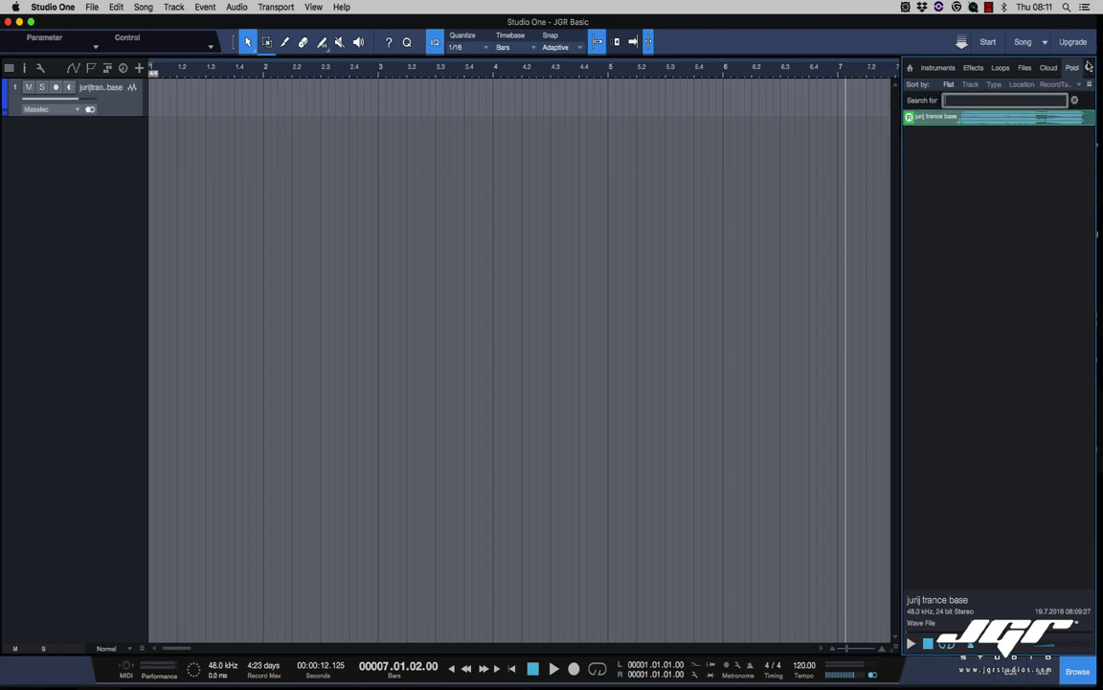
click(1089, 68)
Step: Hide the browser and show the mixing console below the arrangement
click(1077, 672)
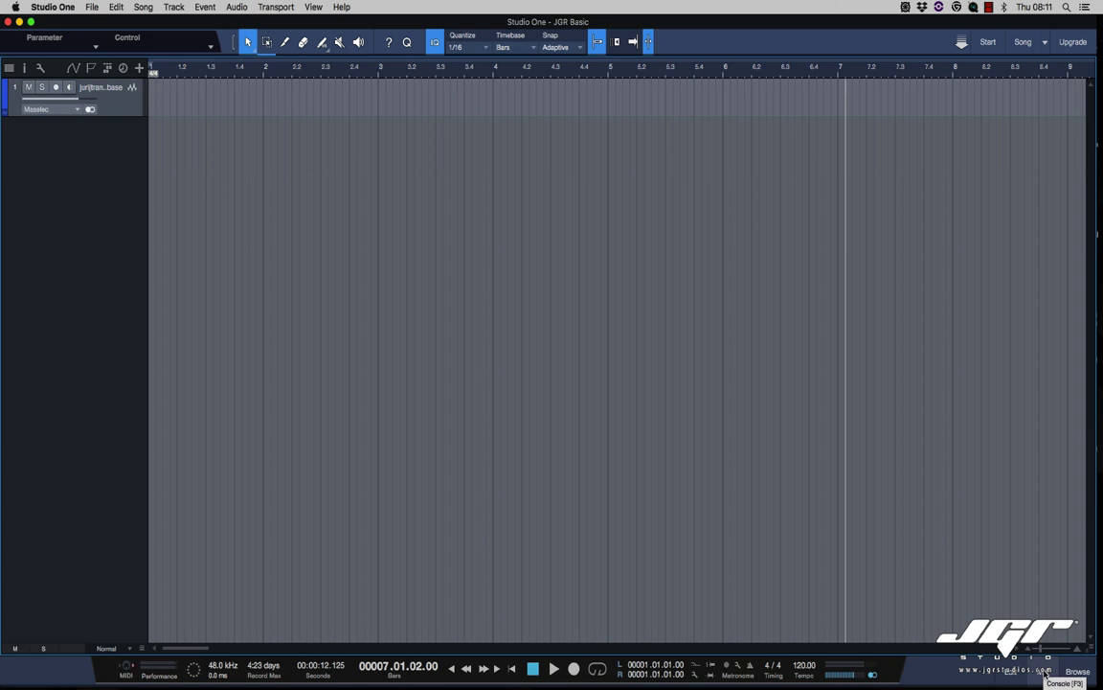
click(1045, 673)
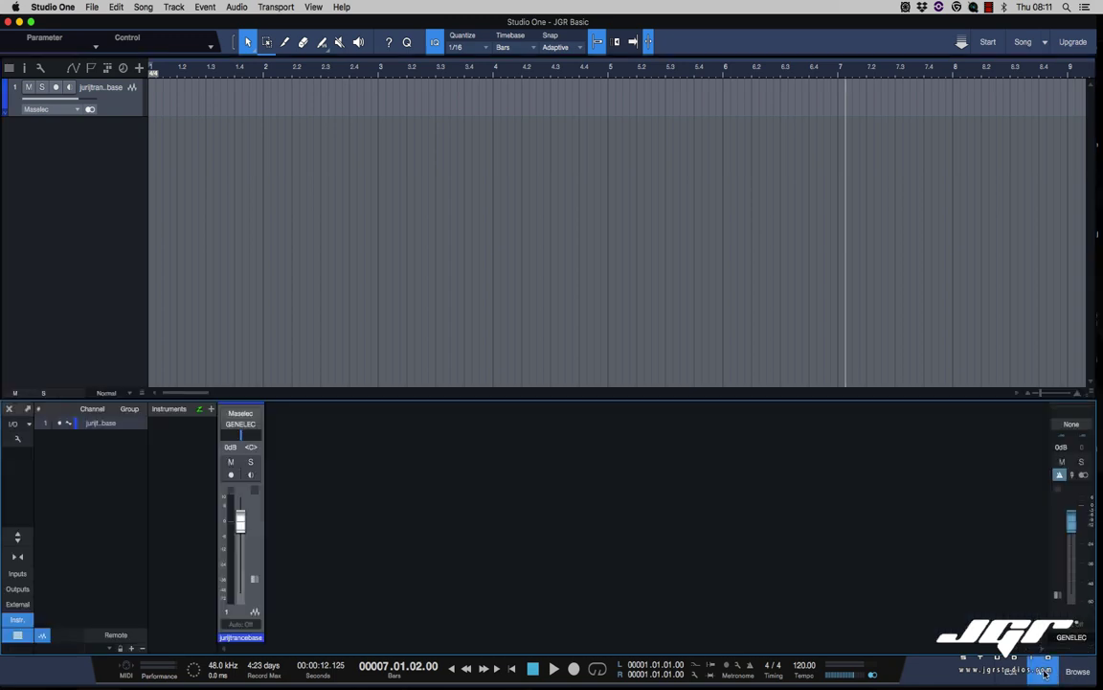
Step: Start adding tracks with the Audio type, a count of 3 and the Mono format
click(140, 68)
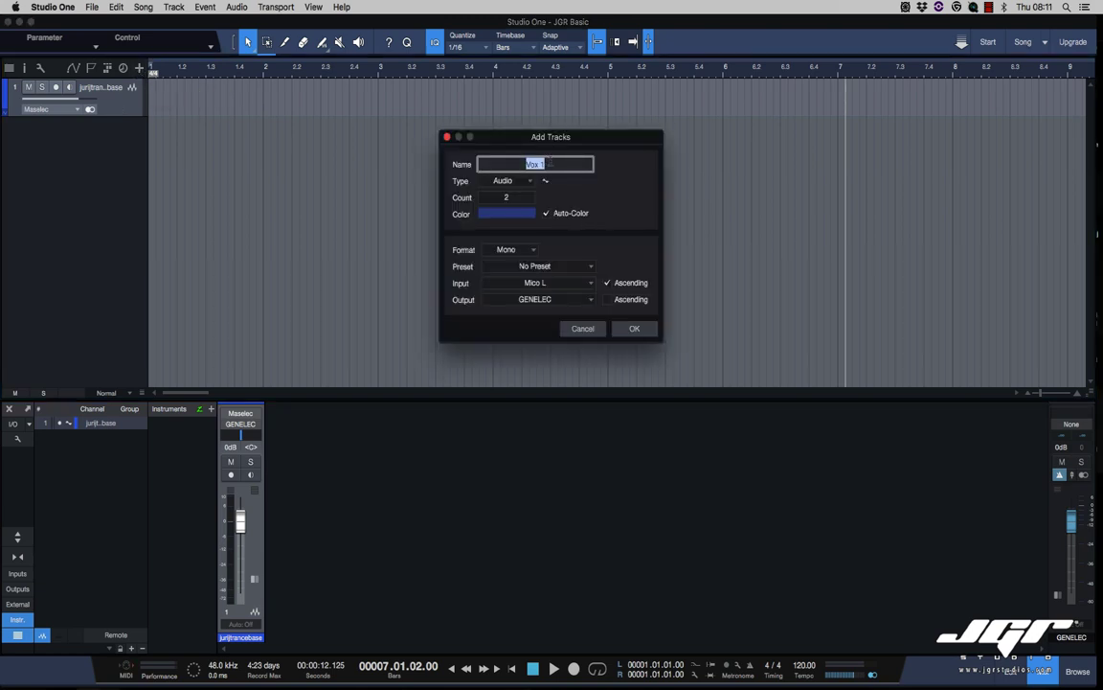
click(525, 180)
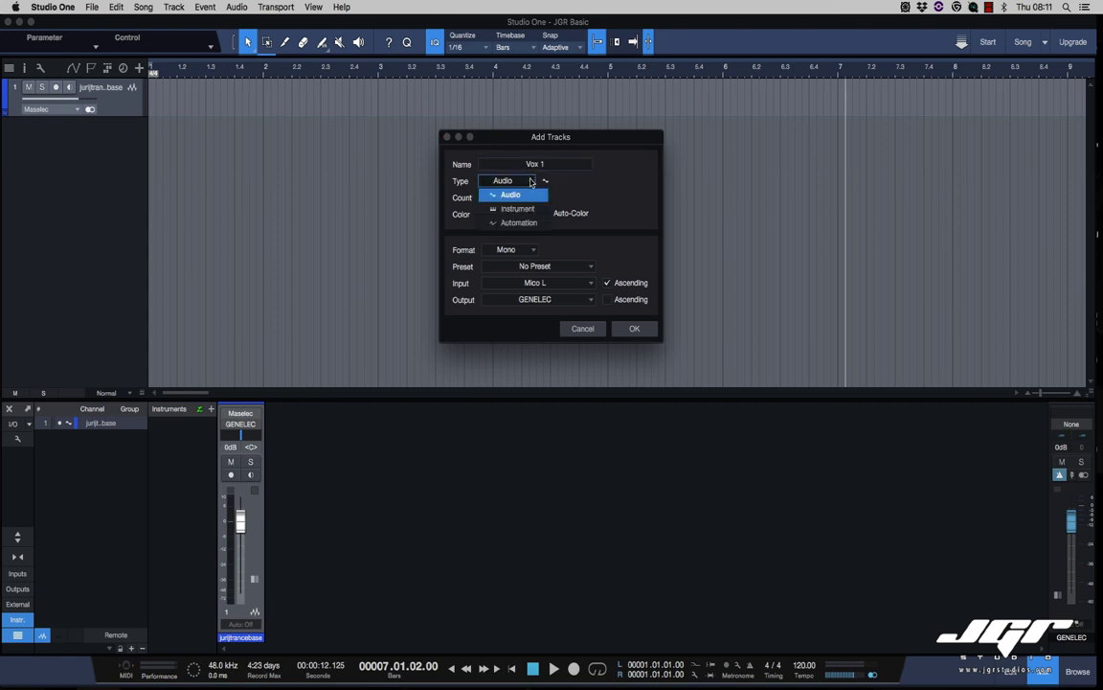
click(527, 182)
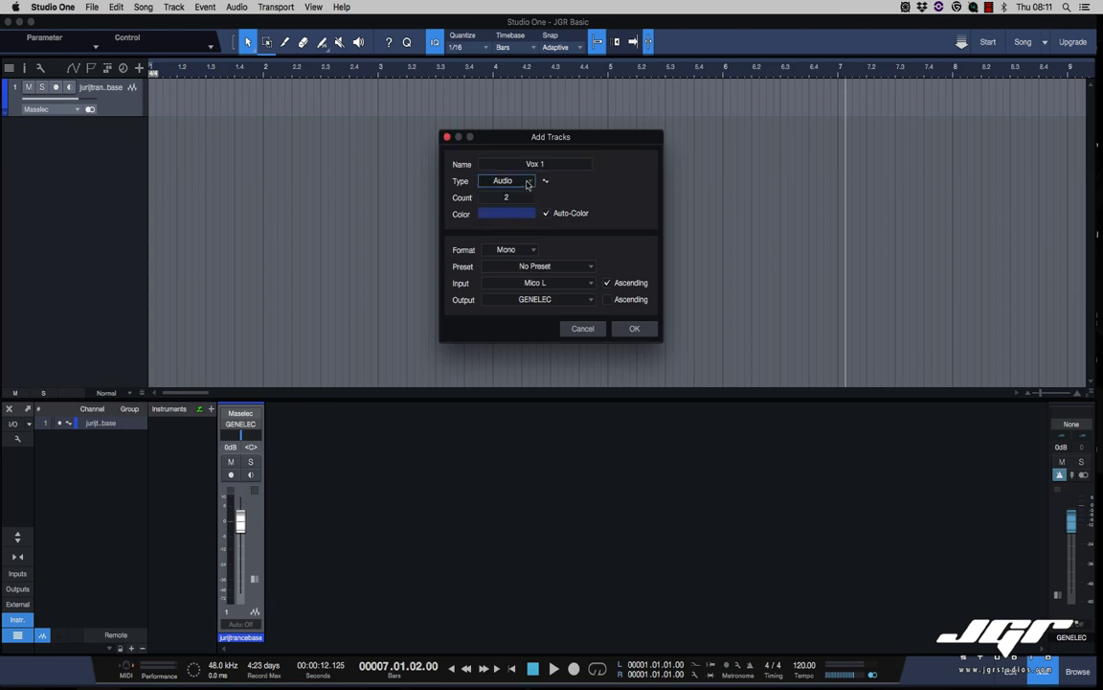
click(509, 198)
text(3)
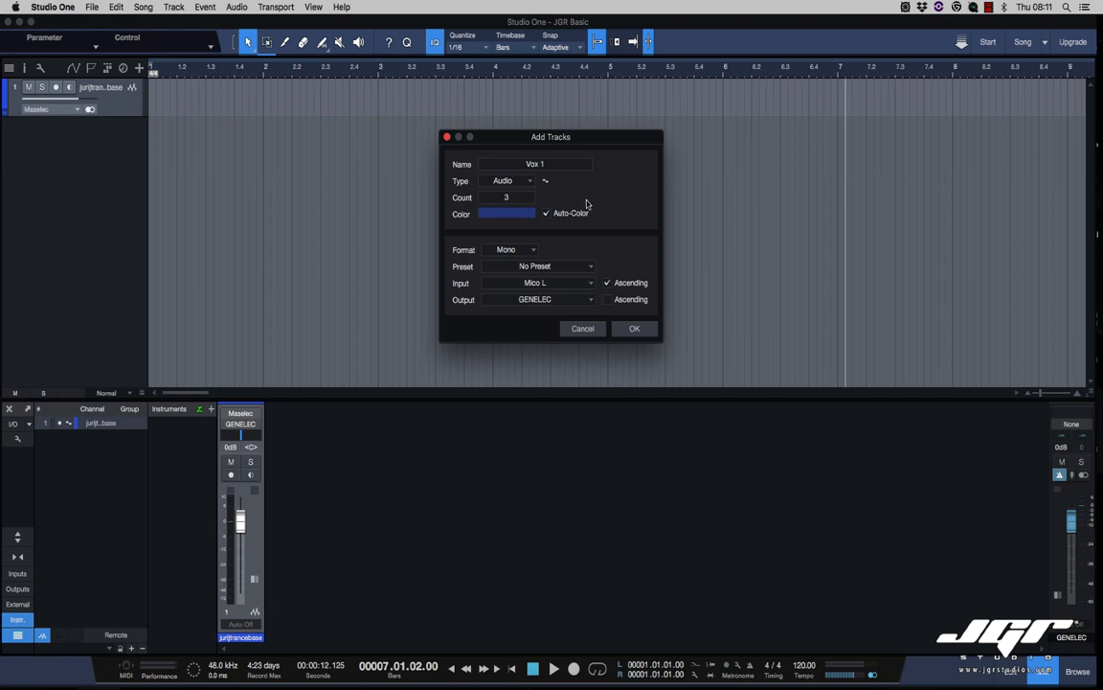
click(526, 252)
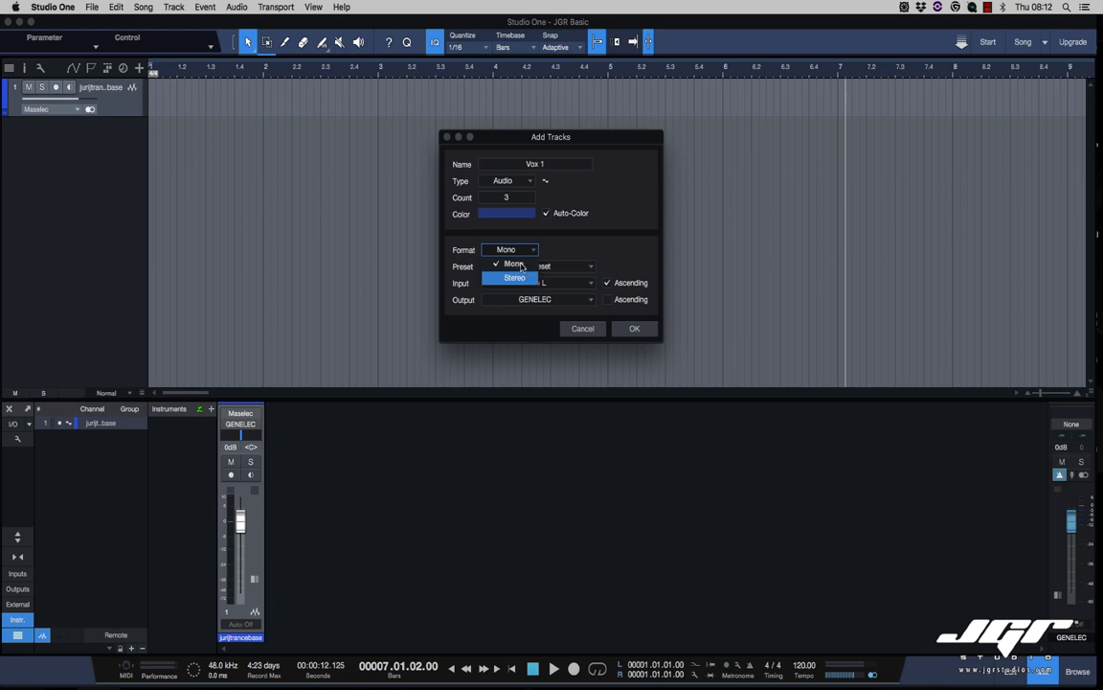
click(523, 265)
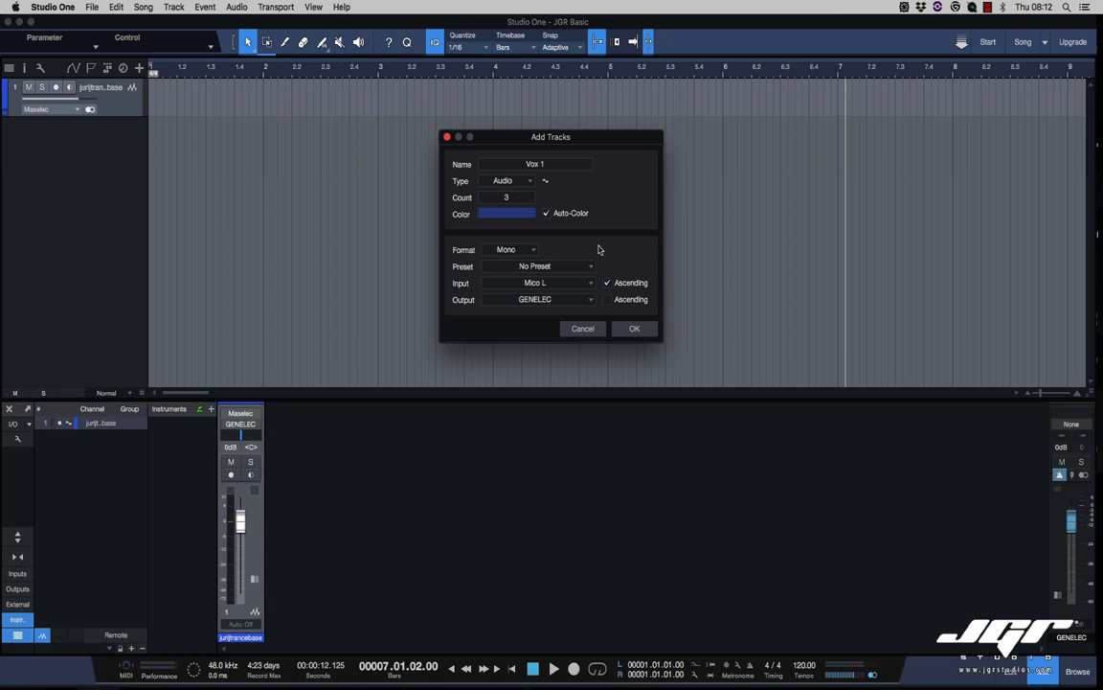
click(525, 248)
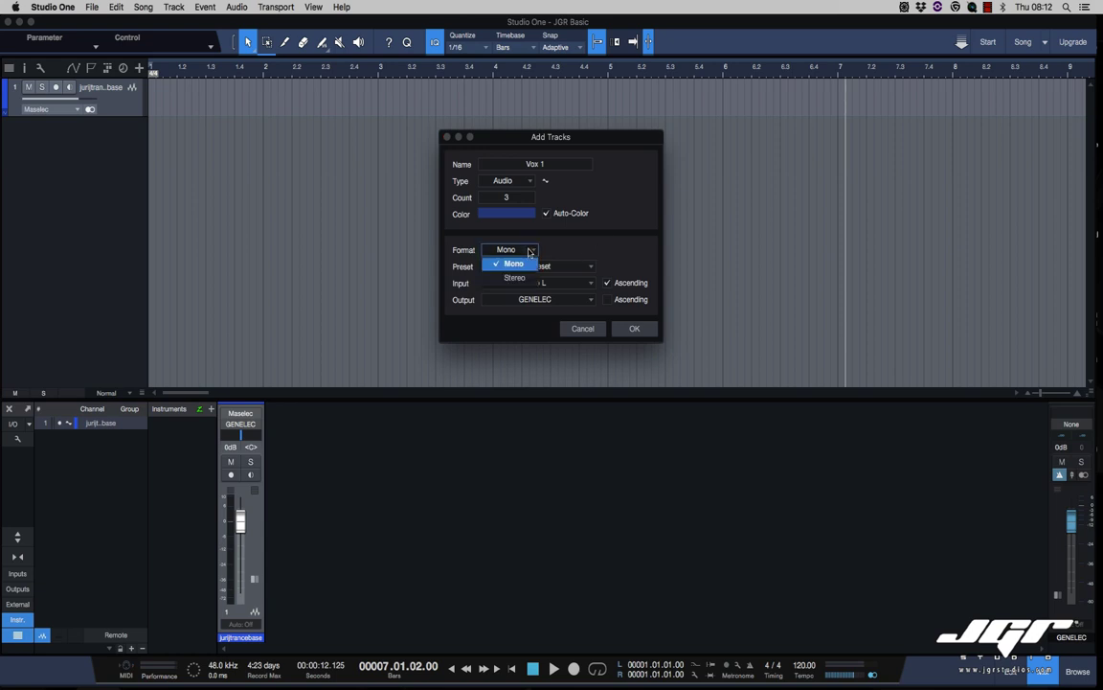
click(583, 245)
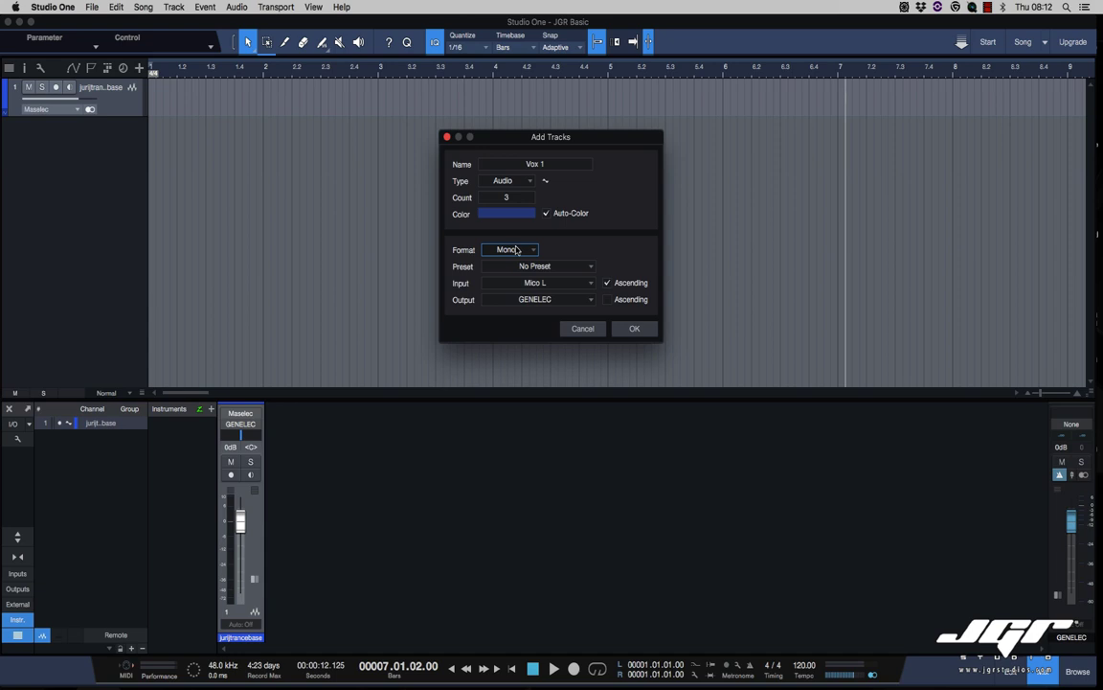
Step: Look through the preset folders available for the new tracks, including Mastering, and keep No Preset
click(590, 268)
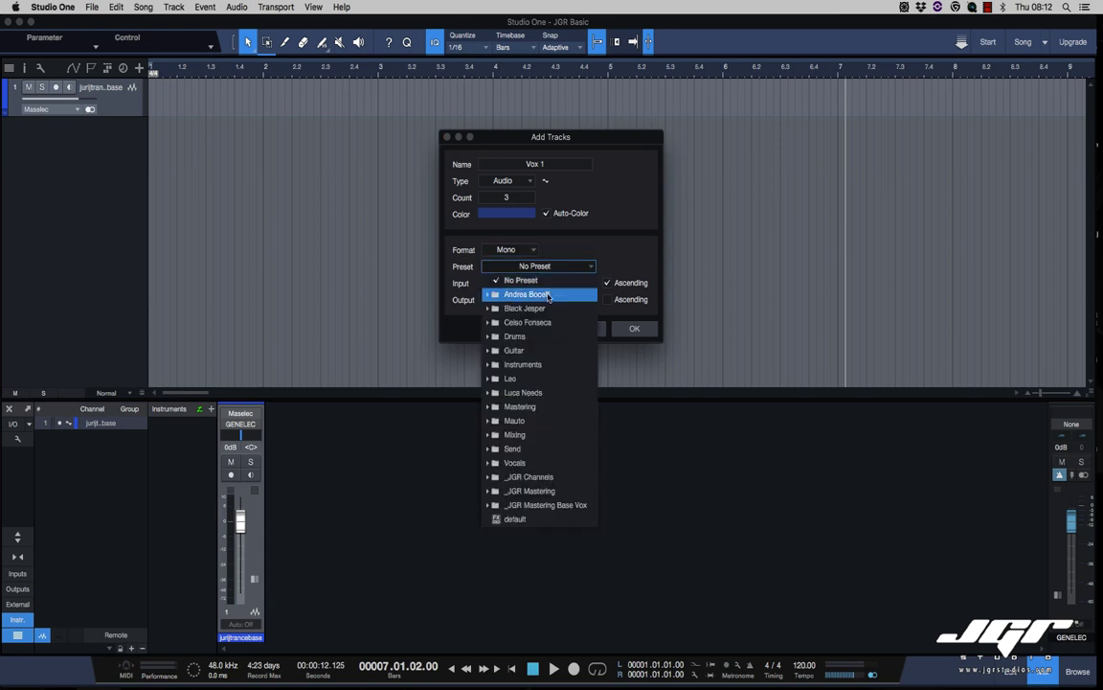
click(532, 410)
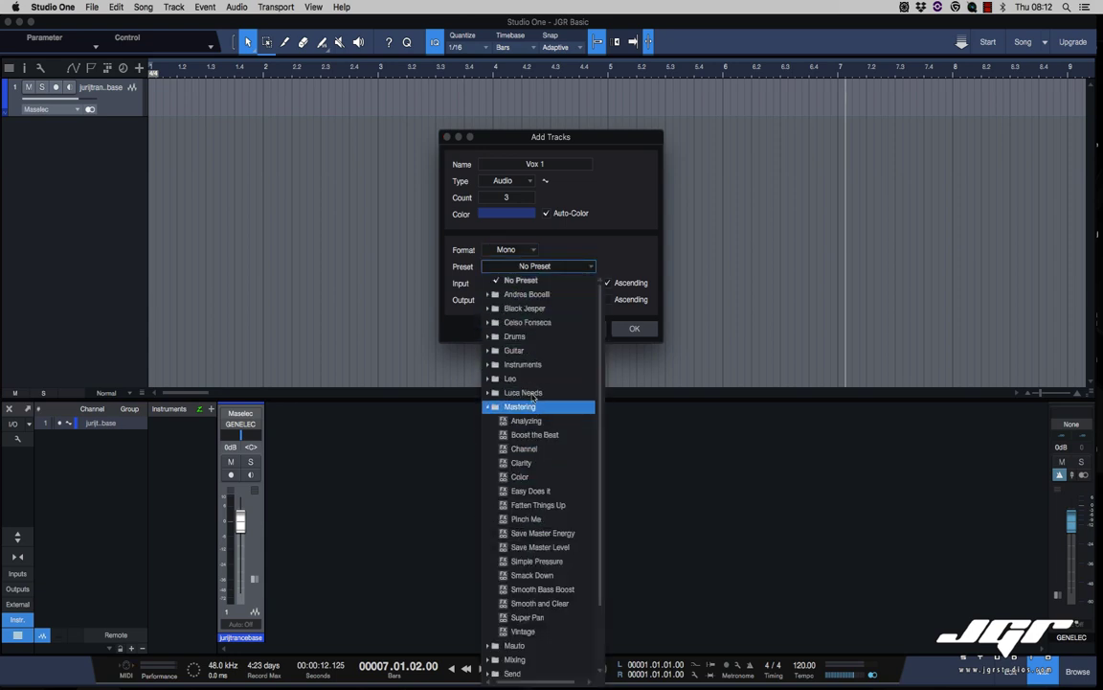
click(528, 351)
click(502, 408)
click(502, 408)
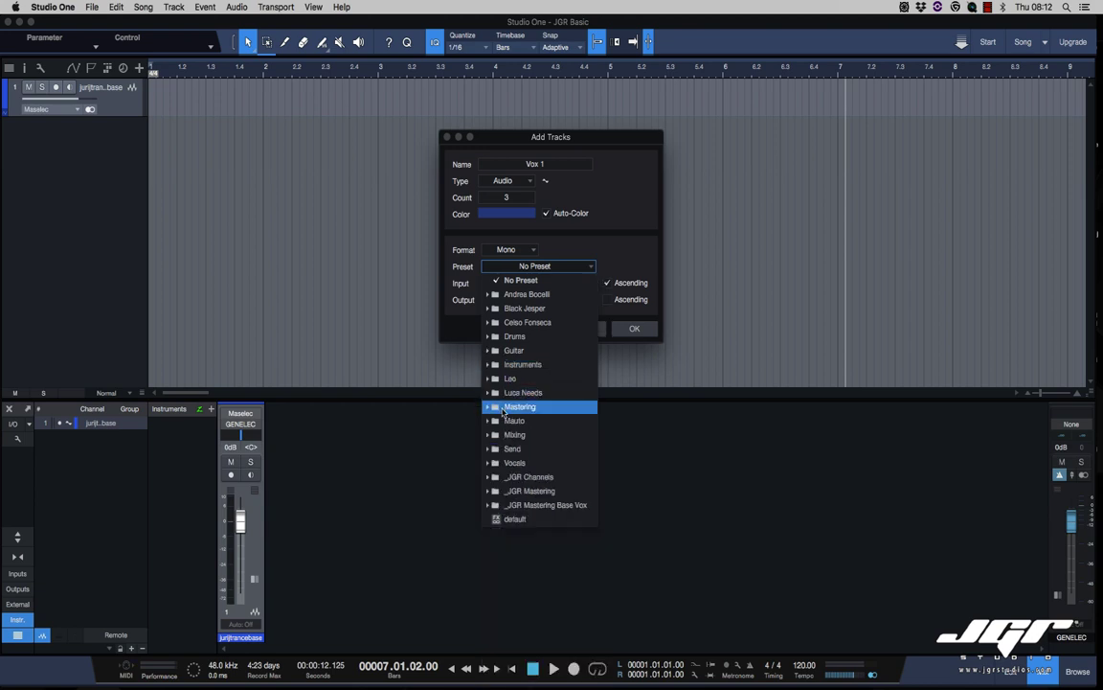
click(520, 295)
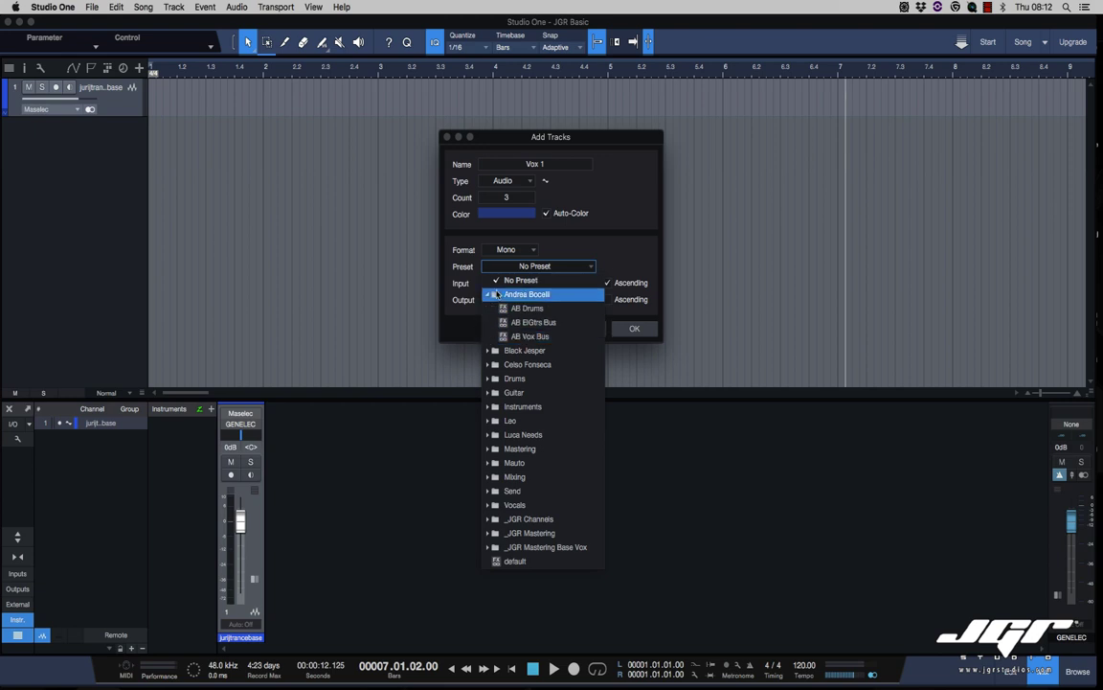
click(496, 295)
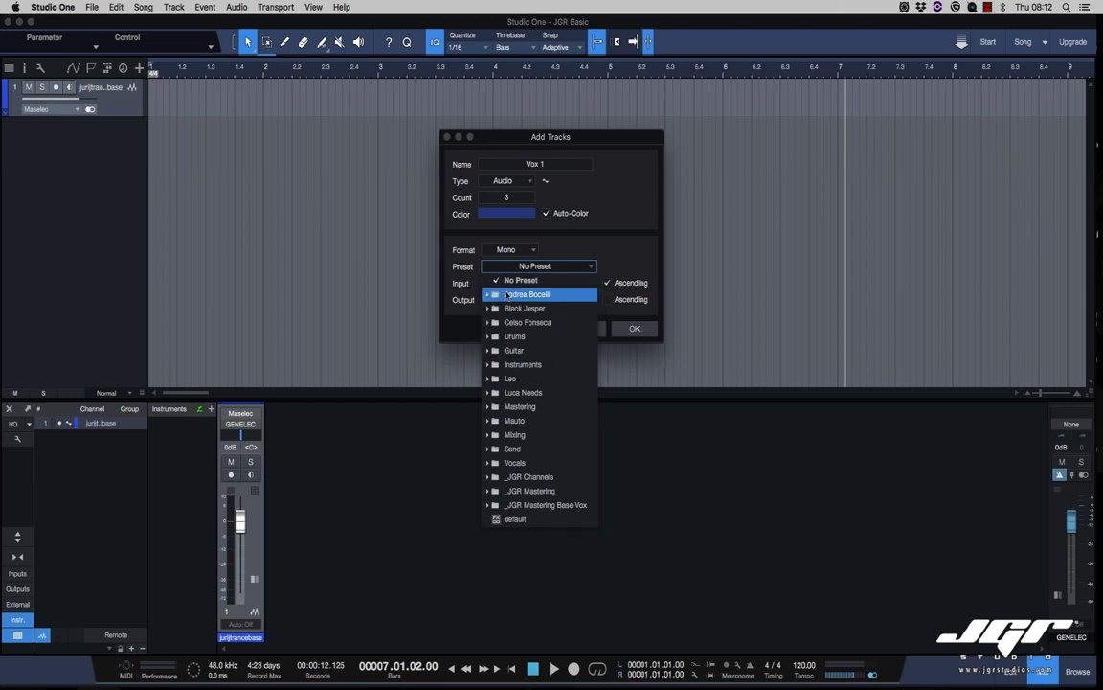
click(542, 394)
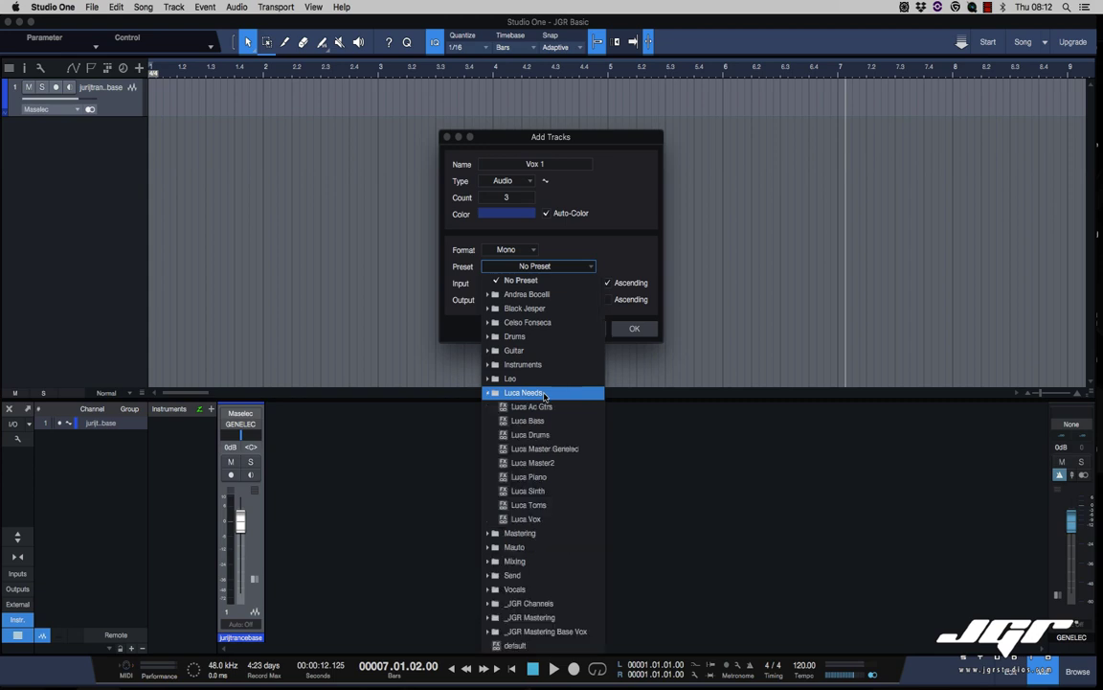
click(526, 283)
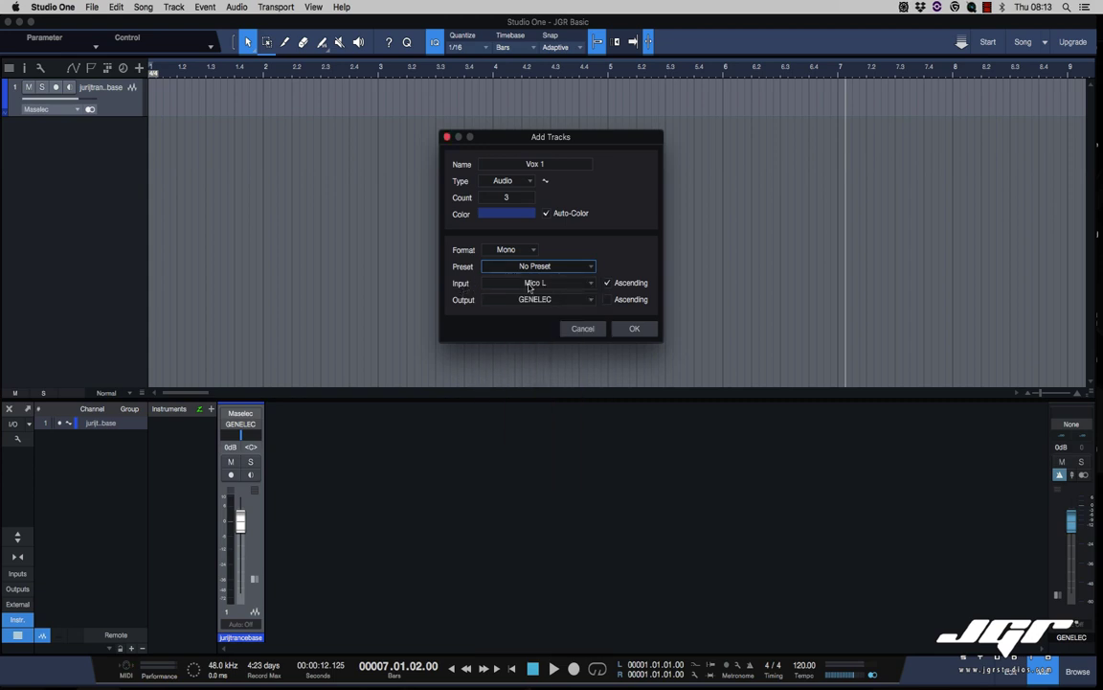
Step: Set the new tracks' input to Neve L, keep GENELEC as the output, and create the tracks
click(550, 284)
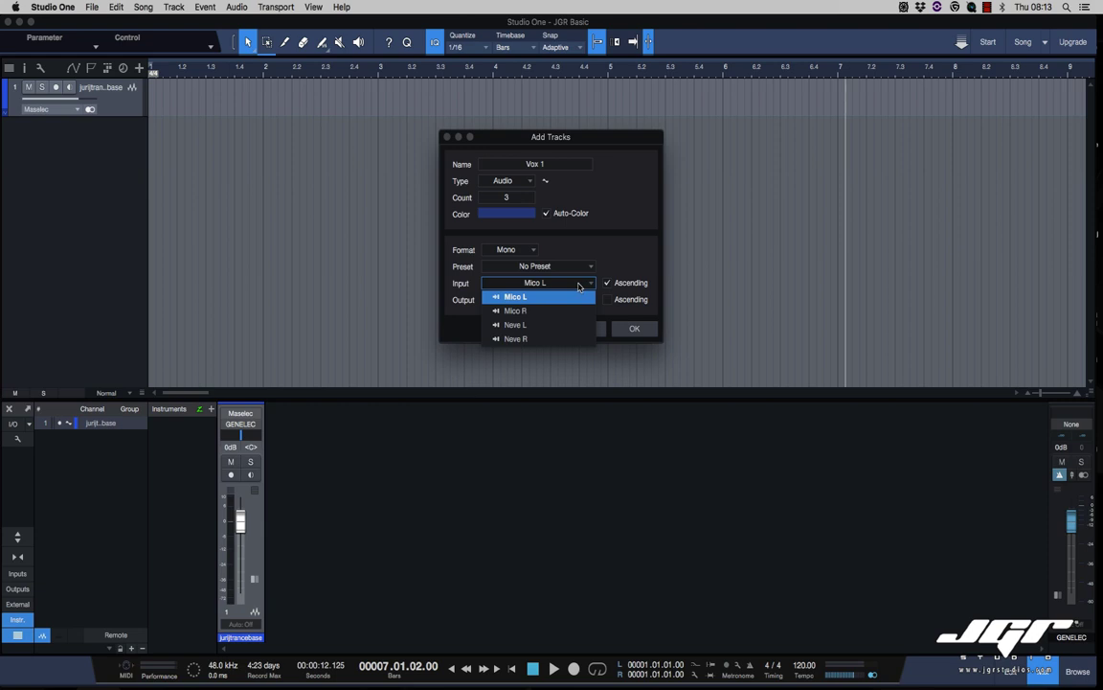
click(518, 326)
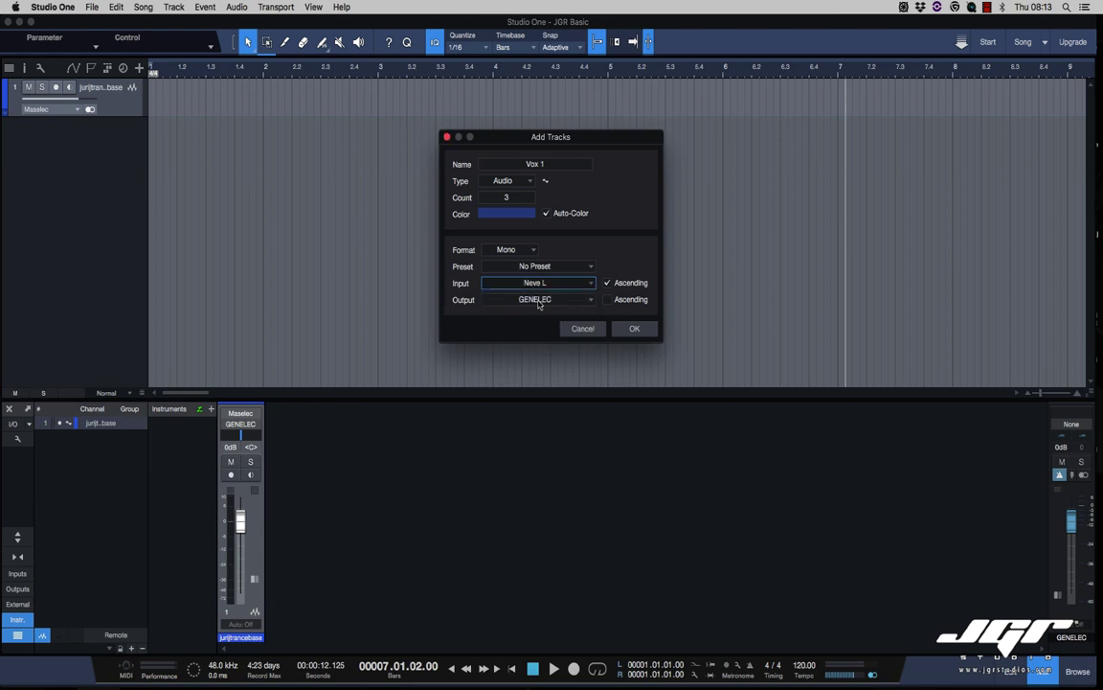
click(590, 302)
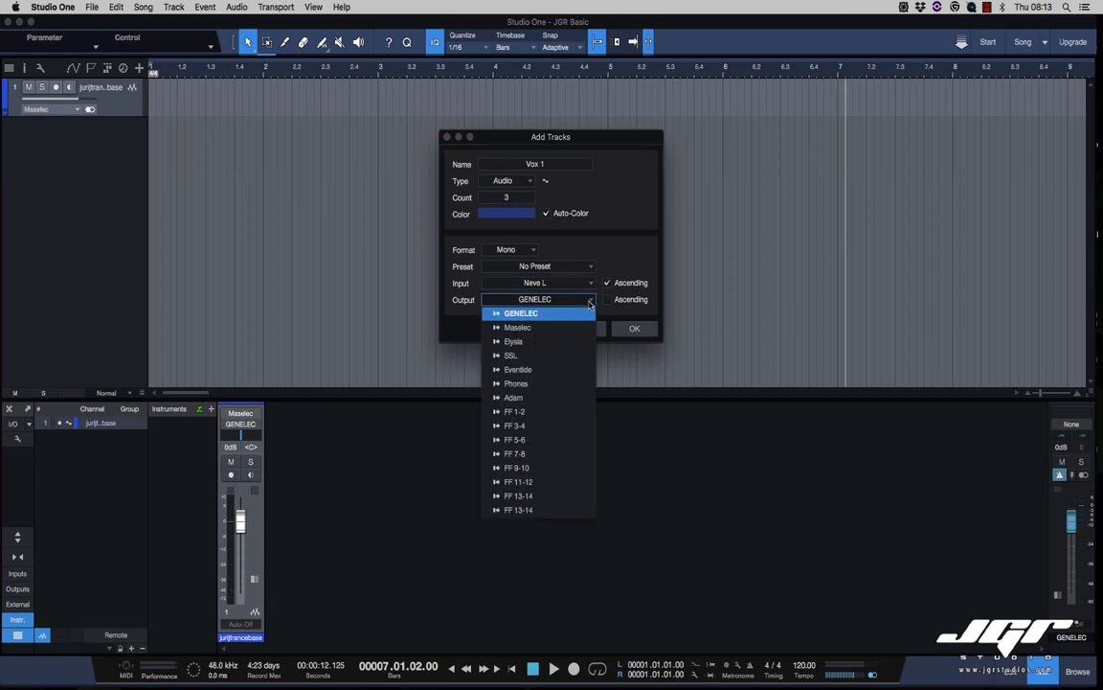
click(590, 303)
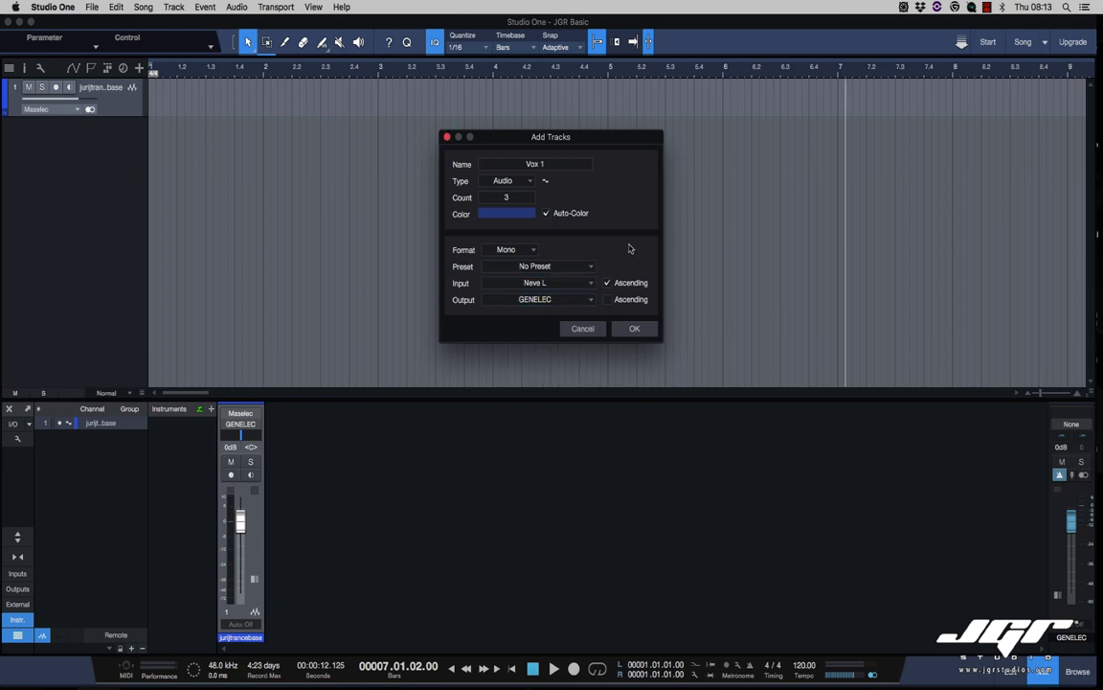
click(635, 329)
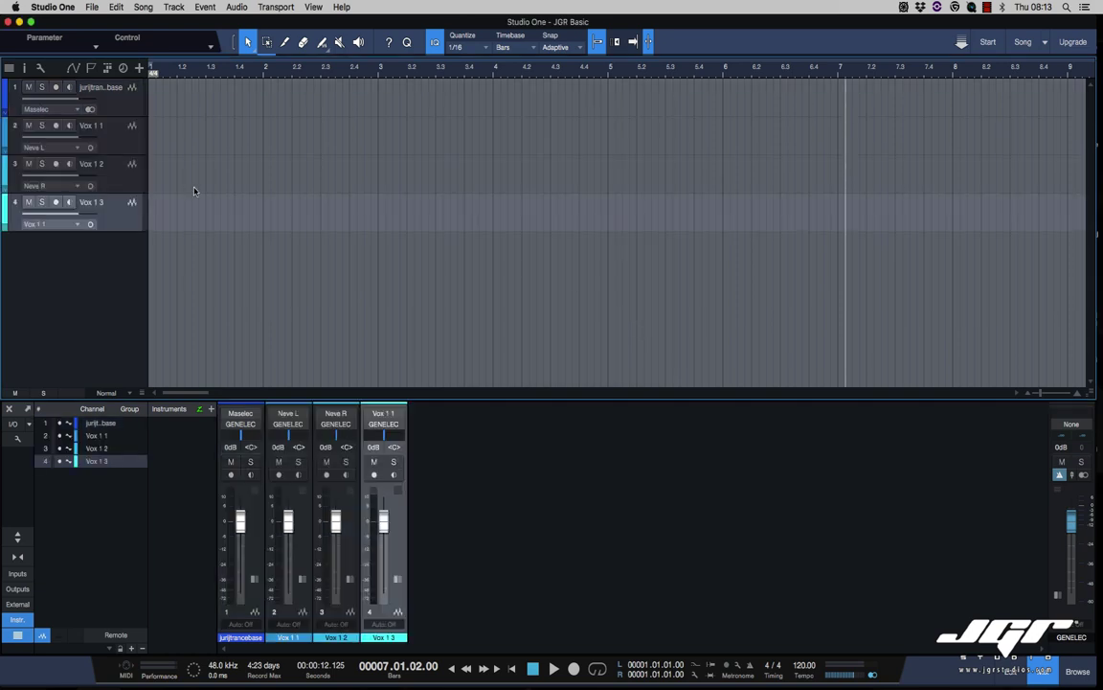
Step: Show the track inspector and select the trance base track to check its channel mode
click(26, 69)
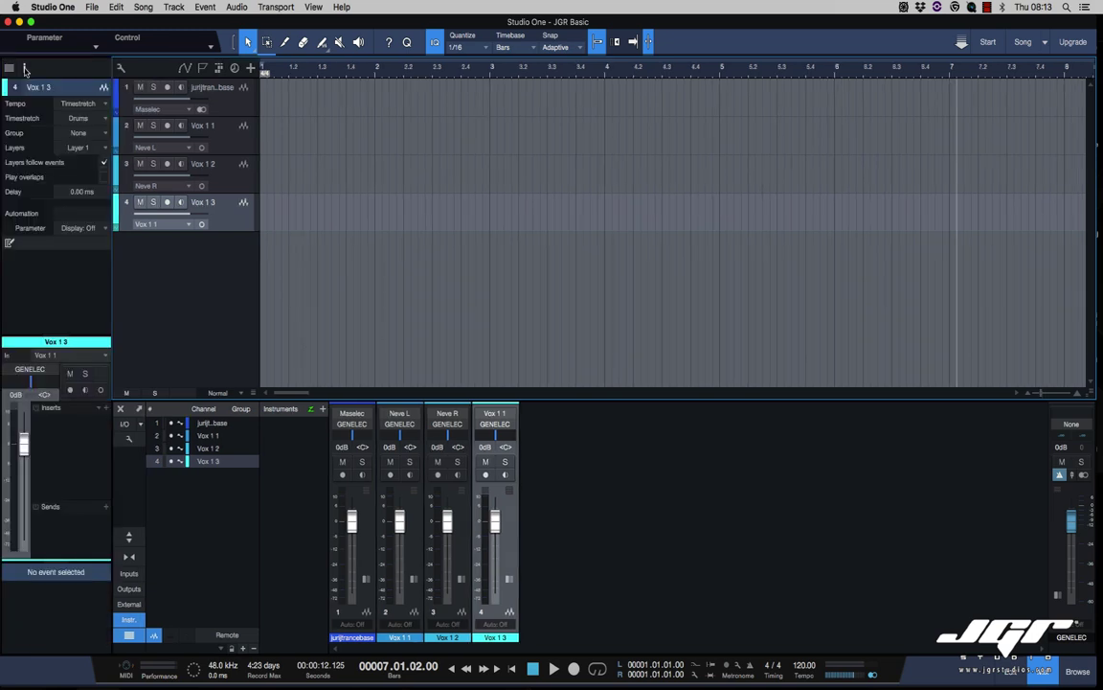
click(206, 164)
click(234, 149)
click(207, 104)
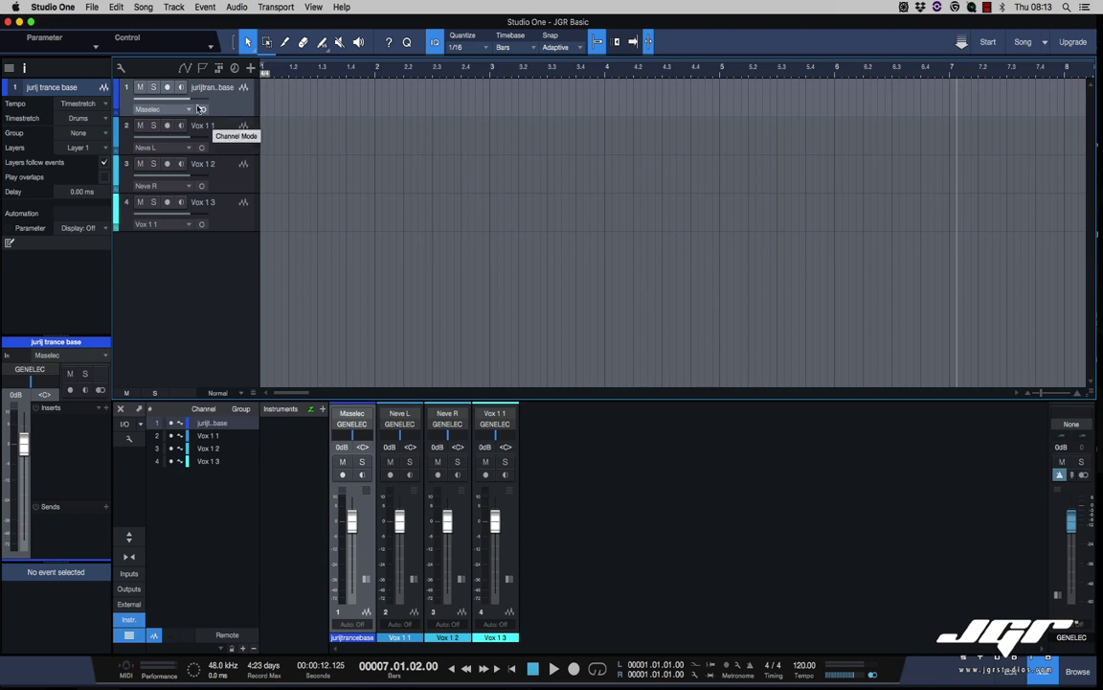
Step: Switch the Vox 1 1 track to stereo and back to mono
click(227, 151)
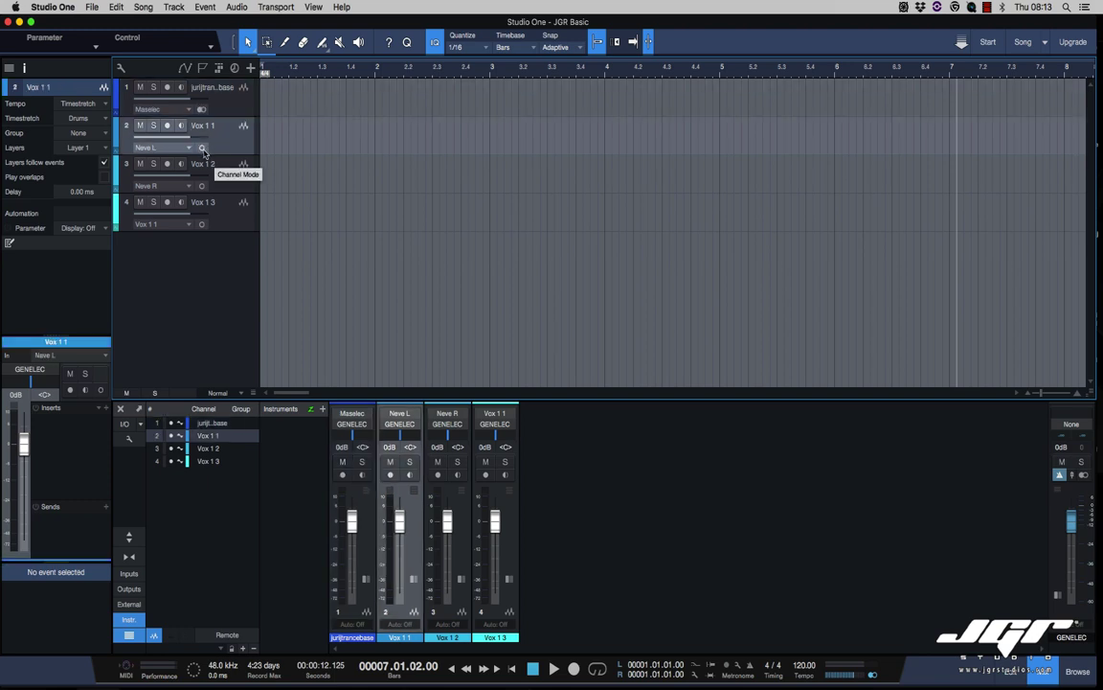
click(201, 147)
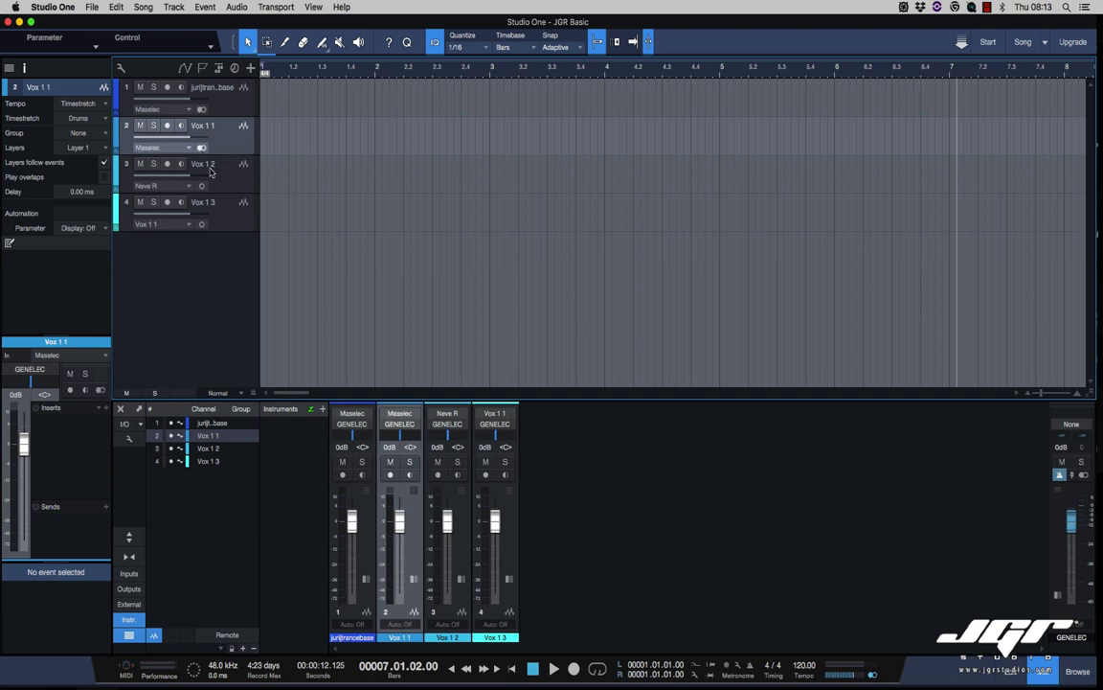
click(201, 148)
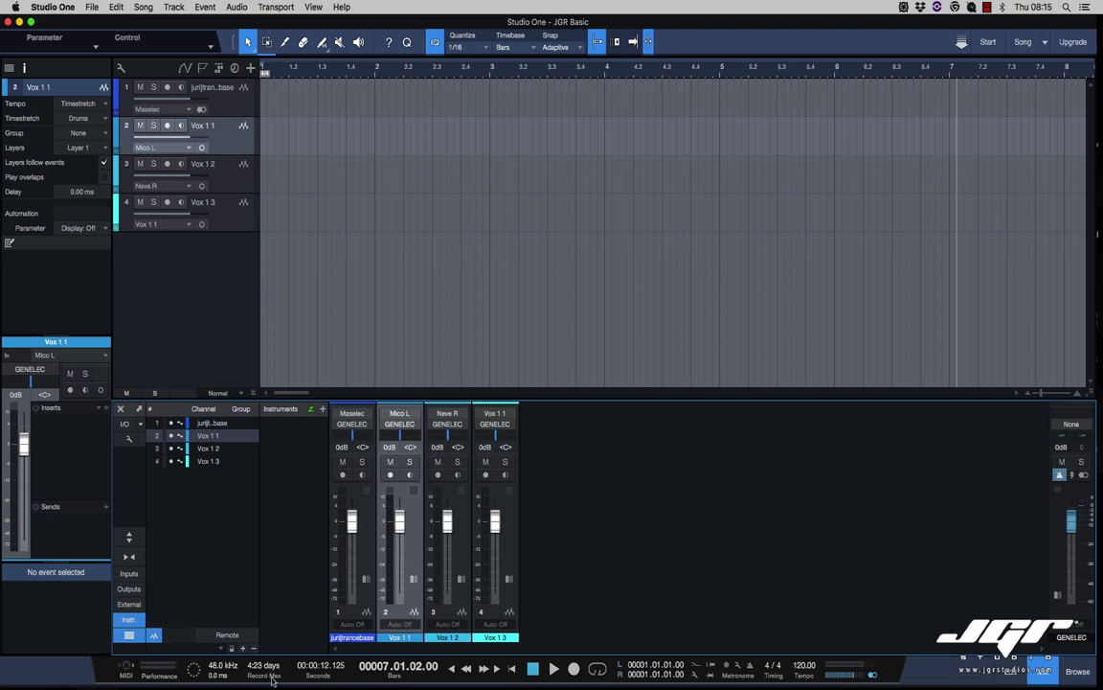
Step: Open the song's audio I/O setup and examine the input and output routing, including the FF 13-14 and FF 7-8 outputs
click(219, 671)
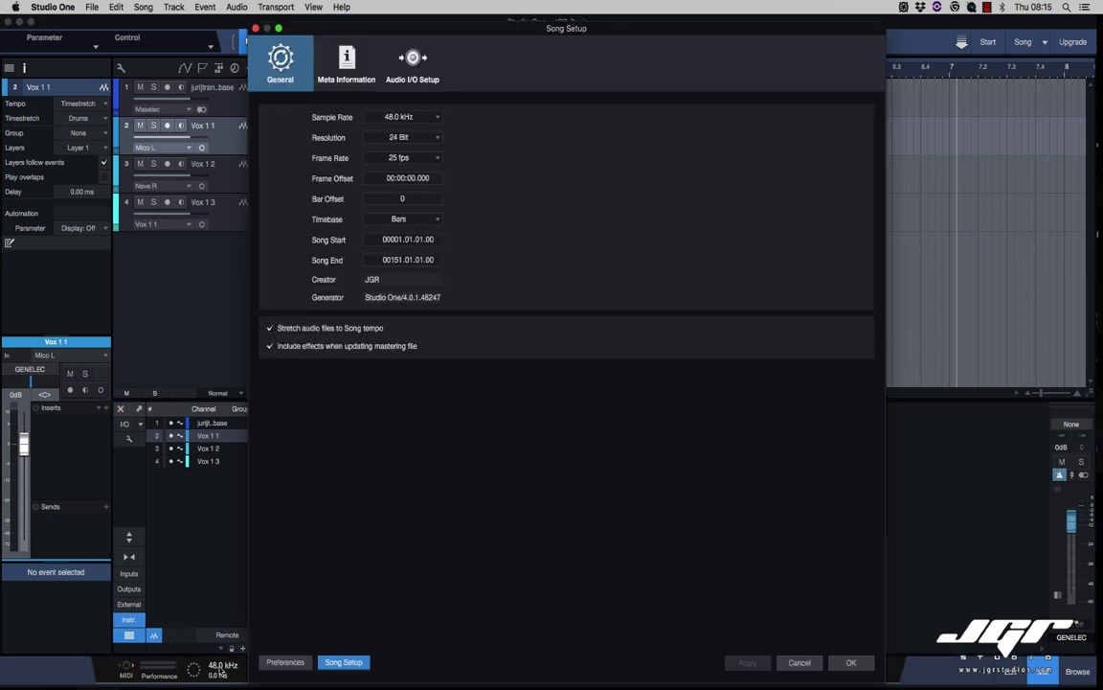
click(401, 61)
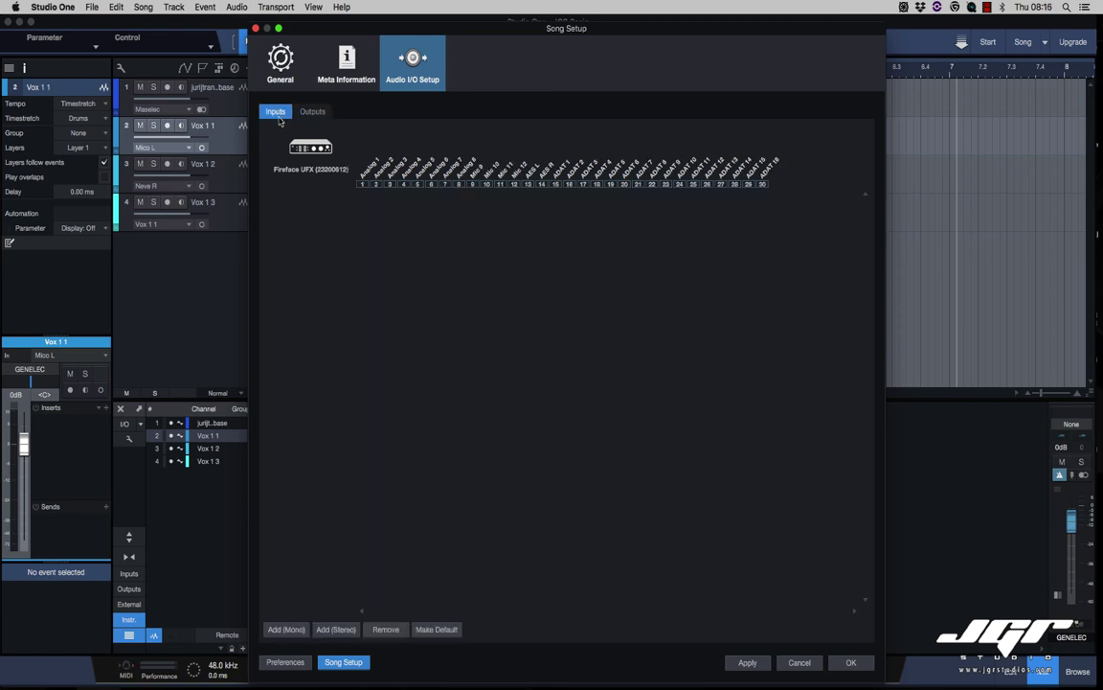
click(315, 112)
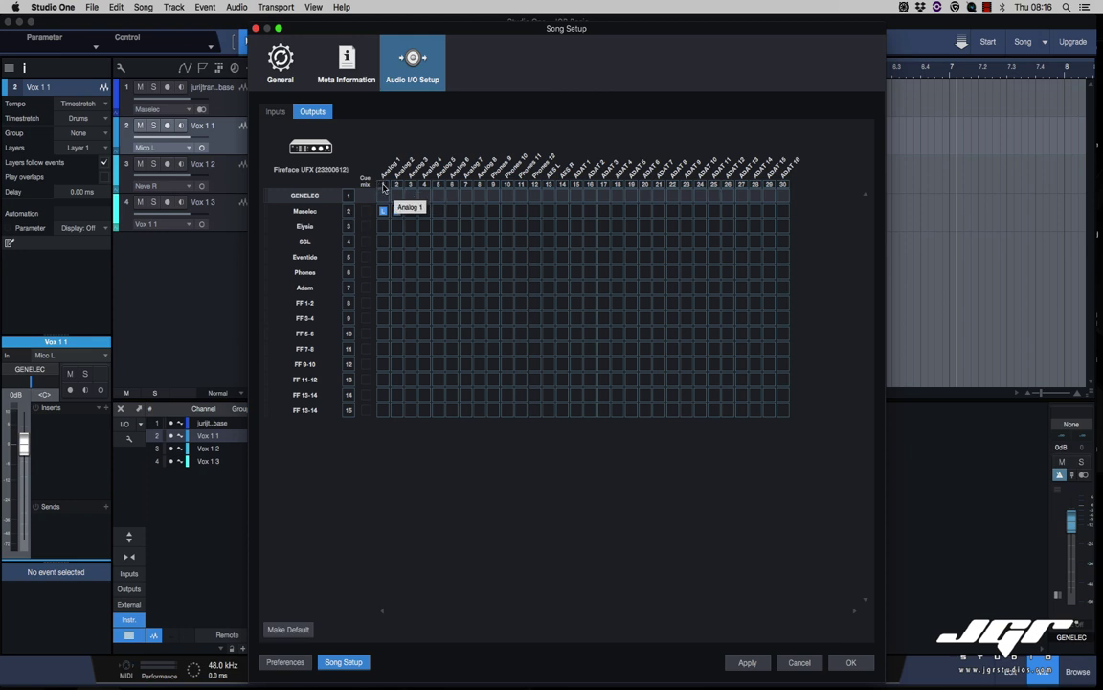
click(307, 397)
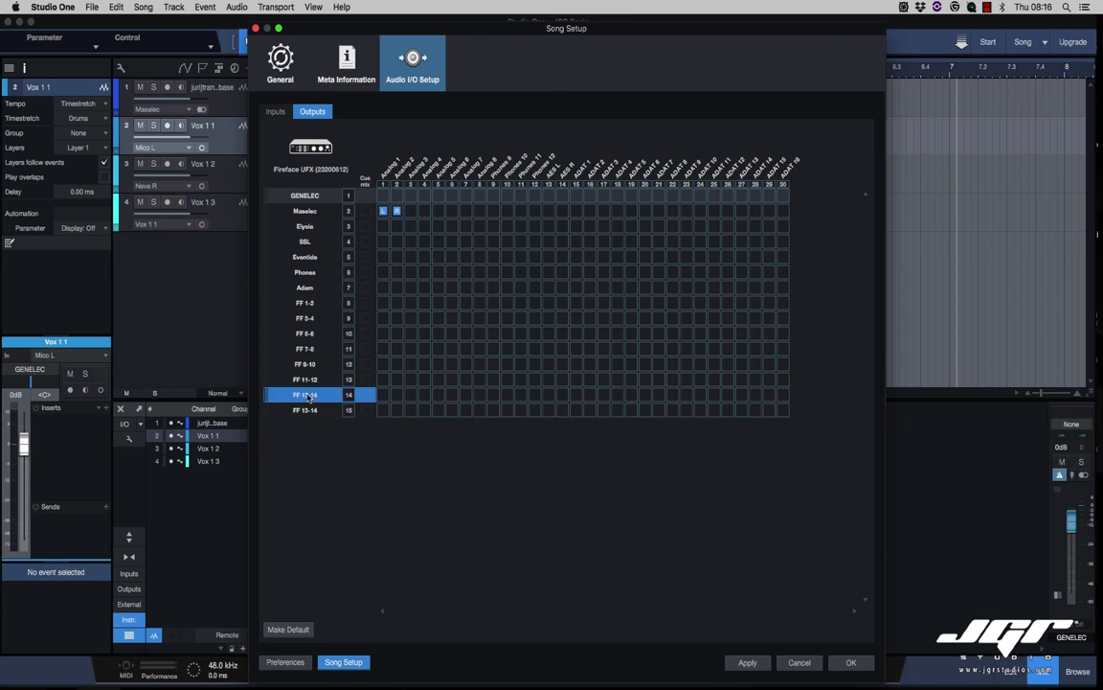
click(278, 351)
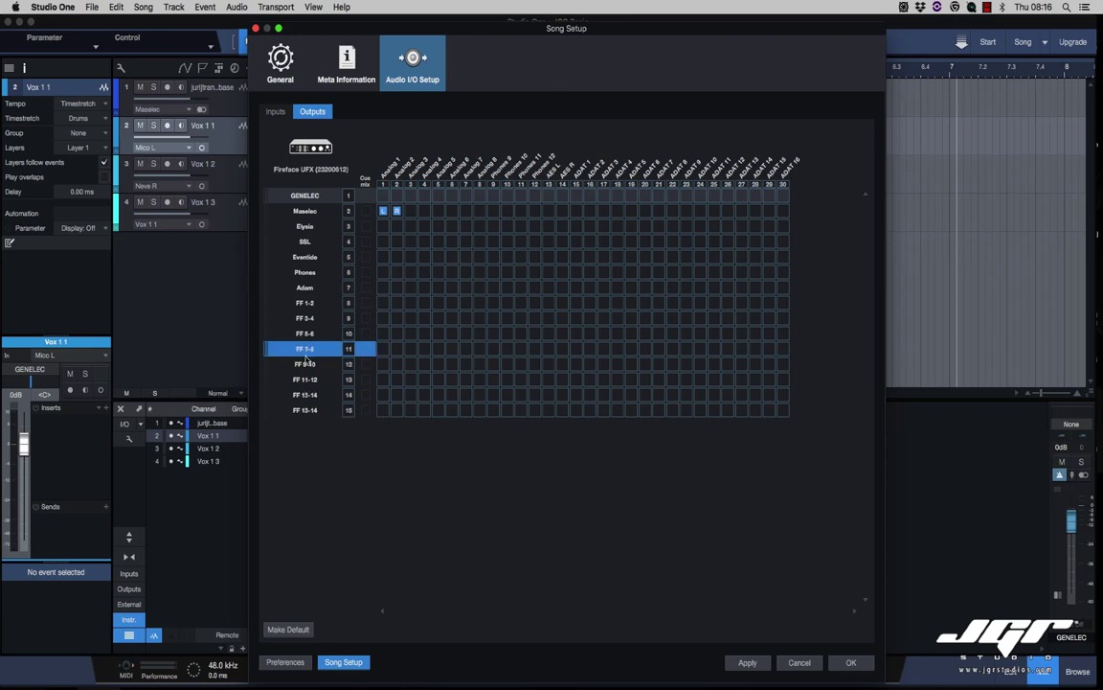
Step: Assign mono inputs Mic 1 and Mic 2 to Analog 1 and 2, route the GENELEC output to Analog 1 and 2, and confirm the setup
click(276, 112)
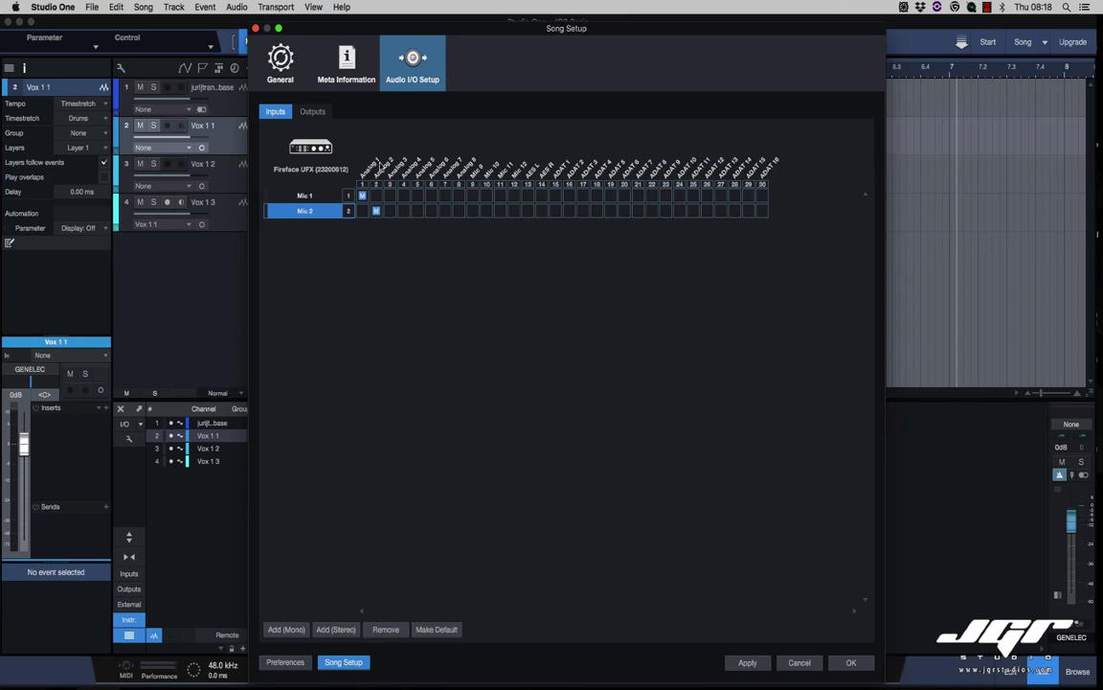
click(313, 111)
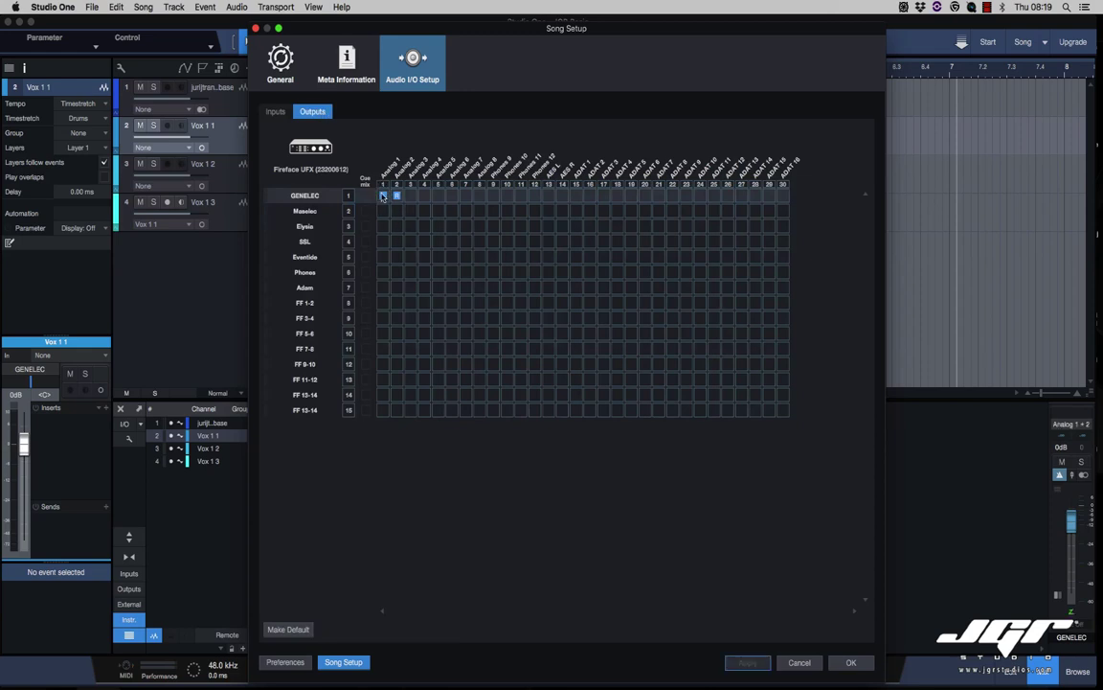
click(276, 112)
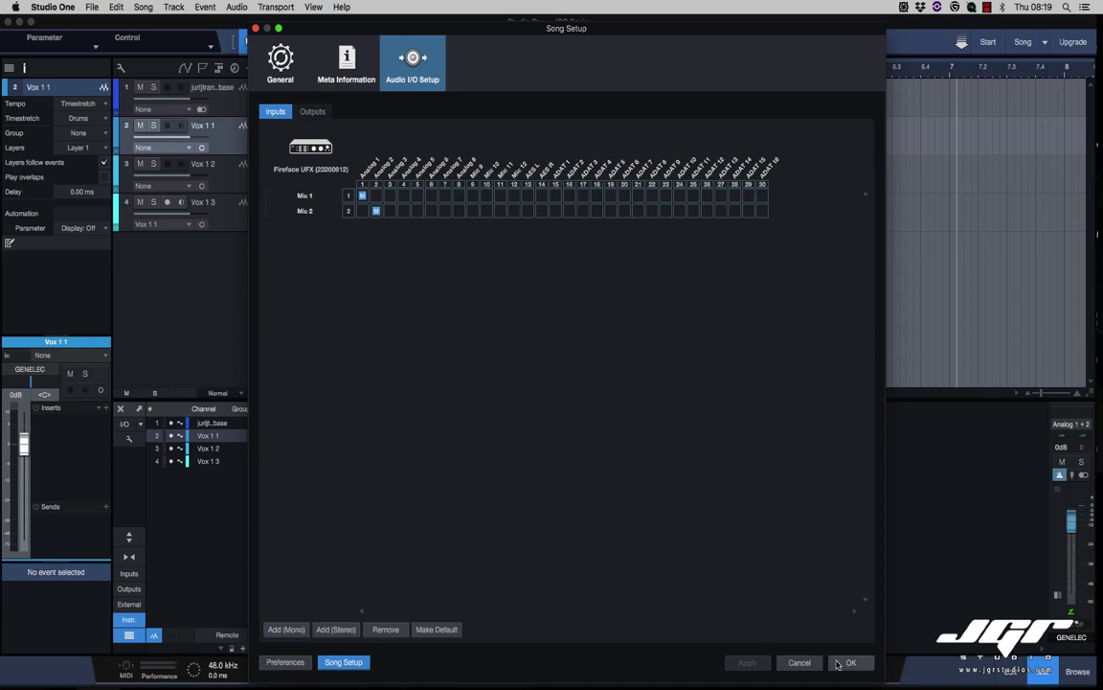
key(Return)
Step: Set the input of the Vox 1 1 track to Mic 1 - Analog 1
click(43, 356)
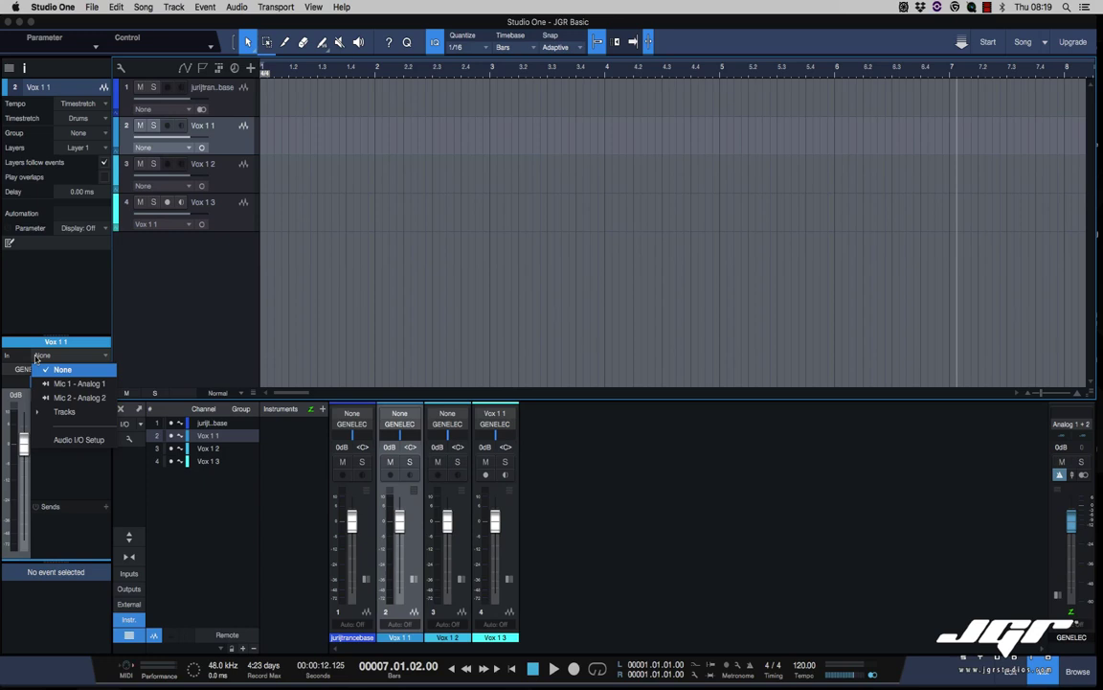
click(75, 383)
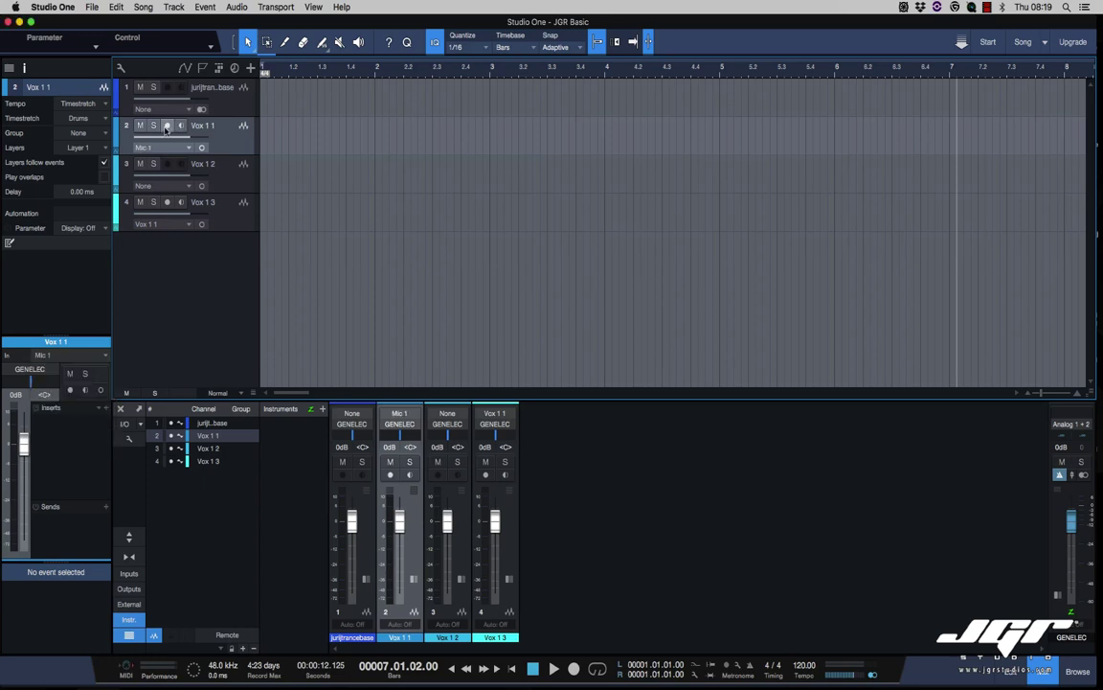
Step: Try record arming with input monitoring on track Vox 1 1, and return the playhead to the song start
click(167, 126)
click(181, 126)
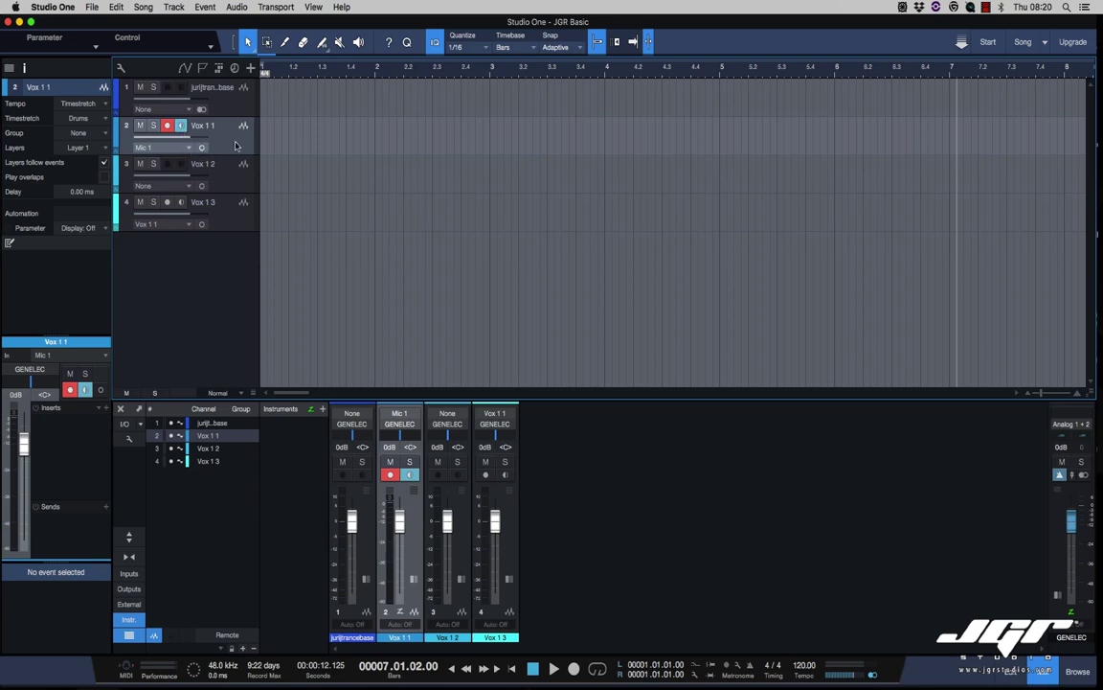
key(comma)
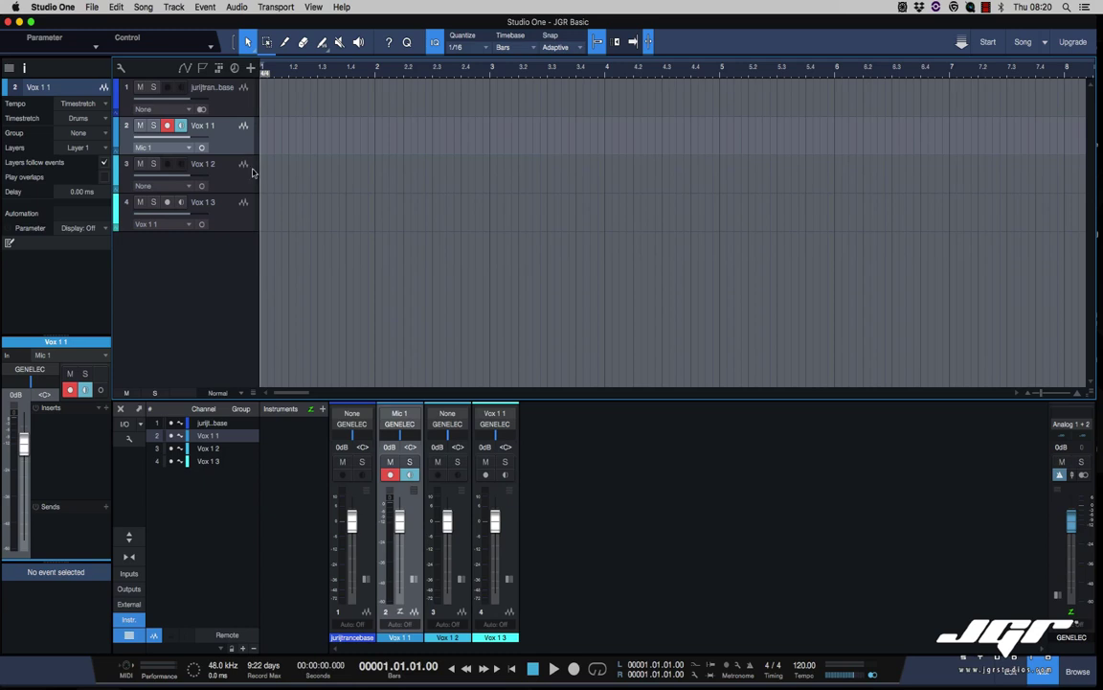
click(169, 126)
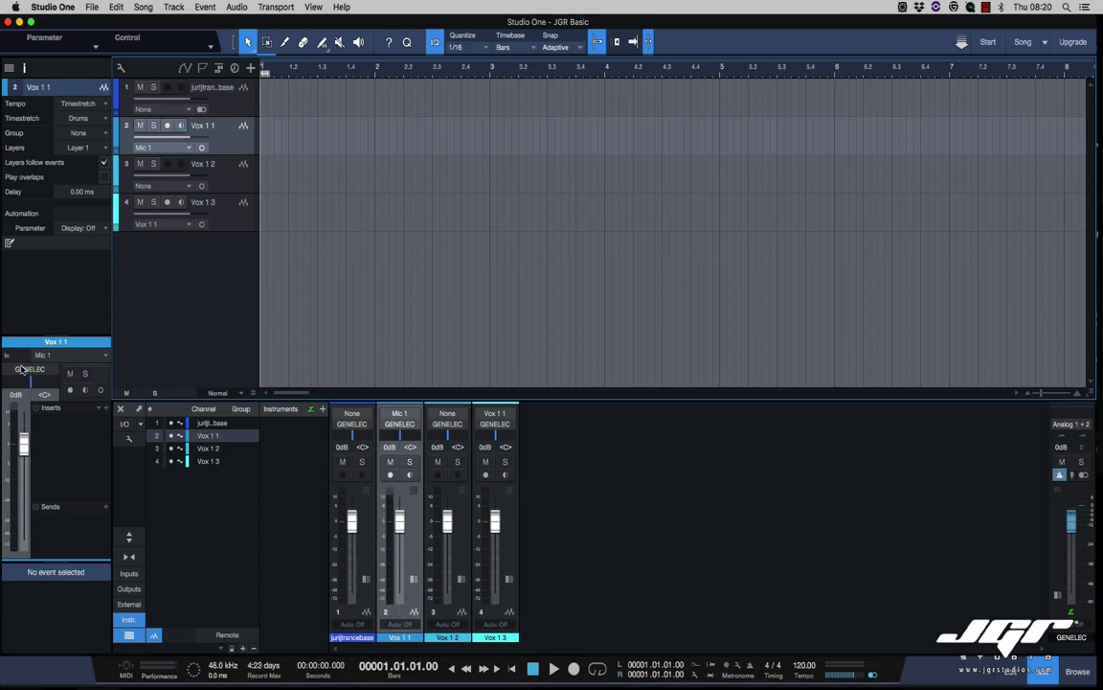
Step: Rename the GENELEC output channel to Main Out
double_click(1076, 638)
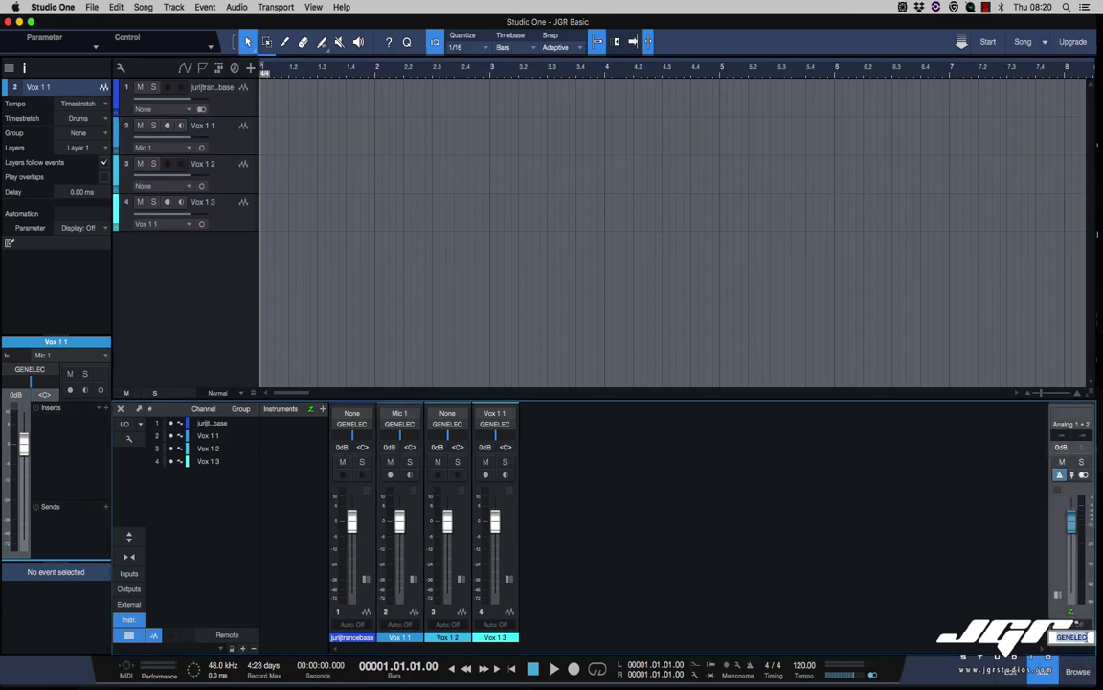
text(uenerale)
key(Return)
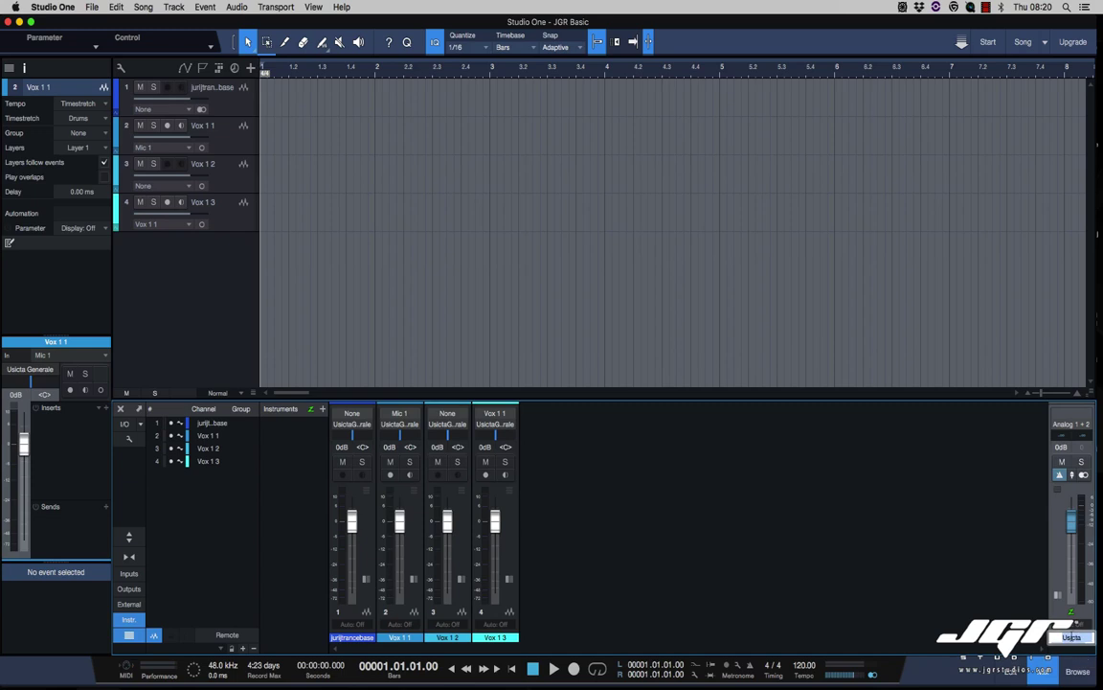
key(super+z)
key(super+z)
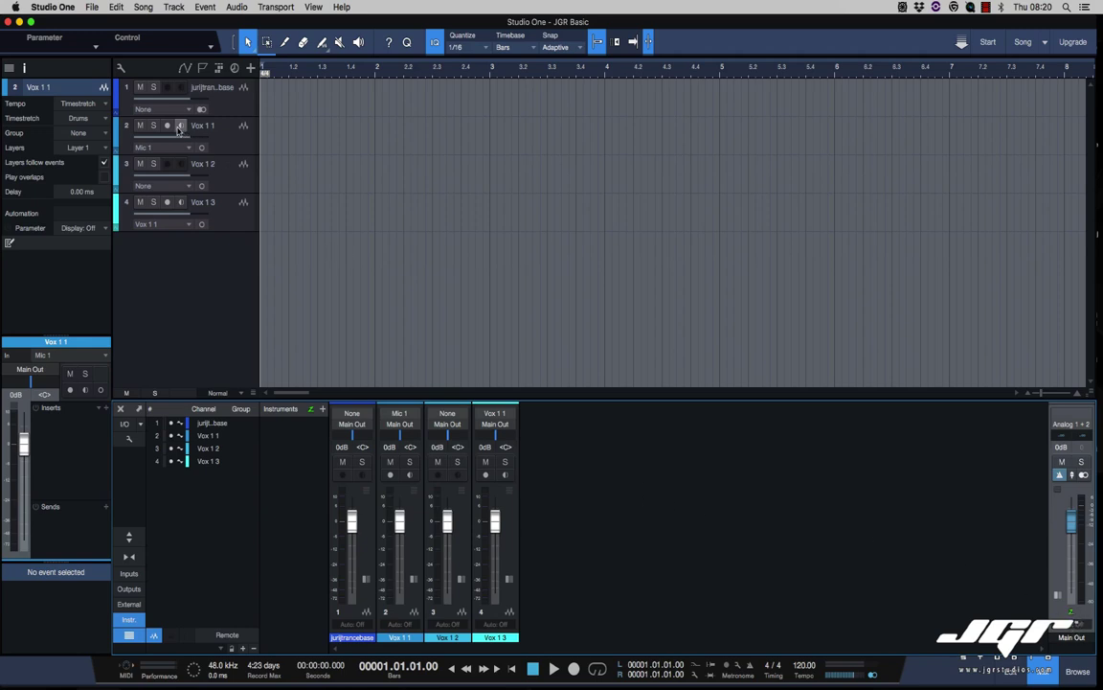
Step: Try input monitoring and record arming on track Vox 1 1, leaving both switched off
click(179, 126)
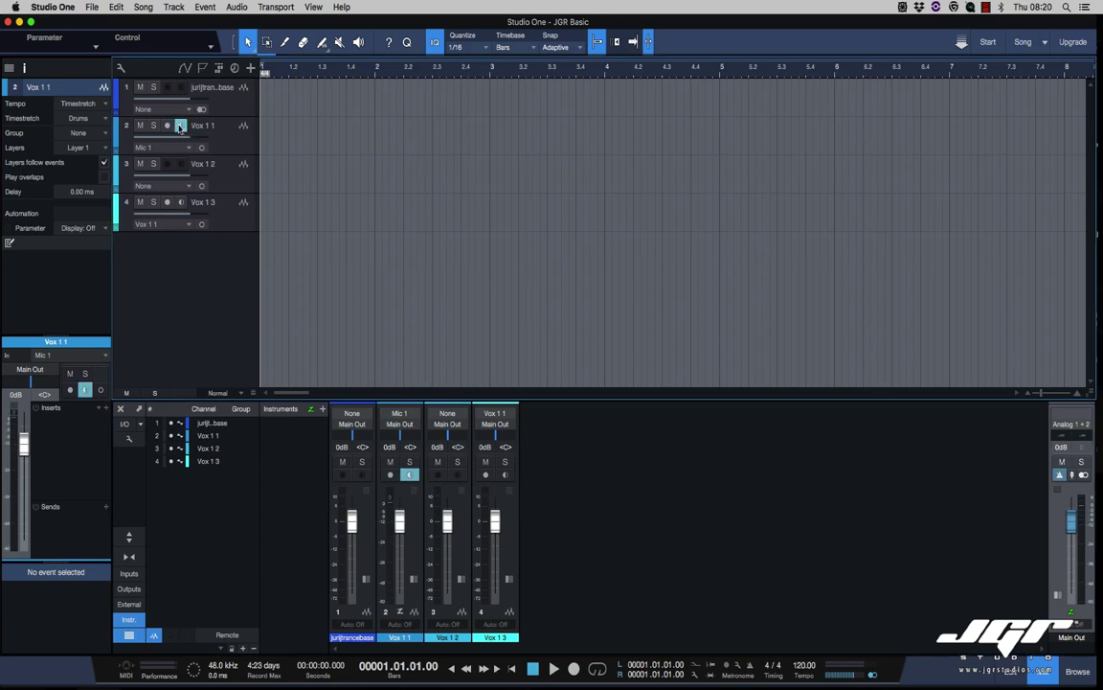
click(168, 125)
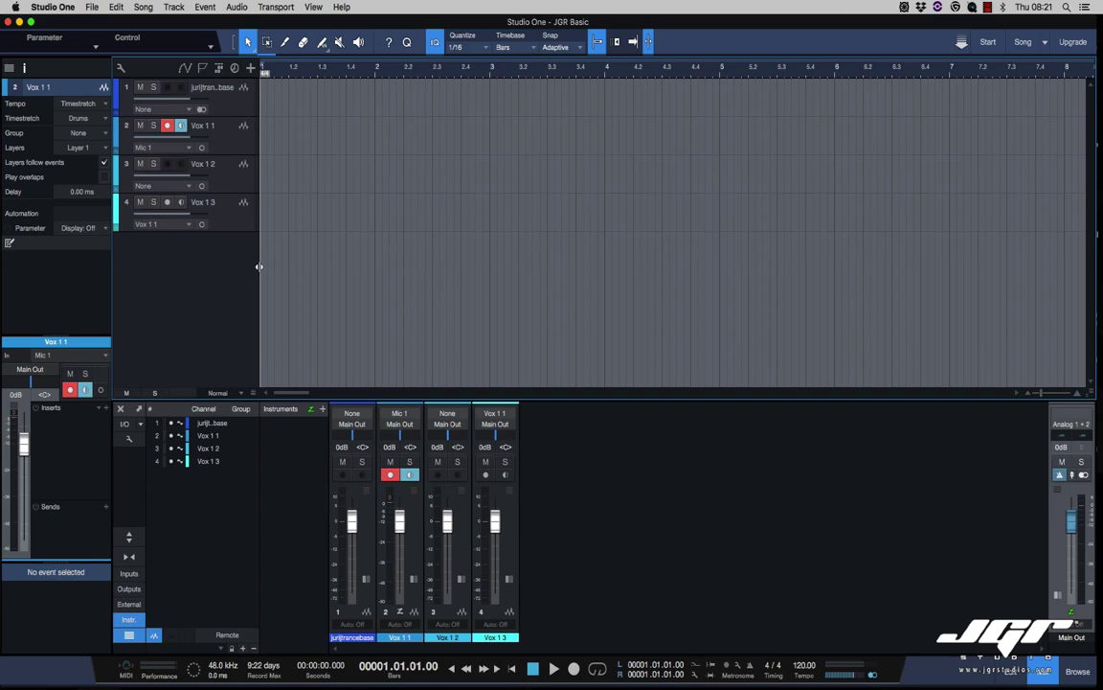
click(167, 126)
click(167, 126)
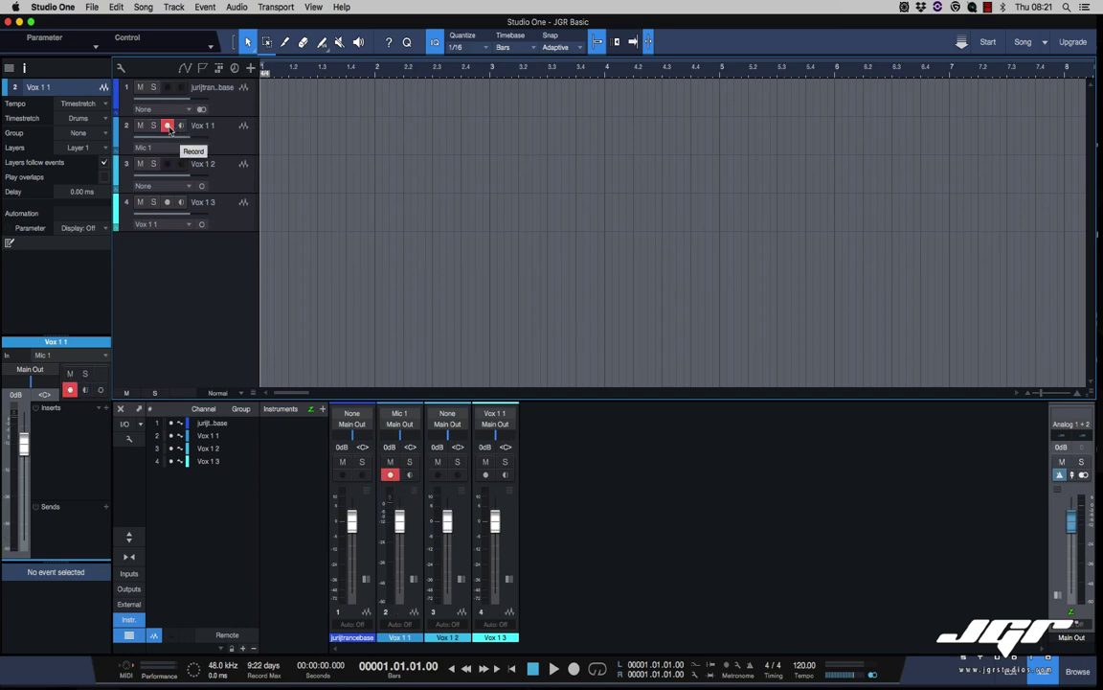
click(169, 129)
Step: Remove the trance base track, Vox 1 2 and Vox 1 3 from the song, keeping only Vox 1 1
click(202, 171)
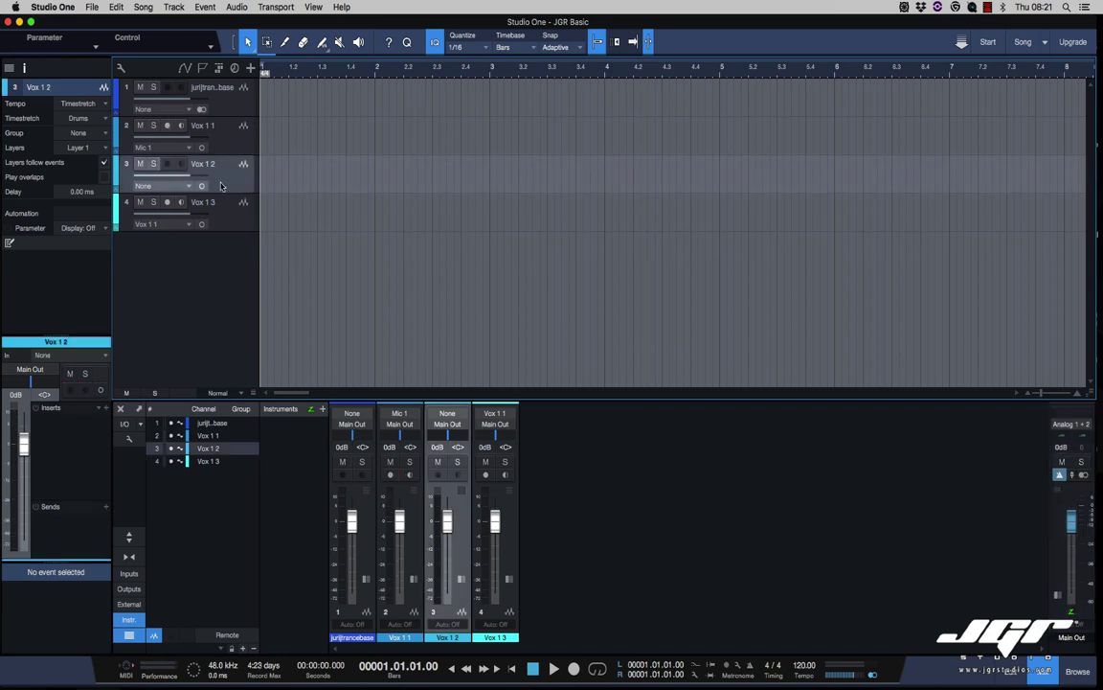
click(229, 110)
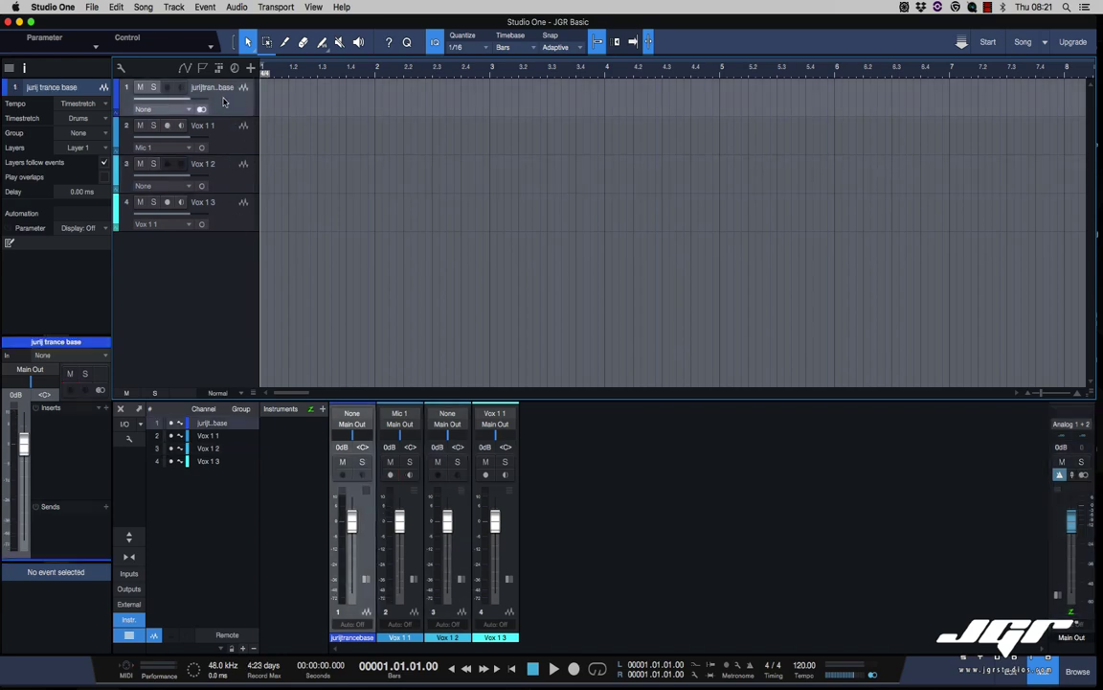
right_click(226, 106)
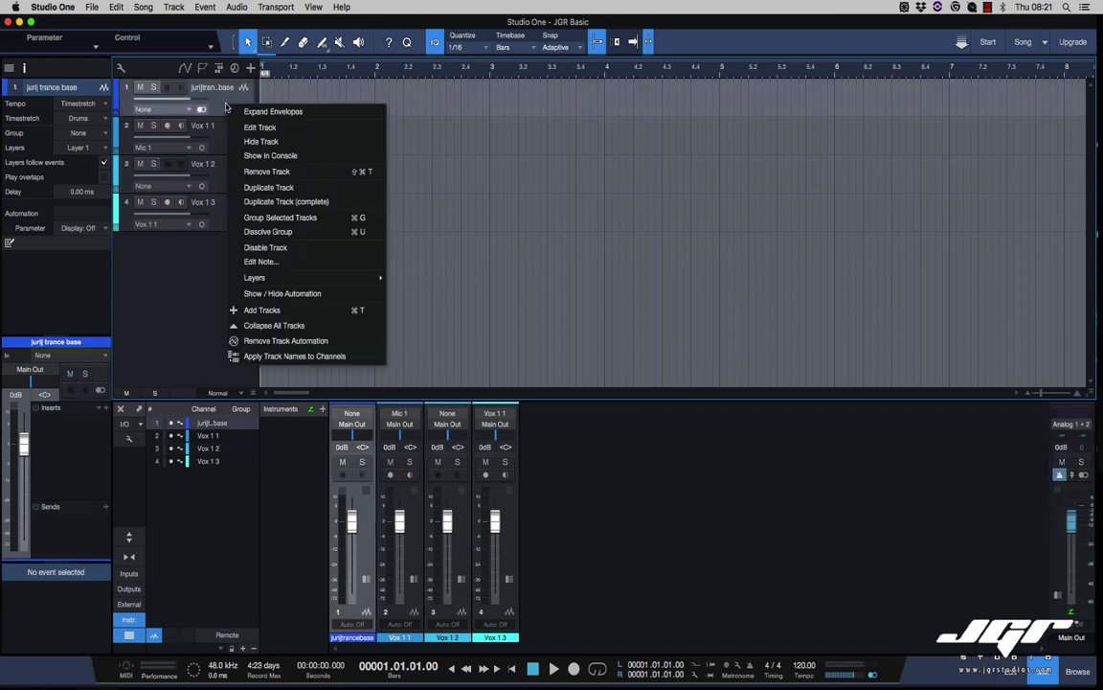
click(265, 170)
right_click(229, 137)
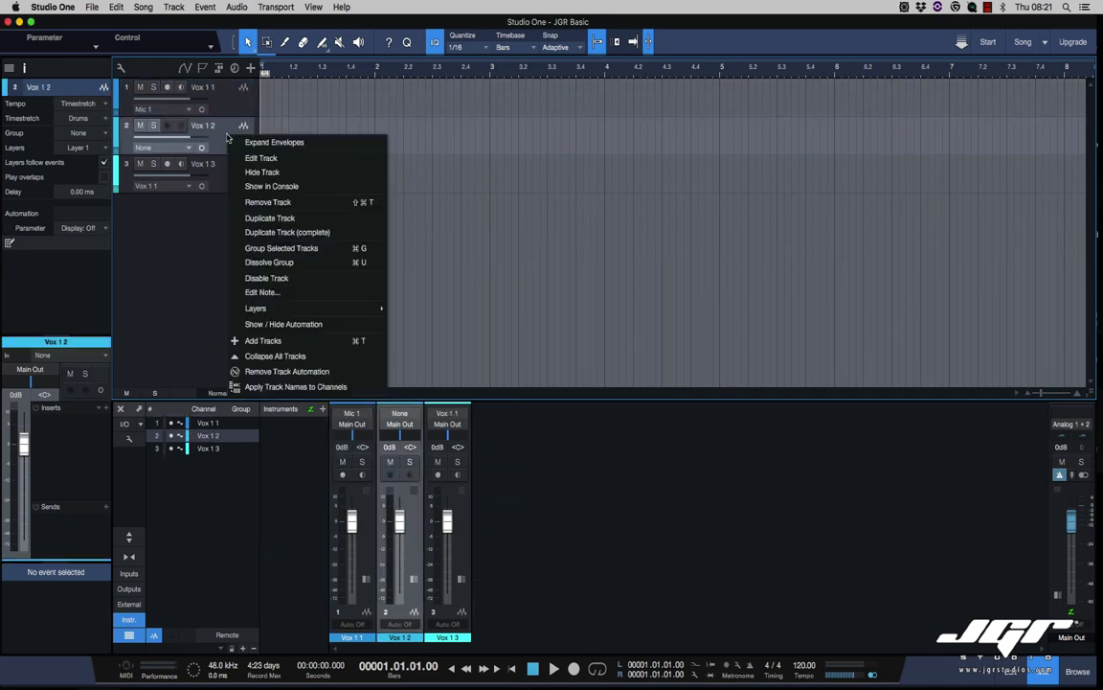
click(270, 203)
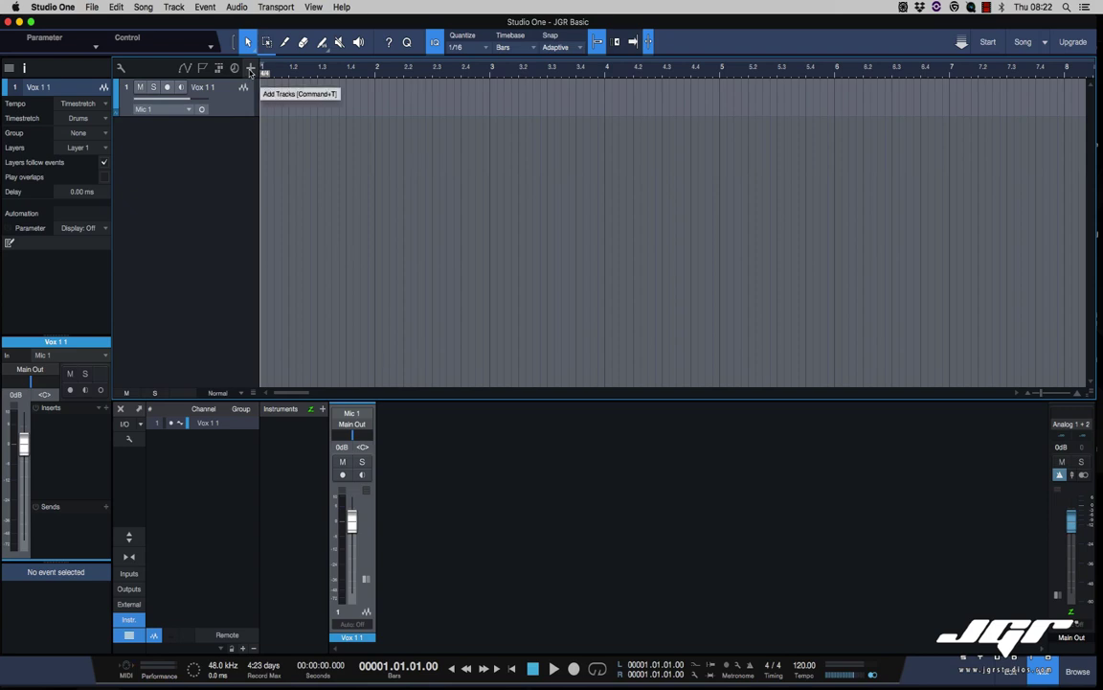
Step: Start adding a track named Key, with type Instrument and a count of 1
click(250, 69)
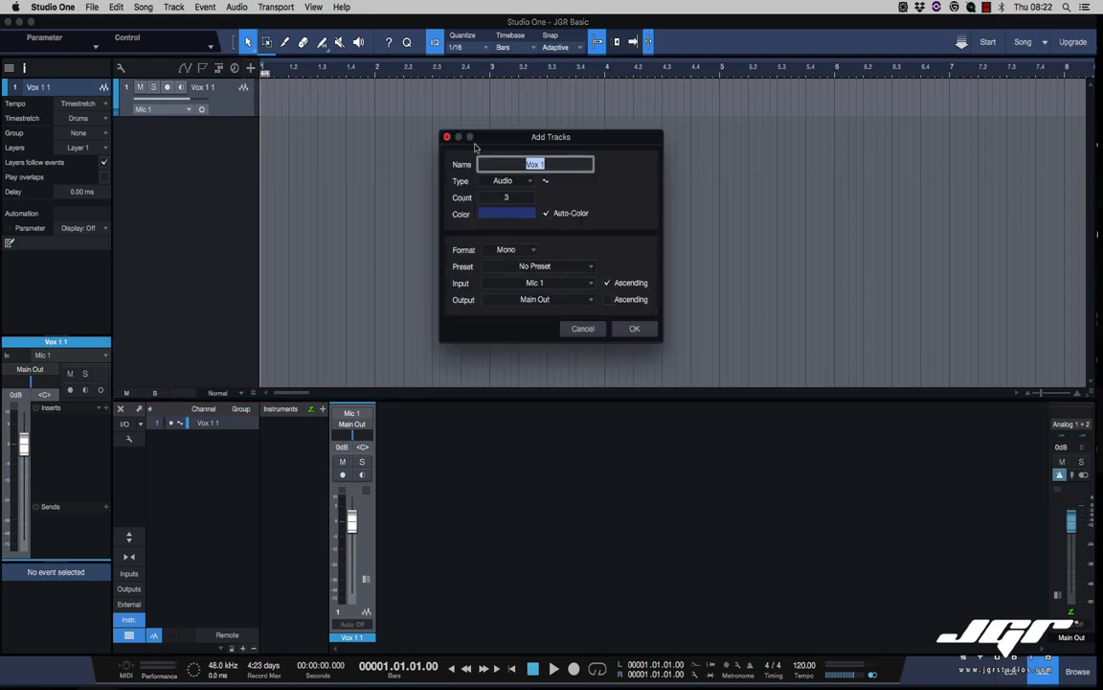
text(Key)
click(505, 180)
click(520, 207)
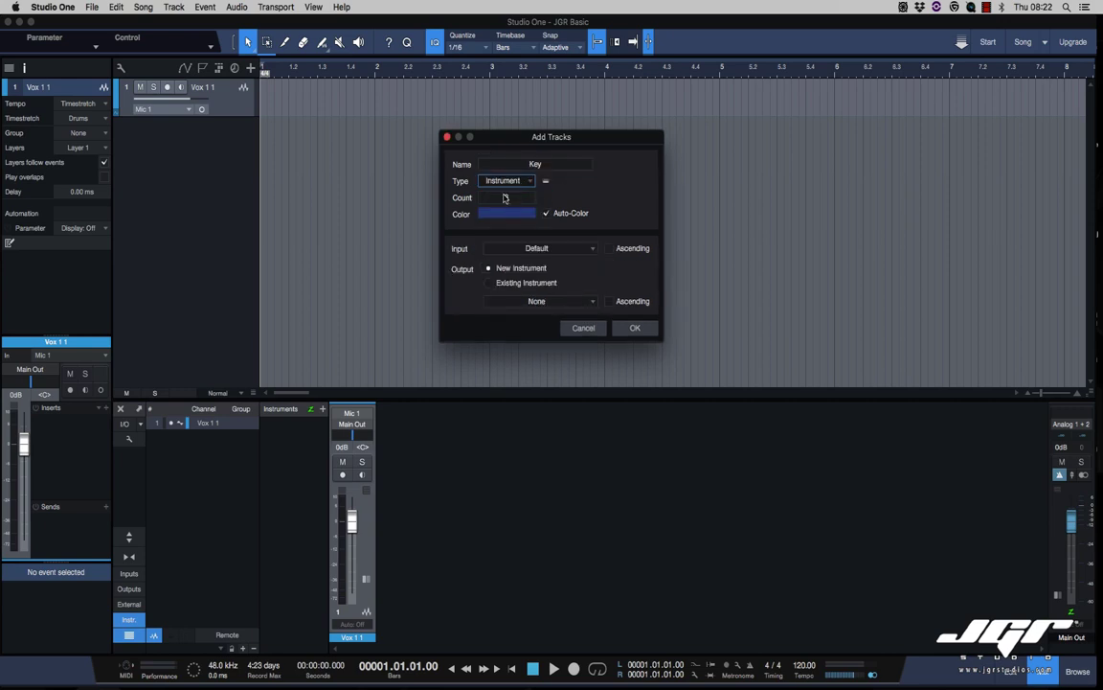
click(507, 197)
text(1)
Step: Set the new track's input to Kontrol S49 | Any, assign Presence as its new instrument, and create the track
click(591, 249)
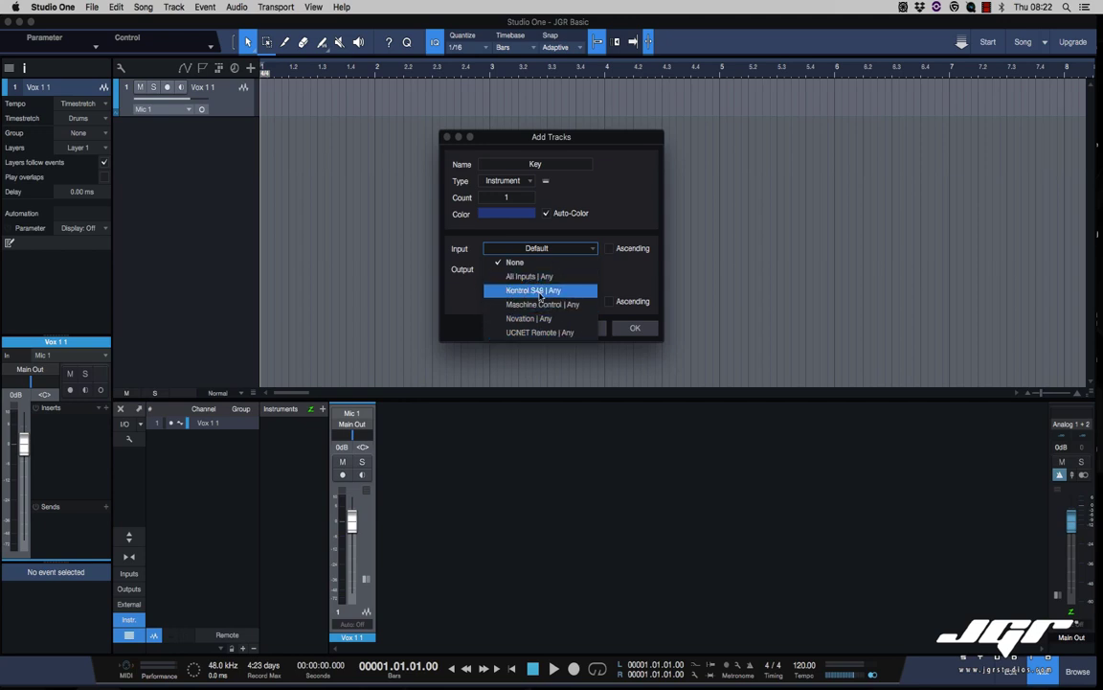
click(518, 292)
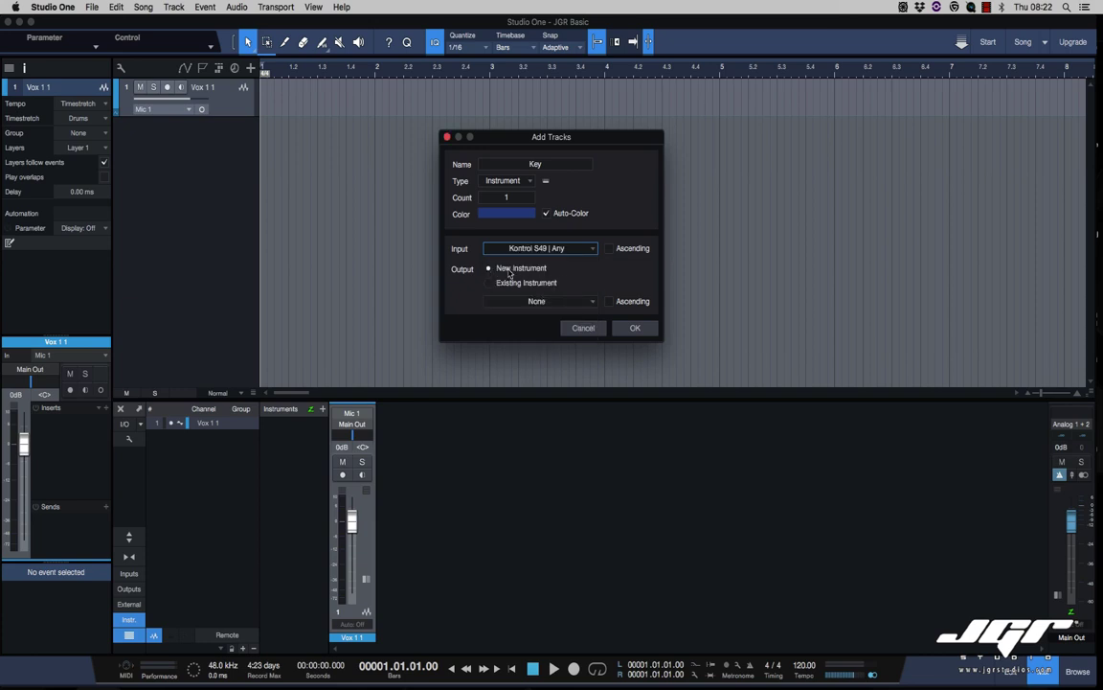
click(590, 303)
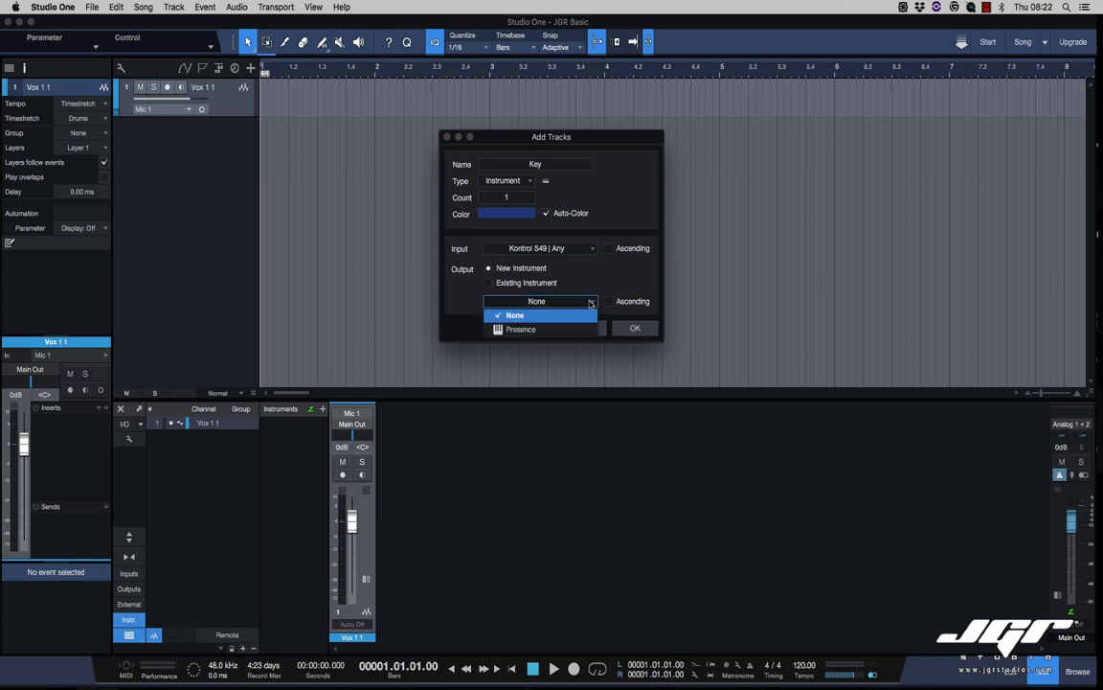
click(527, 330)
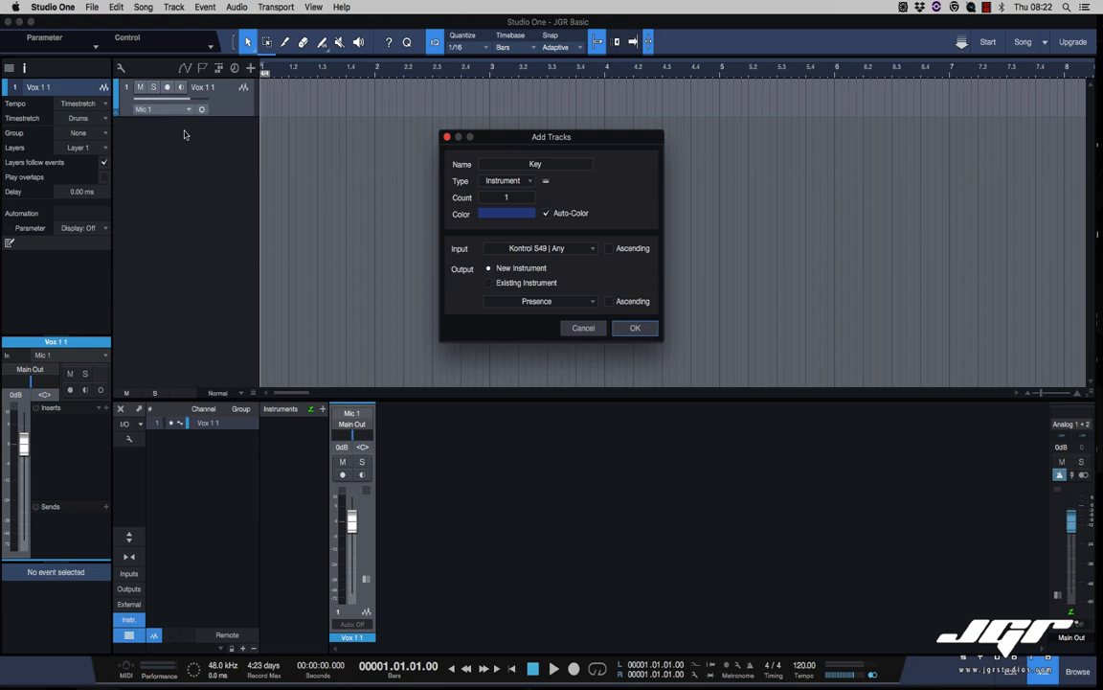
click(635, 328)
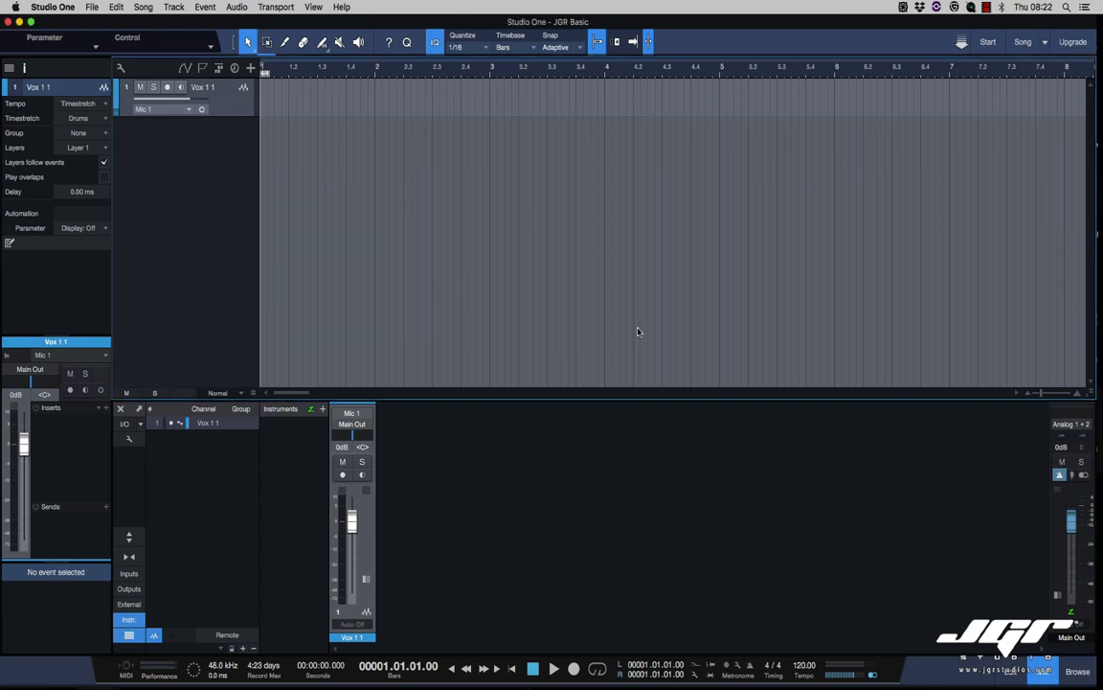
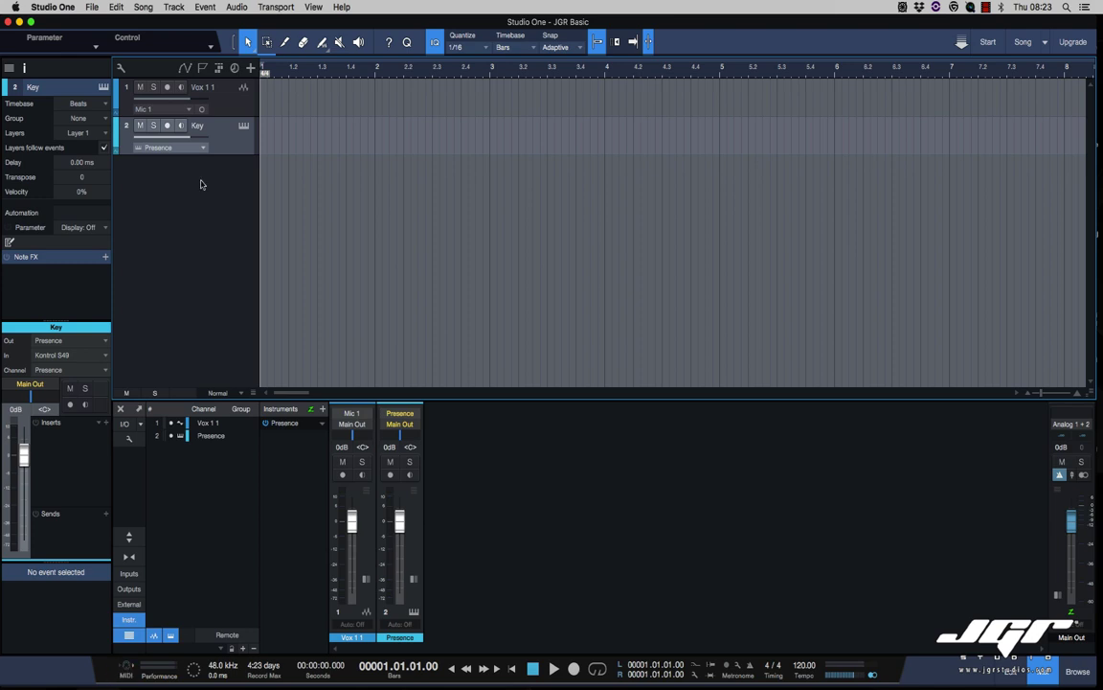
Step: Enable monitoring on the Key track and open its Presence instrument editor, placed clear of the track list
click(182, 126)
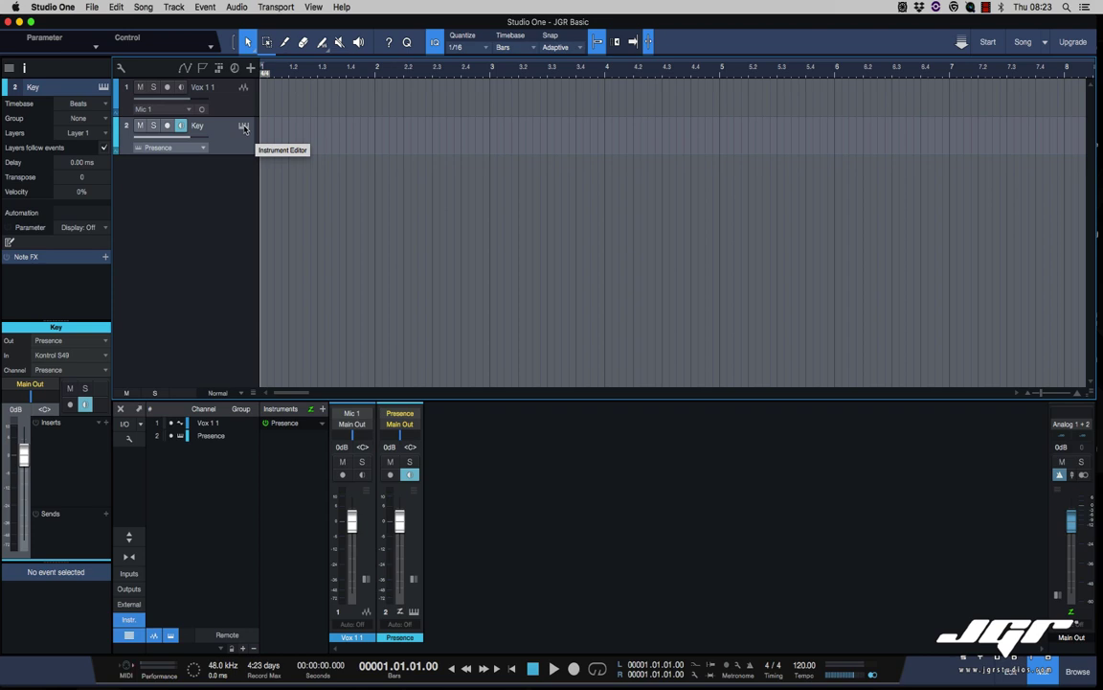
click(245, 127)
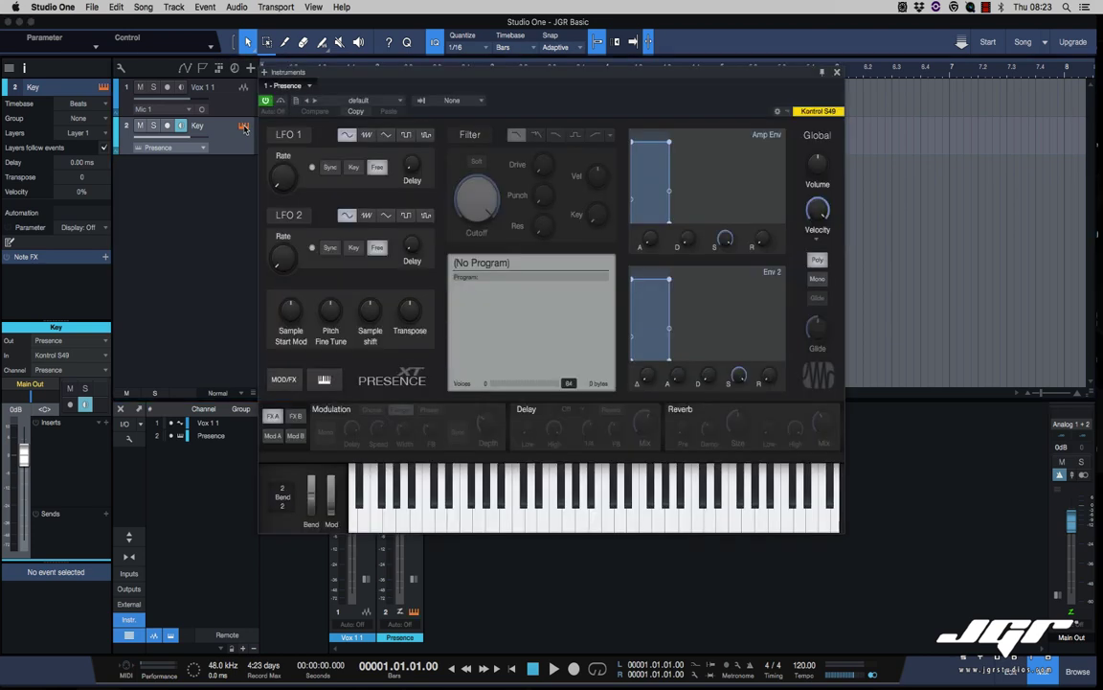
drag(423, 96, 557, 113)
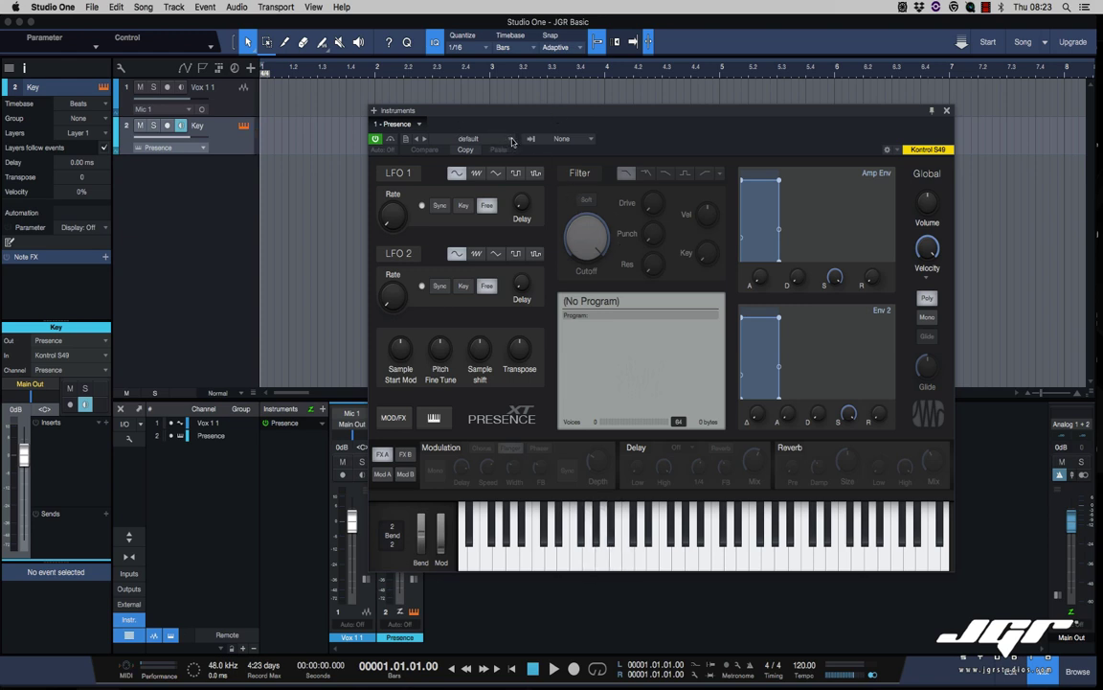
Step: Load the Stage Piano preset from the Keyboards folder of Artist Instruments into Presence
click(511, 141)
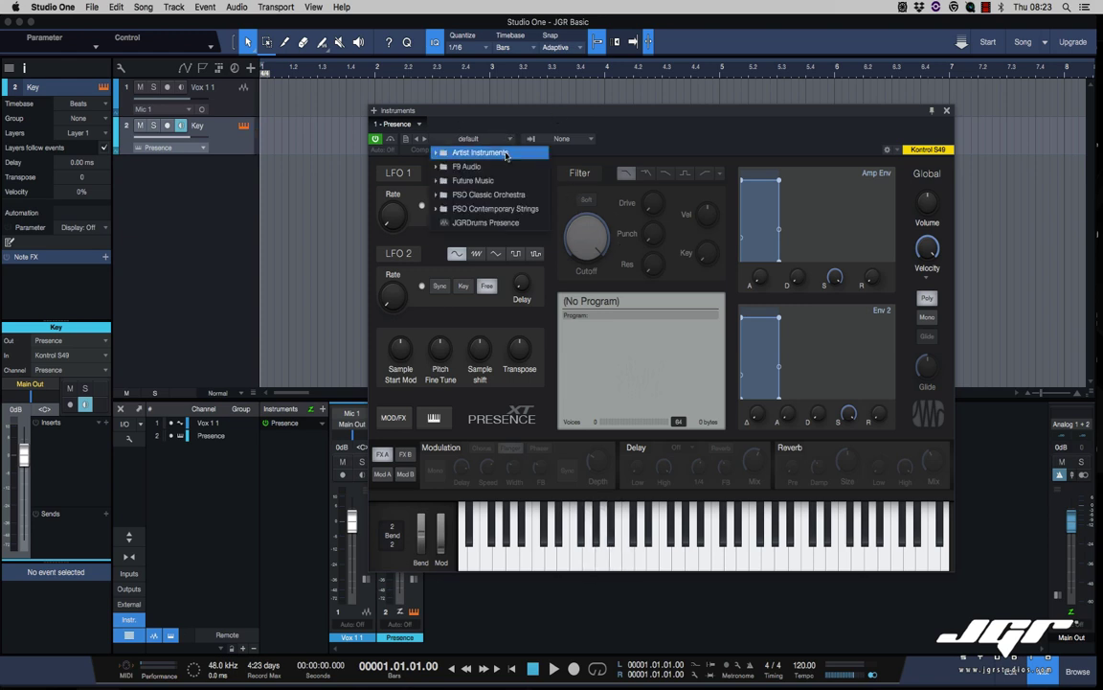
click(506, 154)
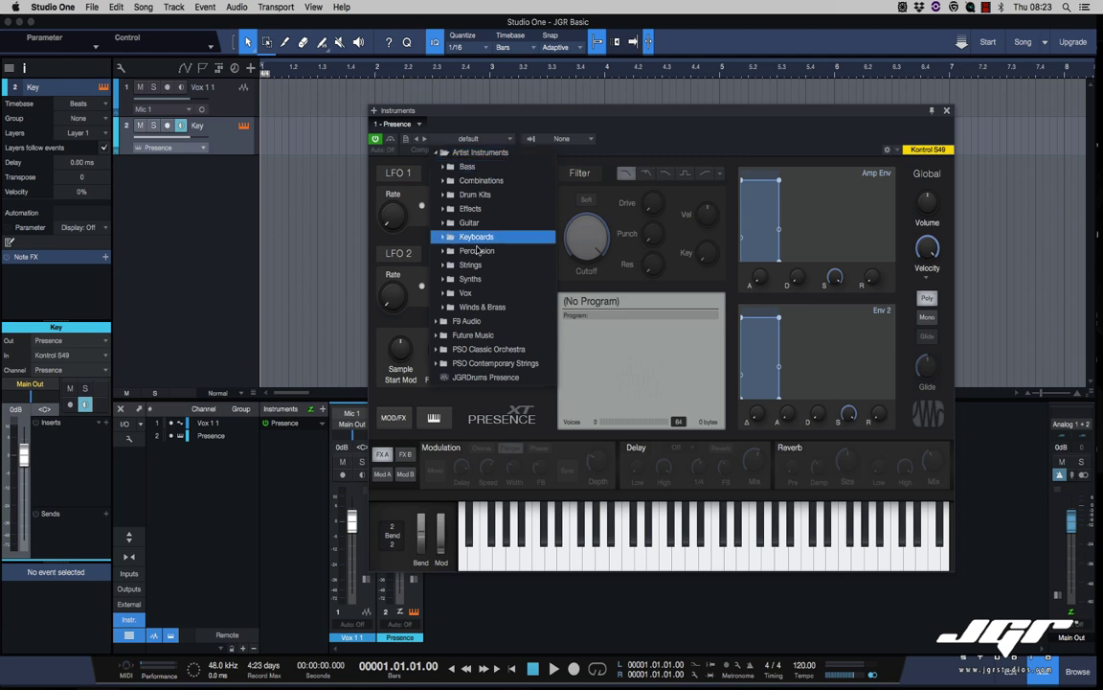
click(479, 237)
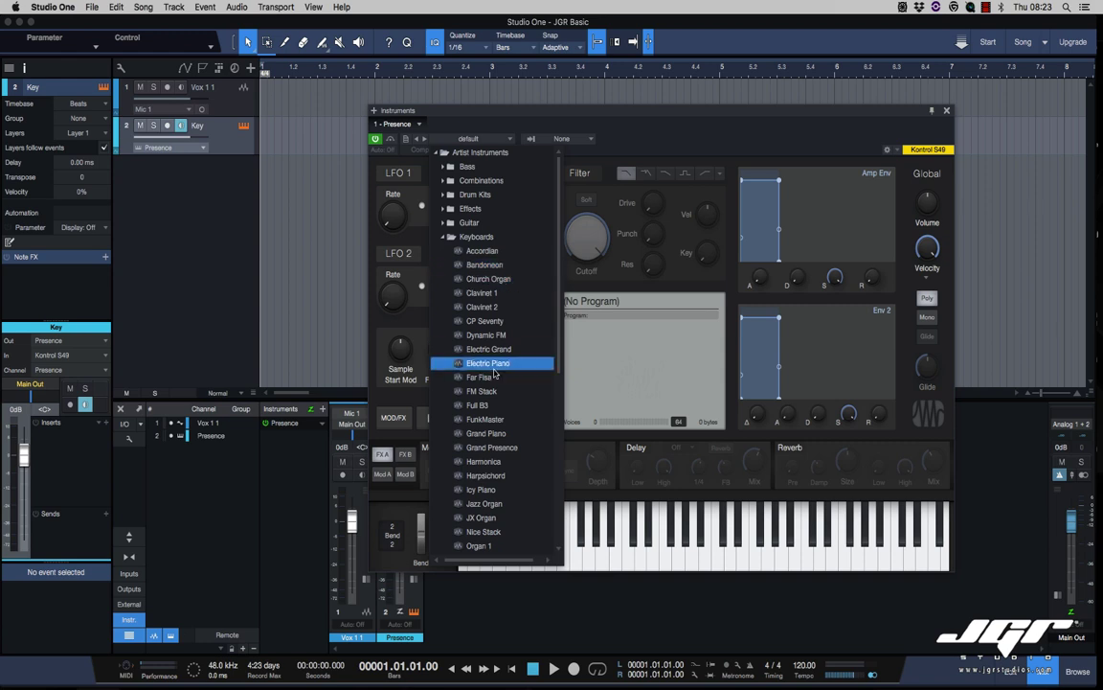
scroll(493, 377, down, 6)
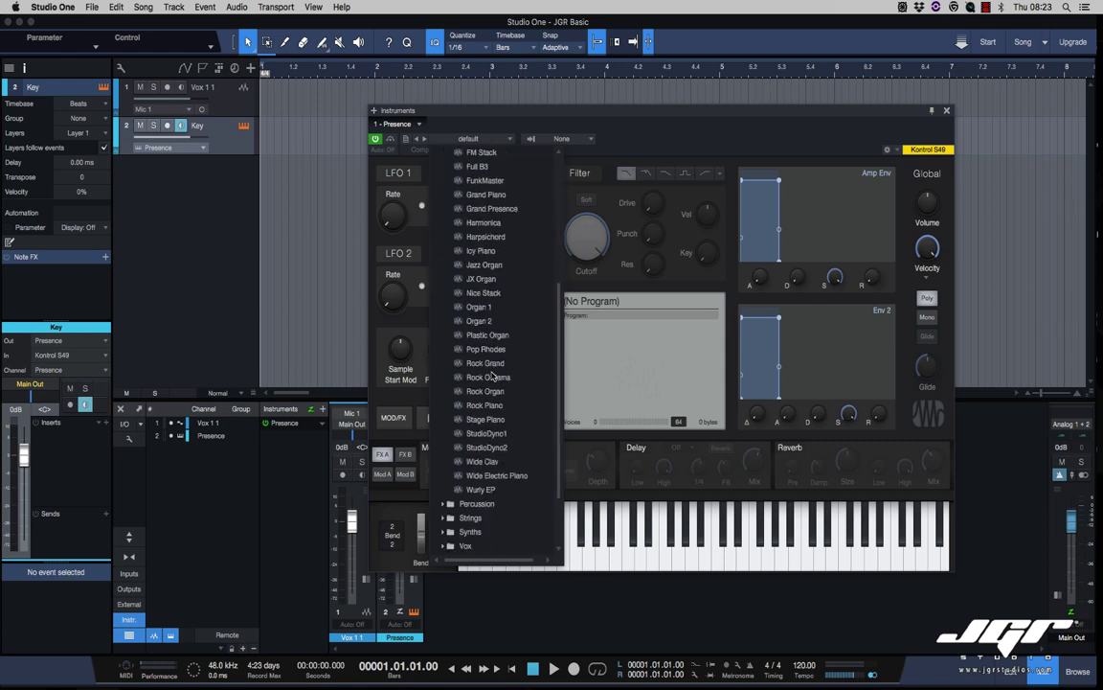
click(486, 419)
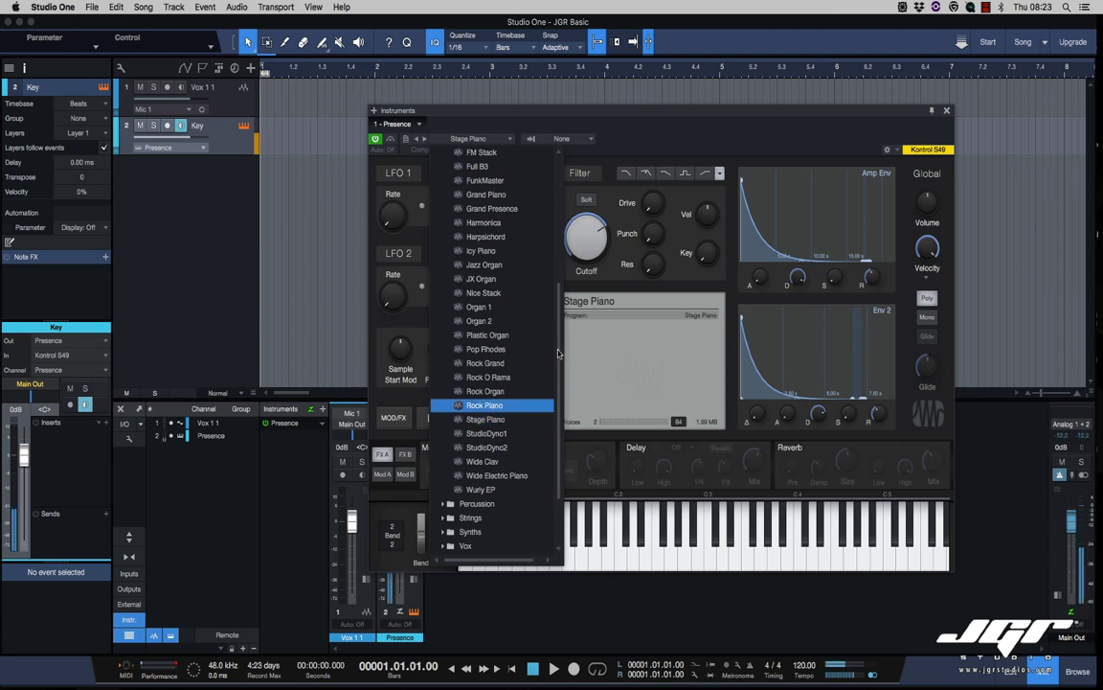
click(210, 191)
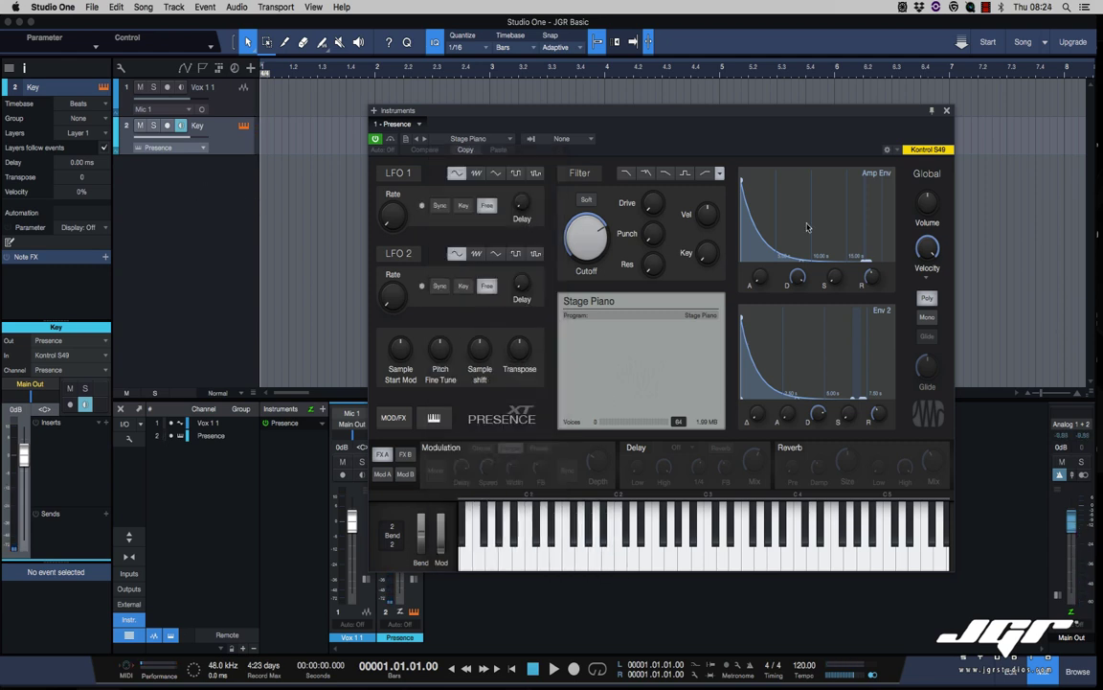
Step: Load the Organ 1 keyboard preset into the Key track's Presence instrument
key(super+Tab)
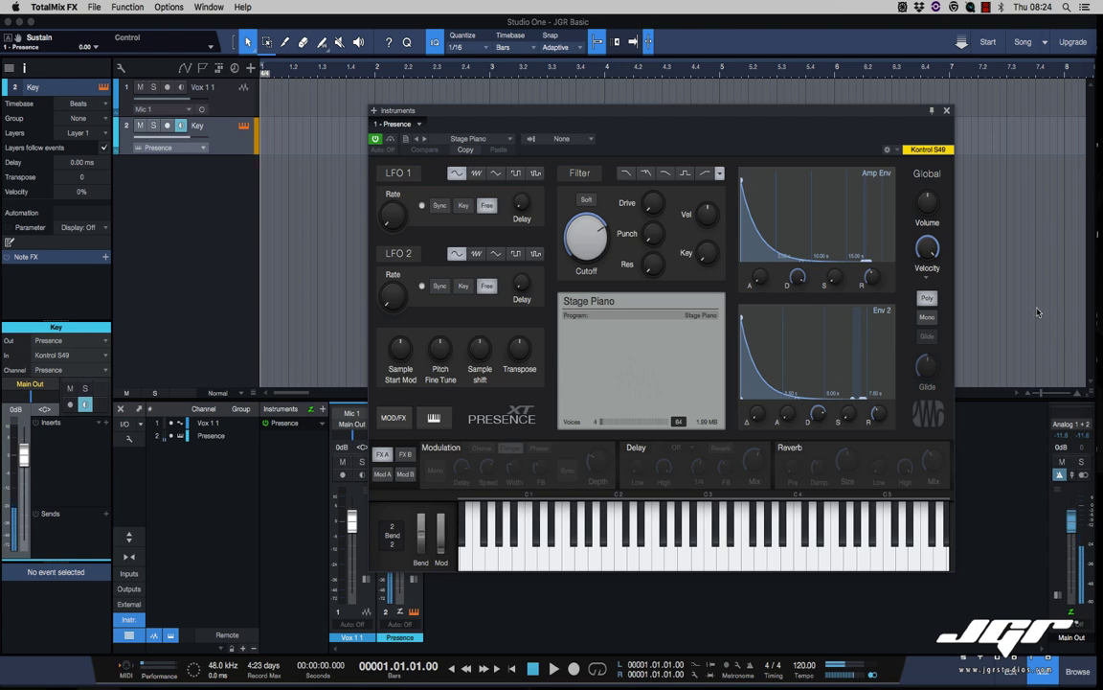
drag(811, 113, 808, 110)
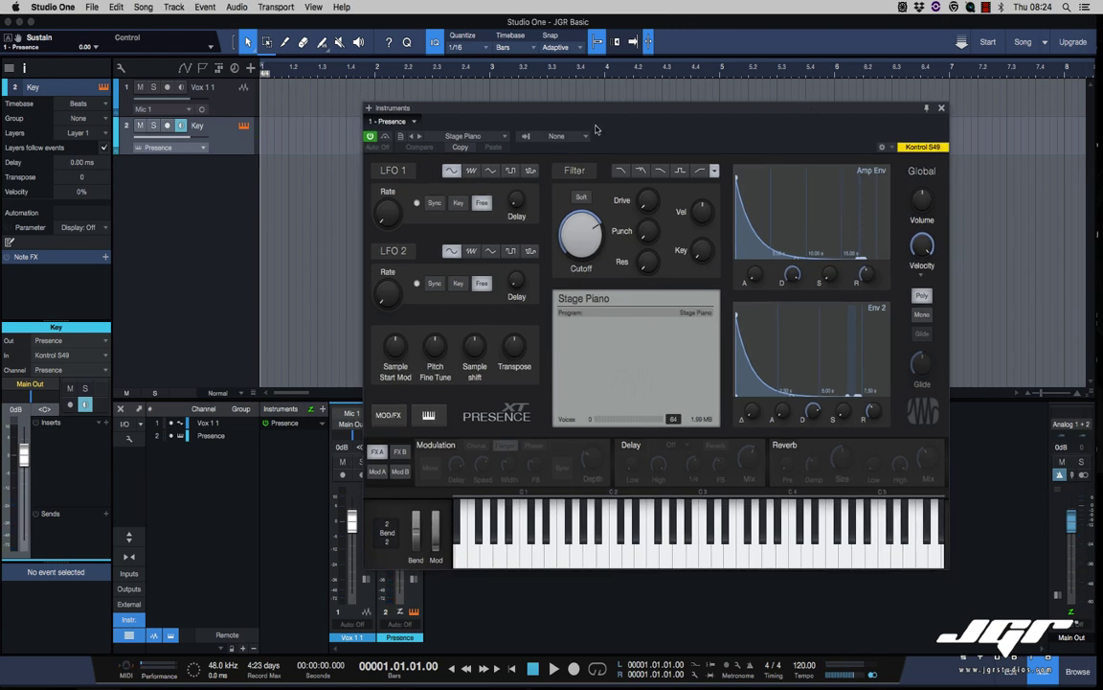
click(506, 137)
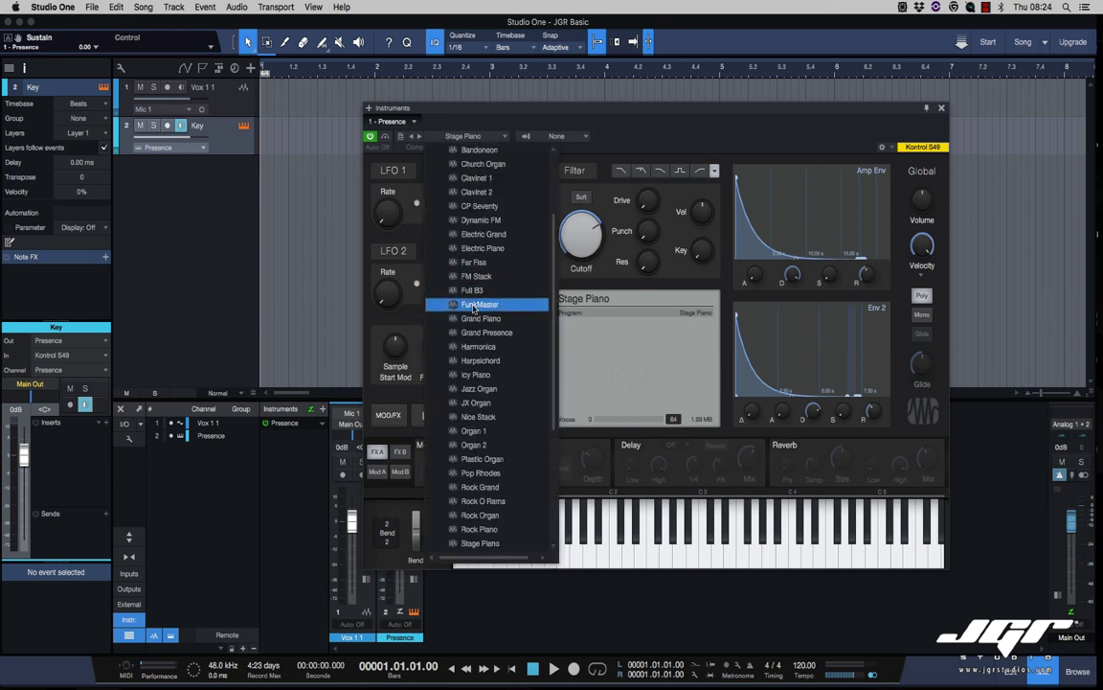
click(474, 431)
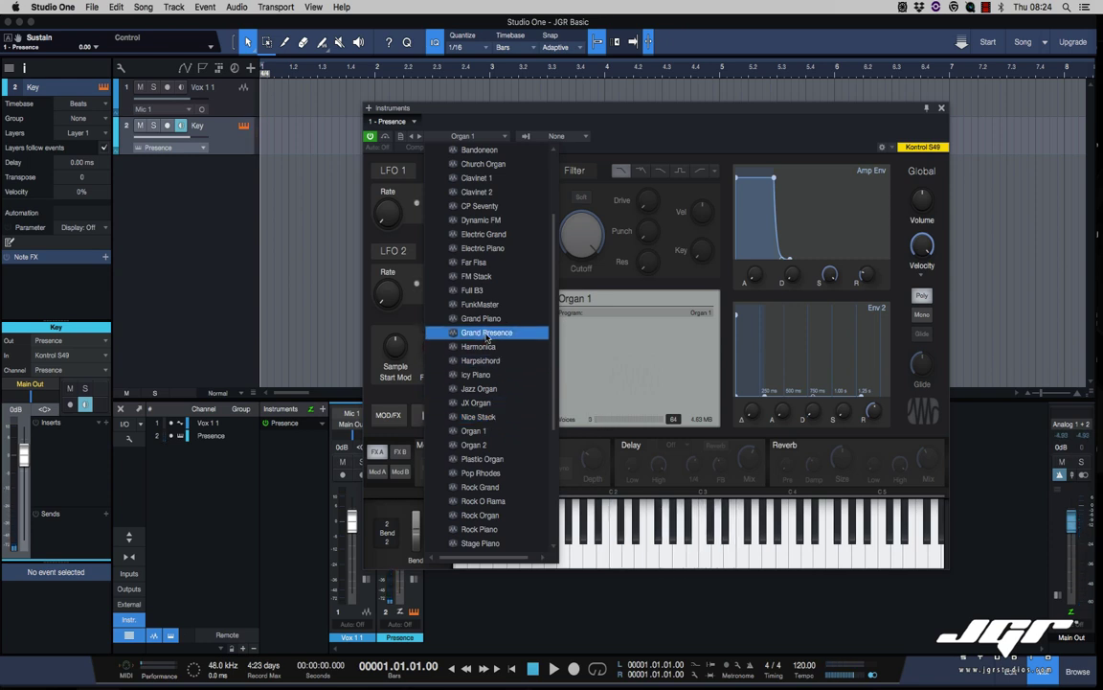
Step: Try the FM Stack and Church Organ keyboard presets in the Key track's Presence instrument
click(486, 277)
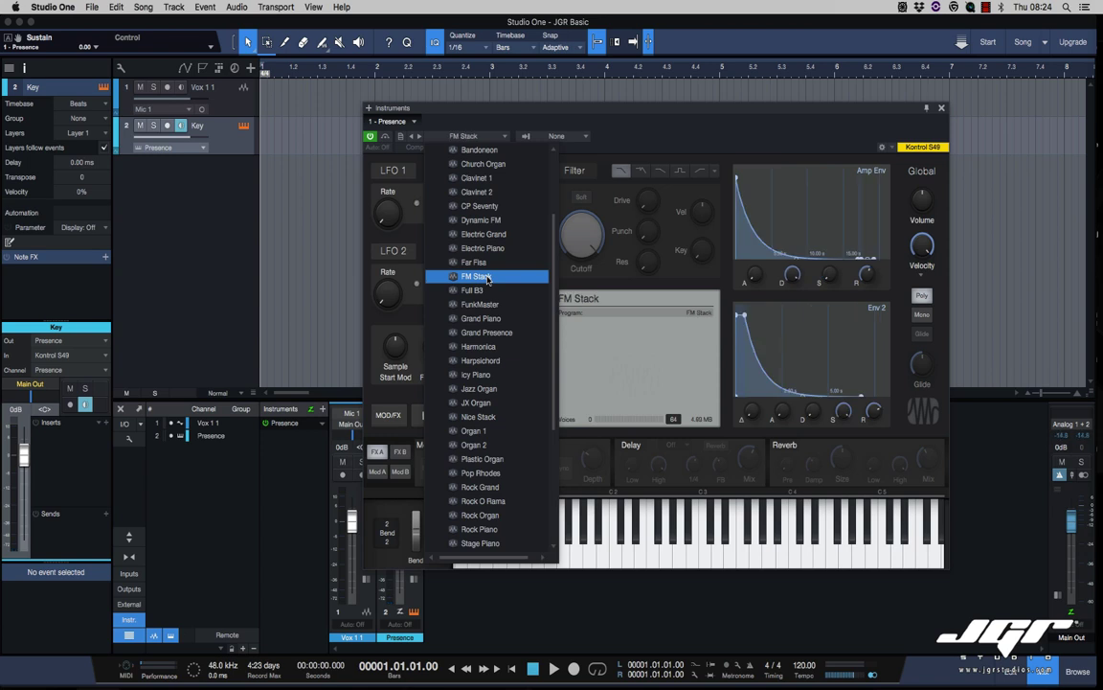
click(472, 168)
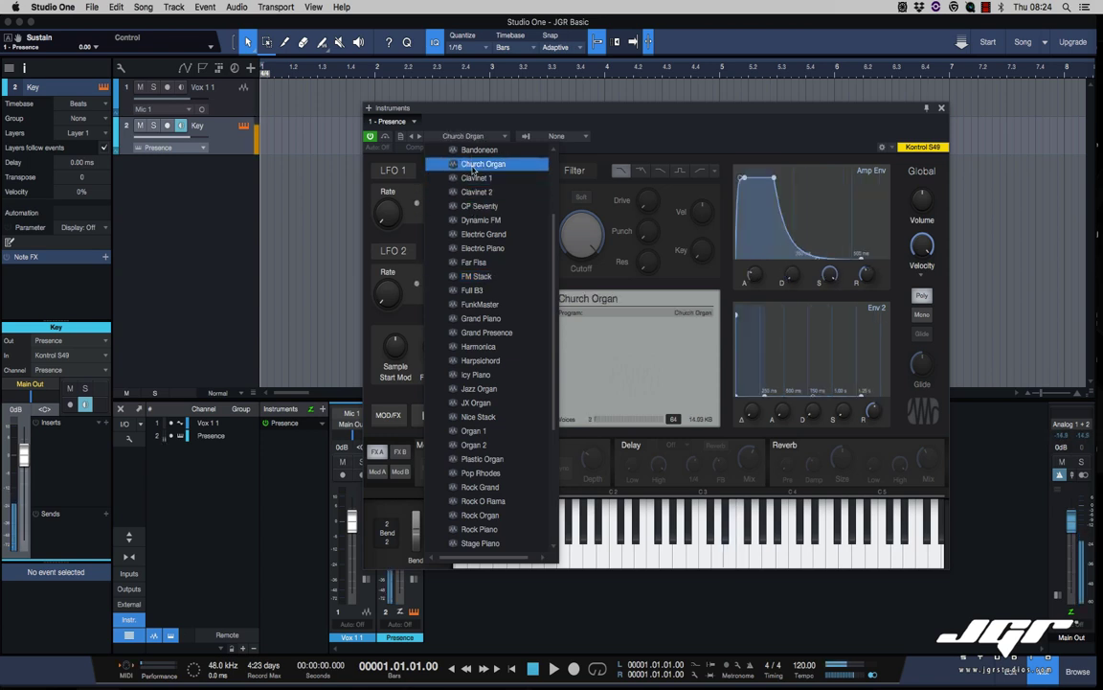
Step: Load the Basic Kit preset from the Drum Kits folder into Presence and move the instrument window clear of the mixer channels
scroll(469, 172, up, 5)
click(438, 235)
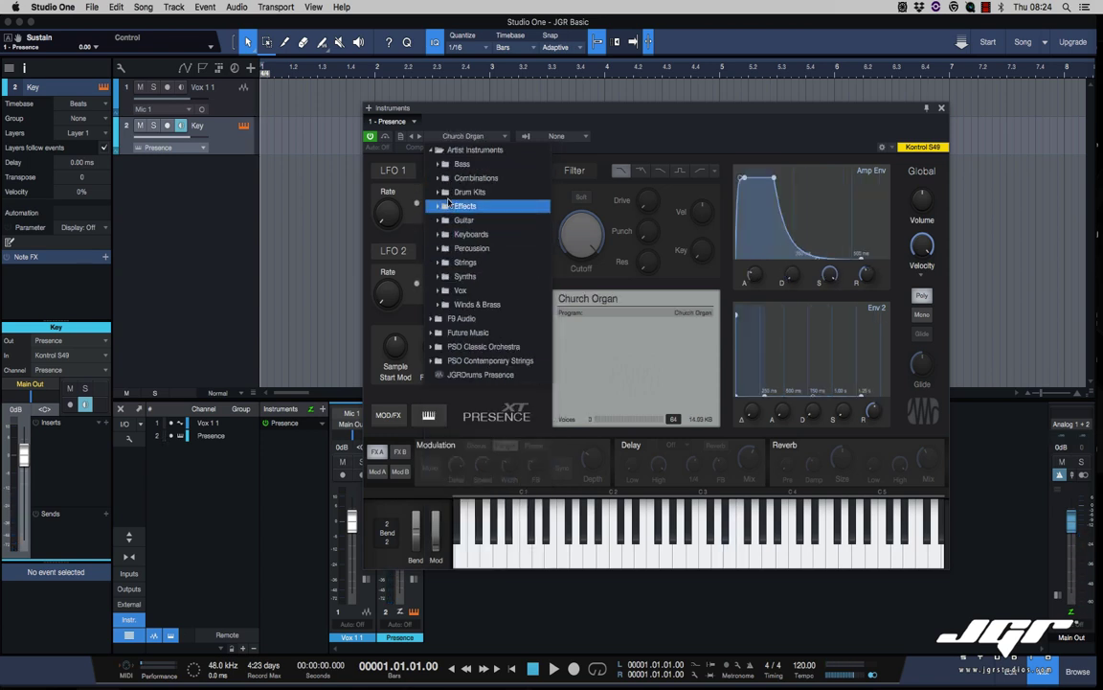
click(440, 192)
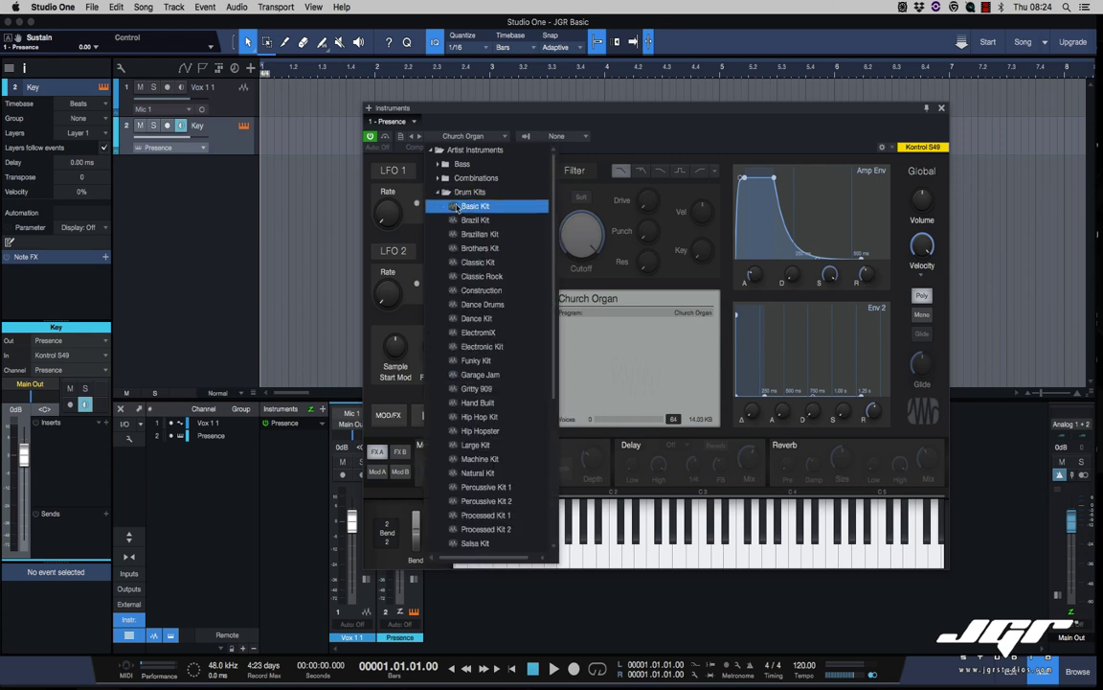
click(456, 208)
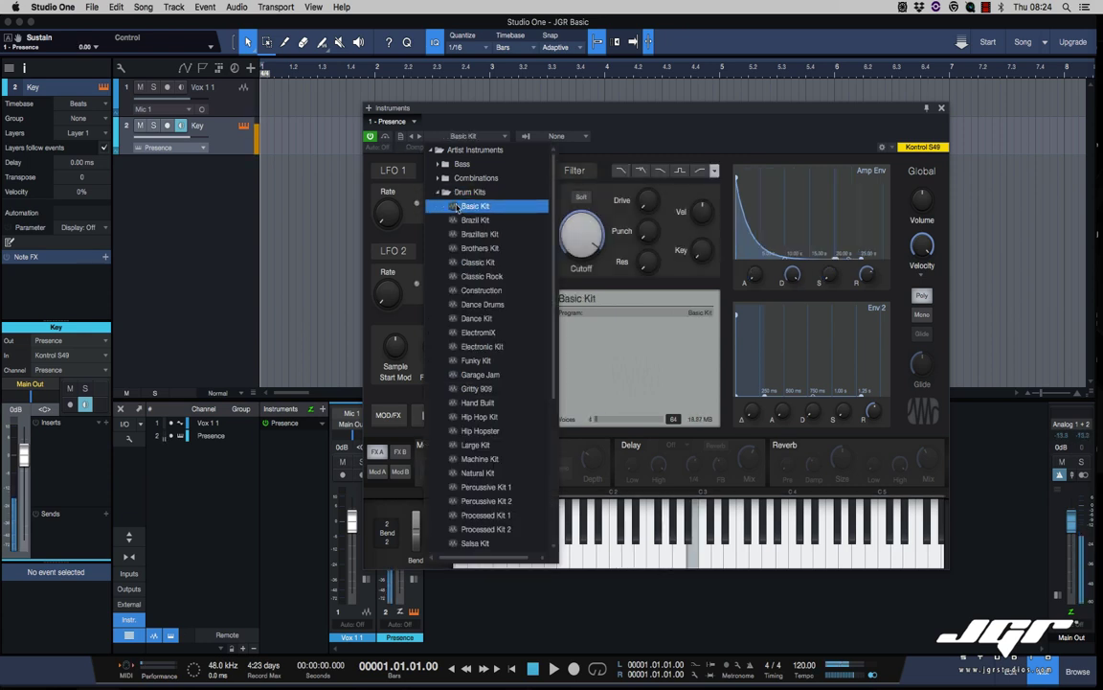
click(631, 138)
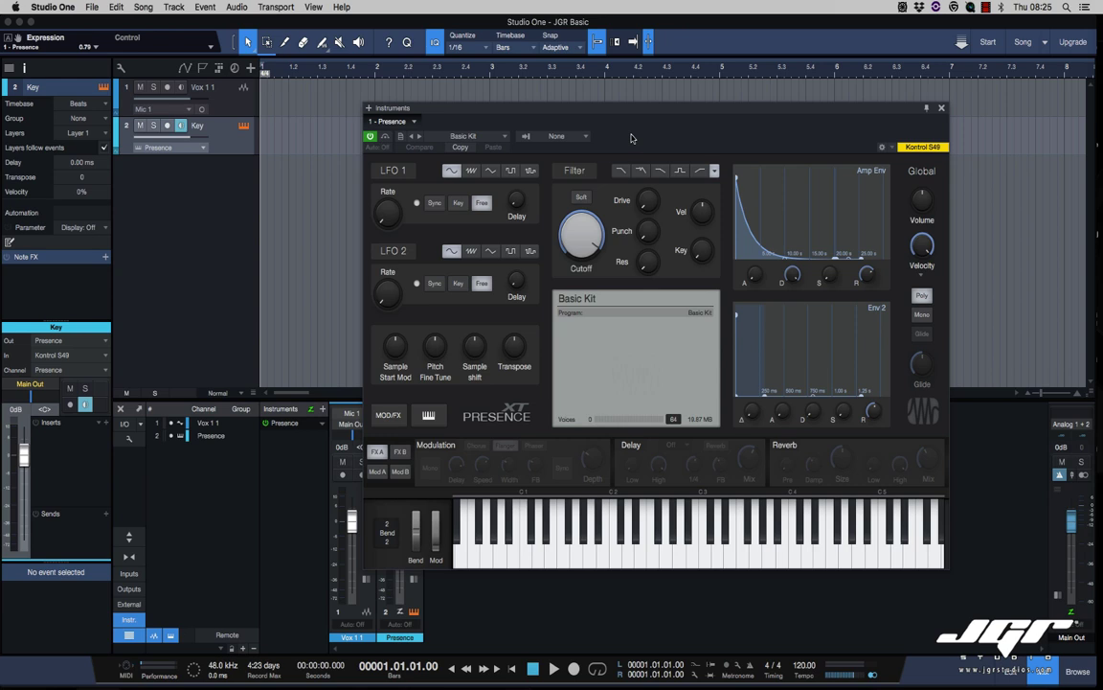
drag(634, 111, 600, 109)
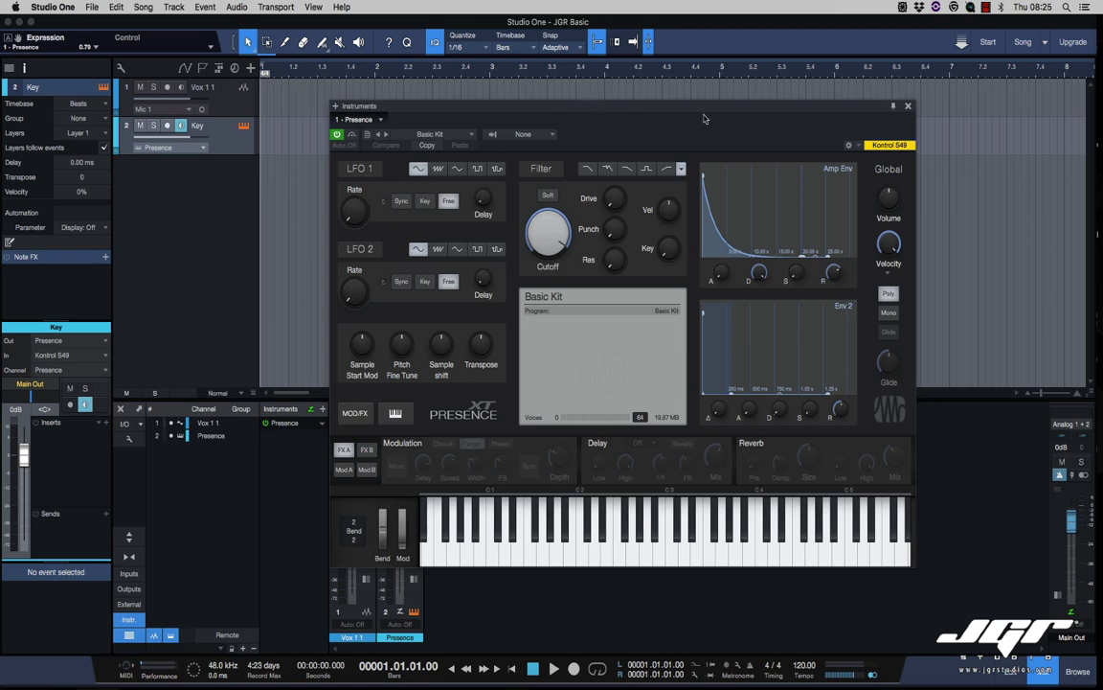
drag(634, 100, 728, 100)
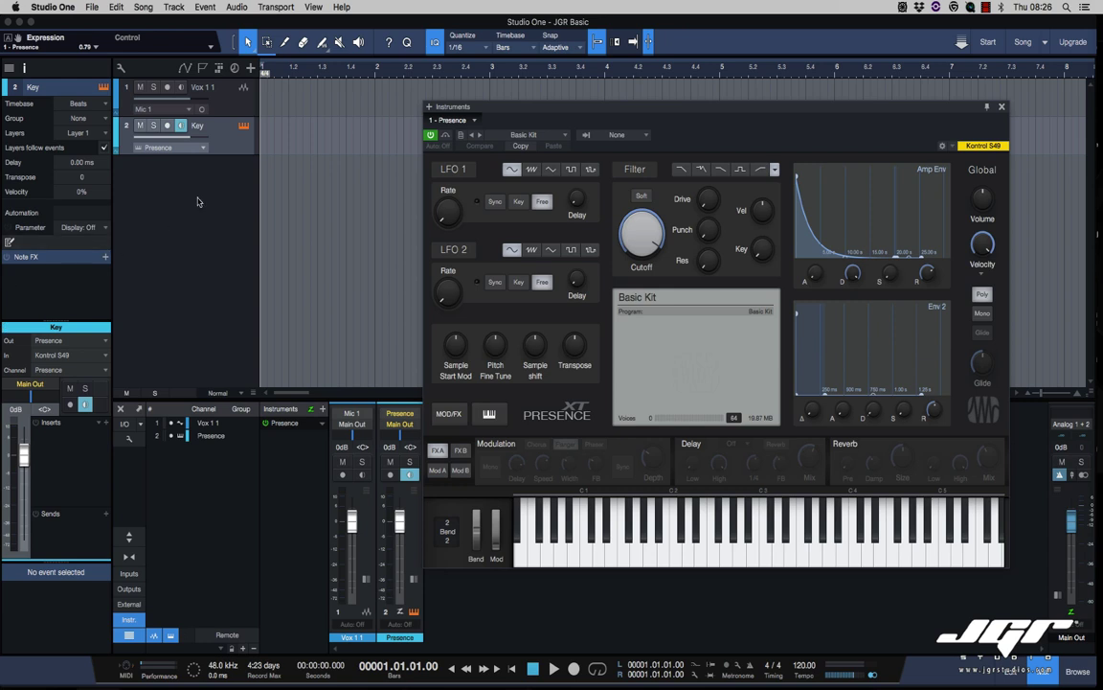
Step: Record a four-bar drum part on the armed Key track with the metronome on, and move the part to start at bar 1
click(166, 125)
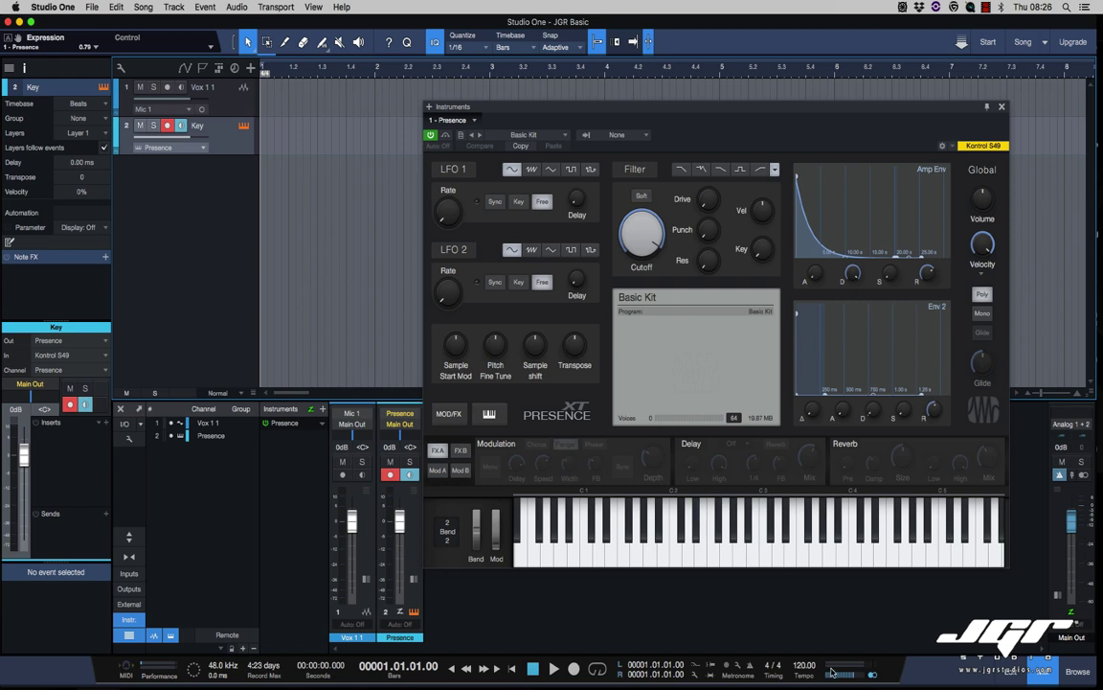
click(750, 665)
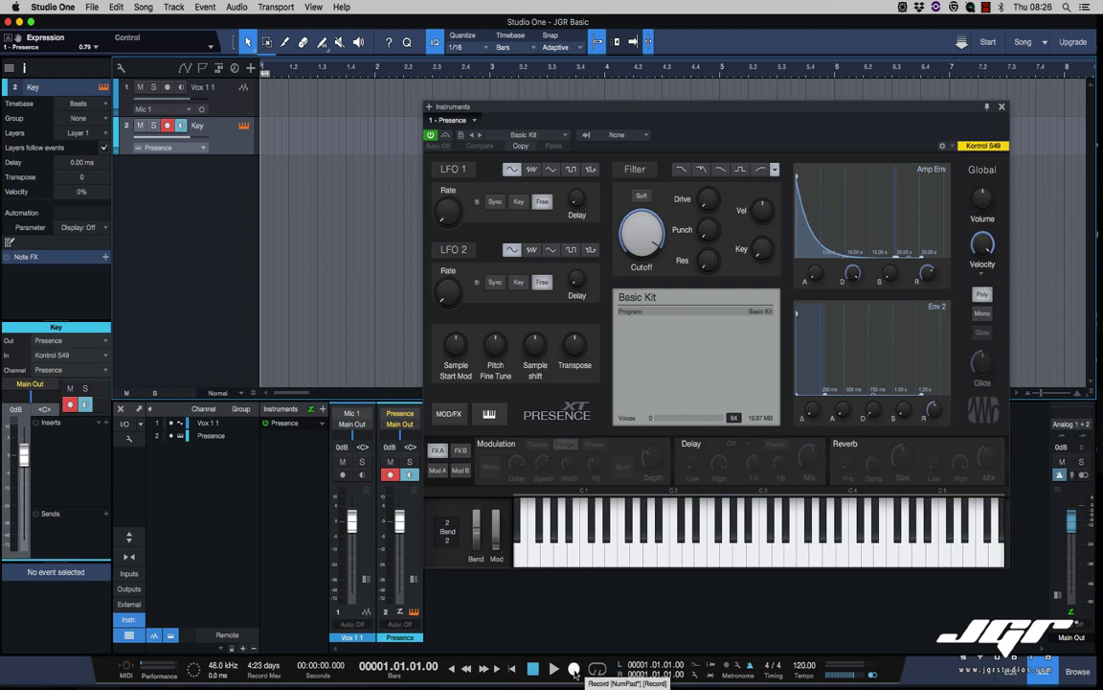
click(575, 669)
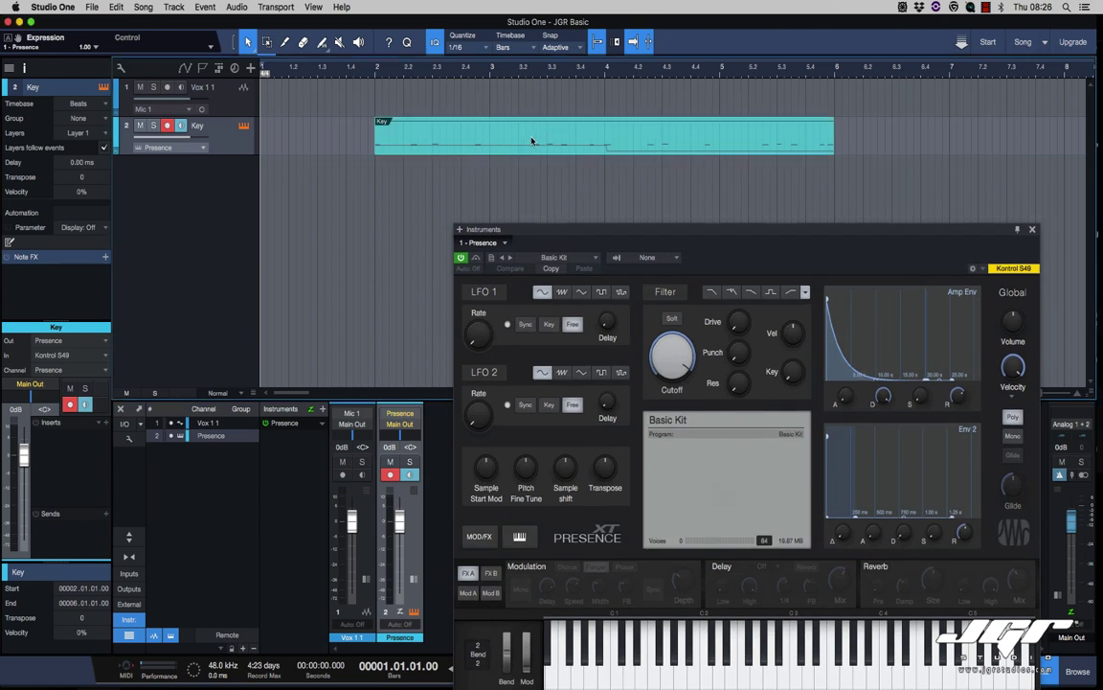
drag(635, 140, 539, 140)
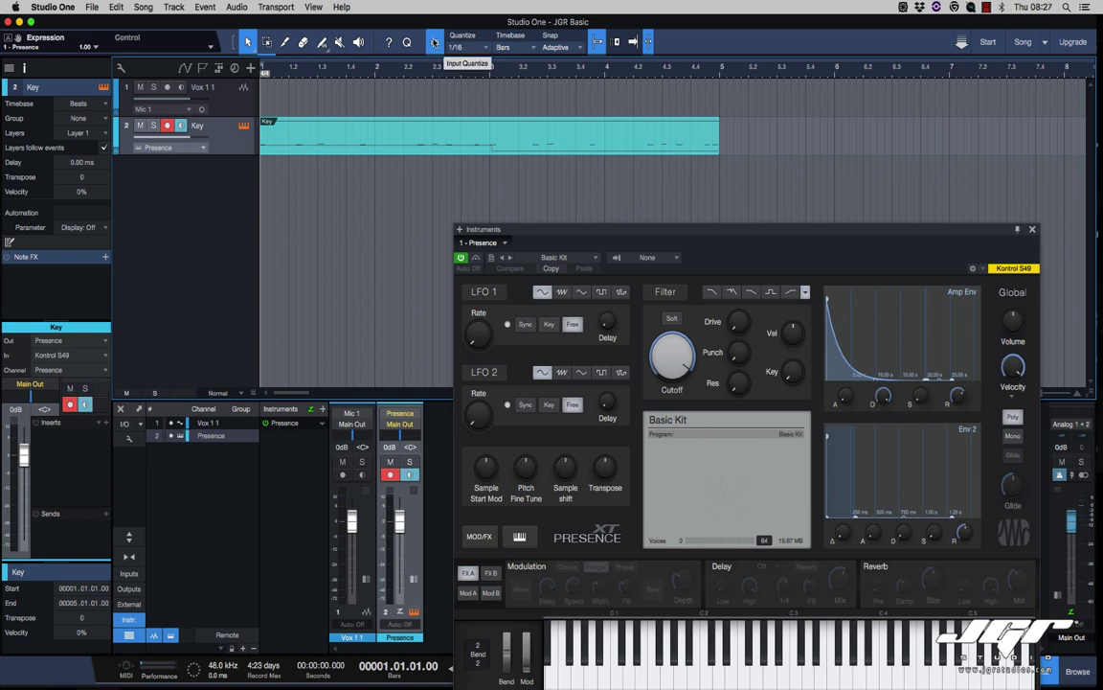
Step: Close the Presence window and show the recorded Key part in an enlarged note editor
double_click(503, 144)
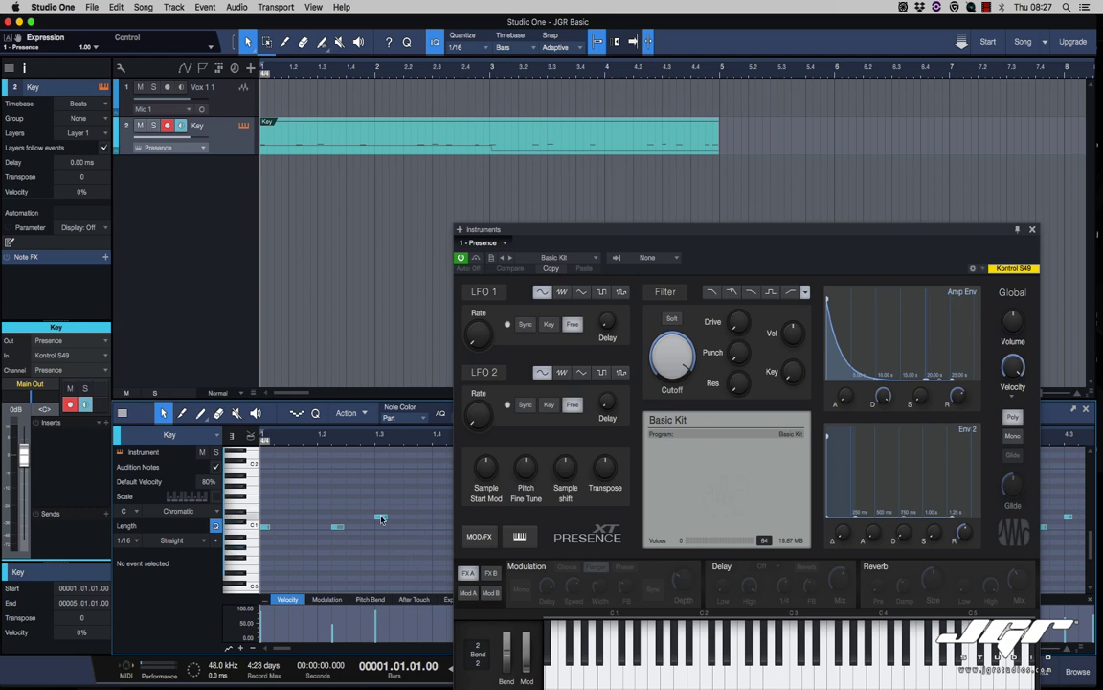
click(1032, 230)
click(1011, 671)
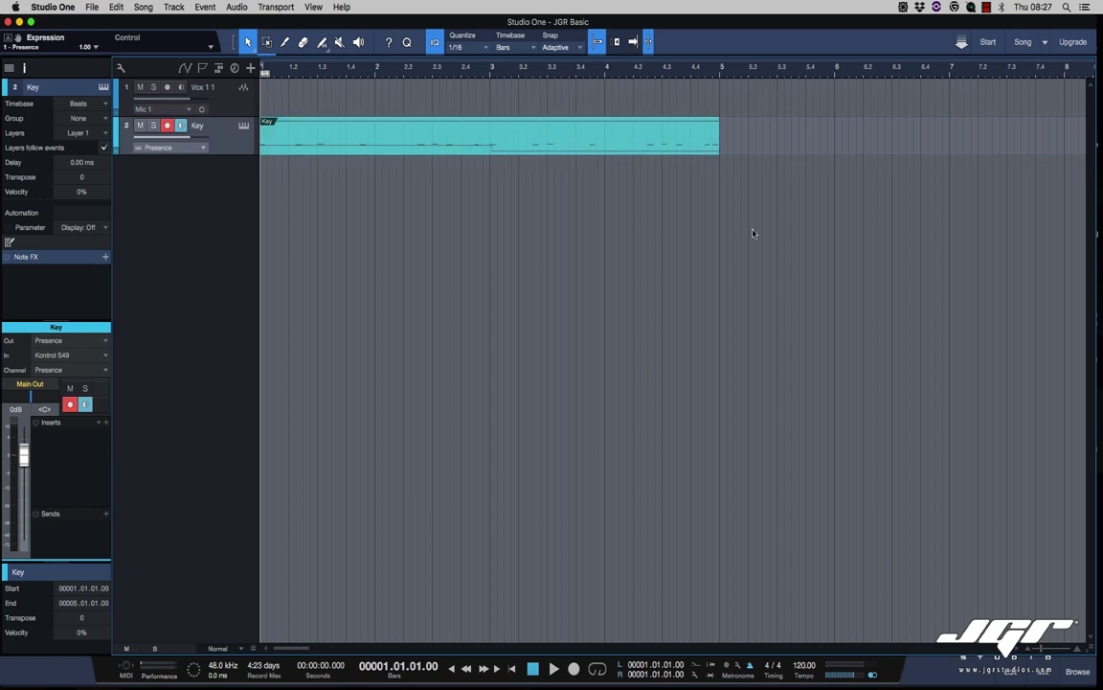
click(1011, 672)
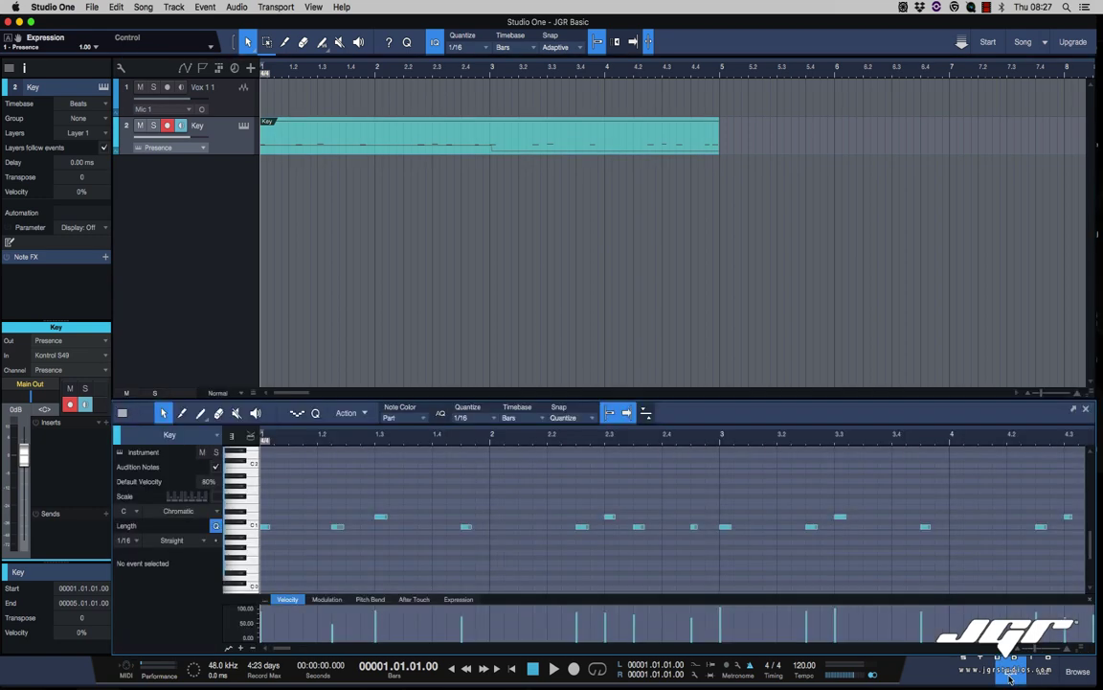
drag(636, 324, 636, 139)
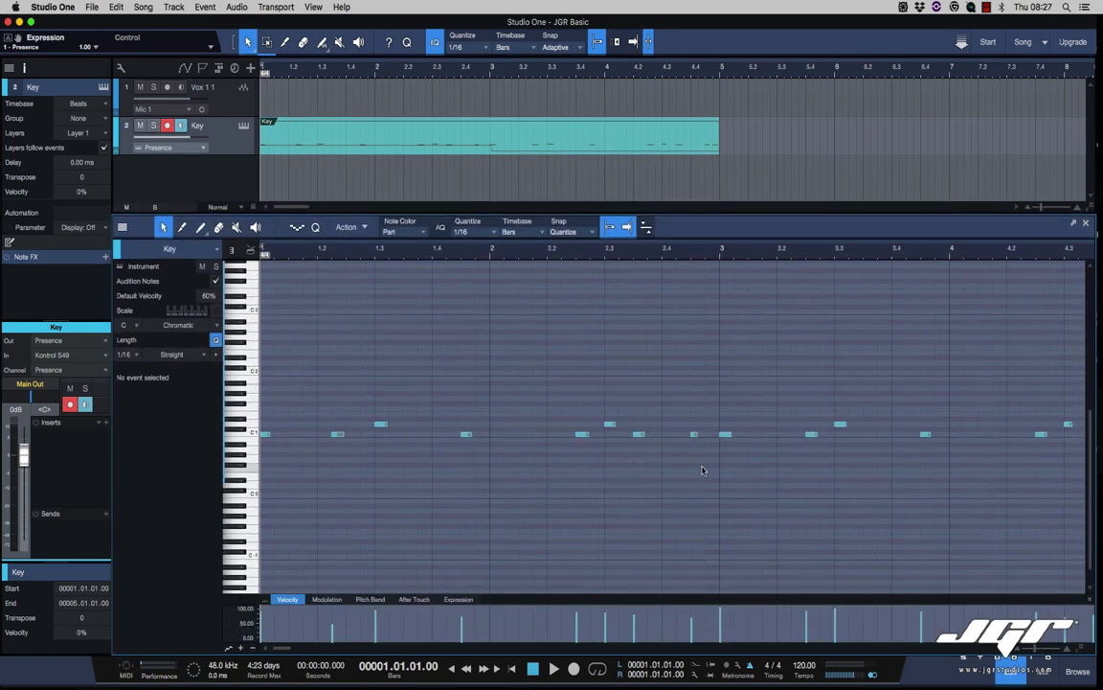
Step: Play back the part and move the second-to-last C1 note earlier, to 4.4.2
key(space)
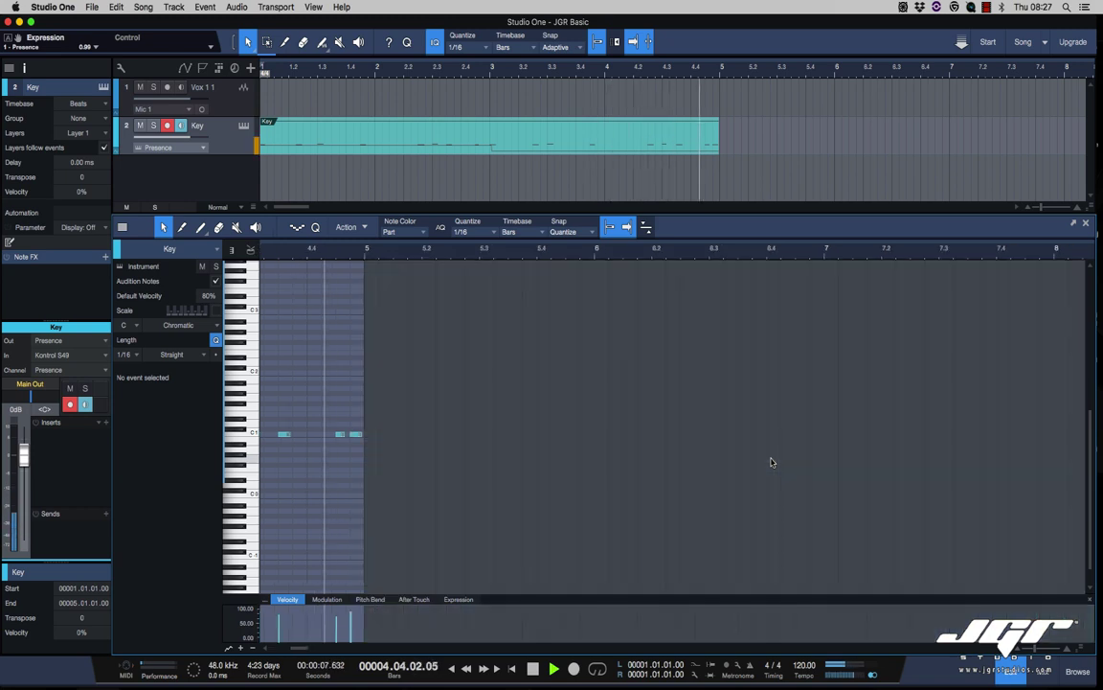
key(space)
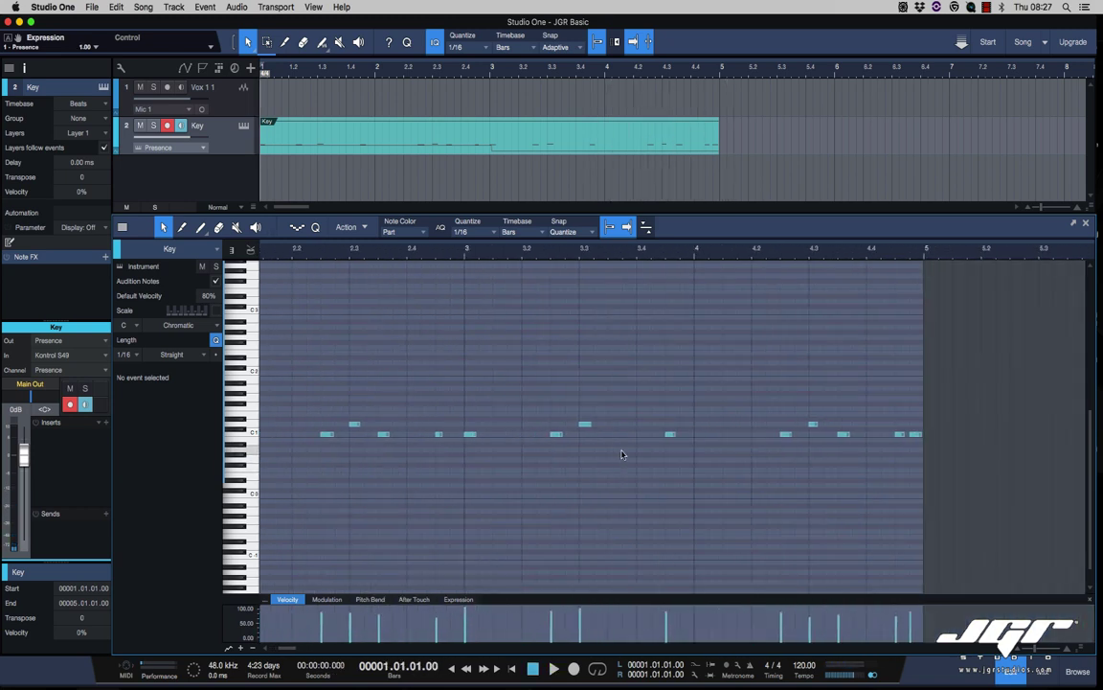
click(898, 435)
drag(890, 439, 887, 440)
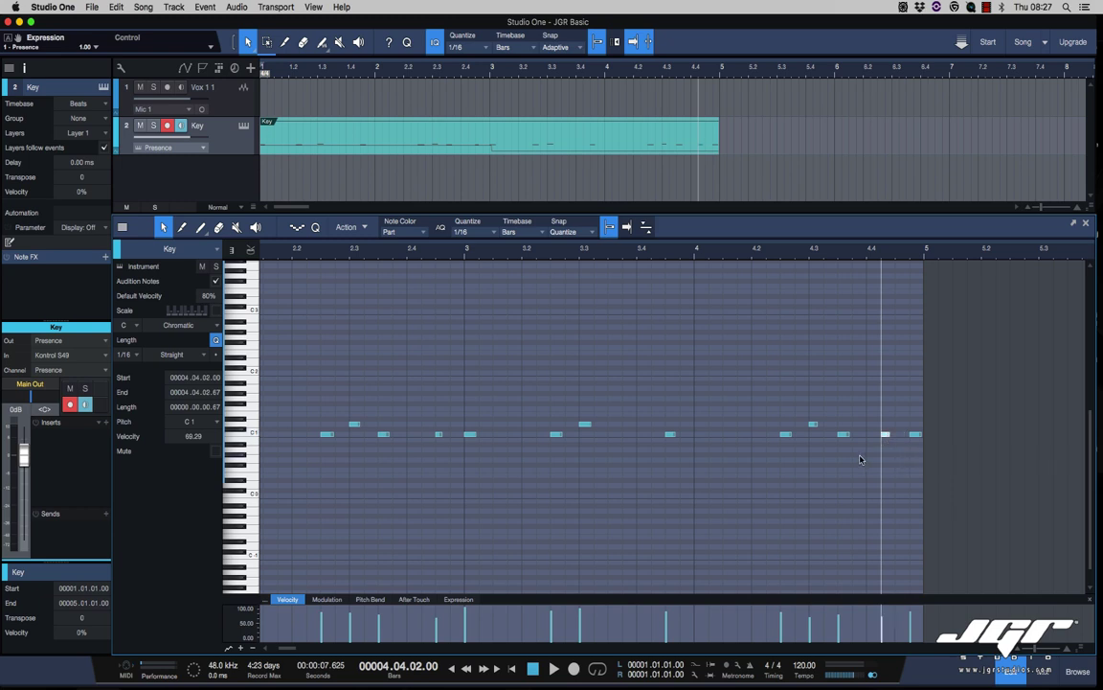
Step: Set the loop range from bar 1 to bar 5, turn looping on, and play the part
scroll(860, 452, left, 5)
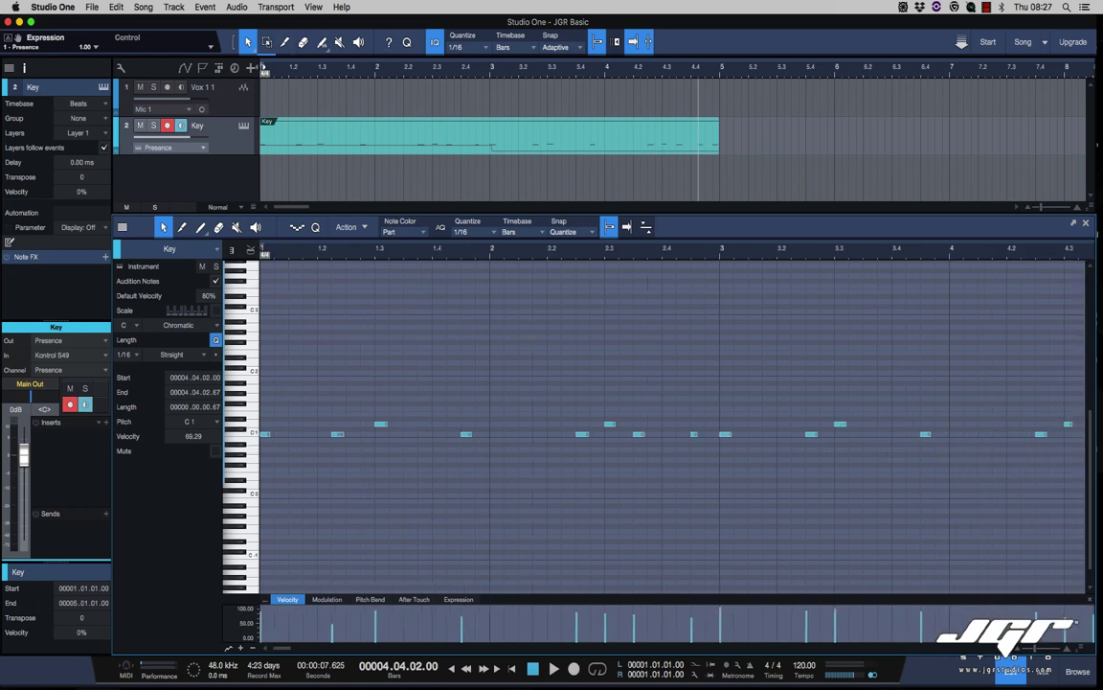
drag(263, 67, 721, 90)
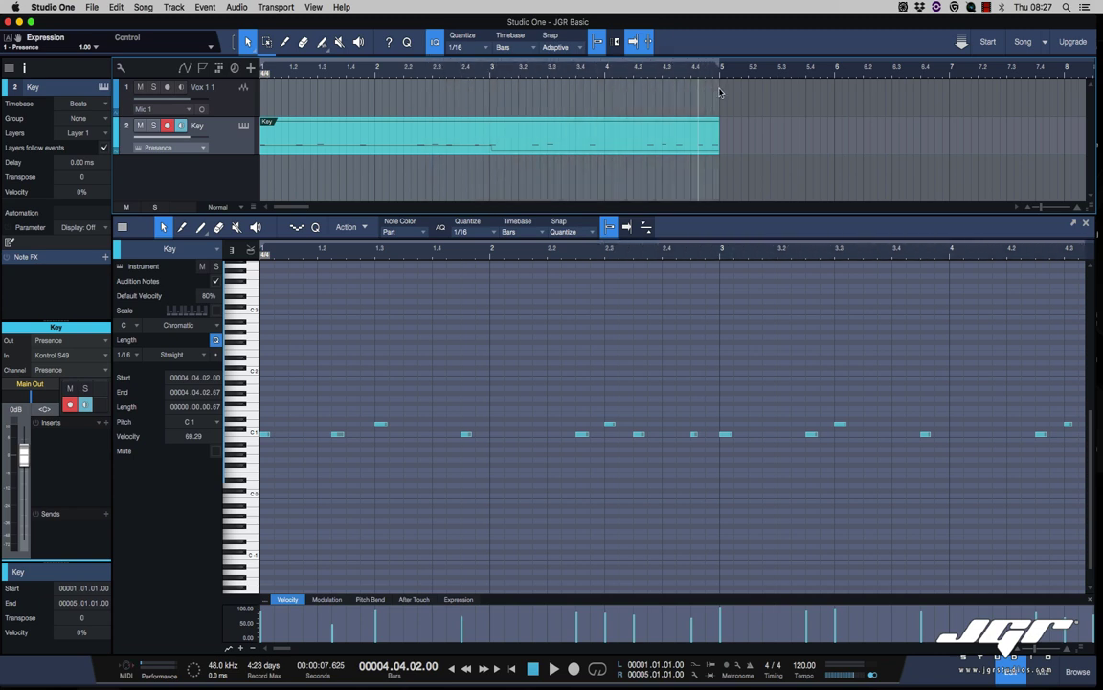
click(597, 668)
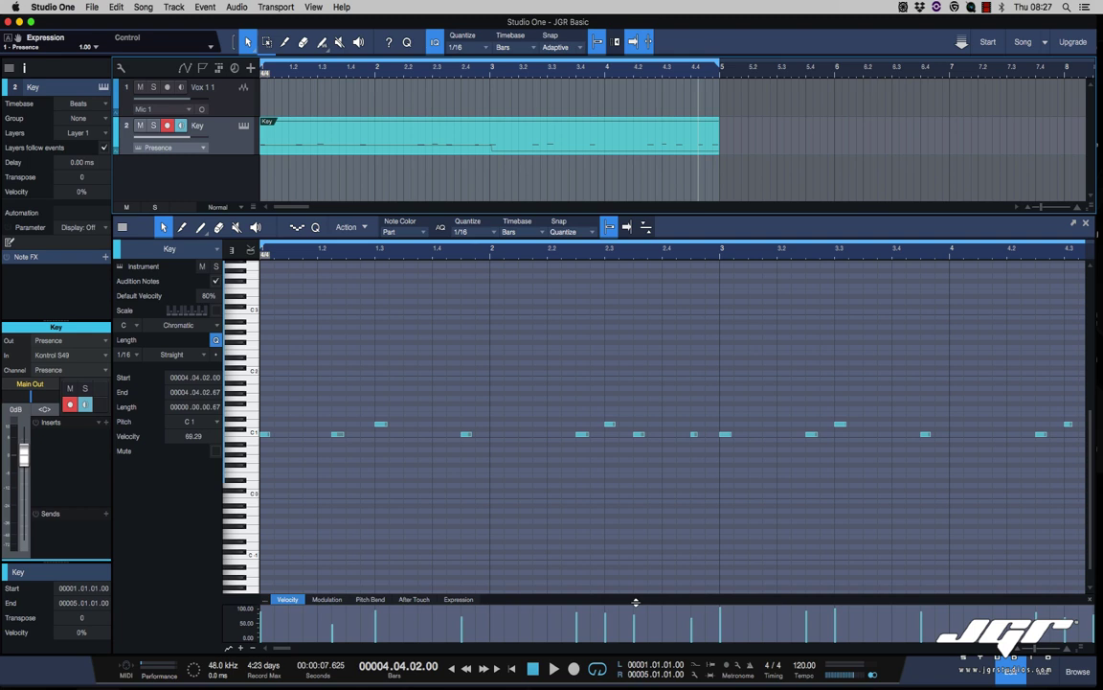
key(space)
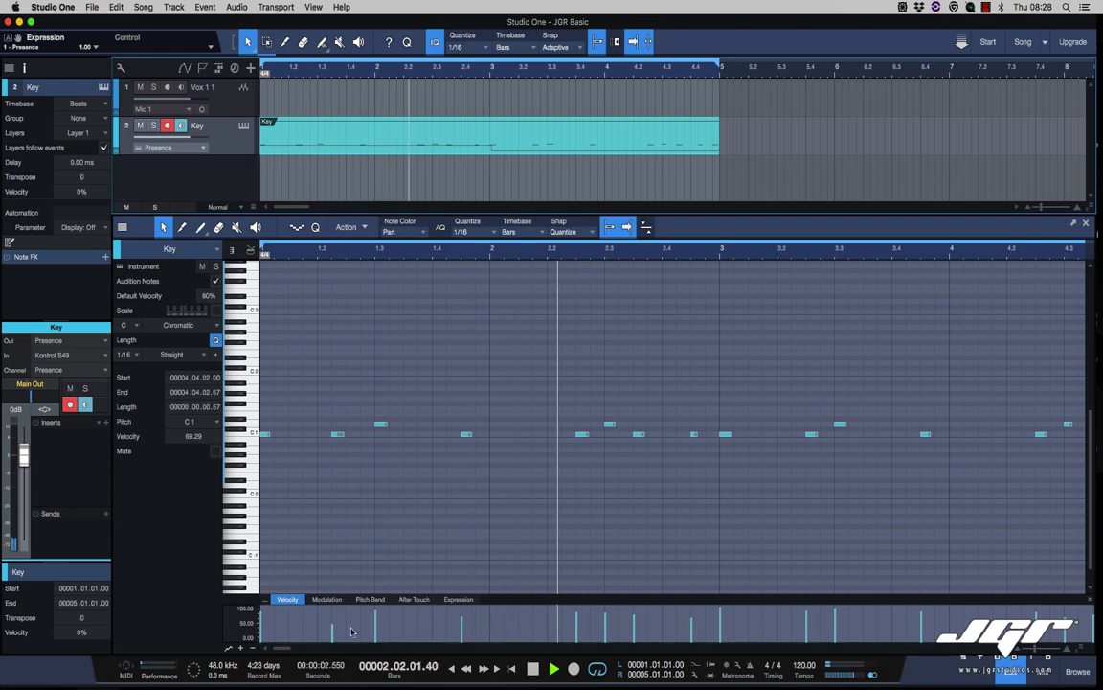
key(space)
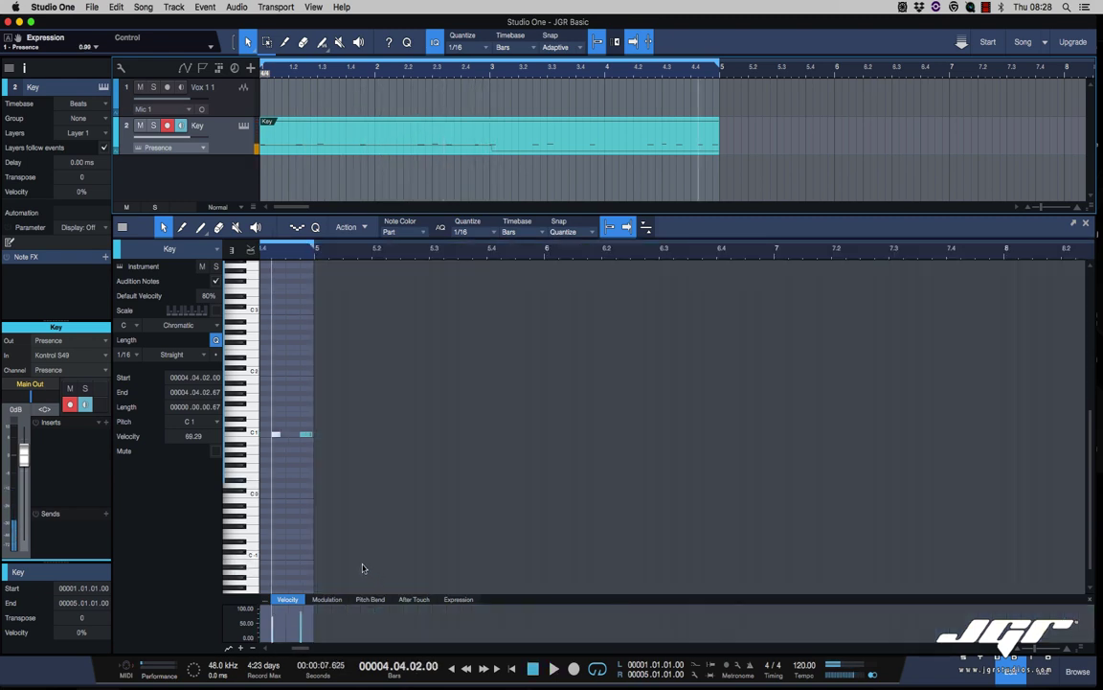
Step: Enlarge the velocity lane, raise the velocity of the C1 note at 1.2.2, and play the loop
scroll(363, 568, left, 8)
scroll(364, 568, left, 4)
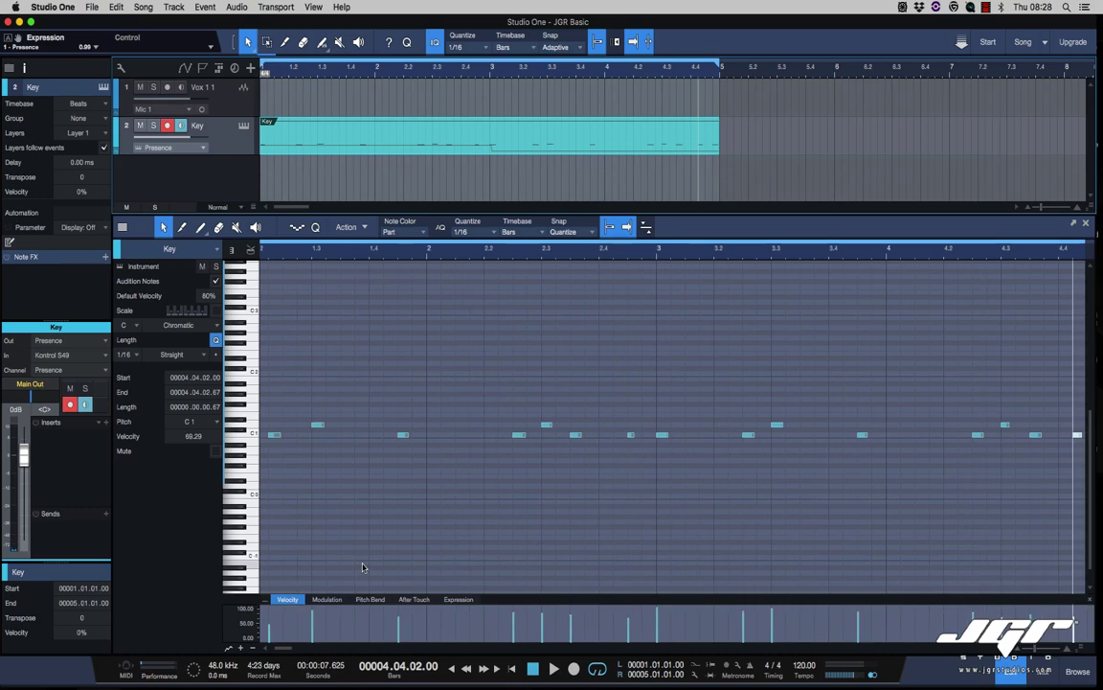
drag(507, 595, 508, 545)
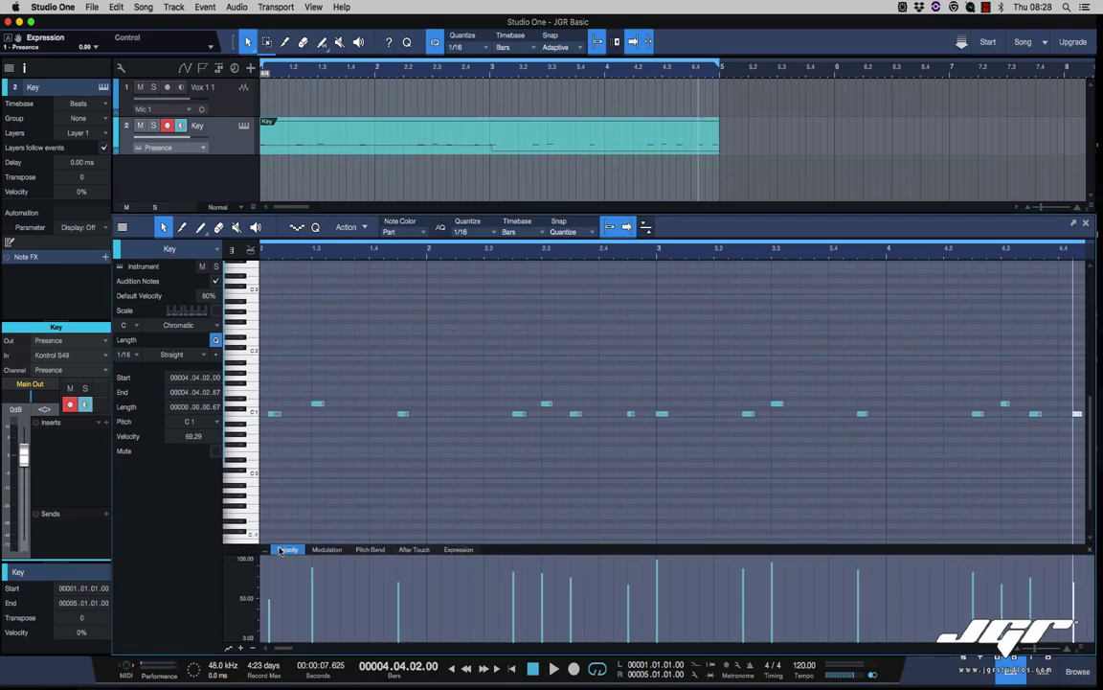
scroll(336, 570, left, 2)
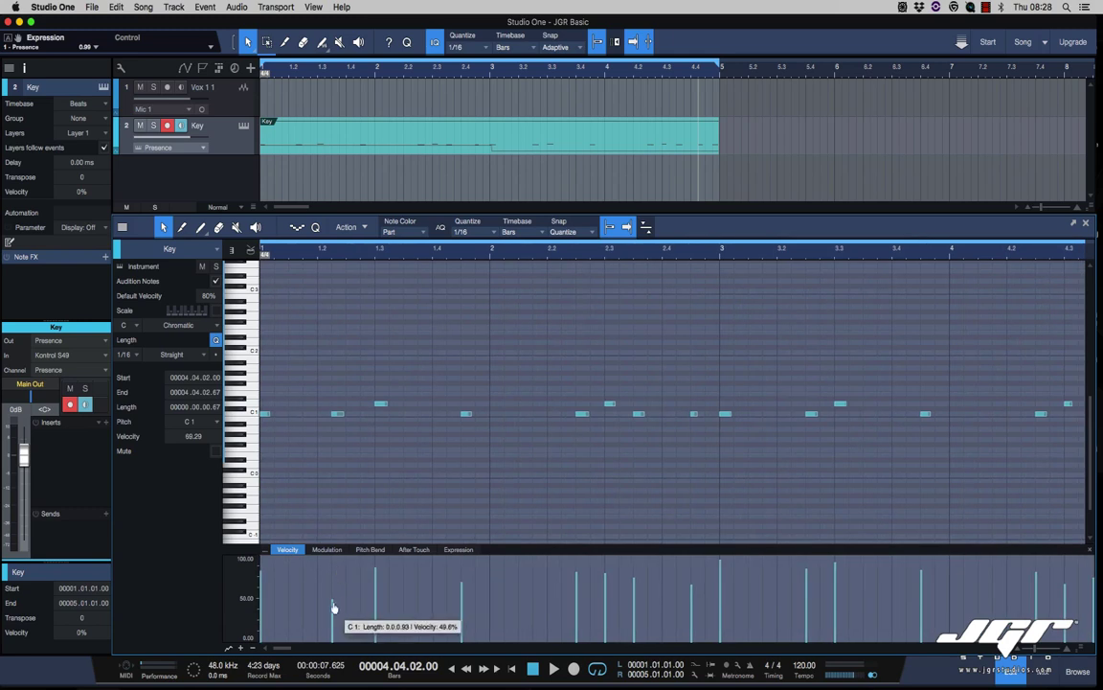
mouse_move(332, 601)
mouse_down()
mouse_move(333, 579)
mouse_move(337, 616)
mouse_move(336, 574)
mouse_move(336, 589)
mouse_up()
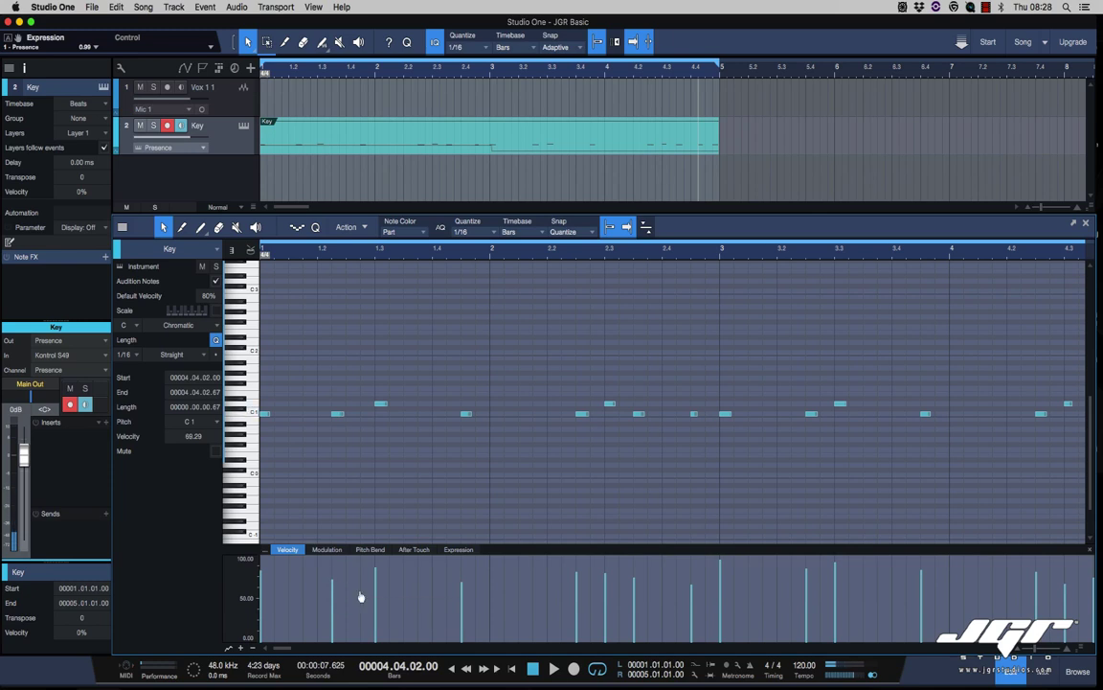
key(space)
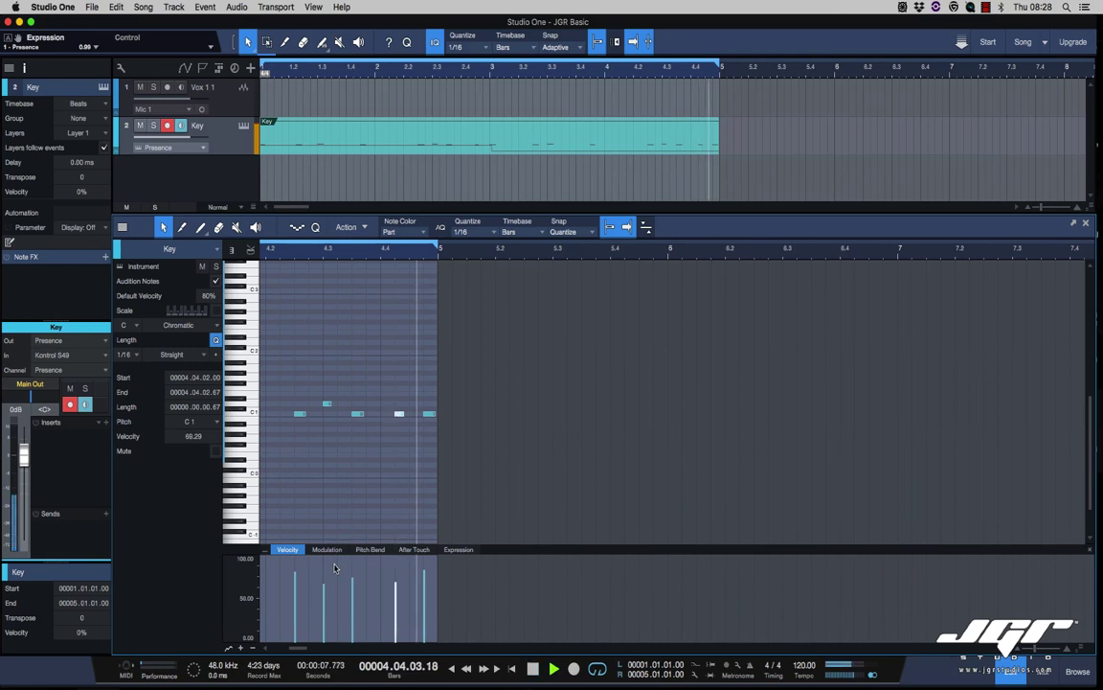
key(space)
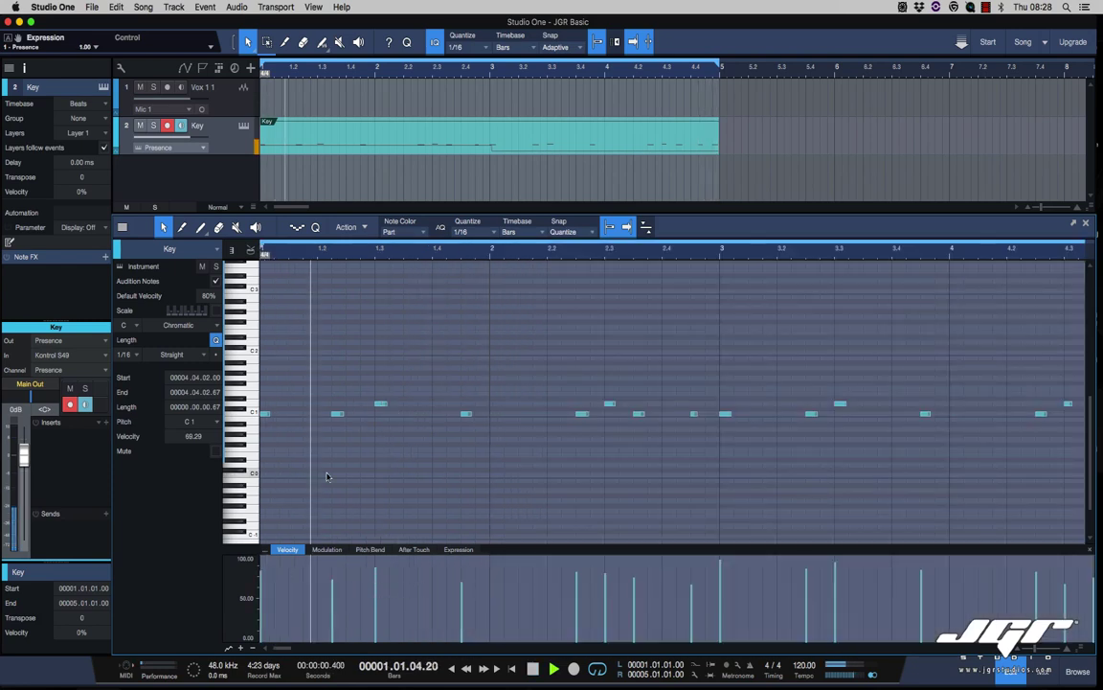
Step: Move the second C1 note to 1.2.3 and set its velocity to about 81%
click(295, 250)
key(space)
drag(341, 418, 353, 418)
drag(346, 586, 345, 574)
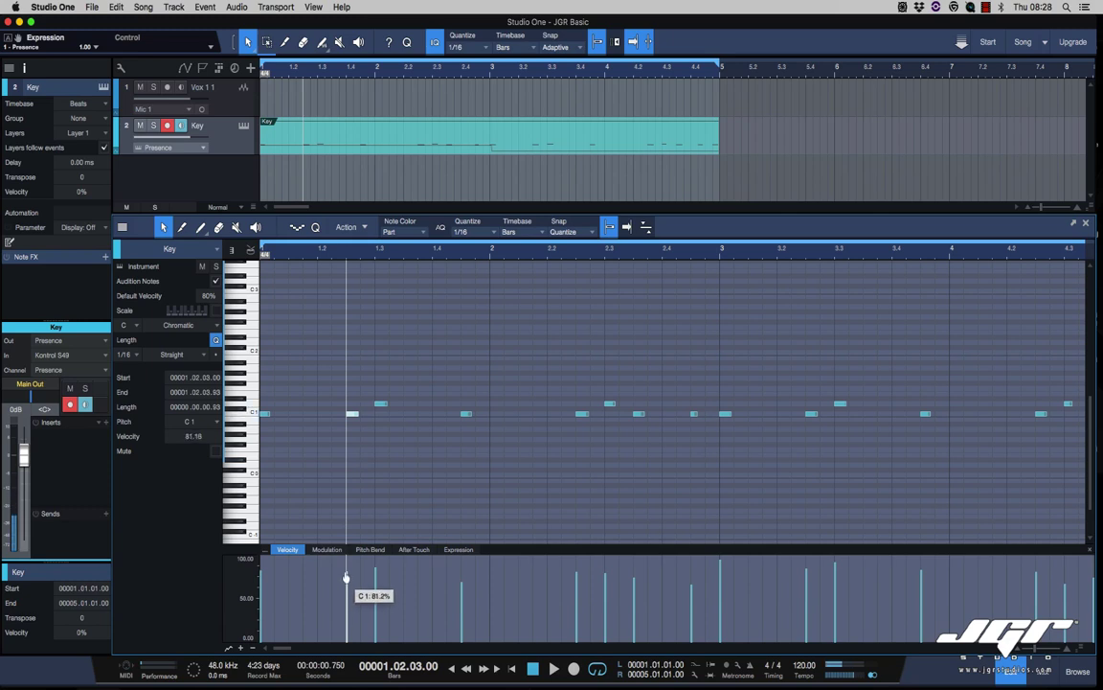
Step: Play the looped drum part from bar 1 to audition the edits, and select the D1 note at beat 1.3
click(263, 414)
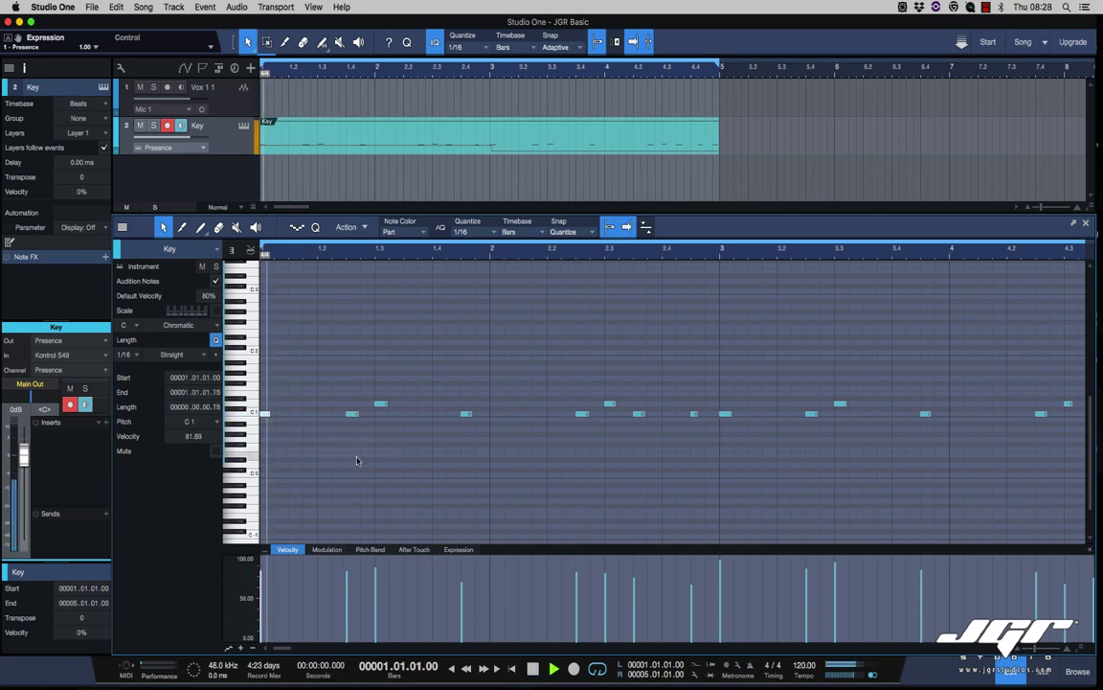
key(space)
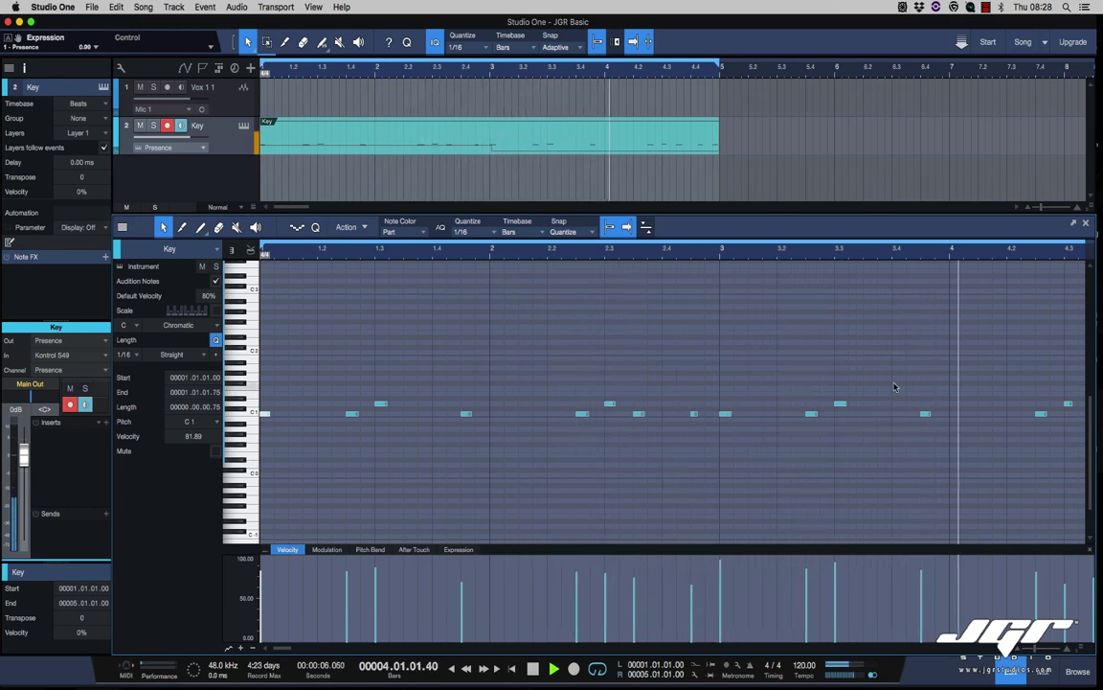
key(space)
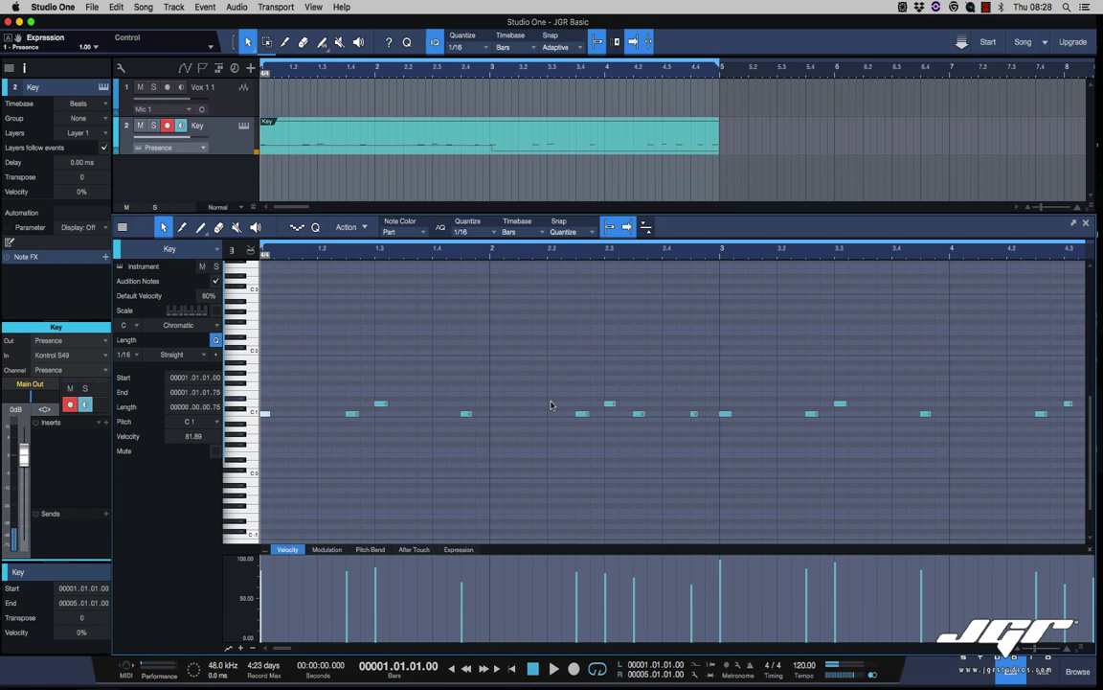
click(381, 405)
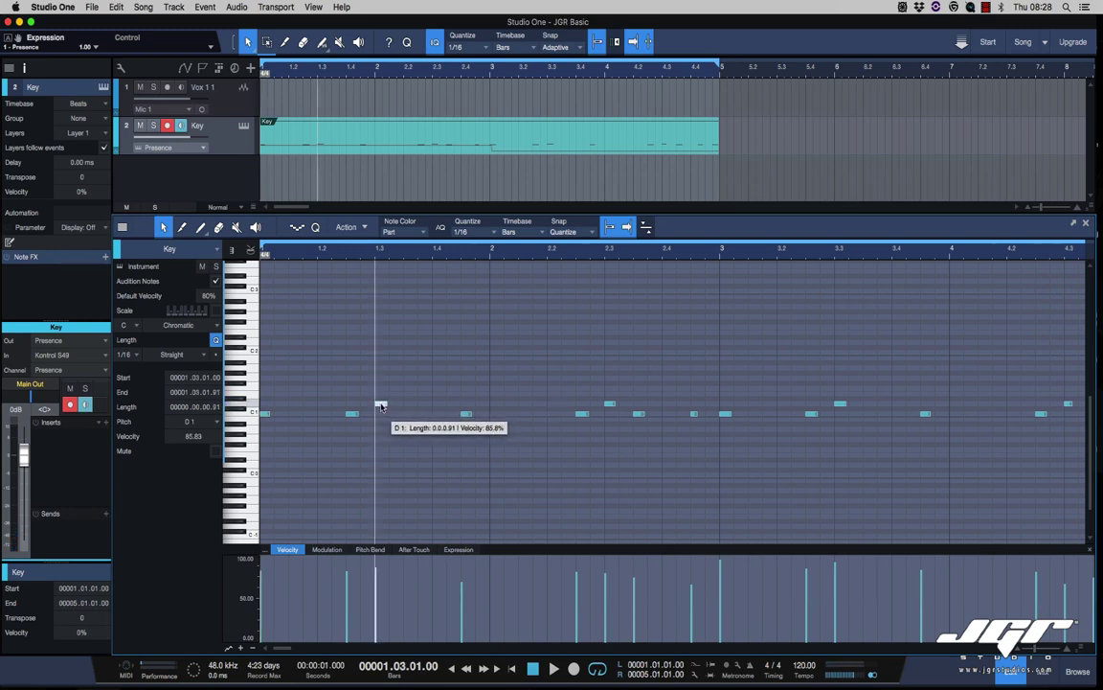
Step: Duplicate the D1 note at beat 1.3 to D#1 at 1.3.2 and play the part from bar 1
mouse_move(381, 405)
mouse_down()
mouse_move(381, 376)
mouse_move(381, 404)
mouse_move(395, 399)
mouse_up()
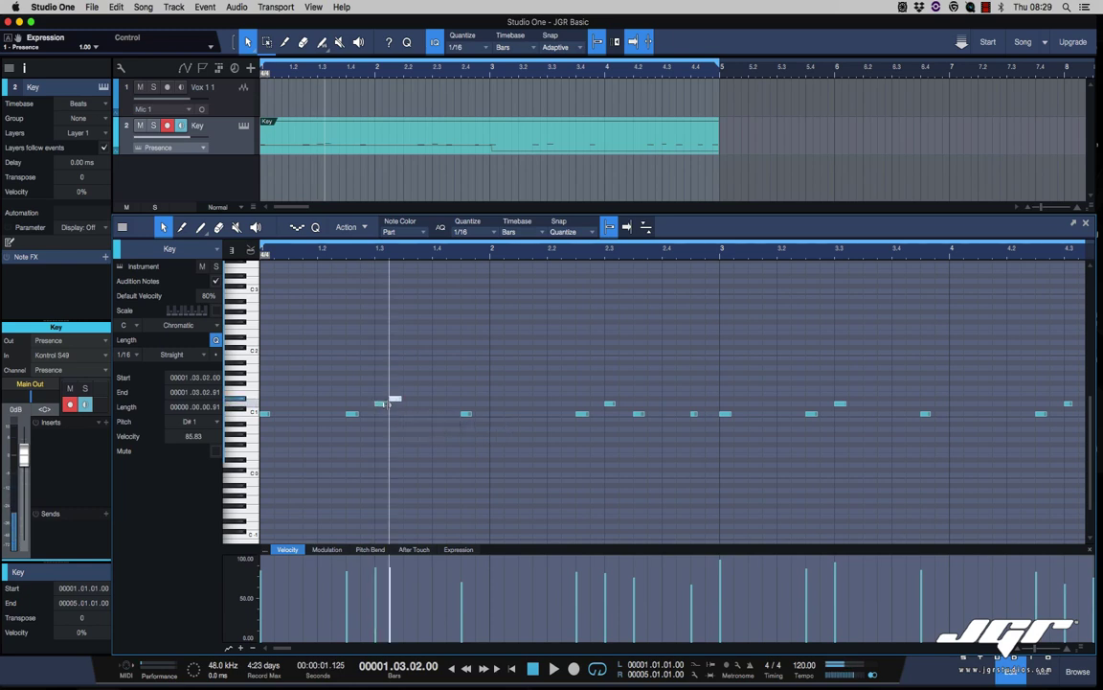
click(265, 415)
key(space)
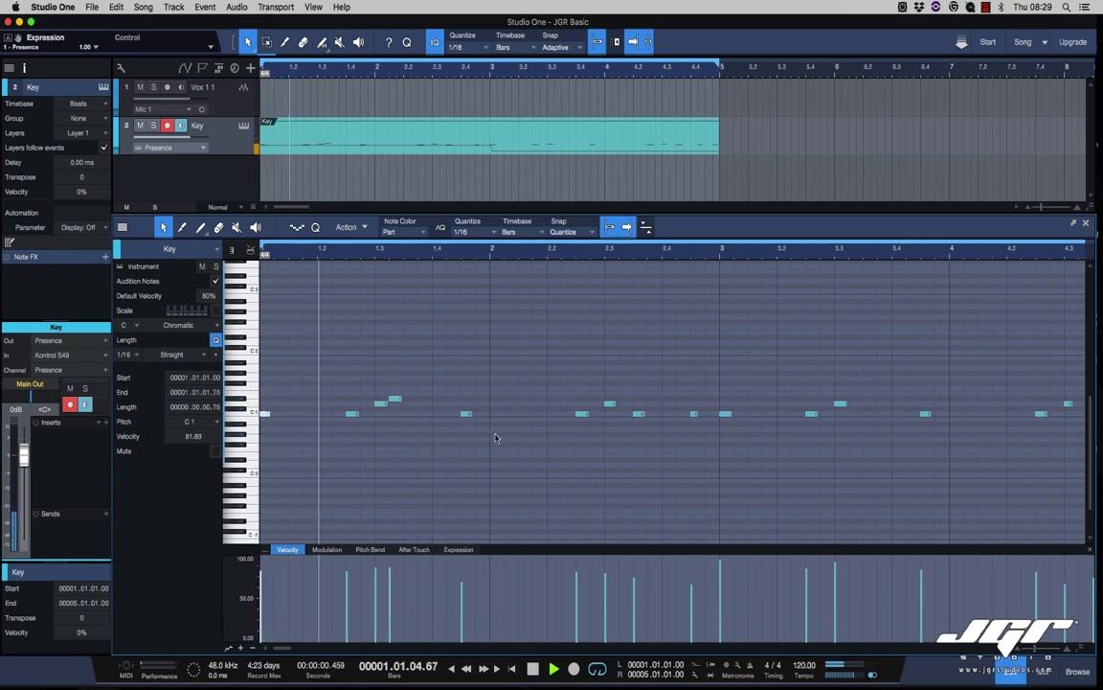
key(space)
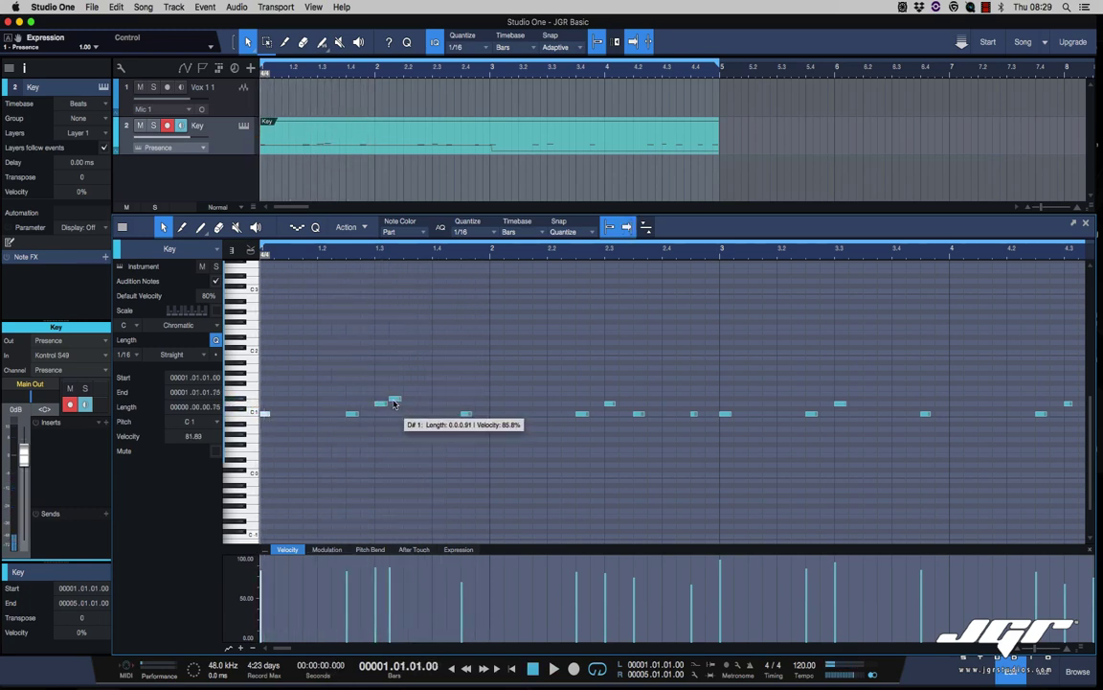
Step: Move the D#1 note to 1.3.3, audition the part from bar 1, and close the note editor
drag(393, 399, 408, 399)
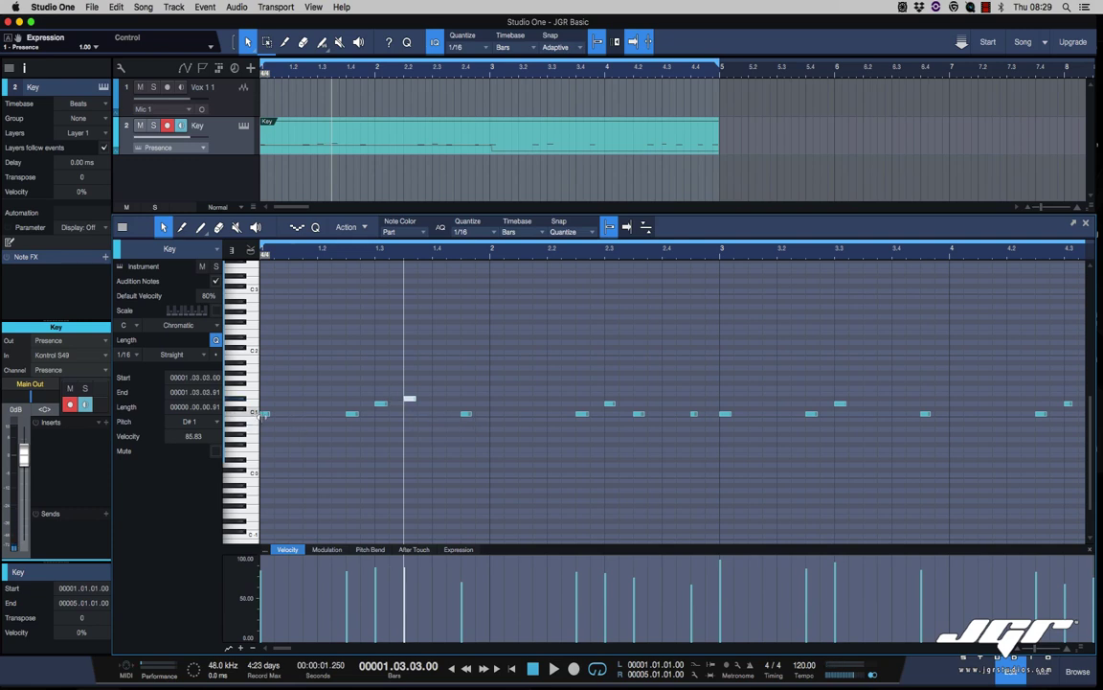
click(264, 415)
key(space)
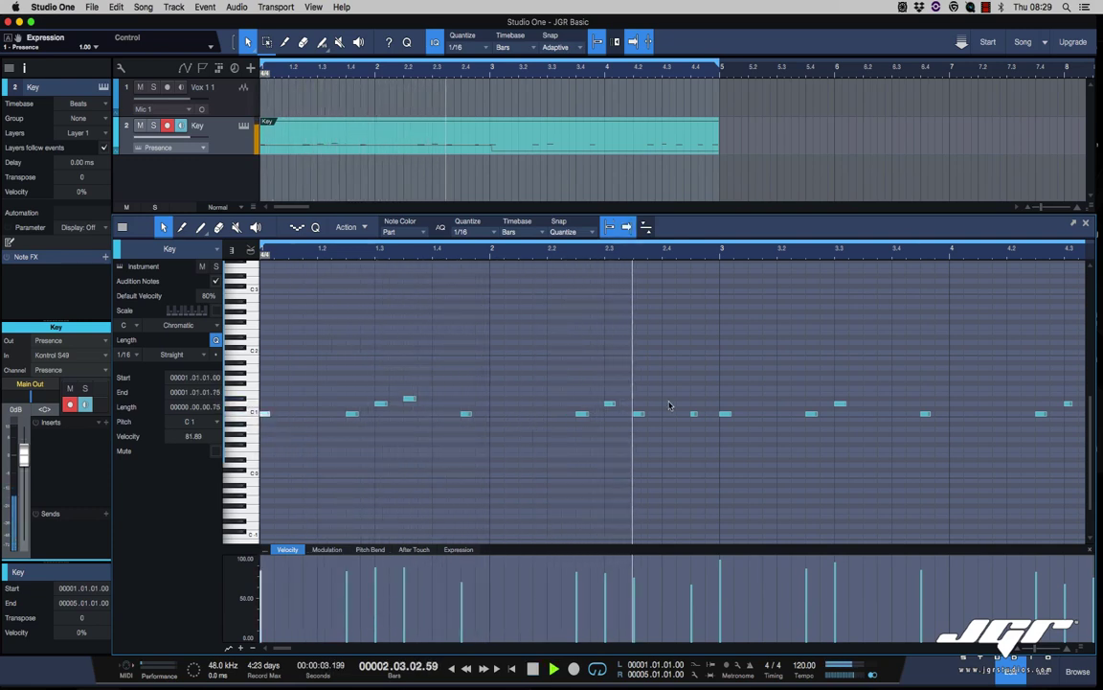
key(space)
click(1086, 223)
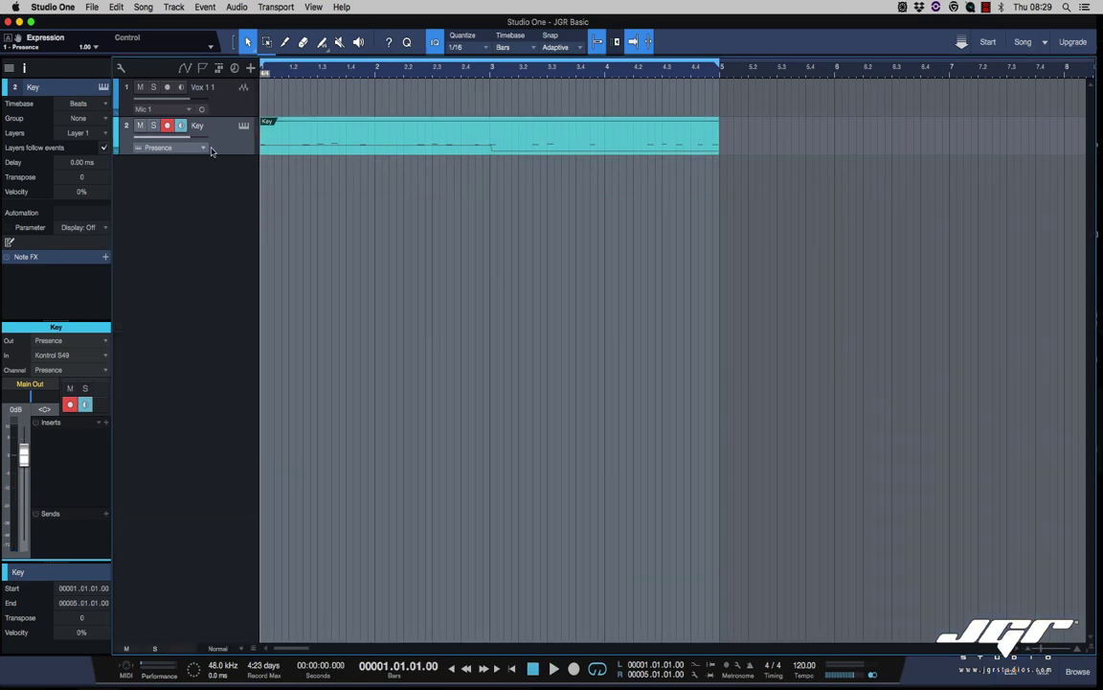
Step: Make the recorded instrument track taller to show its input and rename it Drums
drag(209, 154, 234, 172)
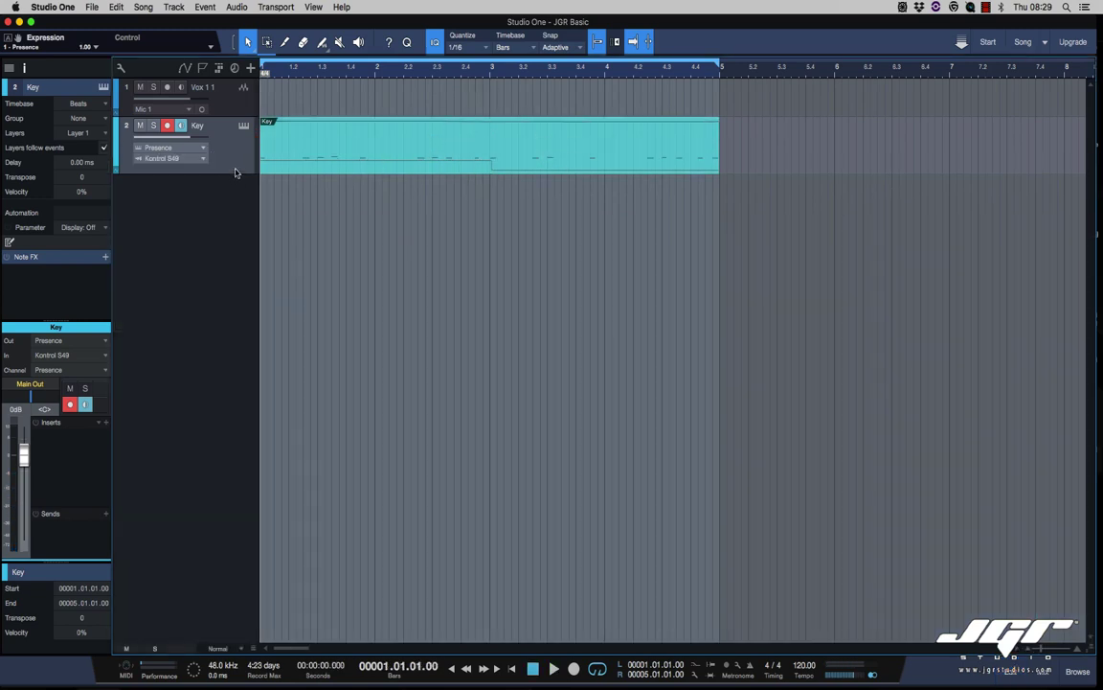
double_click(198, 126)
text(Drums)
key(Return)
Step: Add one instrument track named Key with input Kontrol S49 | Any and a new Presence instrument as output
click(249, 68)
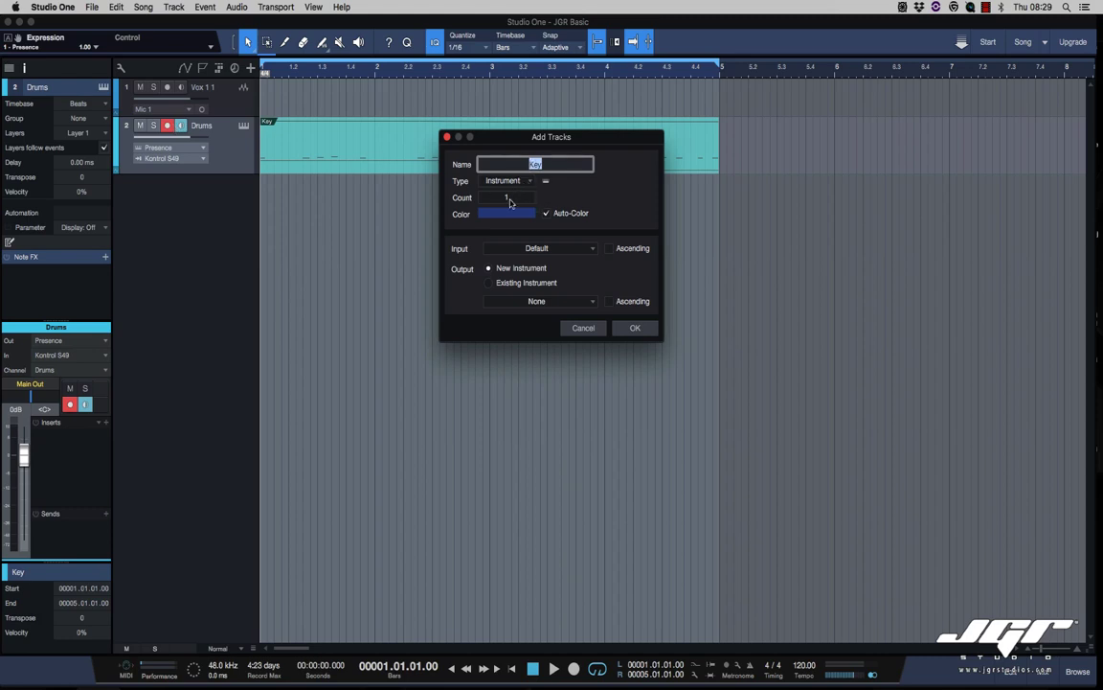
click(543, 251)
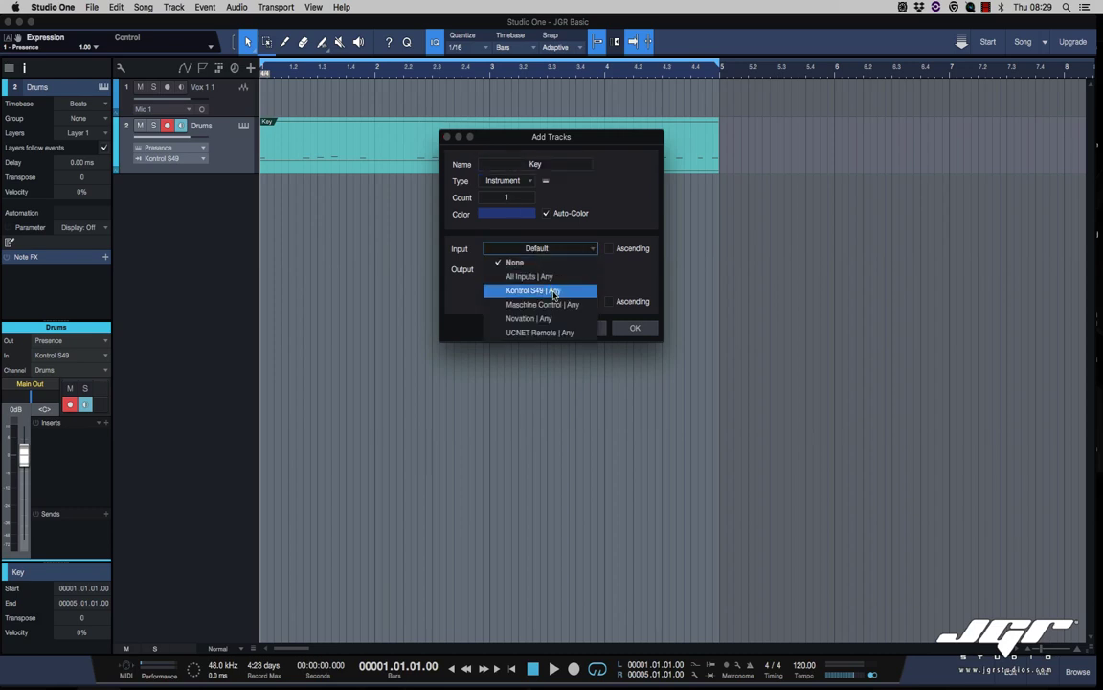
click(554, 291)
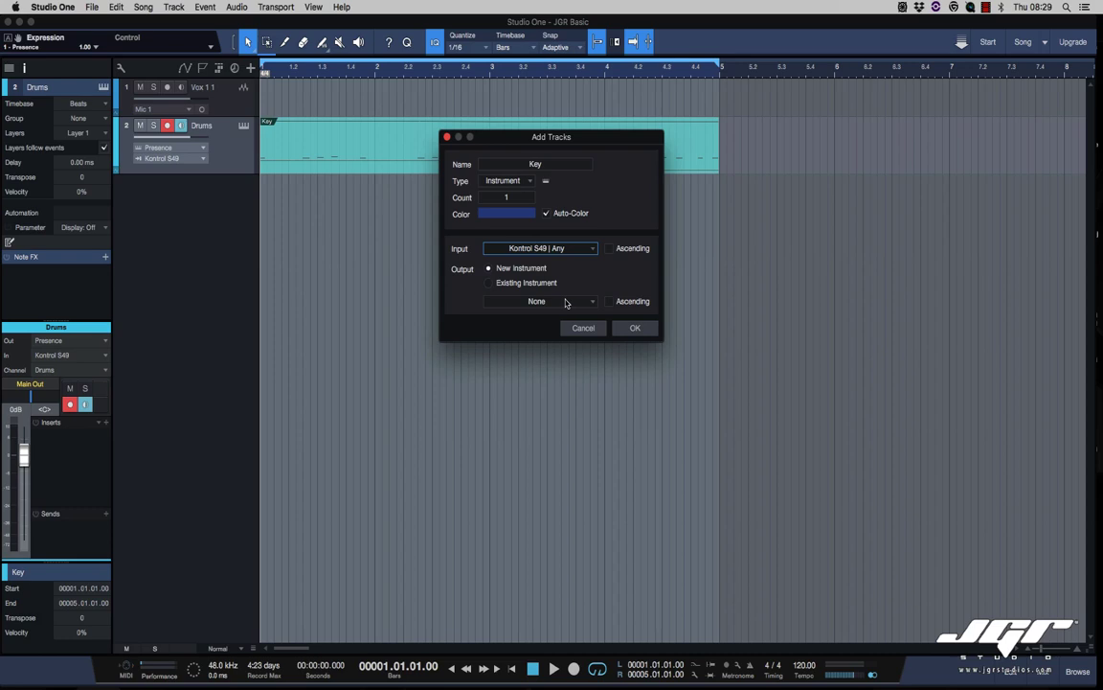
click(566, 304)
click(586, 328)
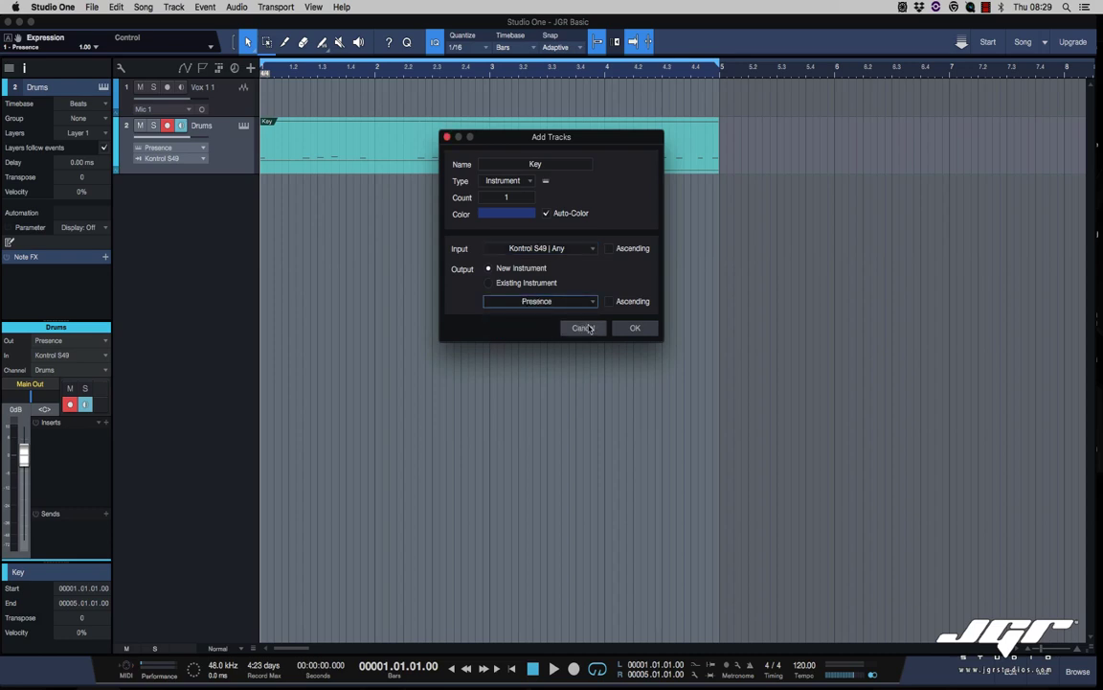
click(635, 328)
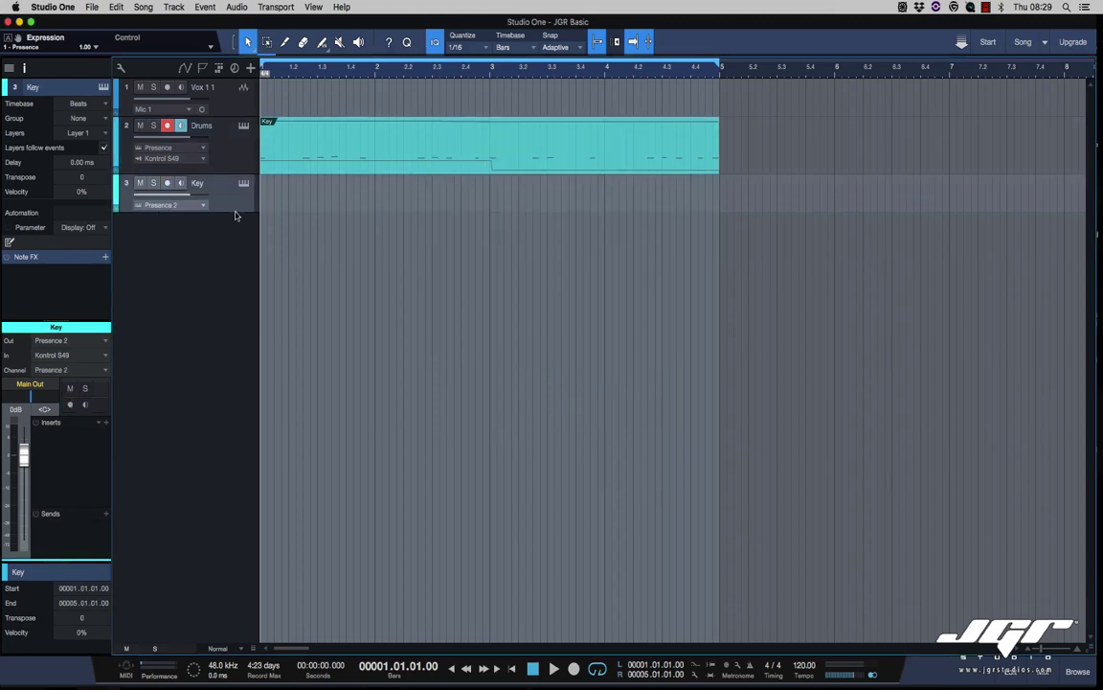
Step: Open the new Key track's Presence instrument and load the Ghost Pad preset from the Artist Instruments Synths folder
click(244, 183)
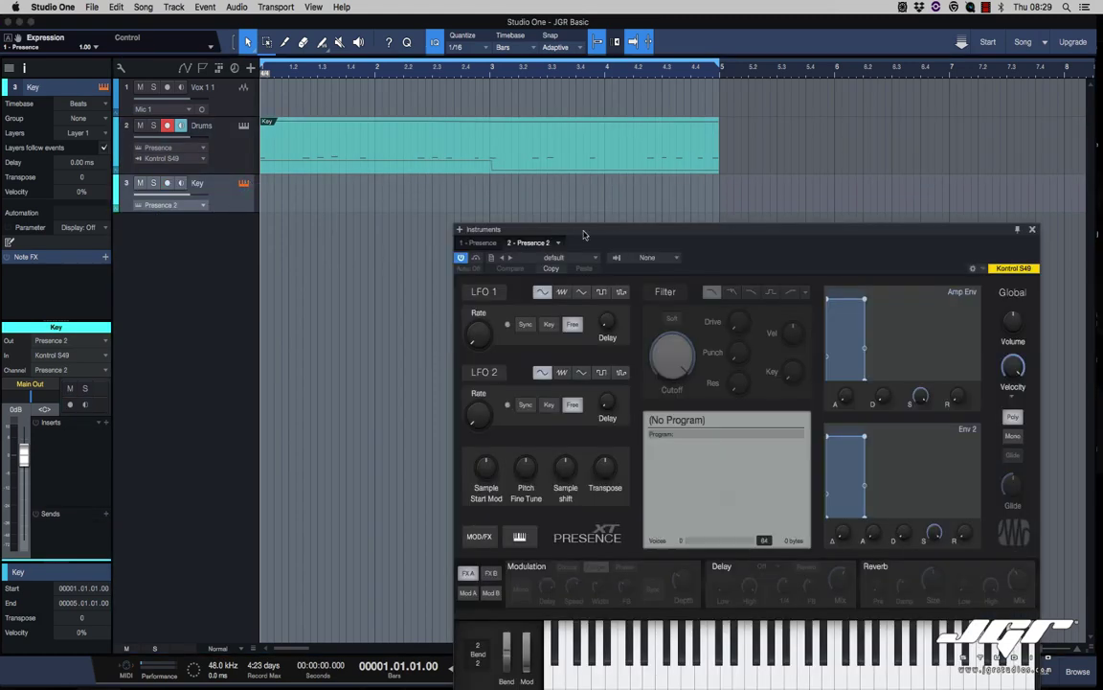
drag(584, 235, 543, 171)
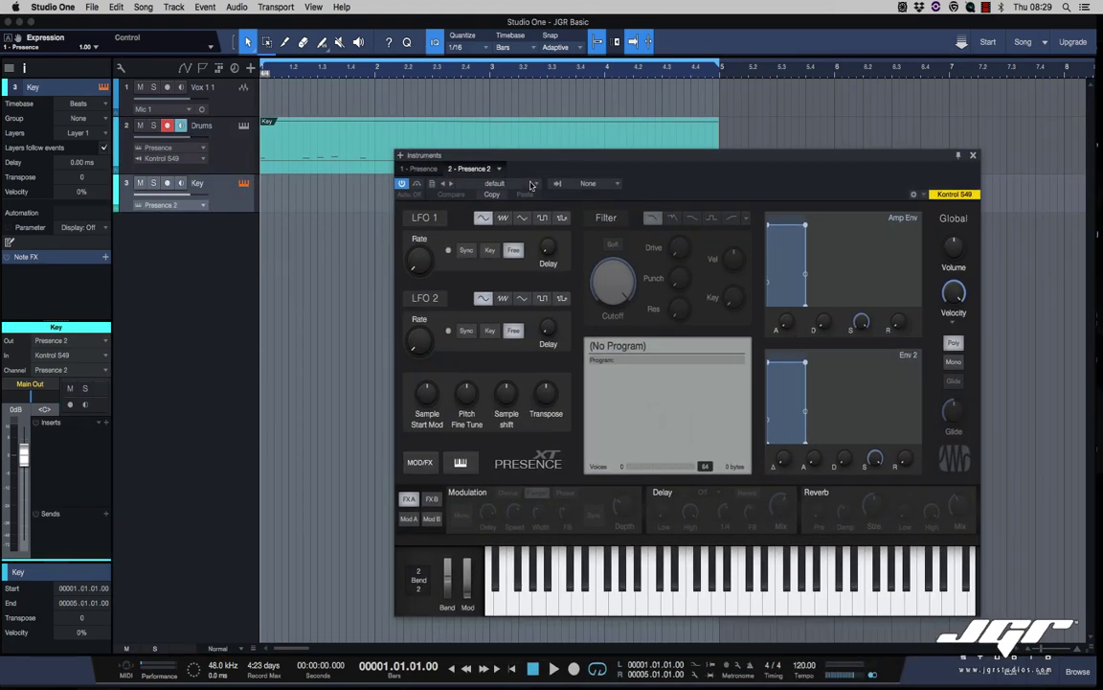
click(532, 185)
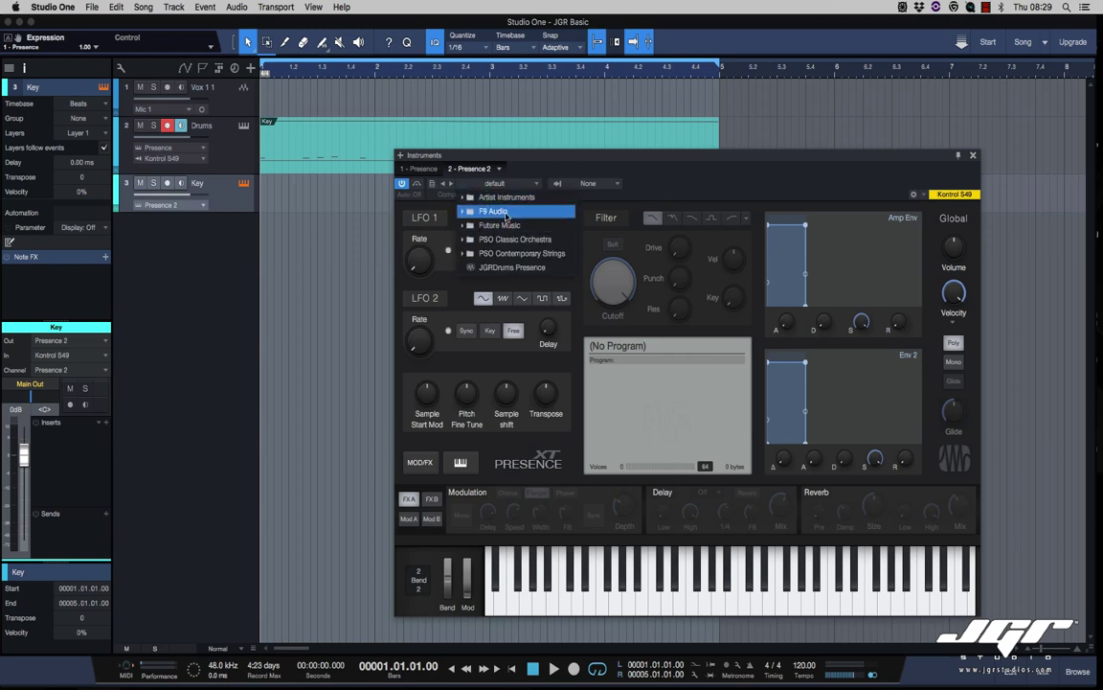
click(461, 197)
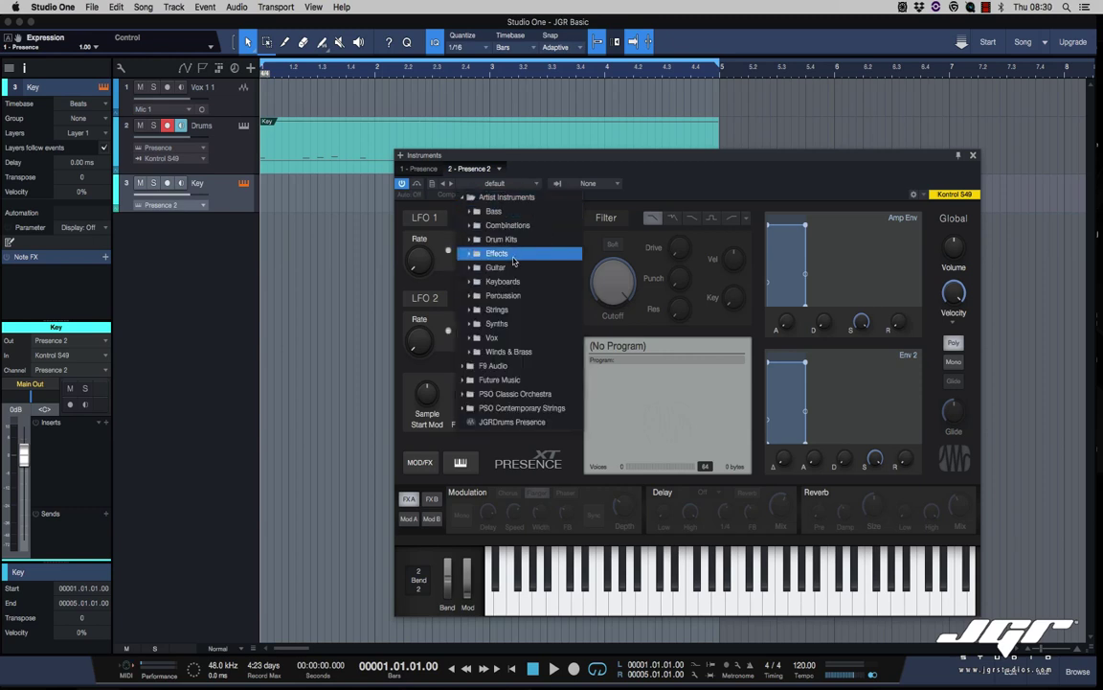
click(508, 325)
scroll(517, 359, down, 3)
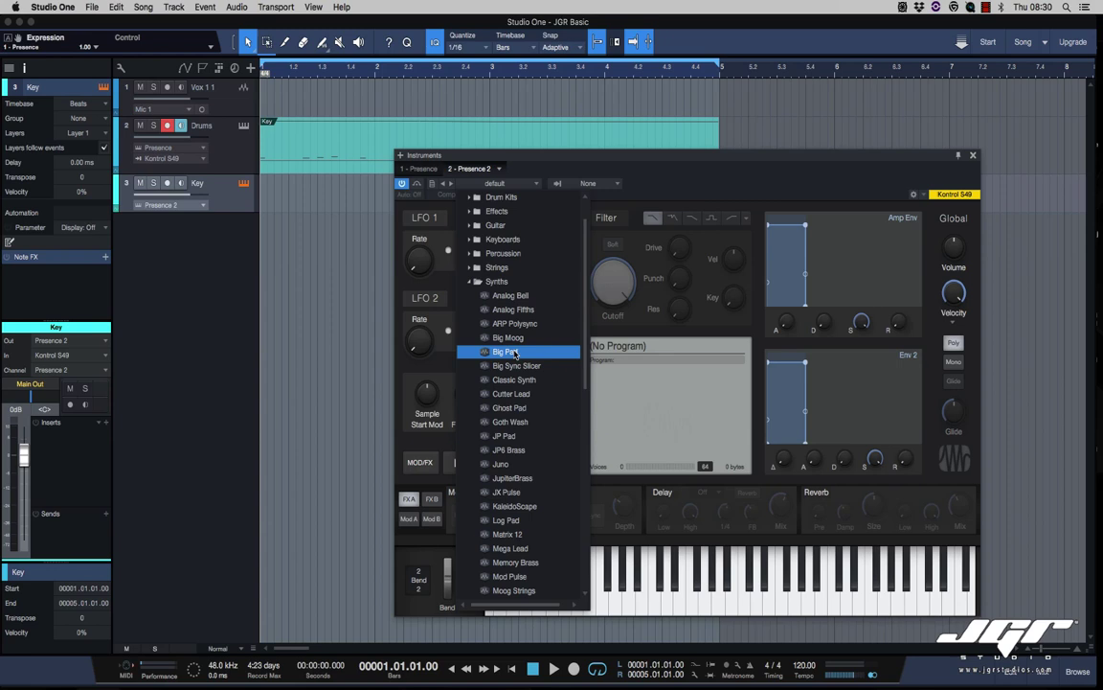
click(523, 408)
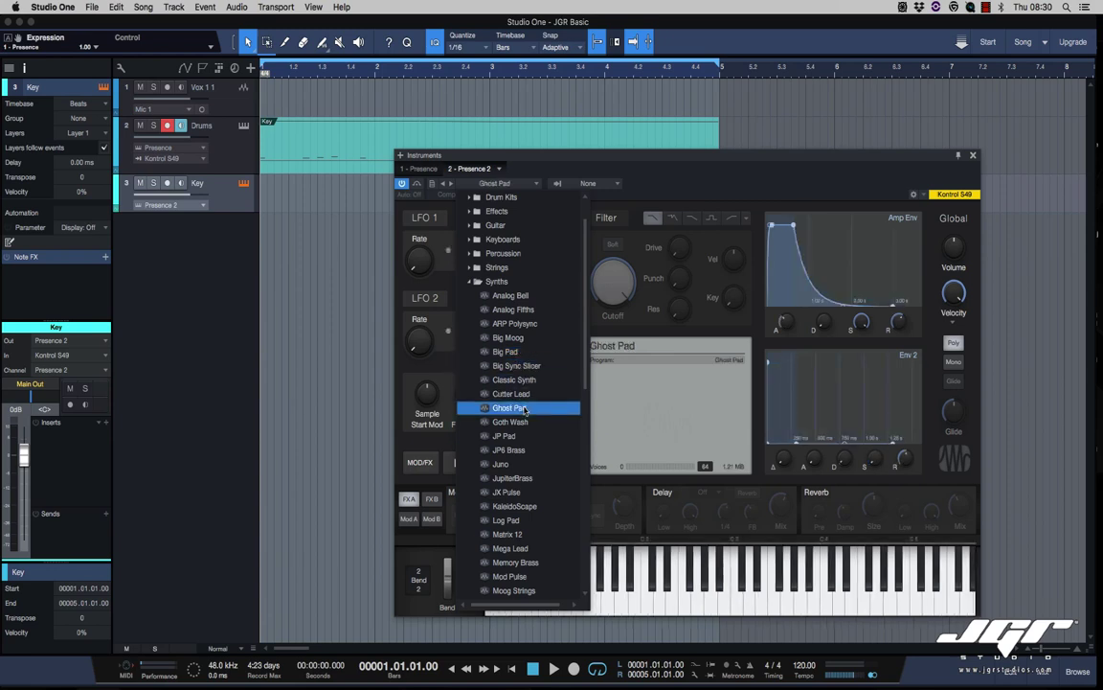
Step: Turn off input monitoring and record arming on the Drums track
click(183, 128)
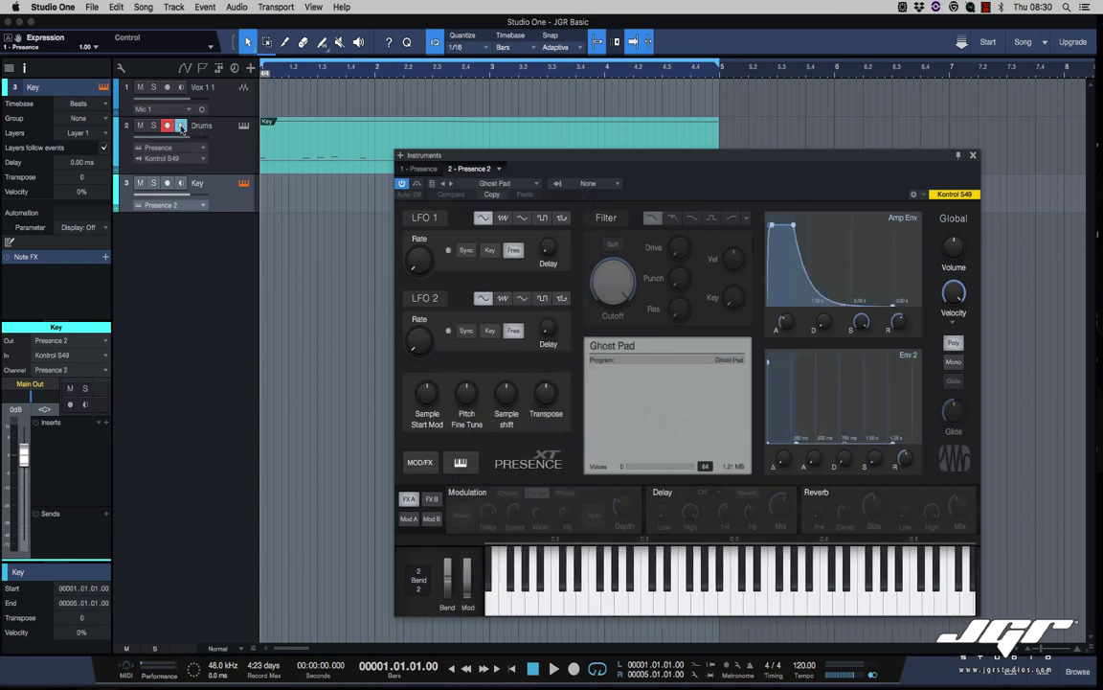
click(167, 128)
click(227, 150)
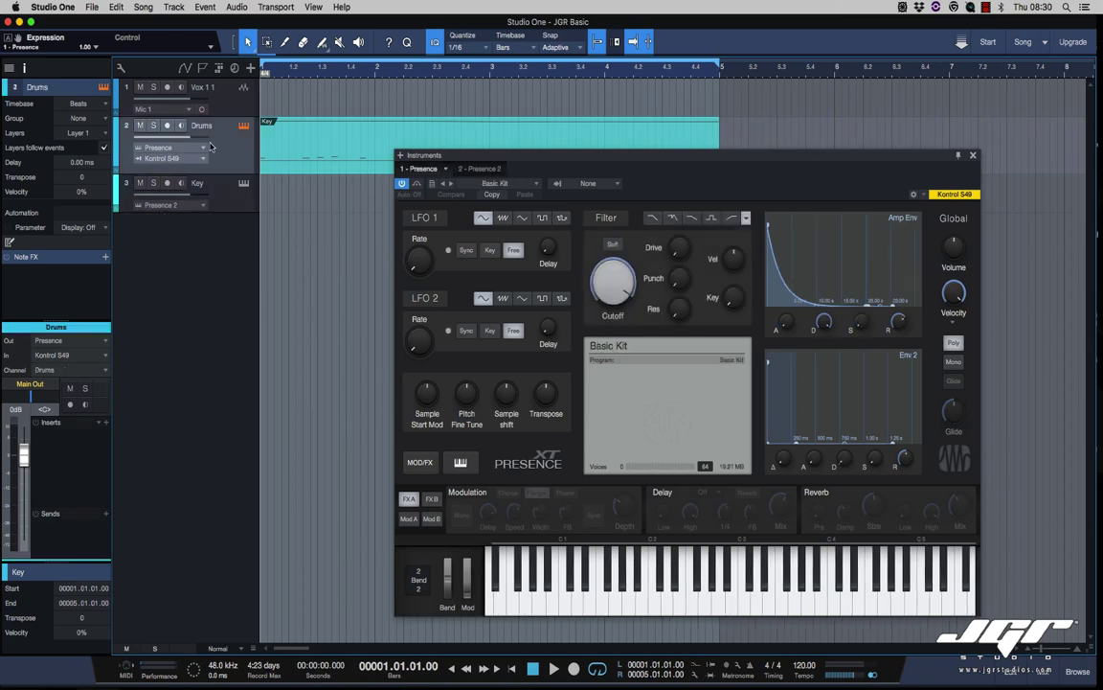
Step: Turn on monitoring for the Key track and advance its Presence preset to Moog Strings
click(223, 195)
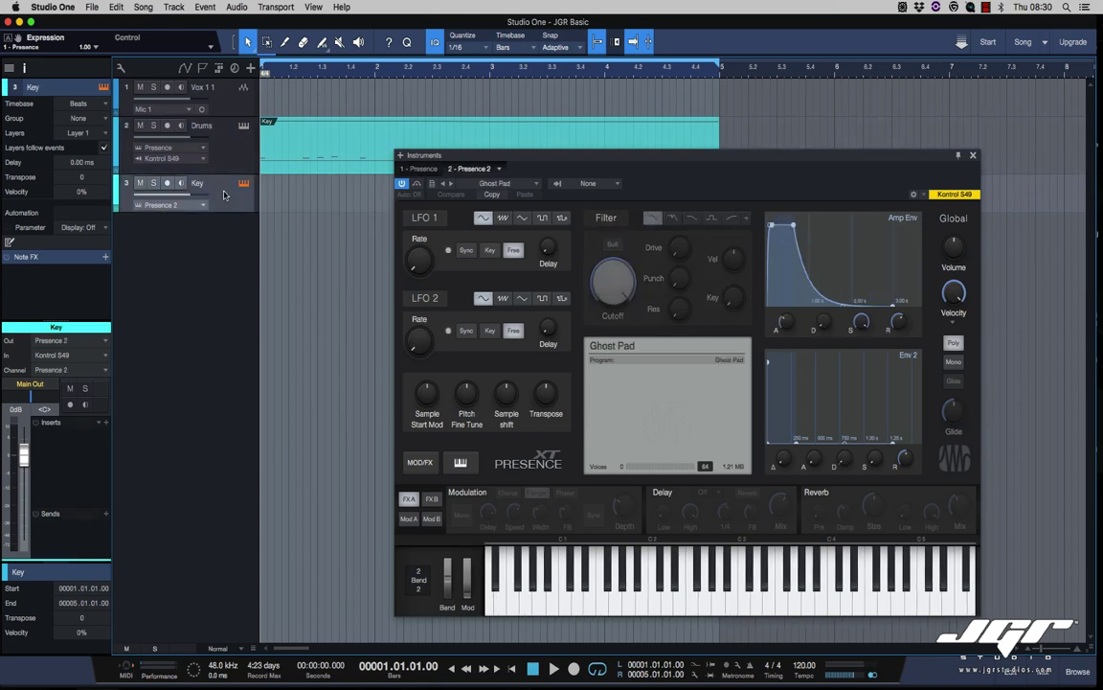
click(180, 183)
click(451, 183)
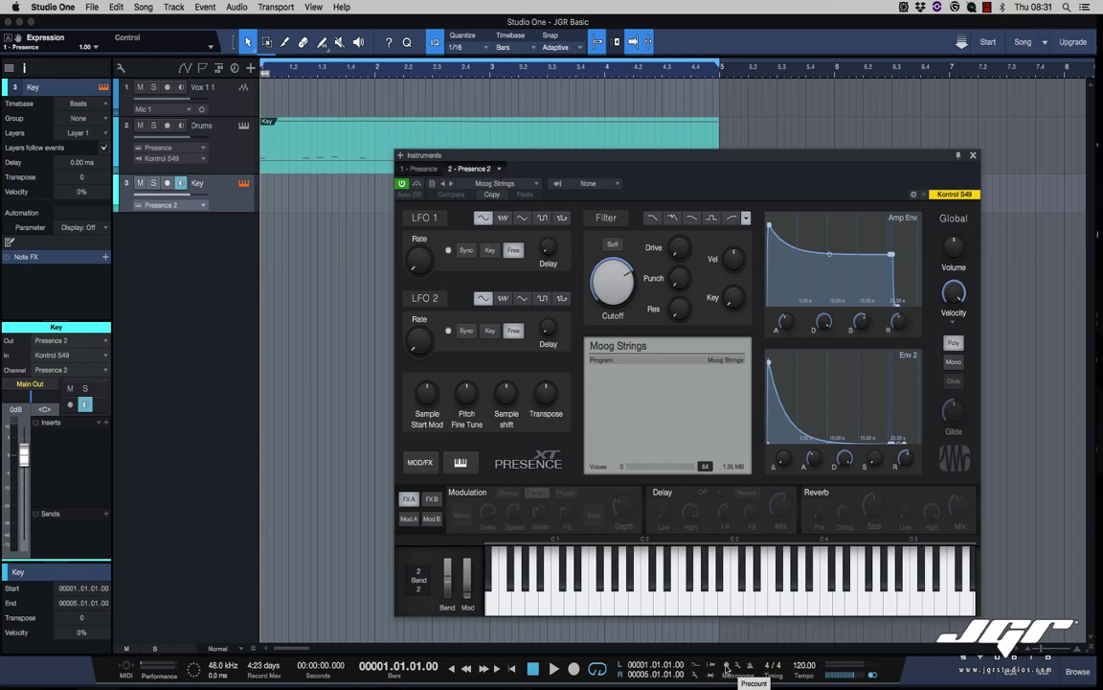
Step: Record a Moog Strings part with precount on the Key track over bars 1 to 5, and turn off its monitoring and record arming
click(727, 668)
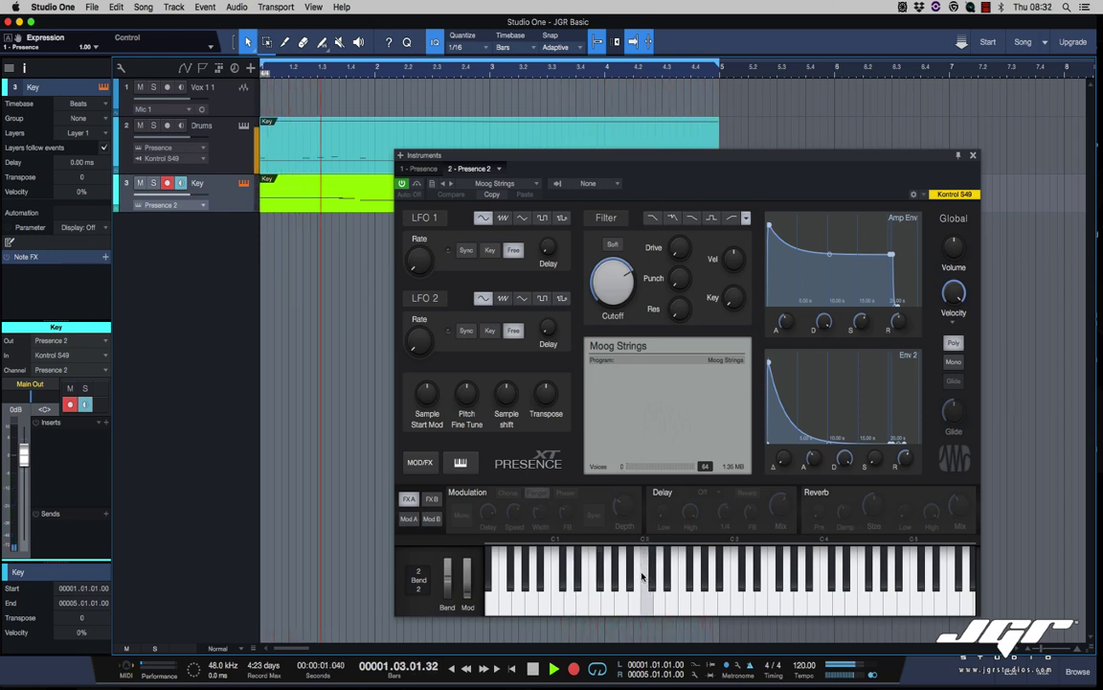
click(180, 183)
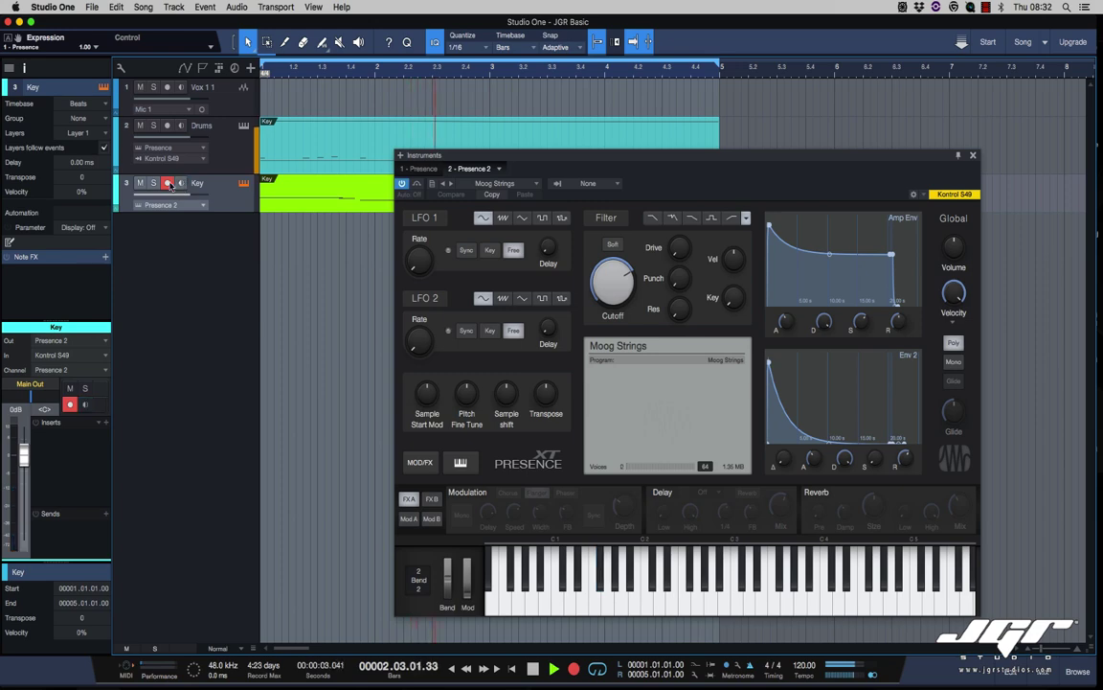
click(167, 183)
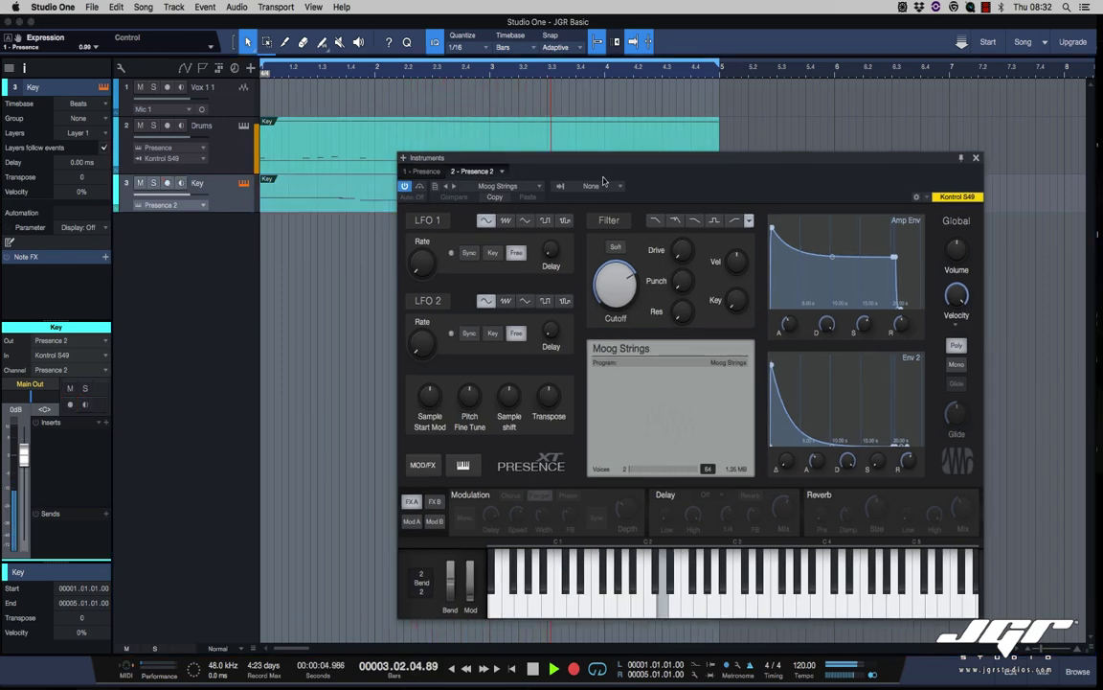
Step: Make the Key track taller to show its input, moving the instrument window out of the way
drag(503, 170, 642, 262)
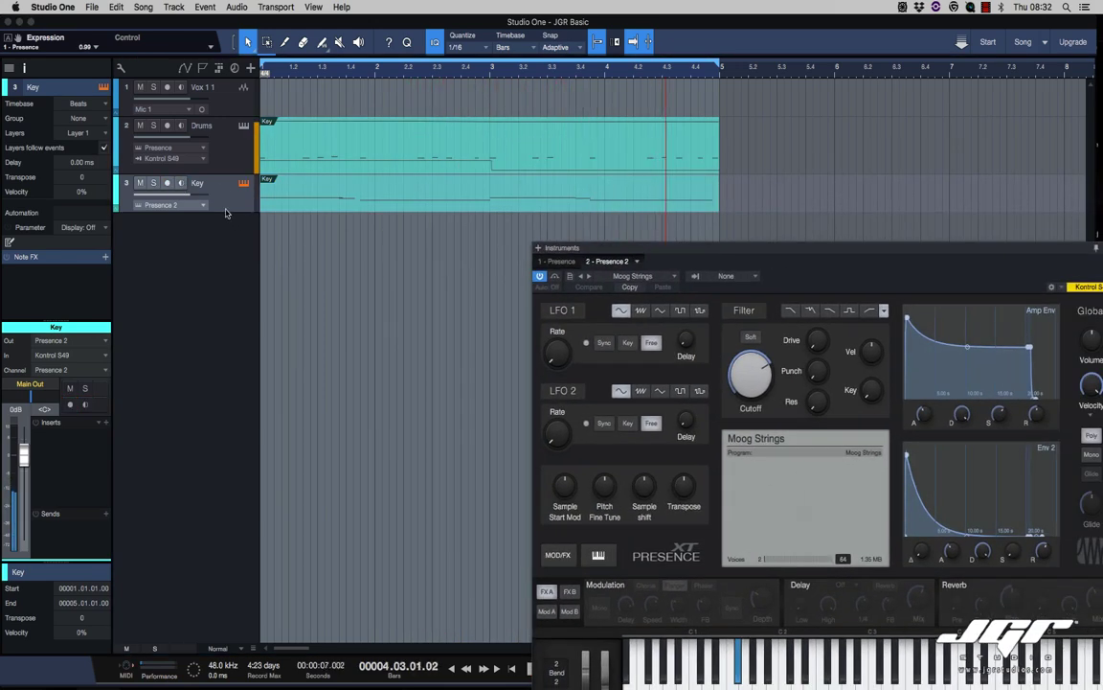
drag(224, 213, 229, 221)
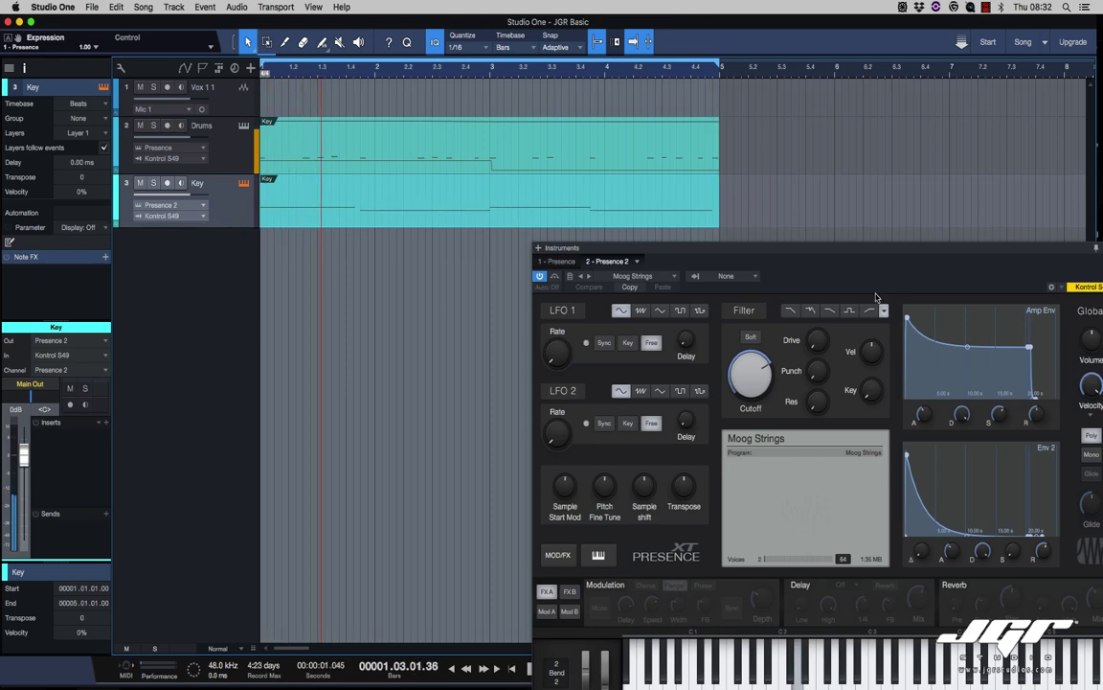
drag(1011, 254, 939, 98)
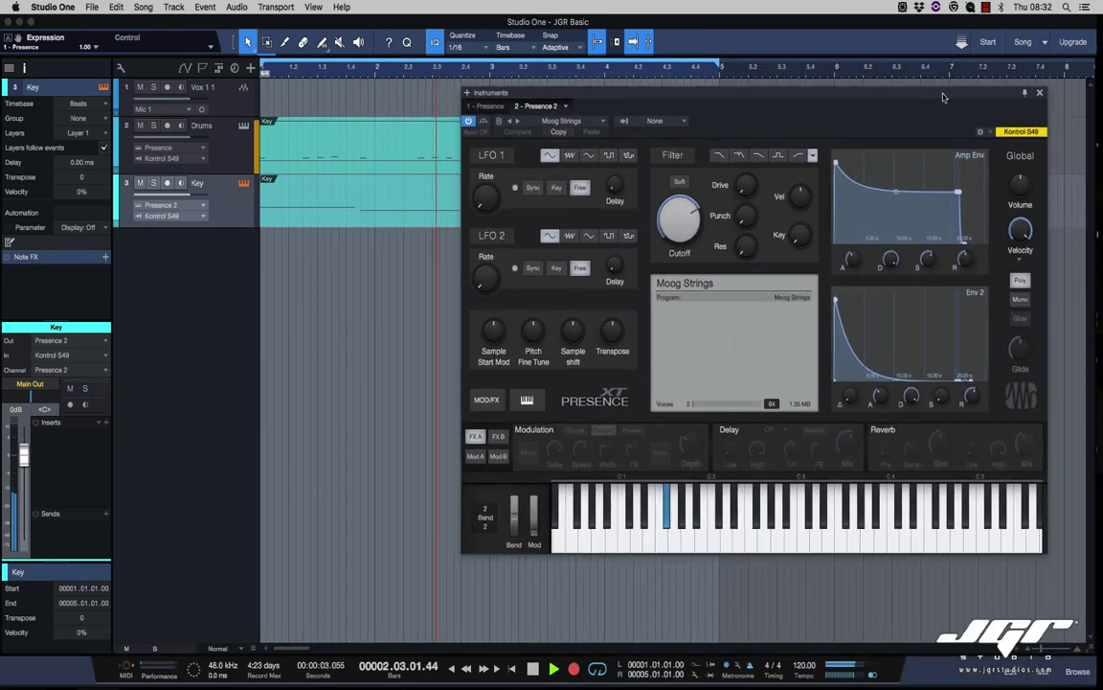
Step: Open the mixer and lower the Presence 2 channel's volume to about -10.5 dB during playback
click(1044, 671)
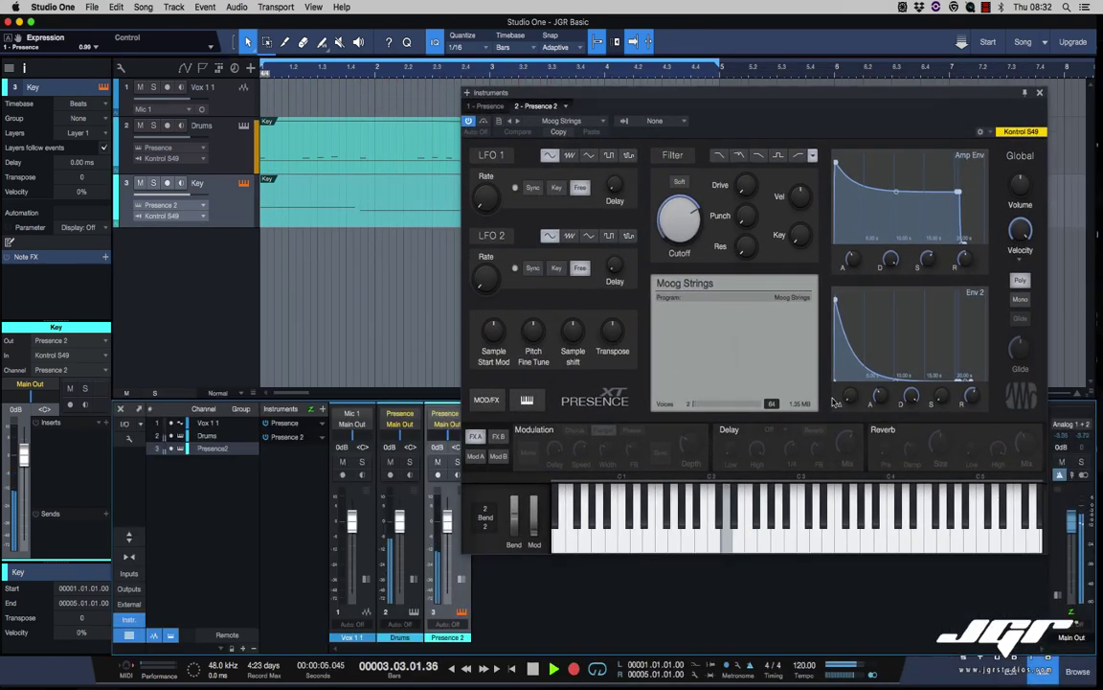
drag(762, 100, 788, 56)
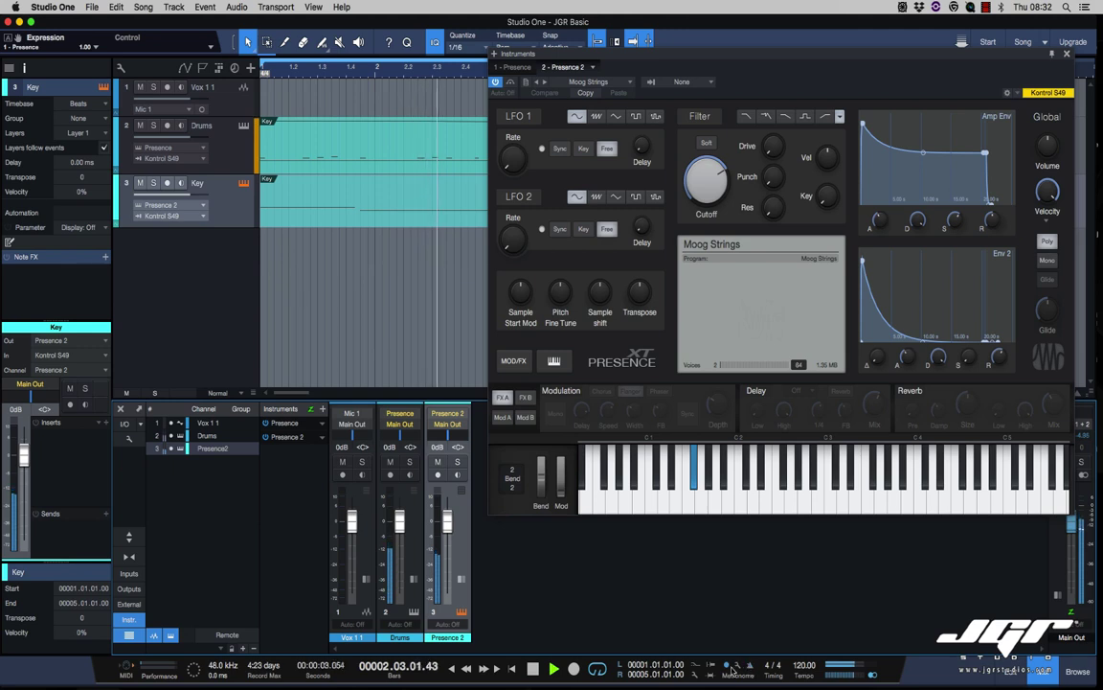
drag(446, 526, 446, 546)
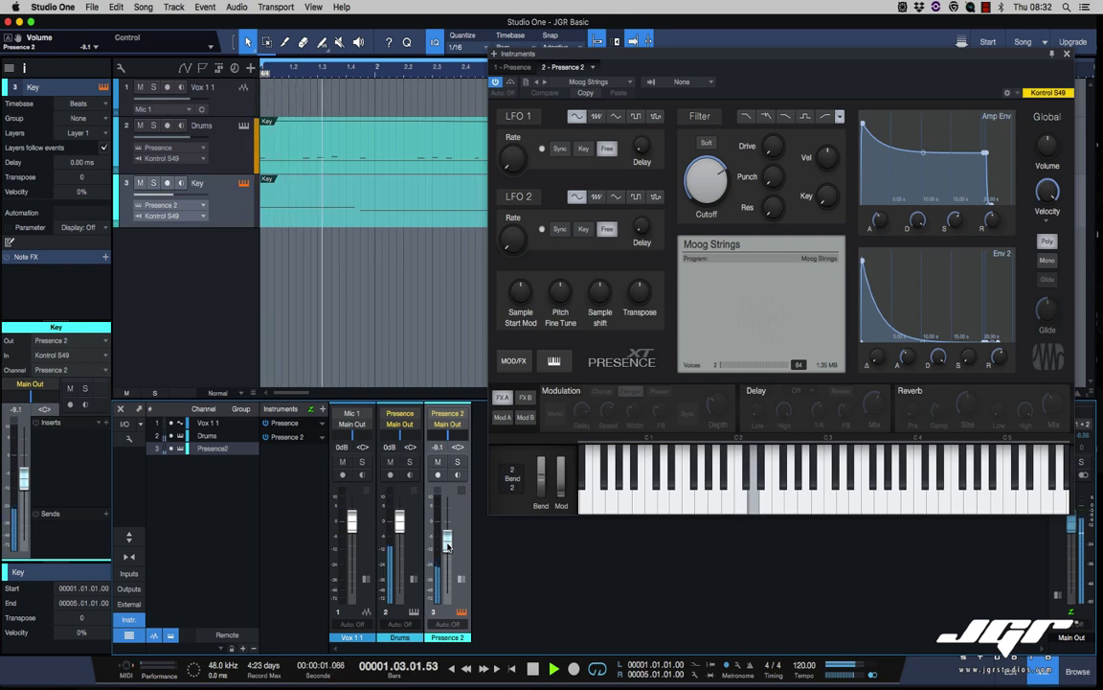
drag(447, 547, 449, 548)
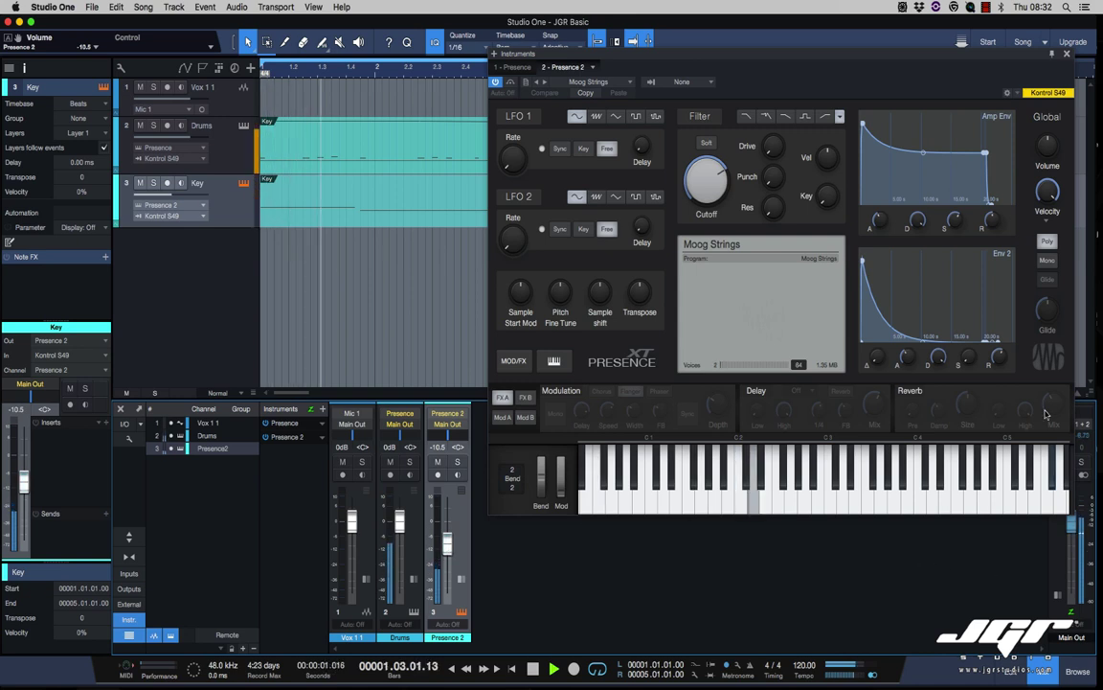
Step: Open the browser at its Loops list and move the instrument window clear of it
drag(955, 68, 919, 69)
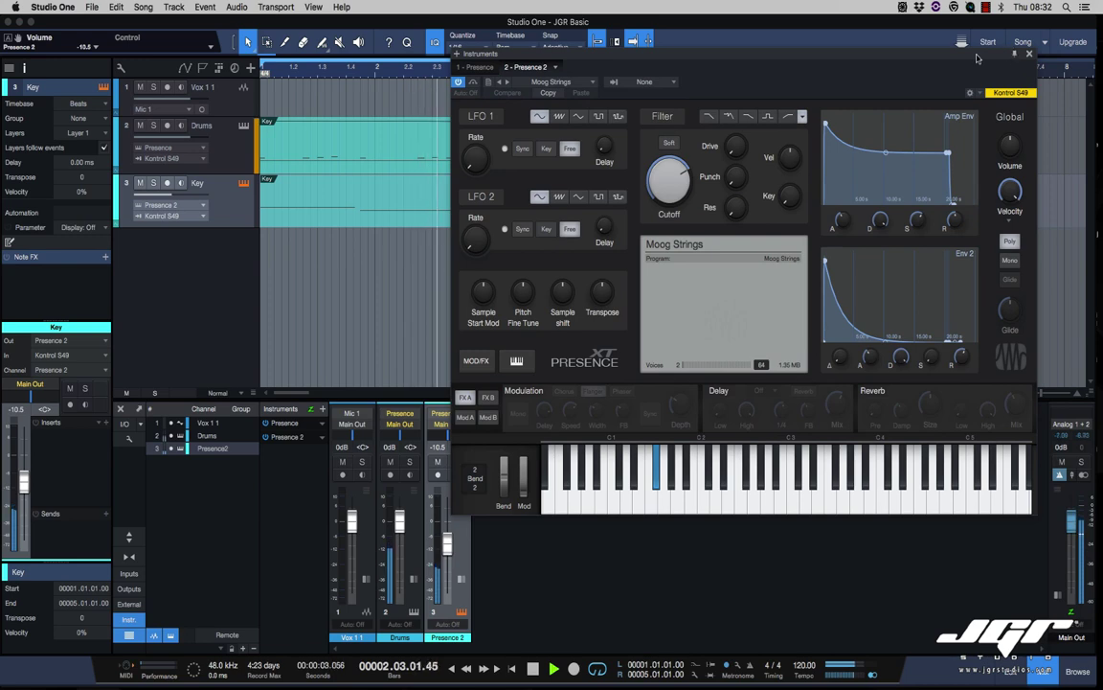
drag(997, 60, 970, 83)
click(1071, 672)
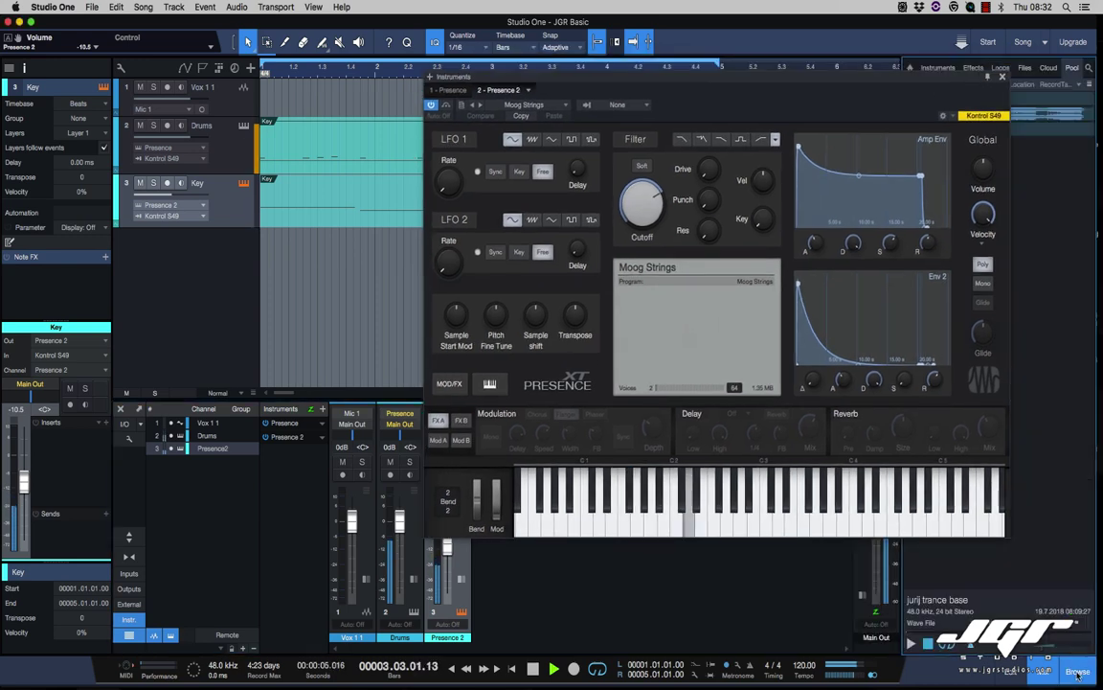
drag(936, 80, 794, 110)
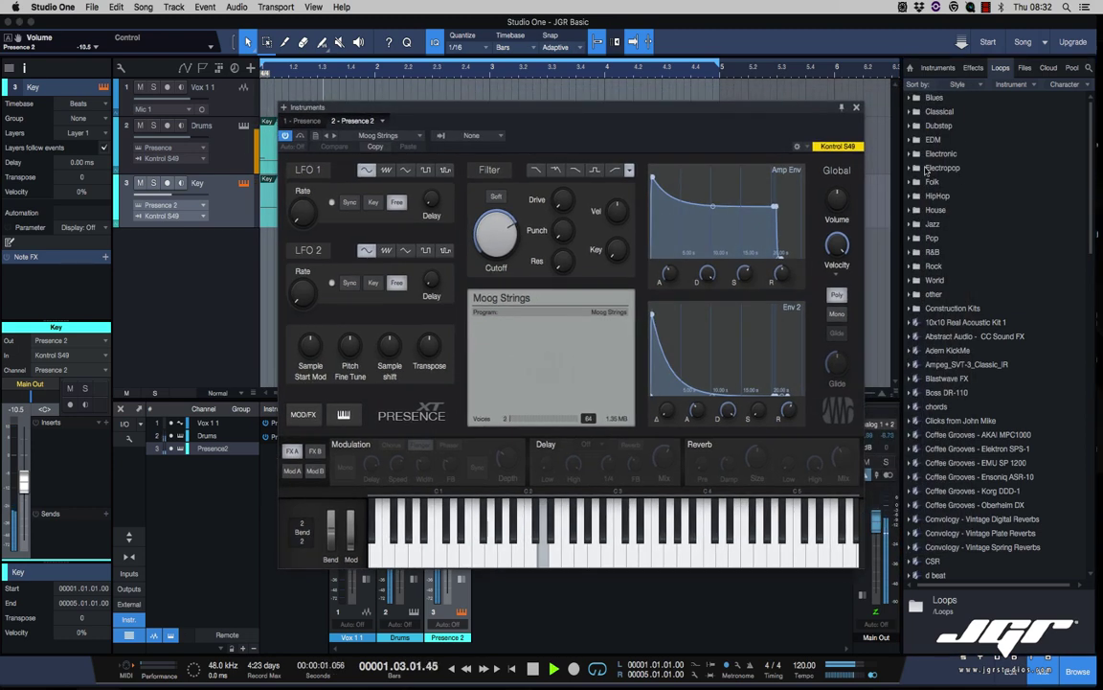
Step: Close the Presence instrument window and preview the nw_drm115_mountain_ful loop from the Electropop drum loops
click(856, 108)
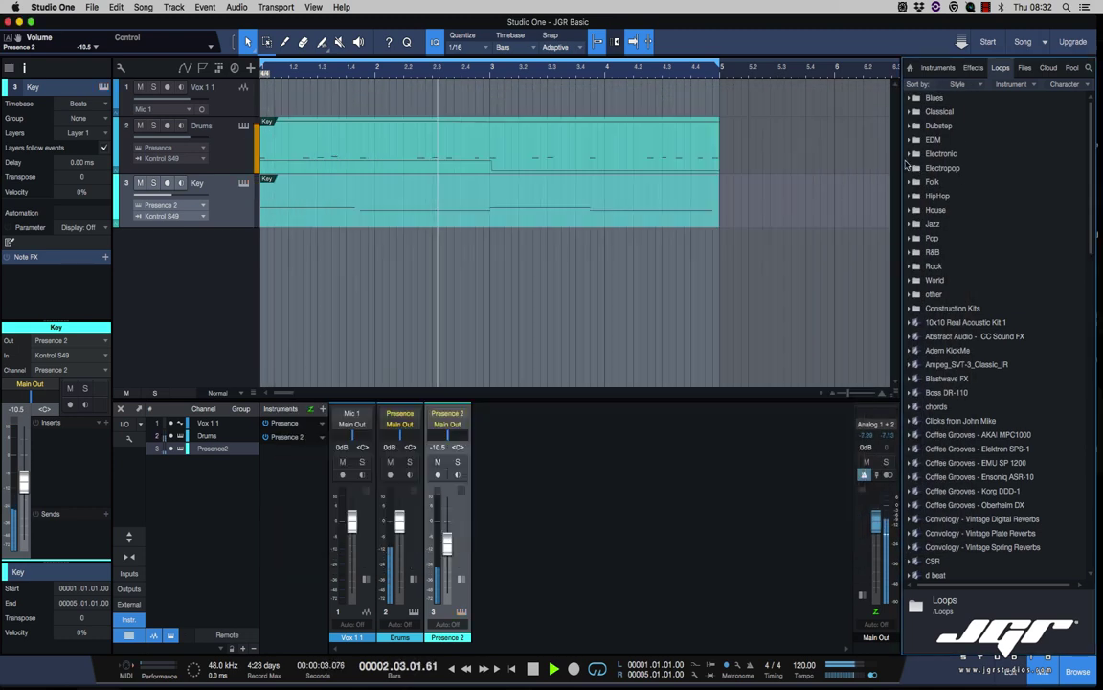
click(917, 167)
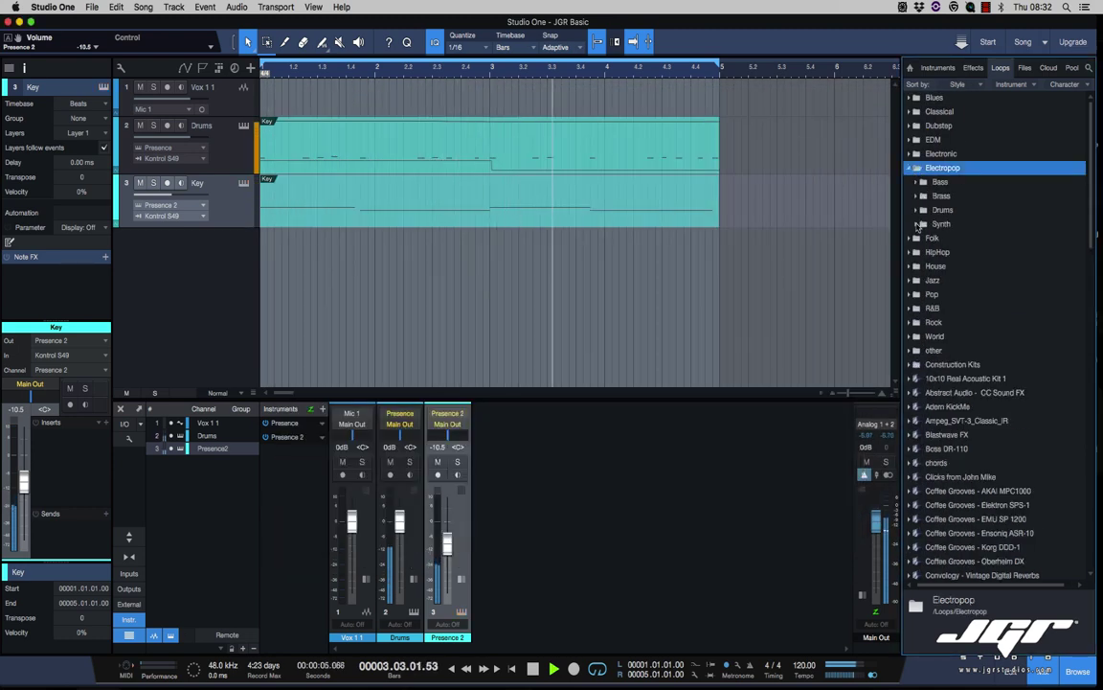
click(920, 209)
click(925, 223)
click(931, 240)
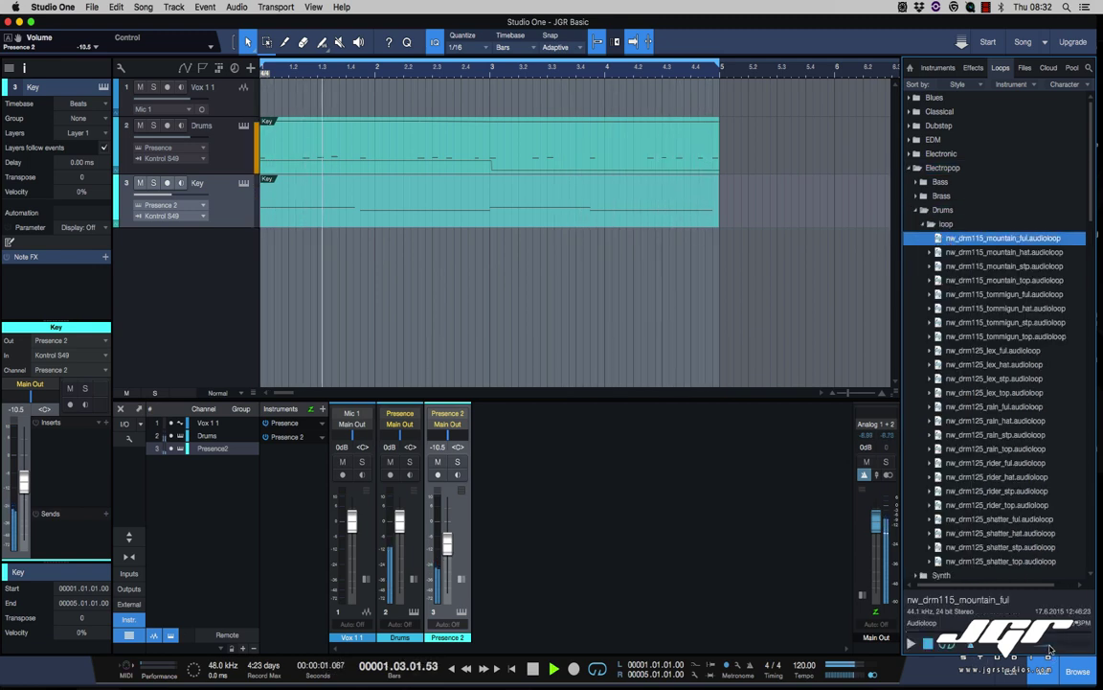
click(913, 644)
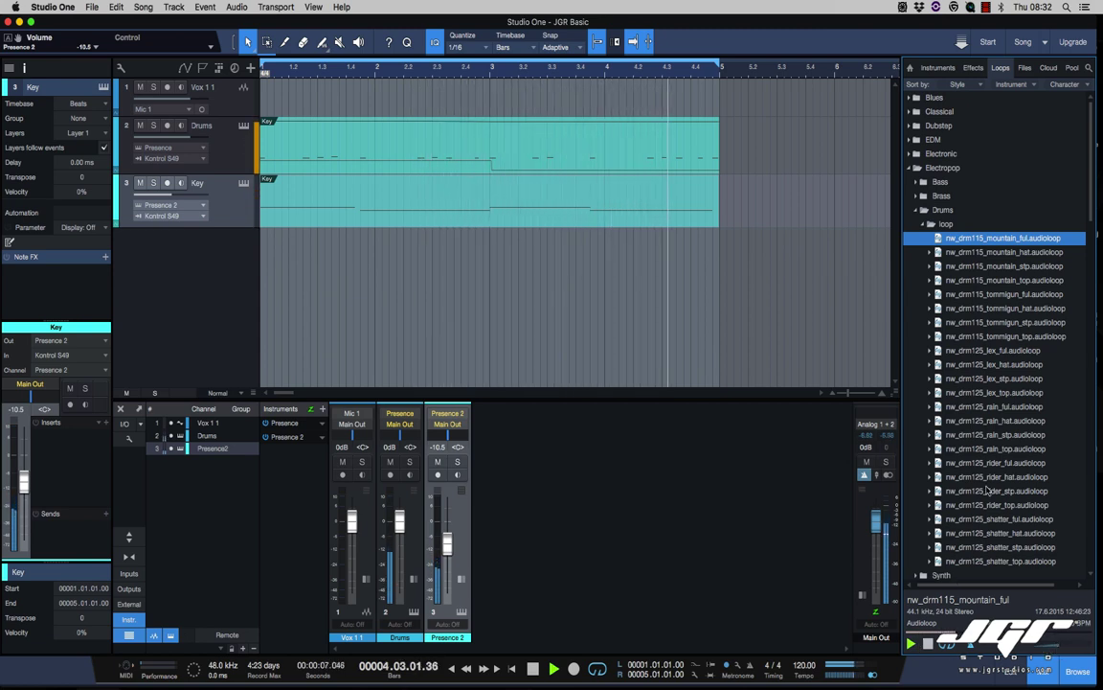
Step: Place the nw_drm115_mountain_hat loop on a new track, duplicated to fill bars 1 to 5, and raise its volume to -14.0 dB
click(943, 253)
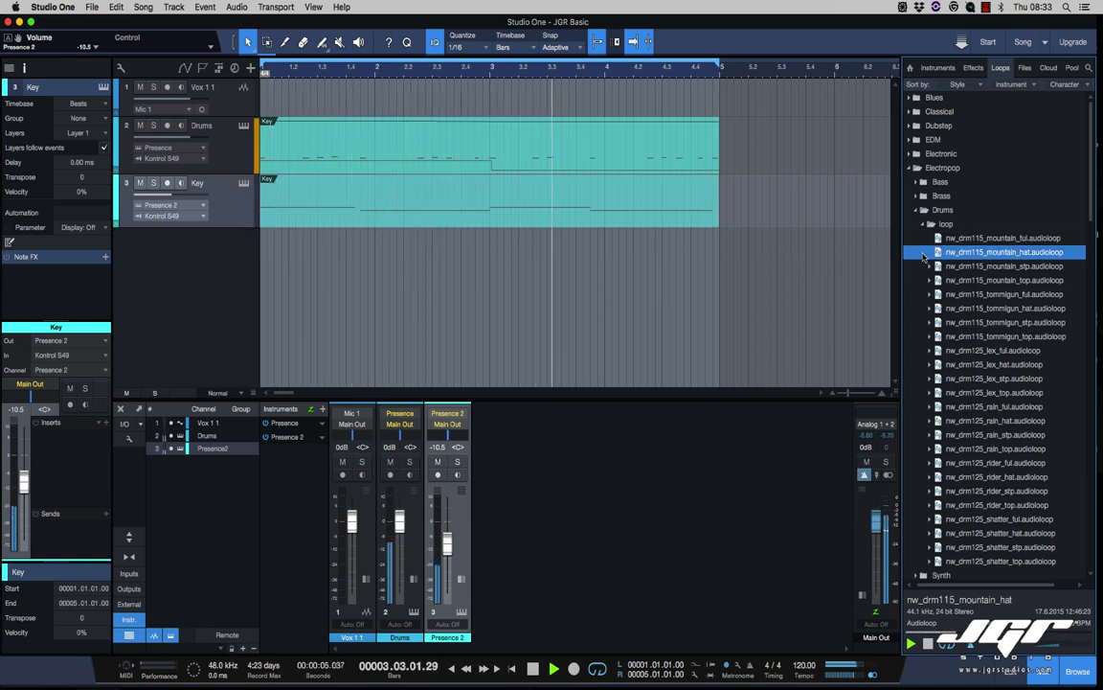
drag(939, 253, 288, 248)
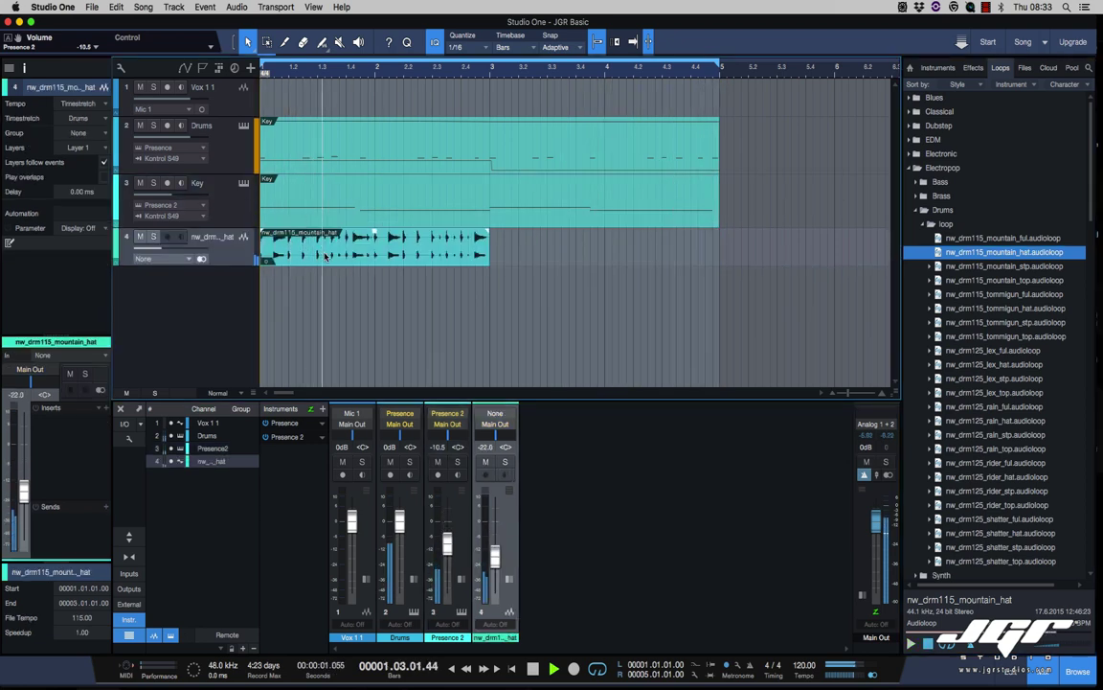
key(d)
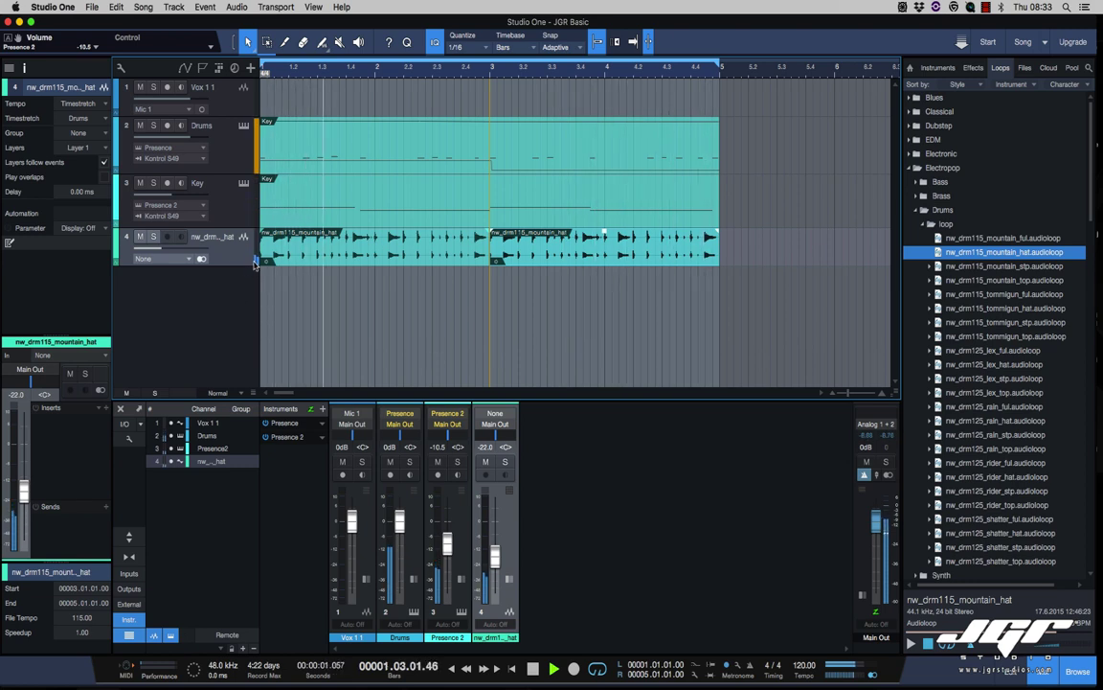
drag(496, 555, 495, 544)
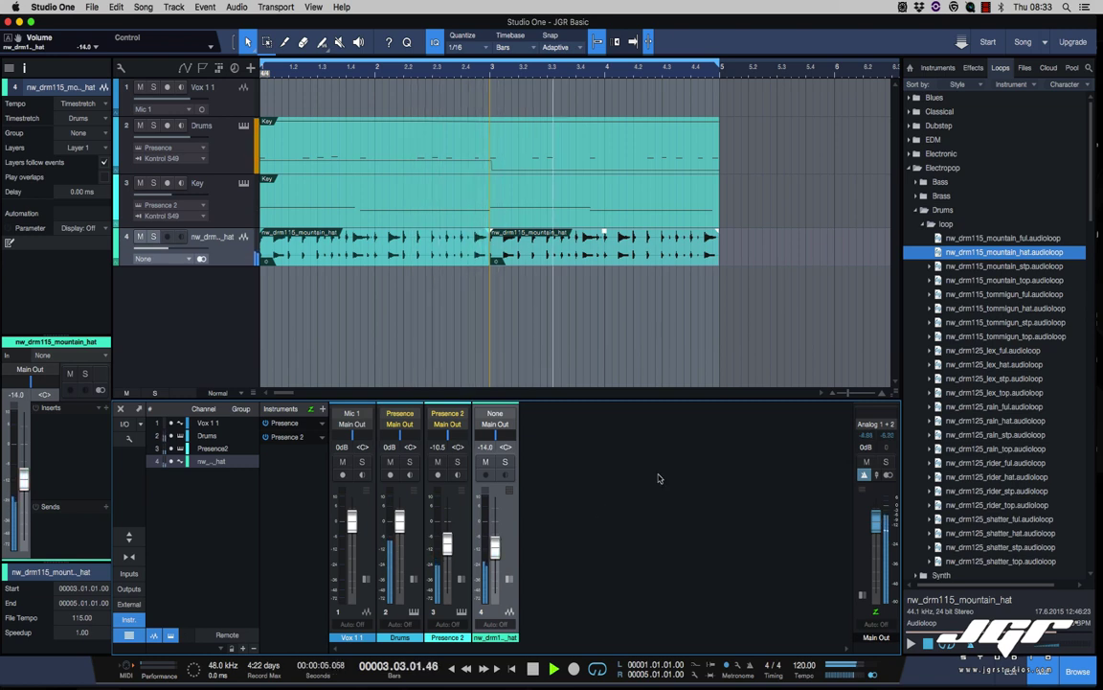
Step: Preview the nw_drm125_rain_top loop and place it at bar 1 on a new track below the hat loop
click(947, 449)
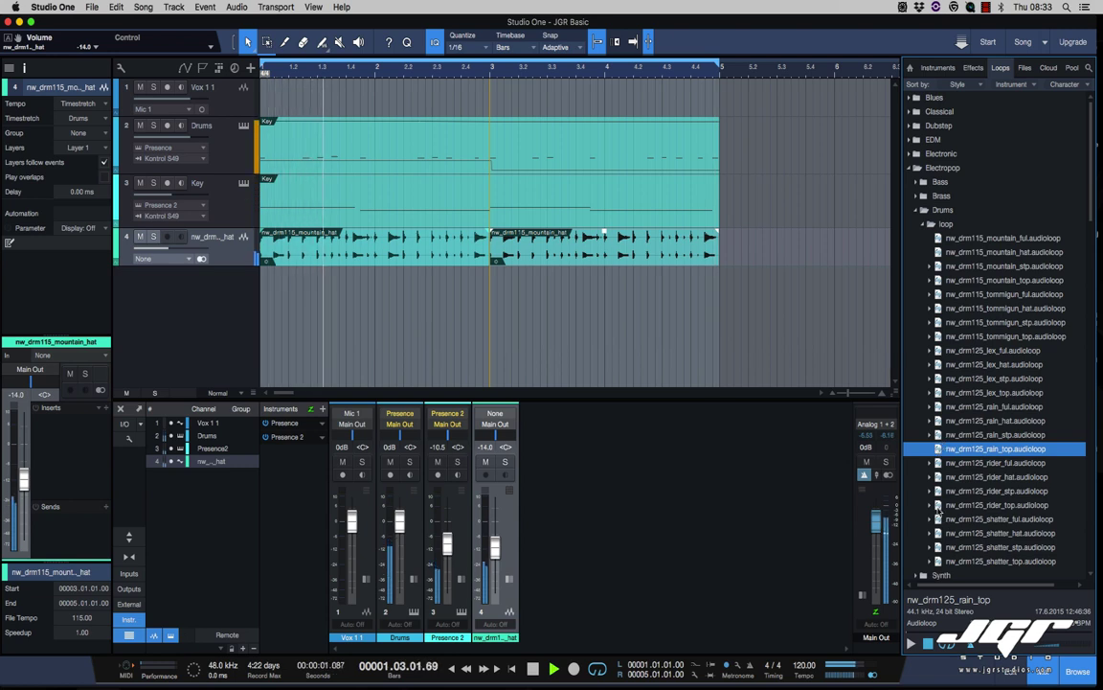
click(914, 644)
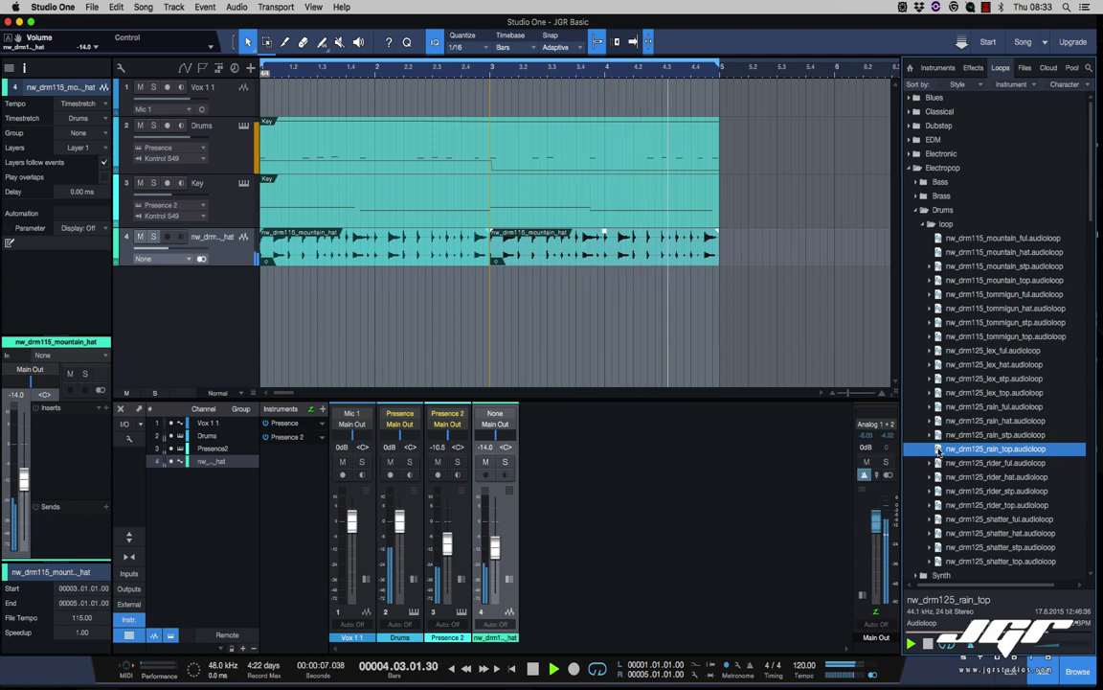
drag(938, 451, 277, 277)
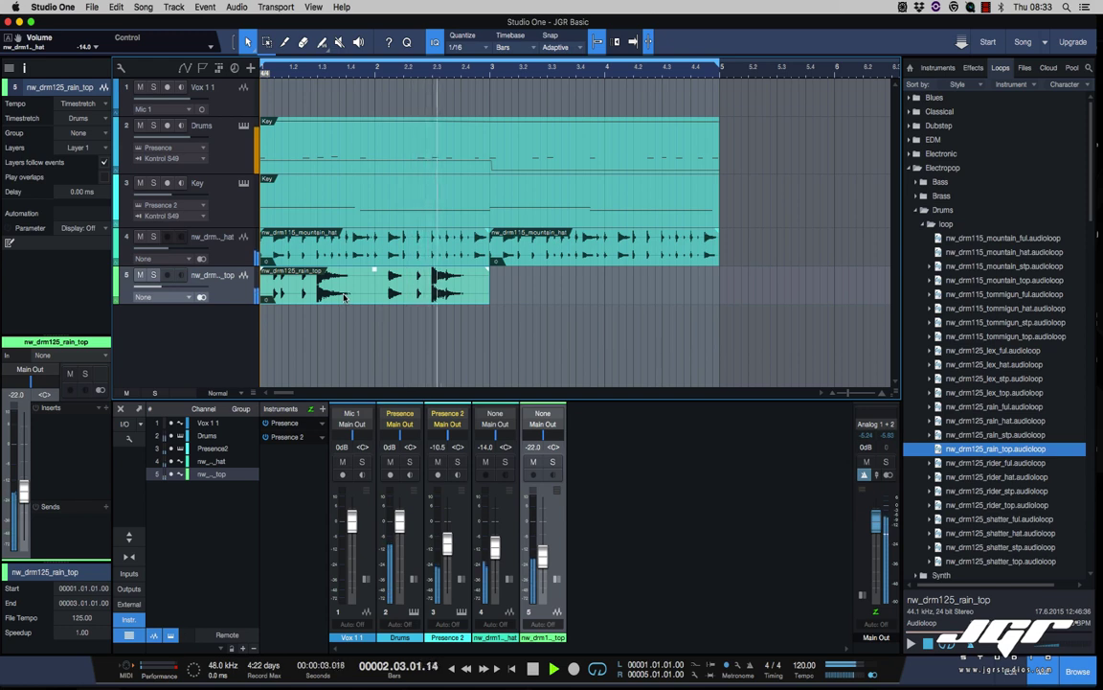
Step: Copy the nw_drm125_rain_top event to bar 3 and undo the copy
drag(340, 295, 567, 289)
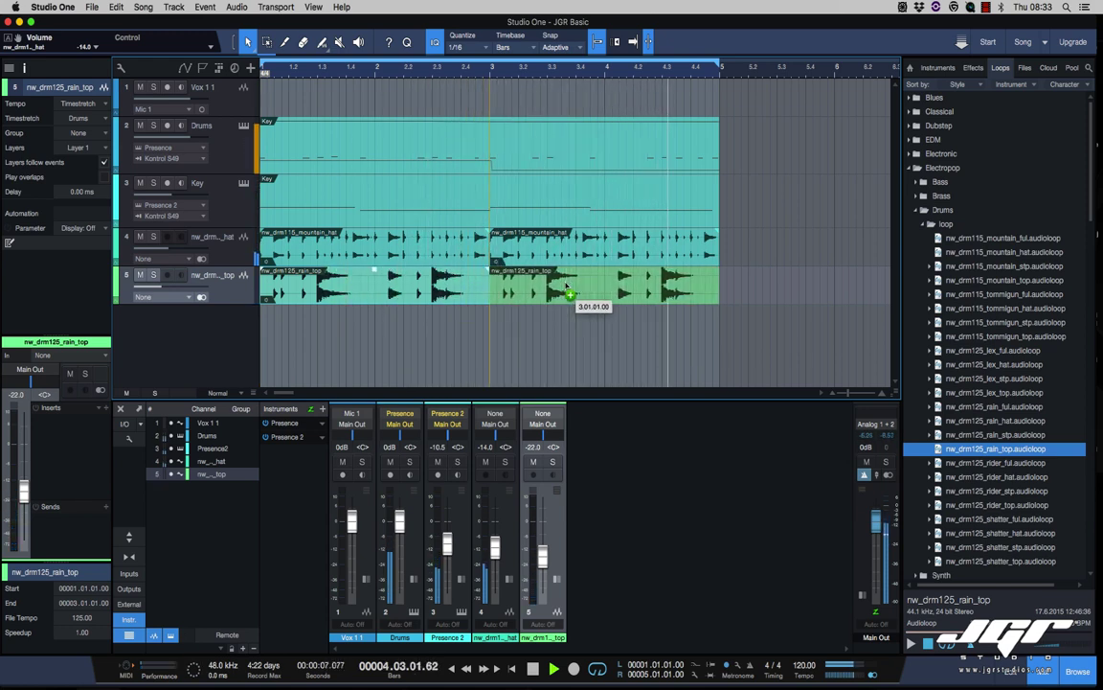
drag(567, 290, 566, 287)
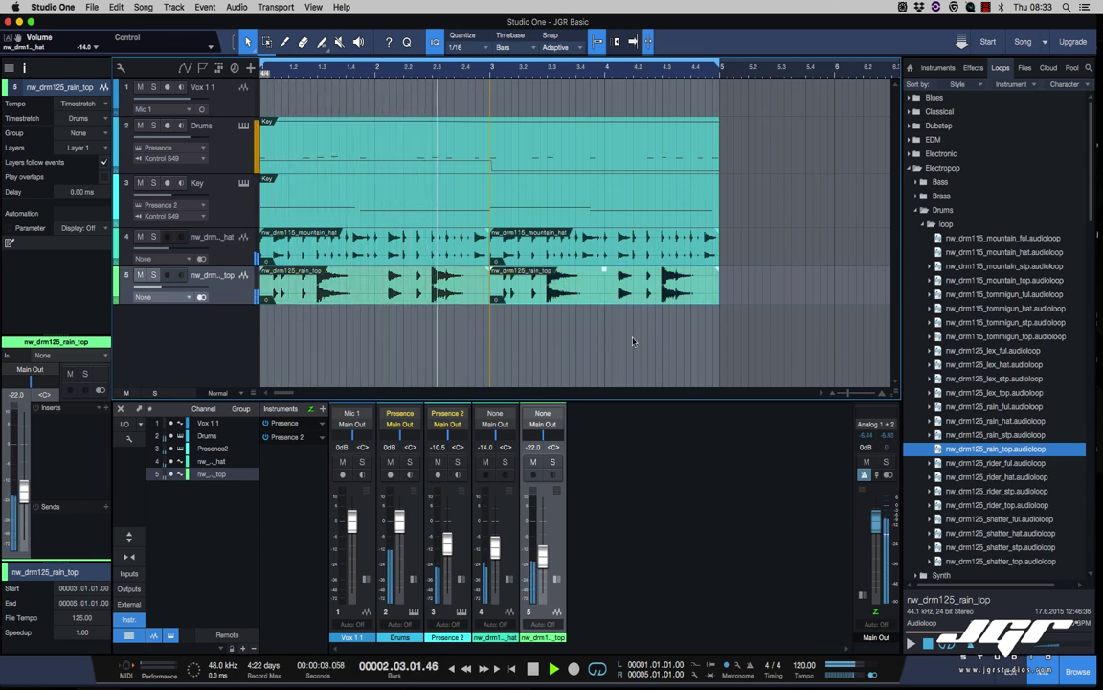
key(super+z)
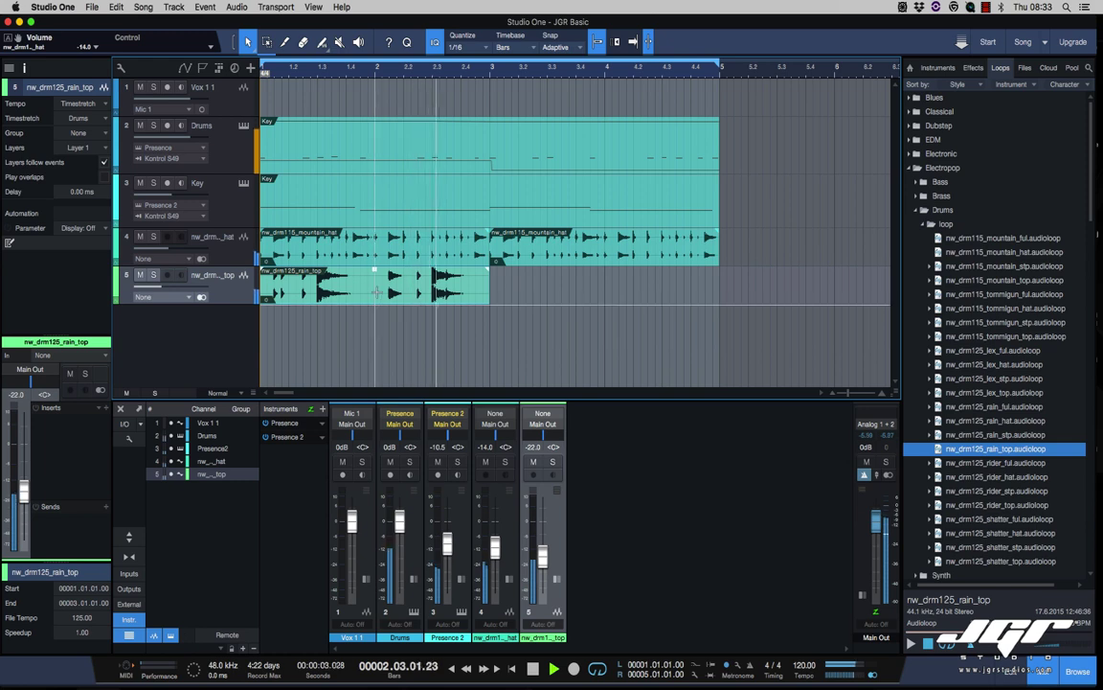
Step: Duplicate the nw_drm125_rain_top event to bar 3, lower its channel volume to about -24.4 dB and stop playback
key(d)
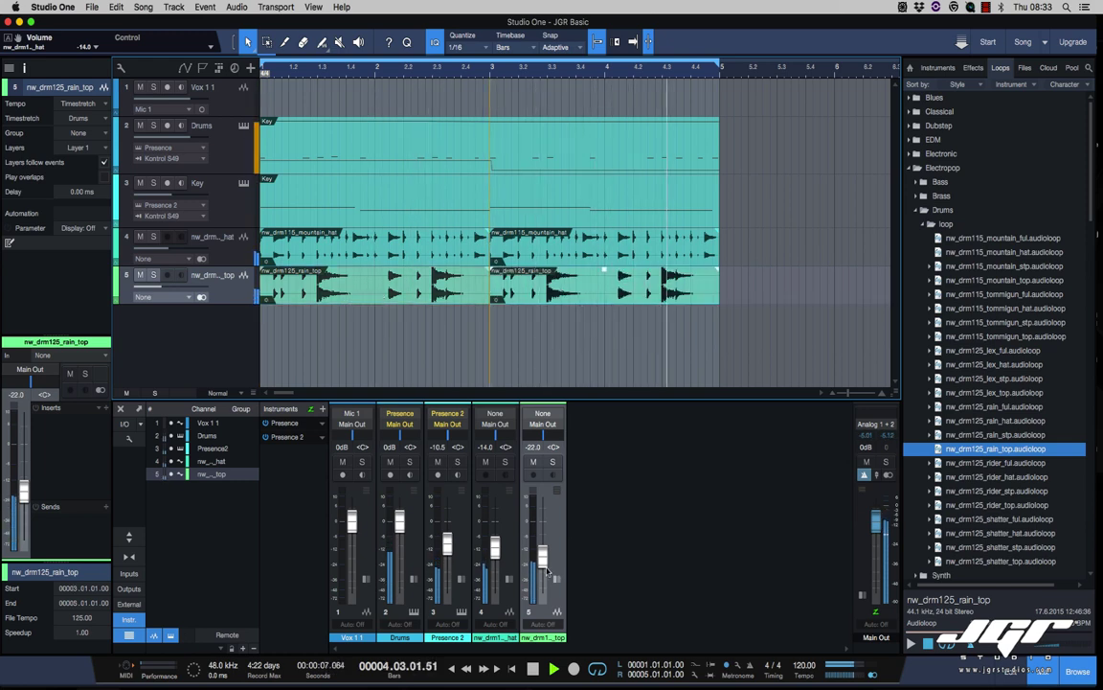
drag(543, 565, 544, 567)
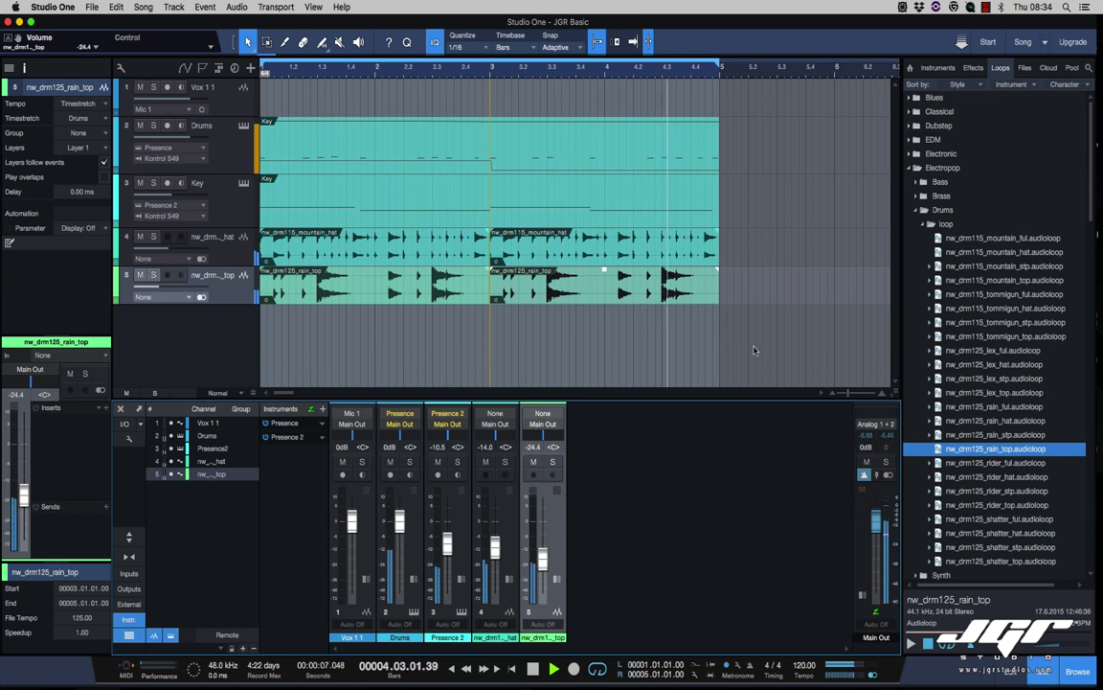
key(space)
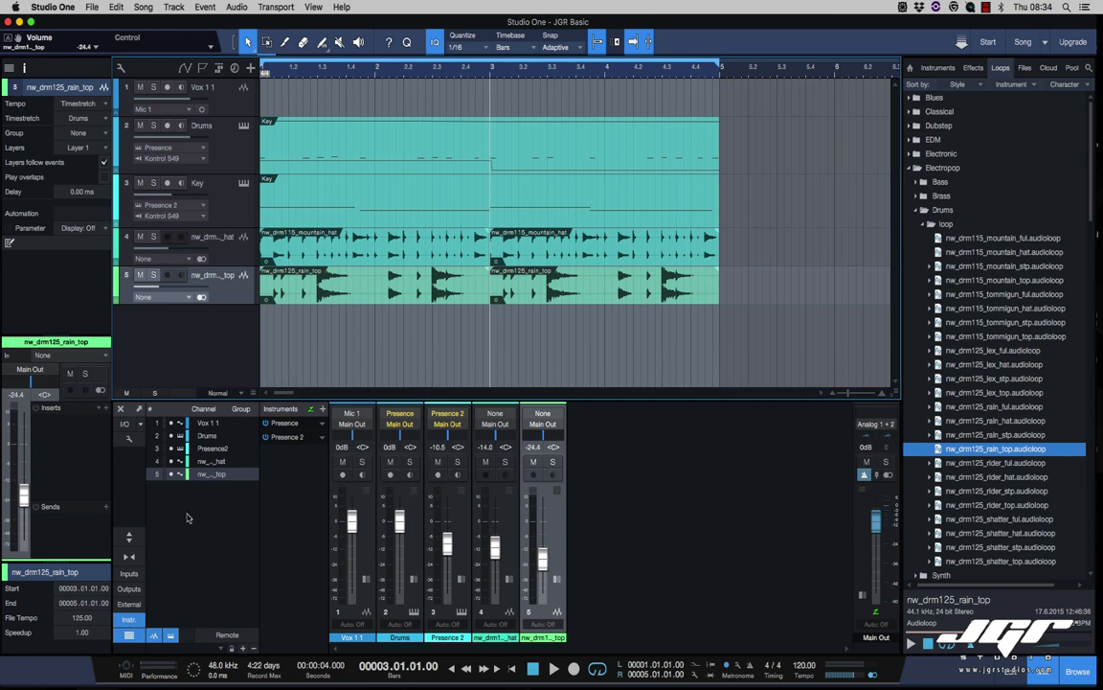
Step: Expand the mixer upward to show the channels' inserts and sends, and give the sends area more room
click(130, 538)
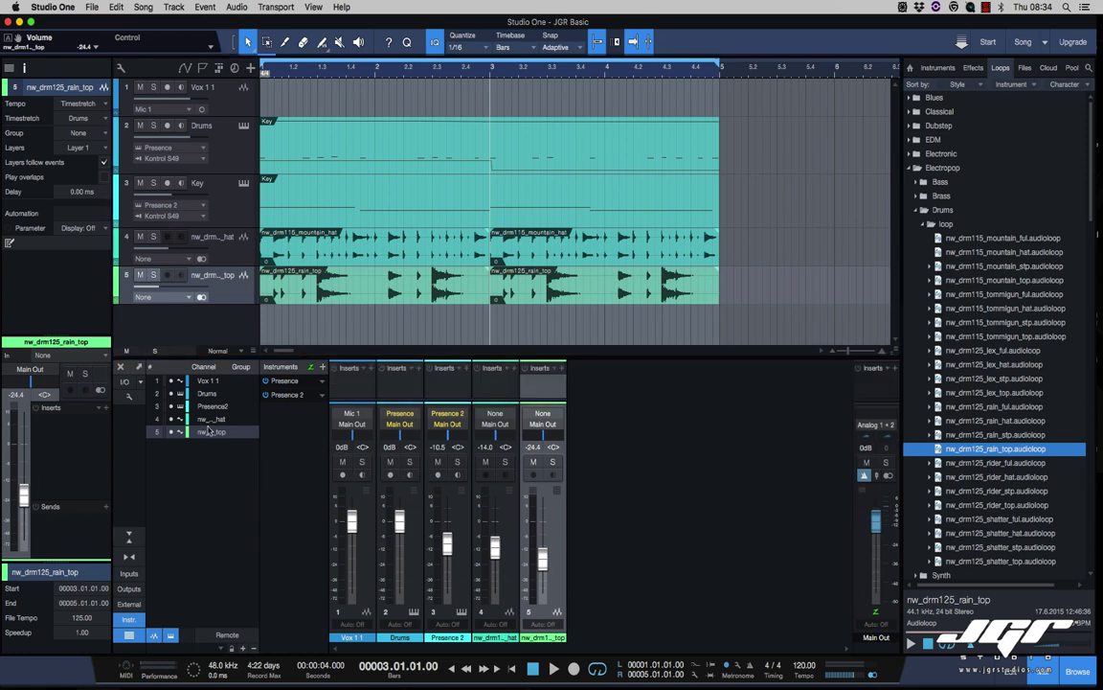
drag(390, 358, 398, 237)
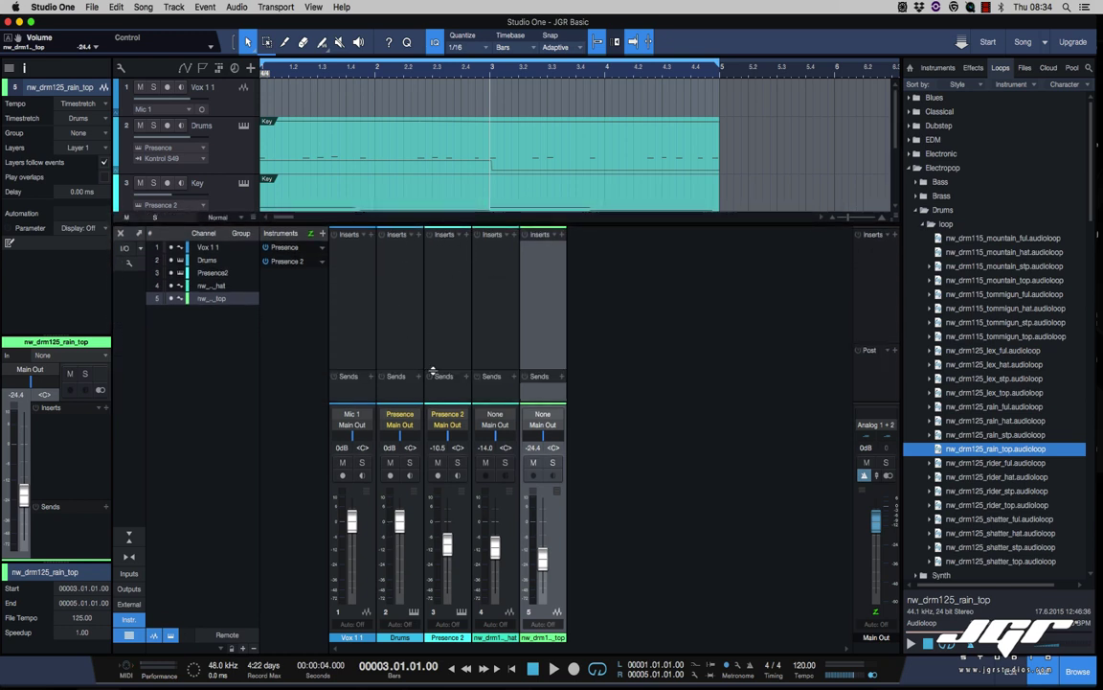
drag(433, 370, 438, 347)
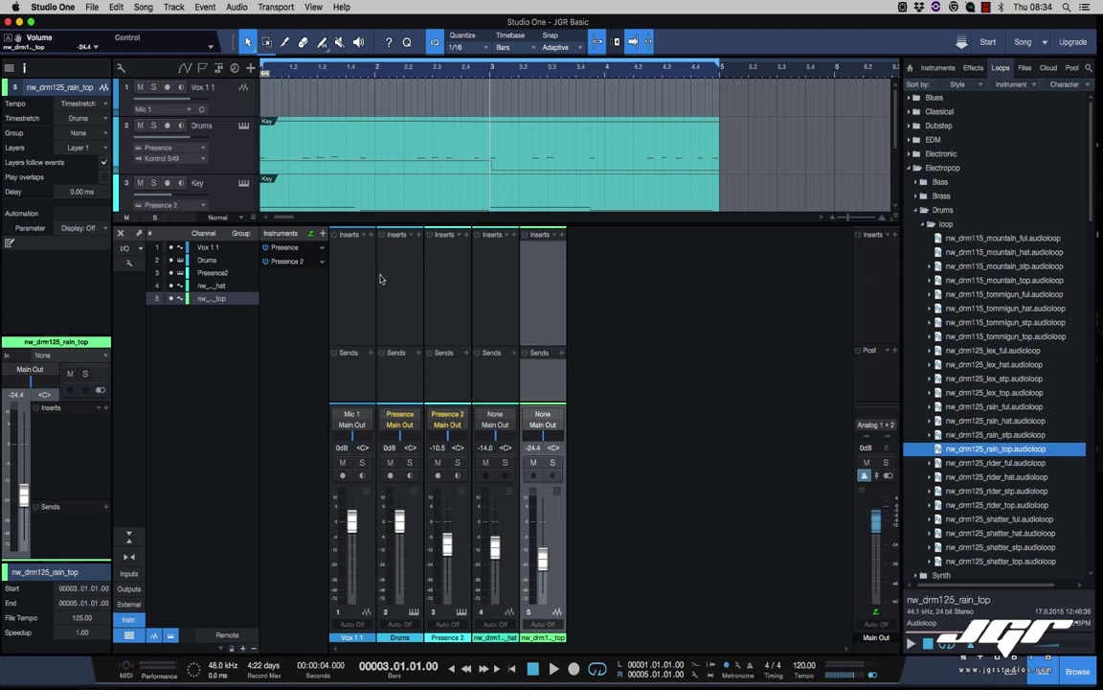
Step: Examine the FX chain presets and the PreSonus insert effects available for the Vox 1 1 channel
click(351, 257)
click(363, 236)
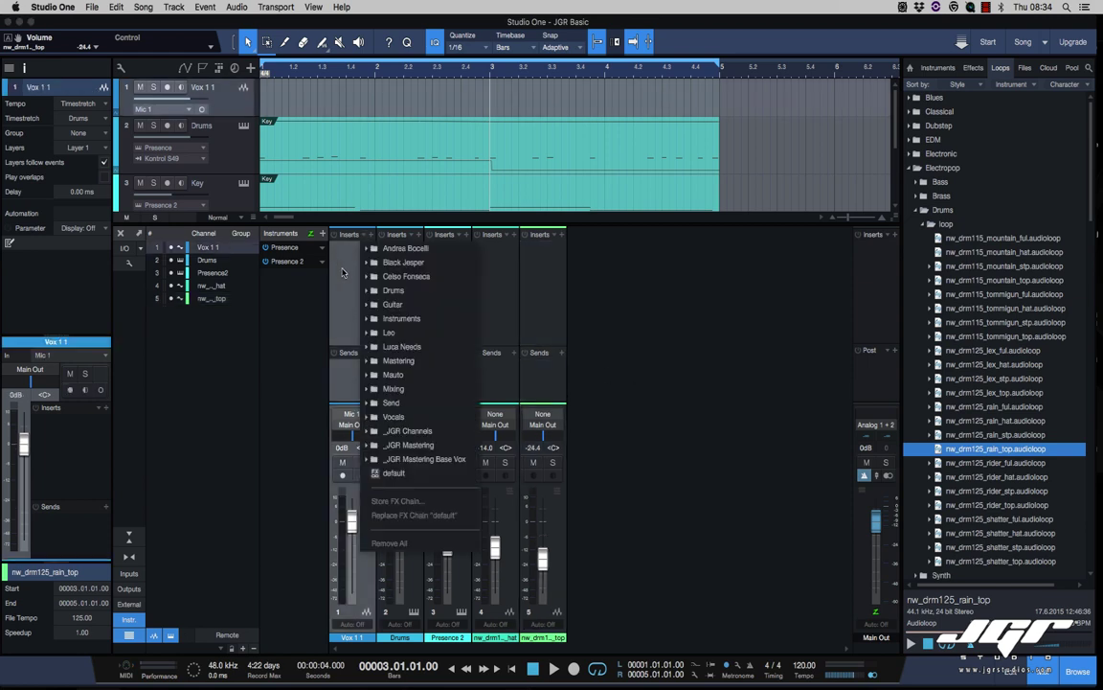
click(370, 237)
click(372, 236)
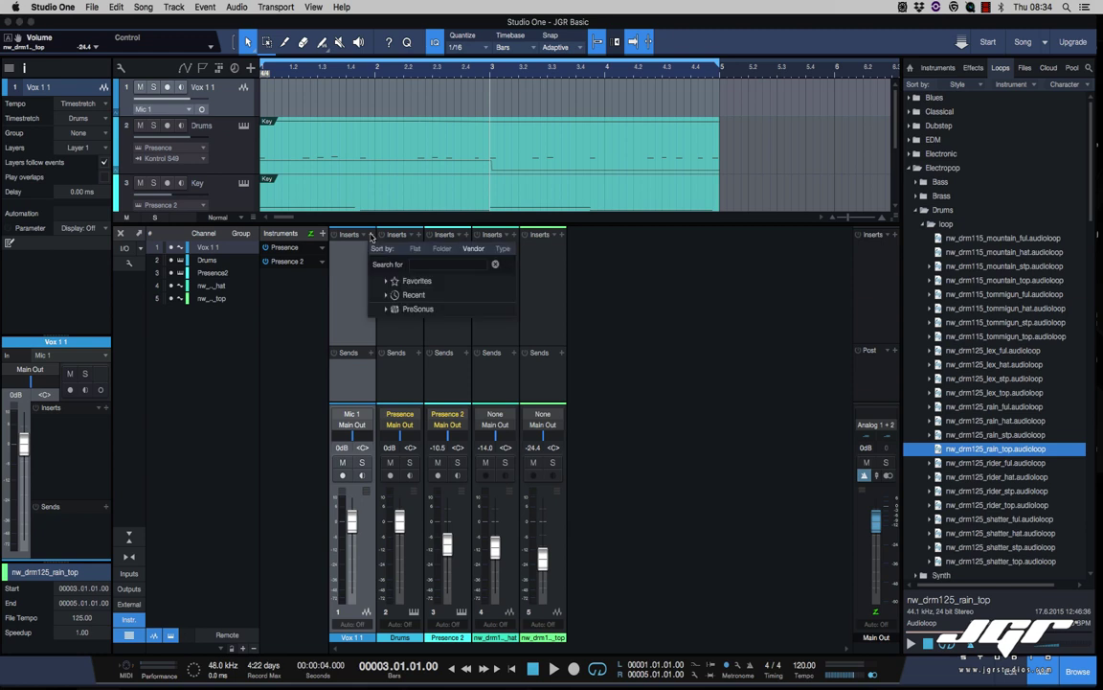
click(395, 311)
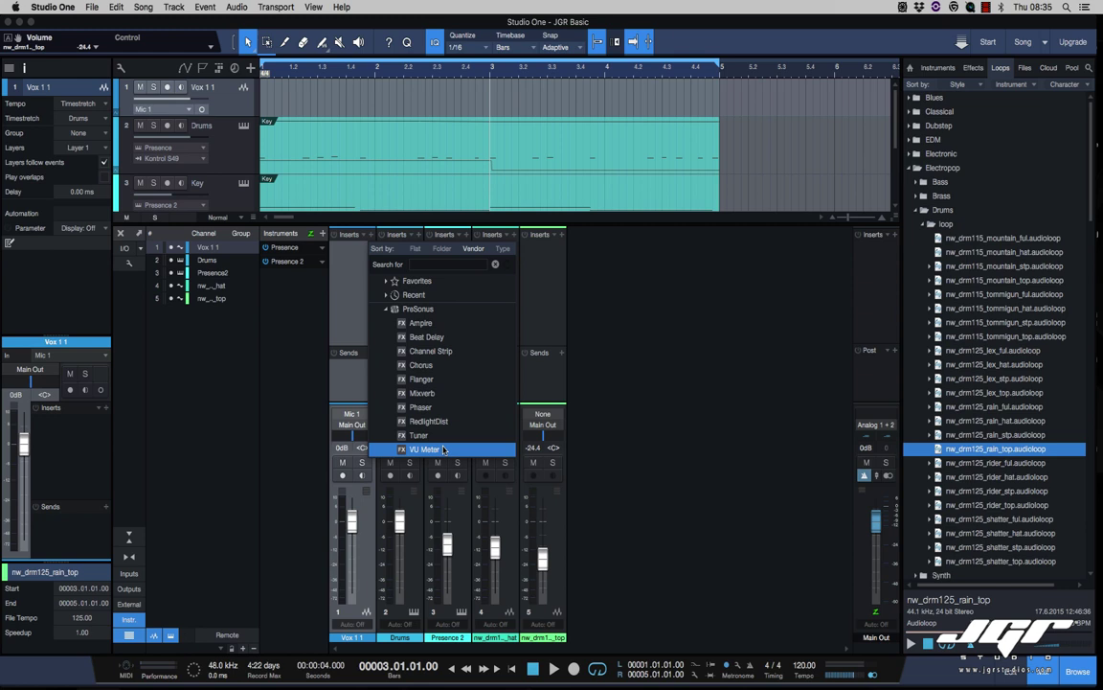
click(664, 439)
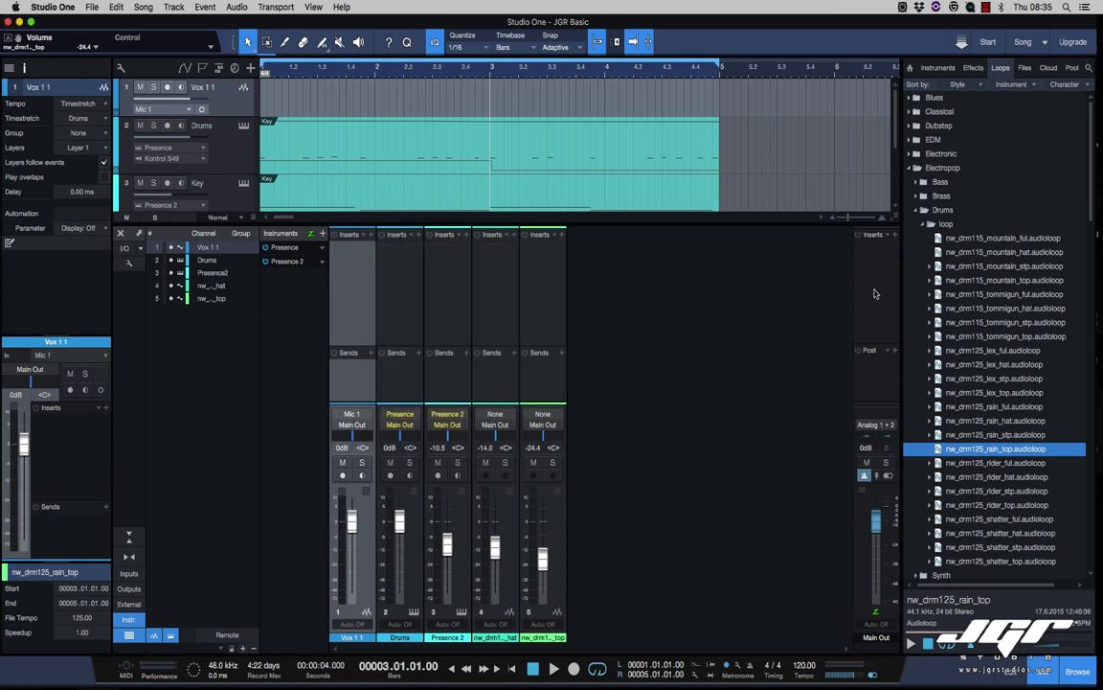
Step: Insert a VU Meter on the Vox 1 1 channel, close its window and show its miniature display in the insert slot
click(371, 236)
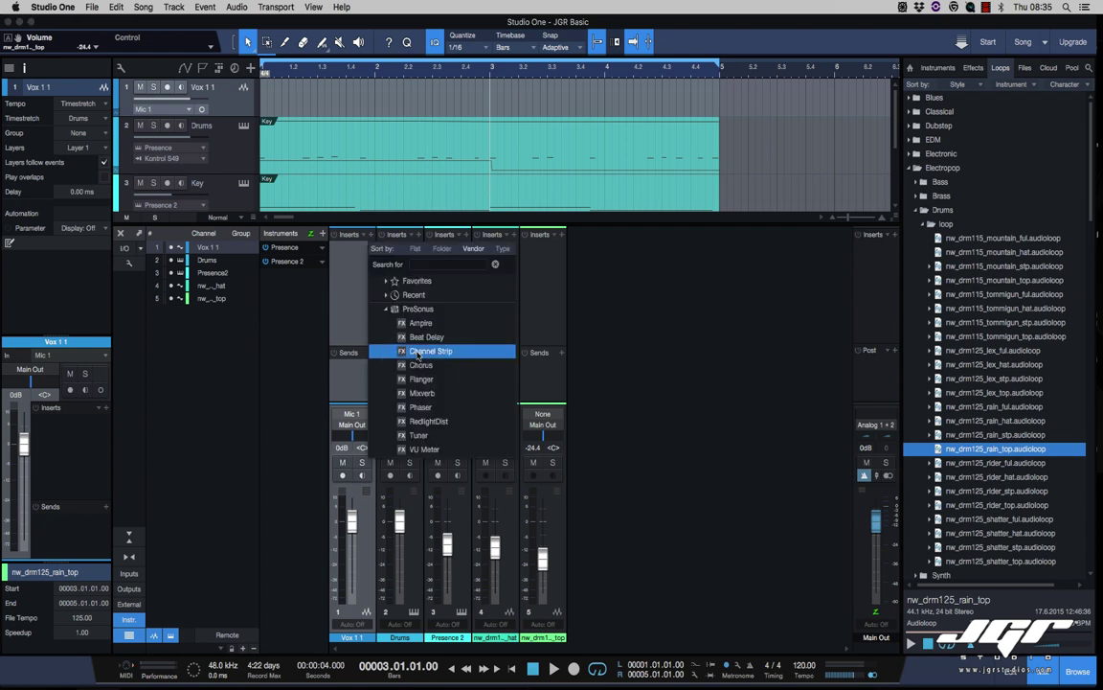
click(450, 448)
drag(562, 129, 670, 274)
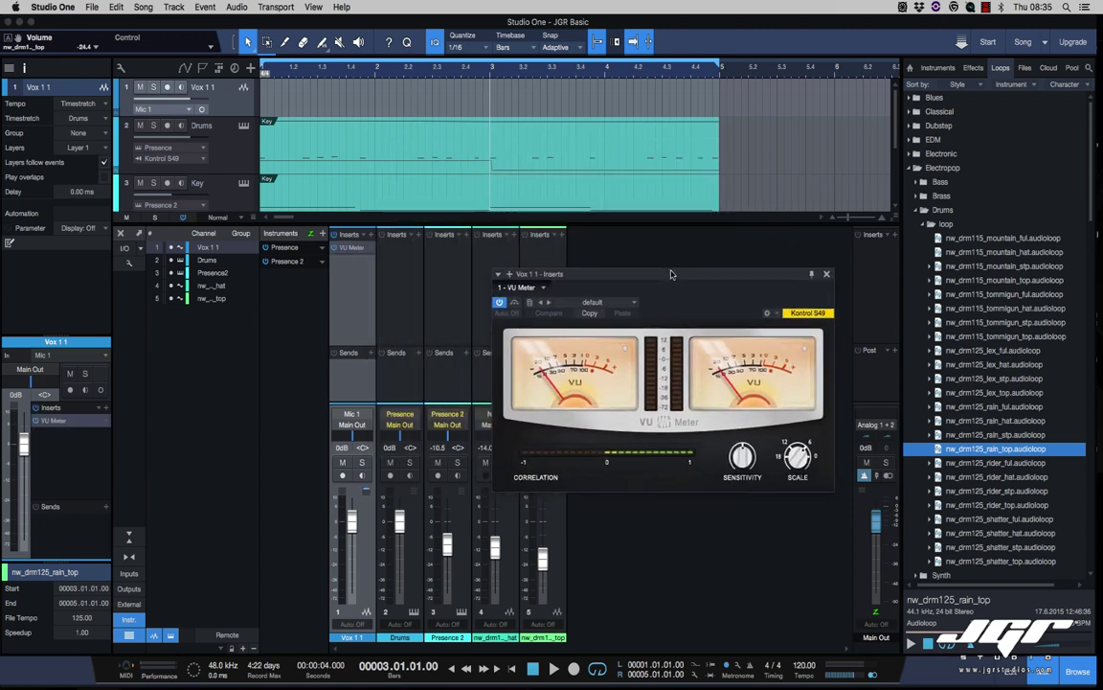
click(827, 275)
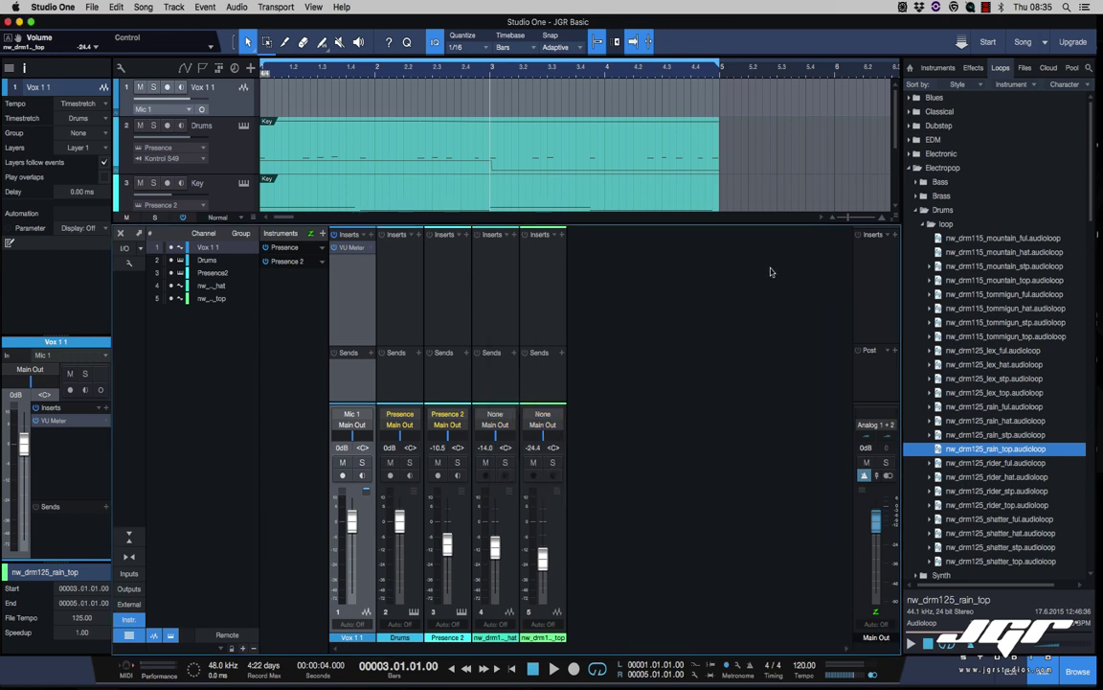
click(351, 250)
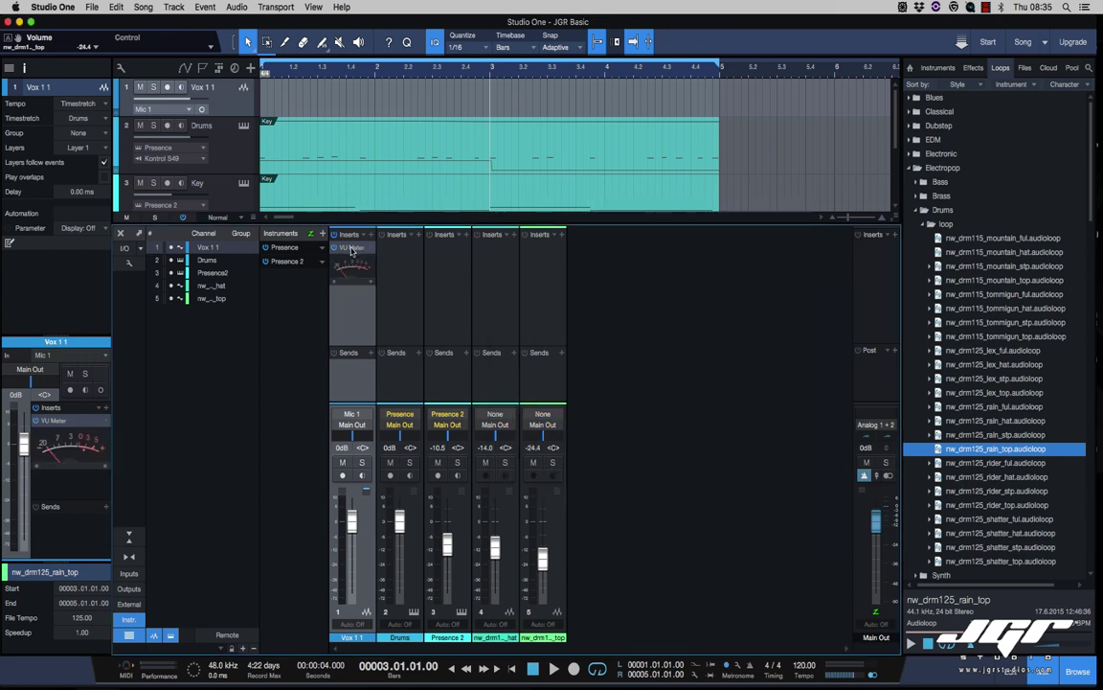
Step: Copy the VU Meter insert to the remaining channels and the Main Out during playback, closing the plug-in windows
drag(352, 250, 544, 251)
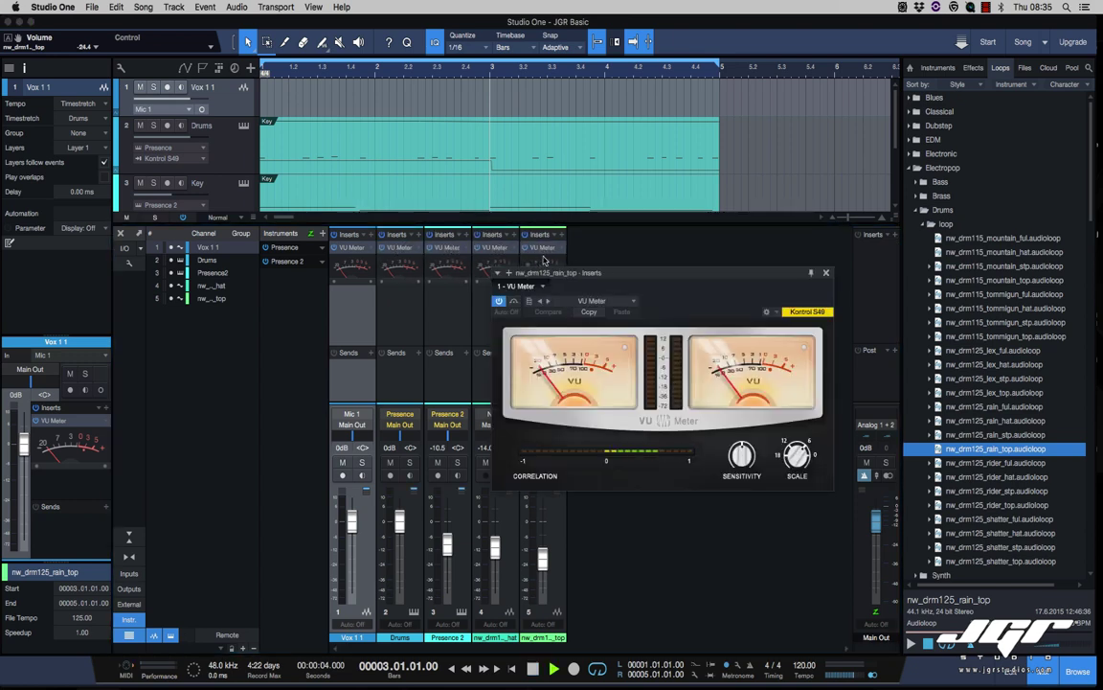
key(space)
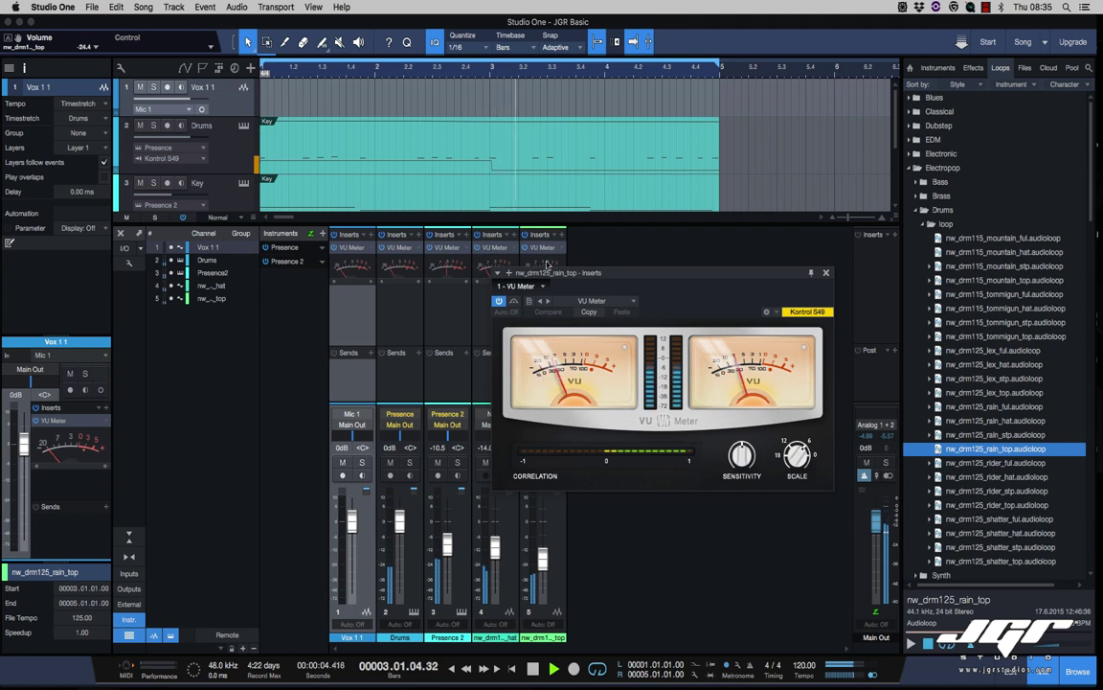
click(826, 272)
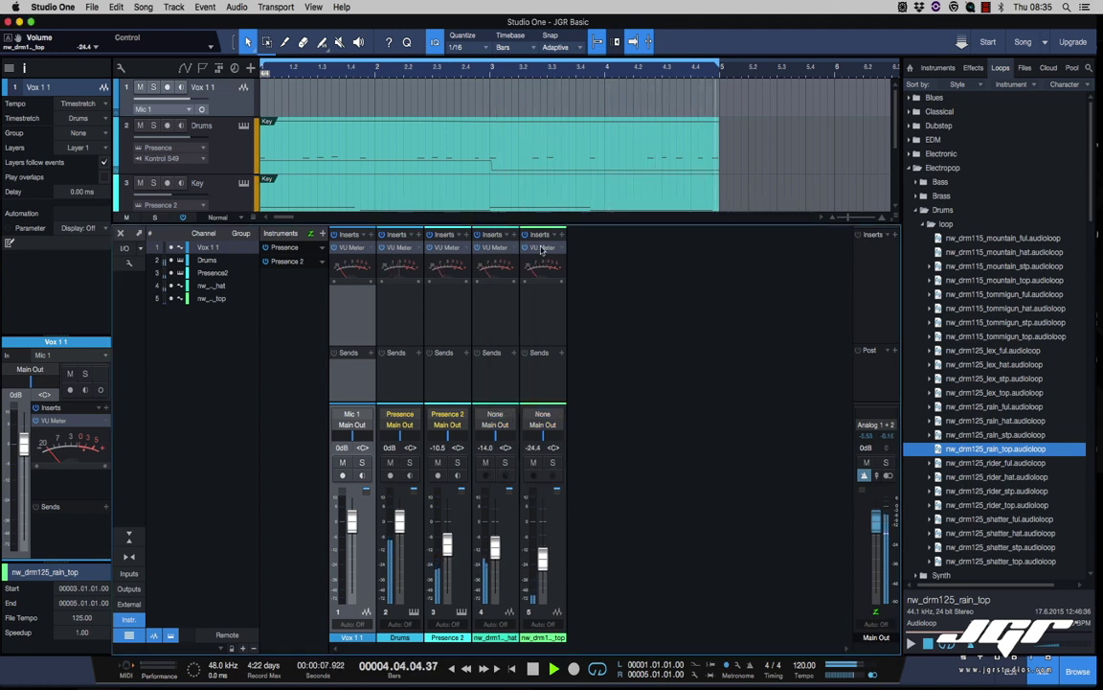
drag(542, 252, 871, 258)
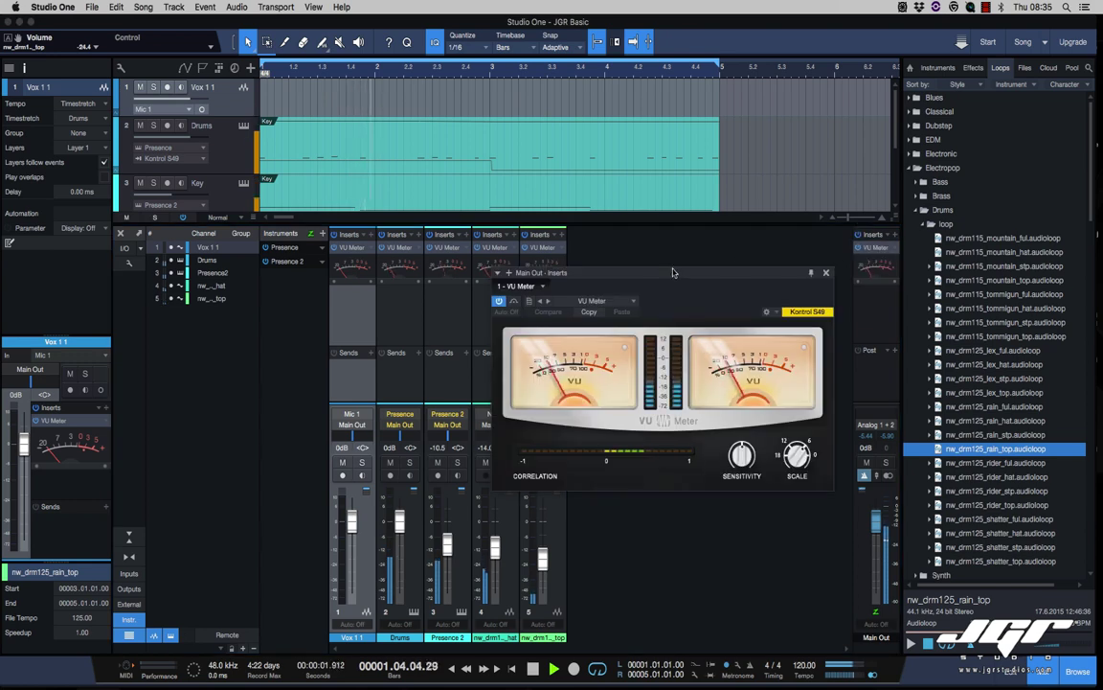
click(826, 272)
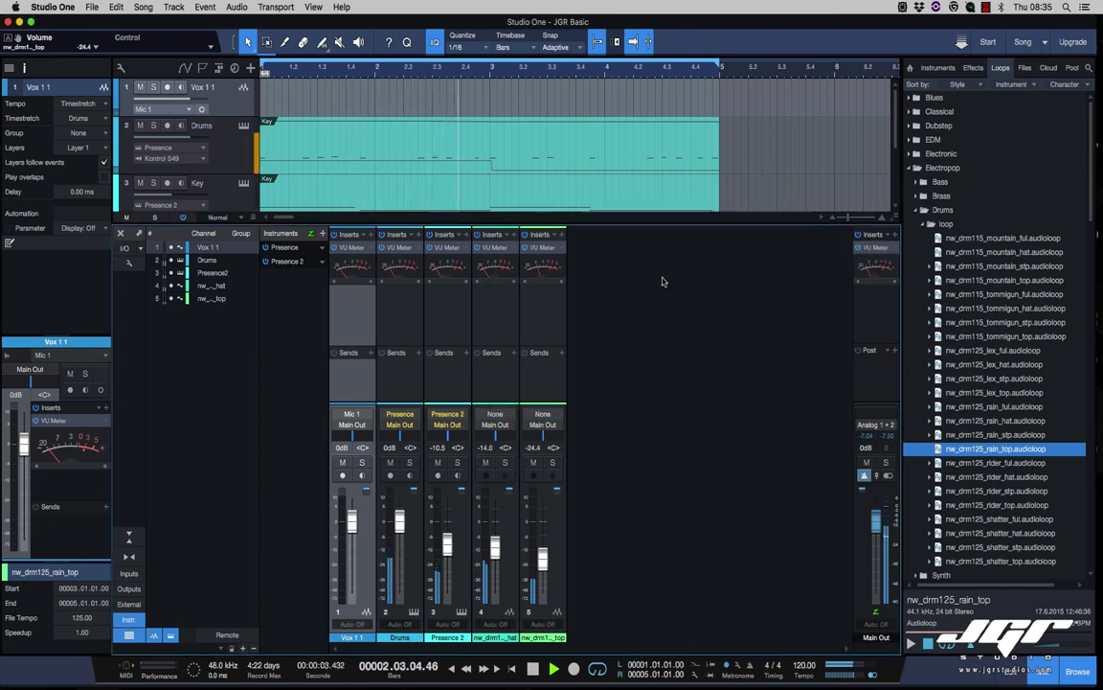
Step: Insert a Channel Strip effect after the VU Meter on the Drums channel
click(410, 300)
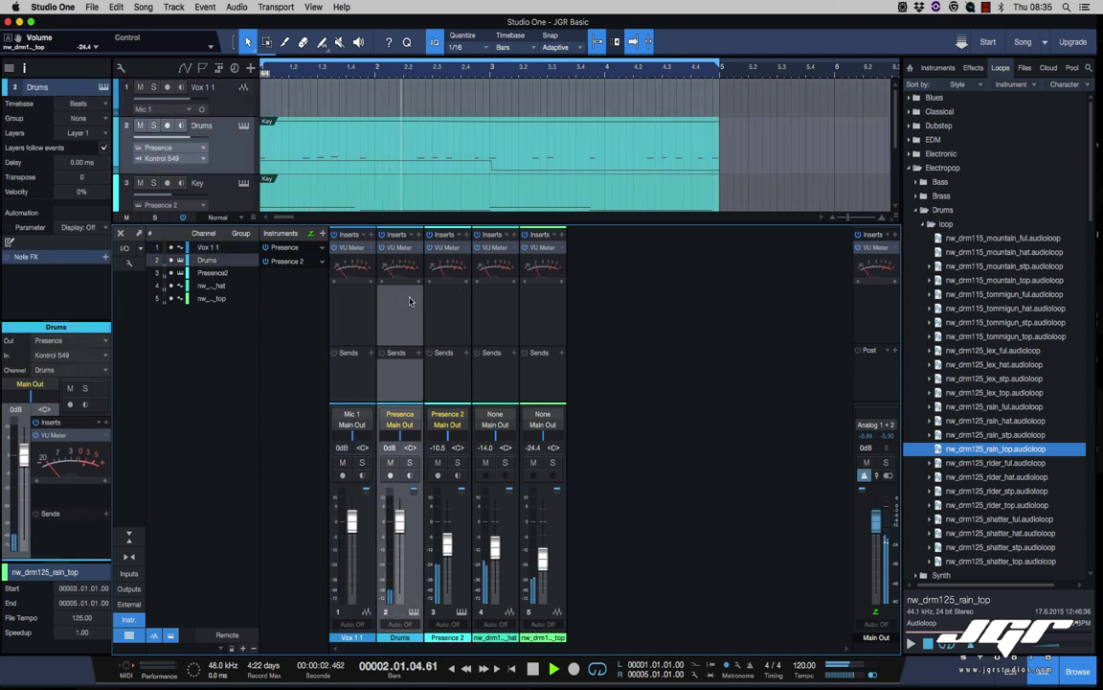
click(419, 236)
click(488, 287)
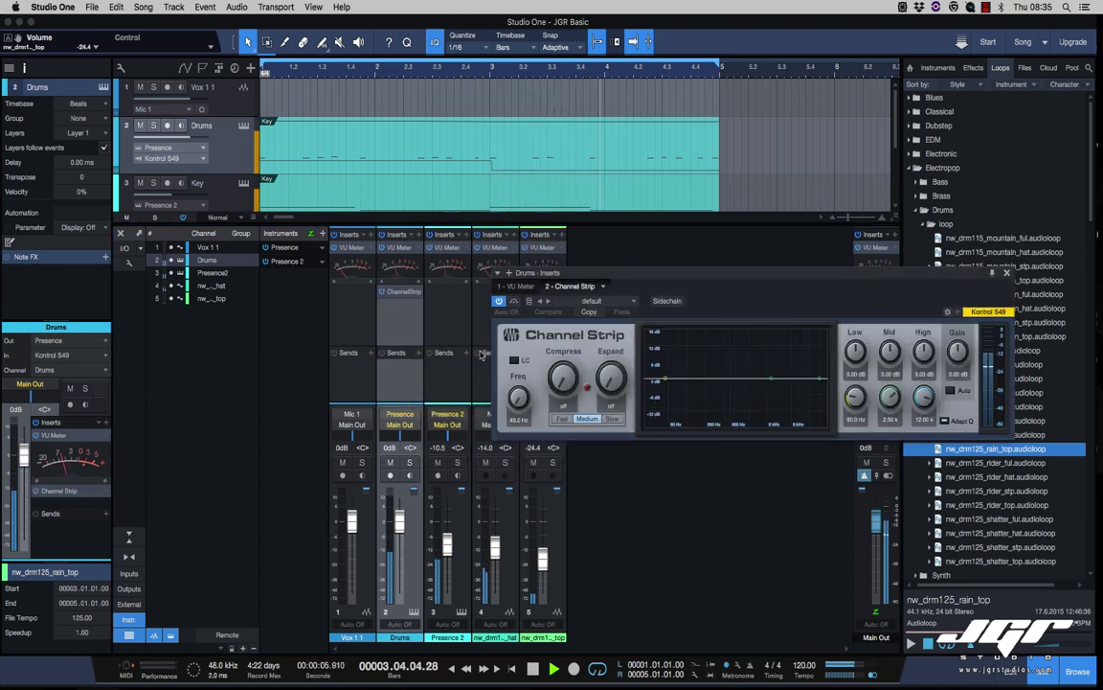
Step: Set the Drums Channel Strip's Compress to about 48% and its Expand to 29%
click(400, 292)
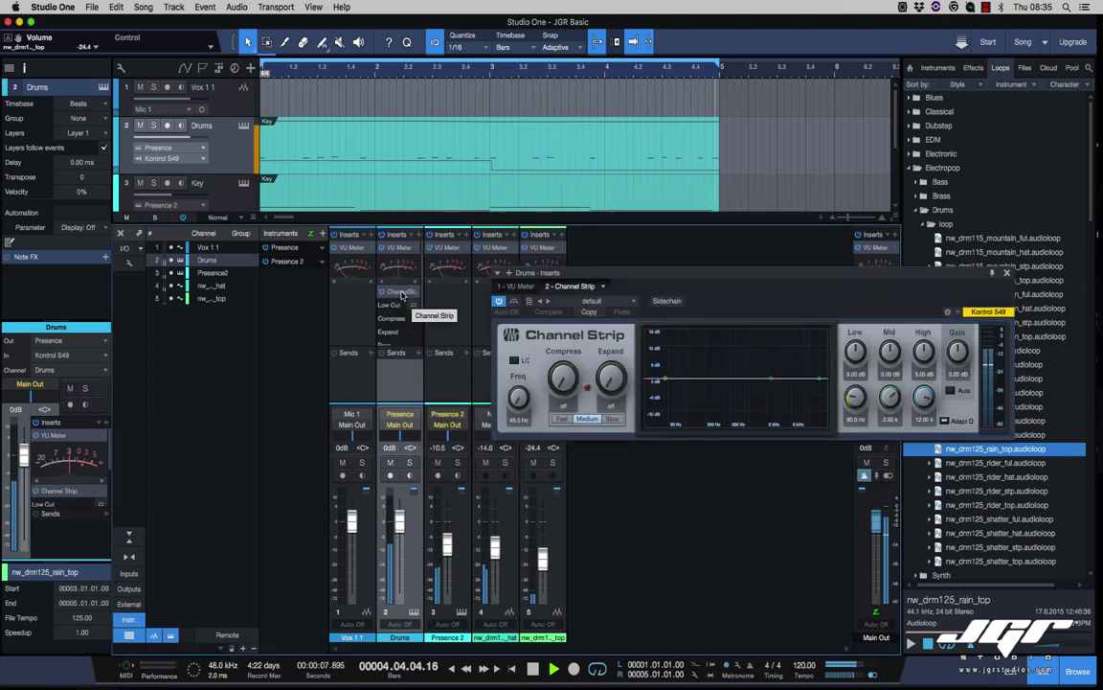
click(403, 294)
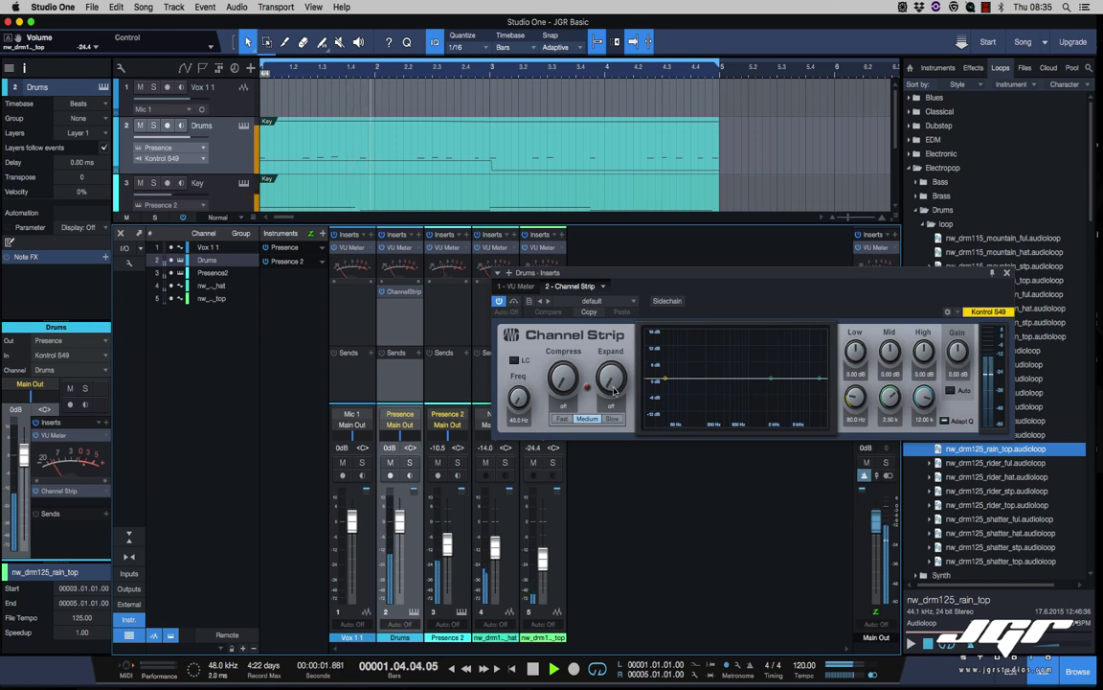
drag(615, 390, 610, 324)
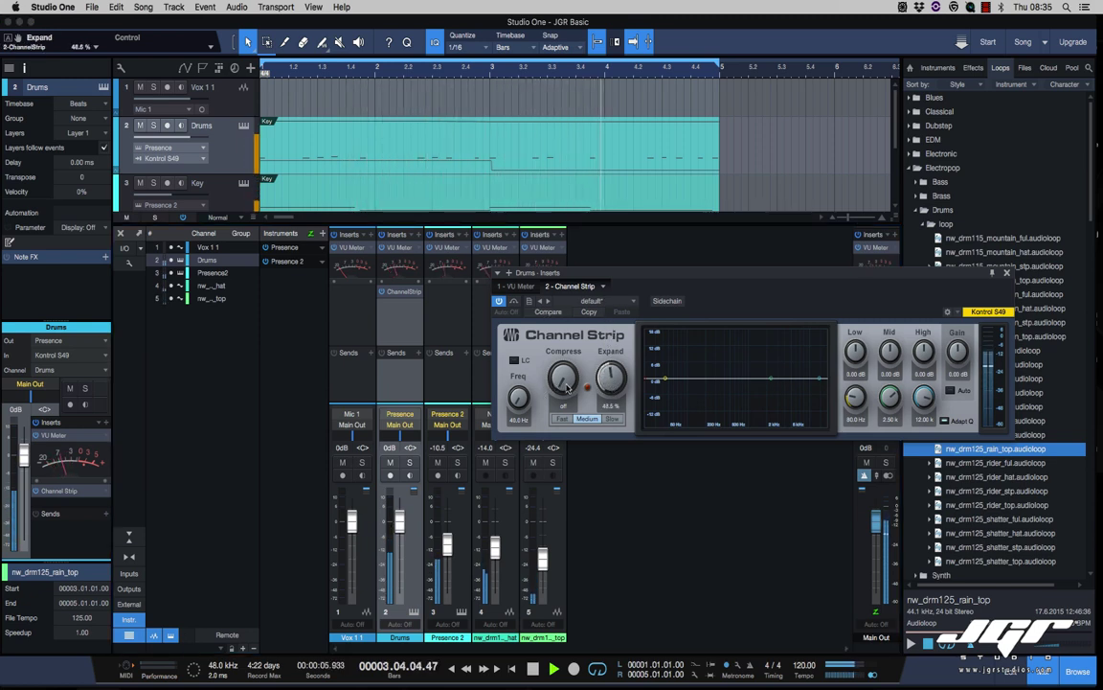
drag(565, 386, 563, 323)
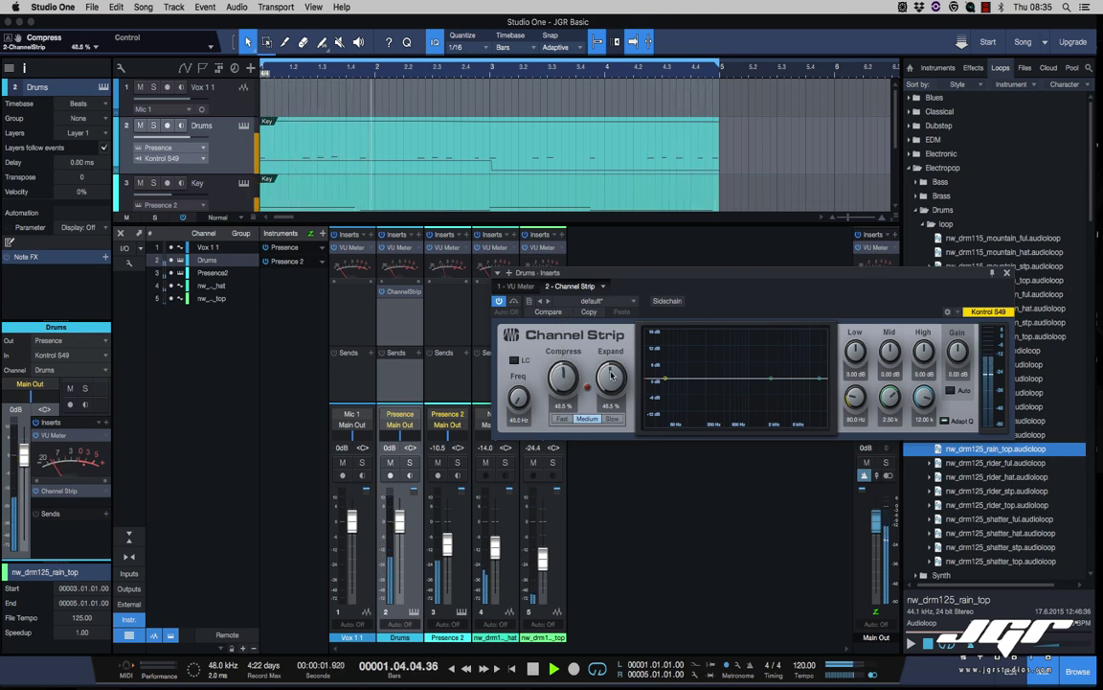
drag(612, 375, 607, 387)
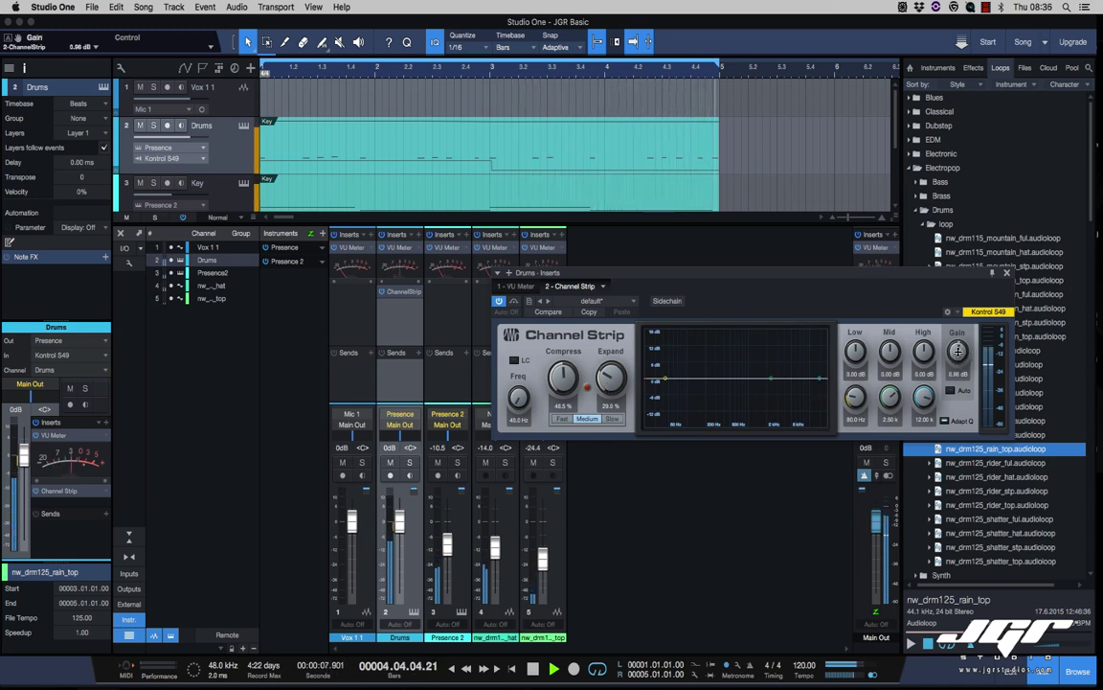
Step: Raise the Drums Channel Strip's Compress to about 62% and its Gain to 5.16 dB, and compare the sound with bypass
drag(957, 352, 958, 349)
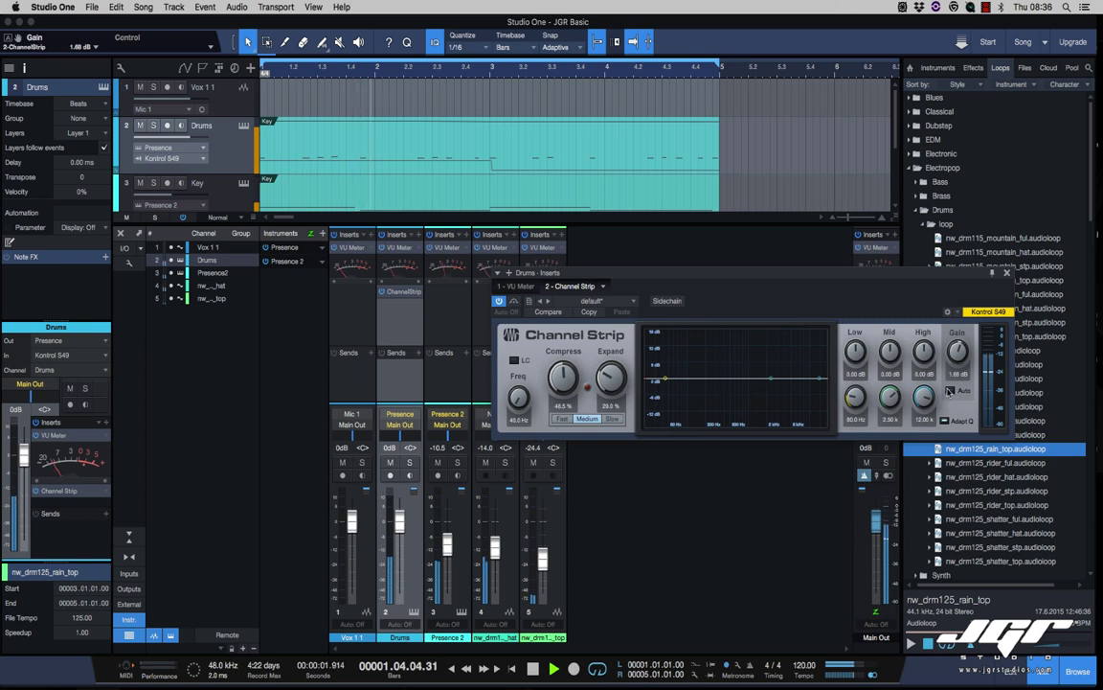
click(949, 390)
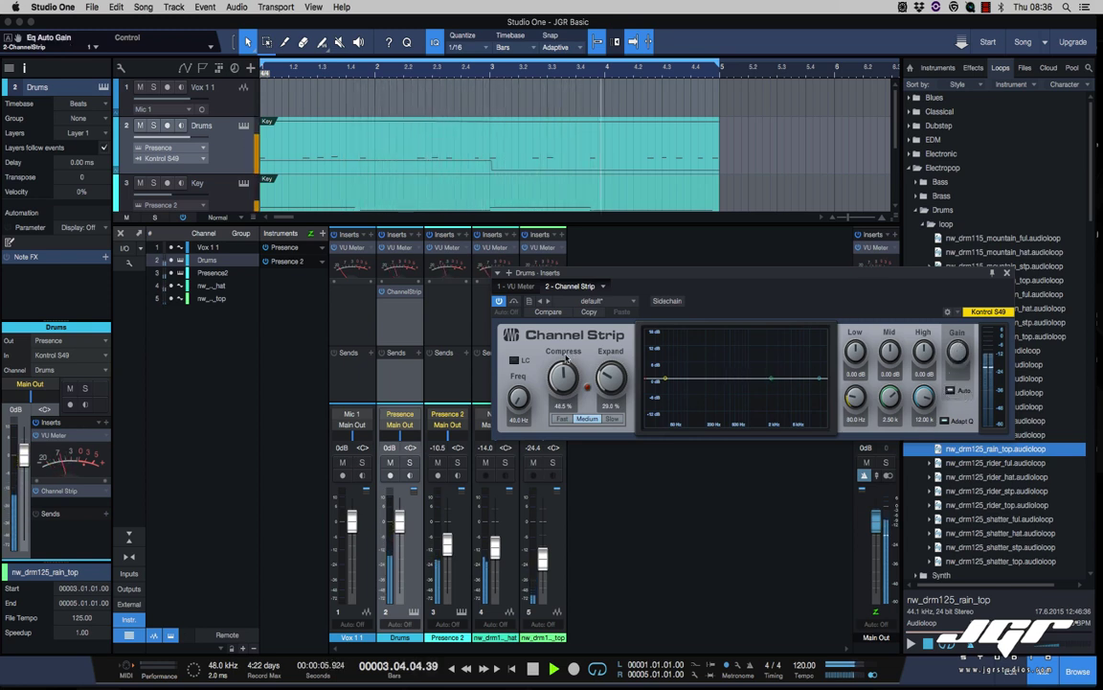
mouse_move(563, 378)
mouse_down()
mouse_move(560, 352)
mouse_move(561, 376)
mouse_up()
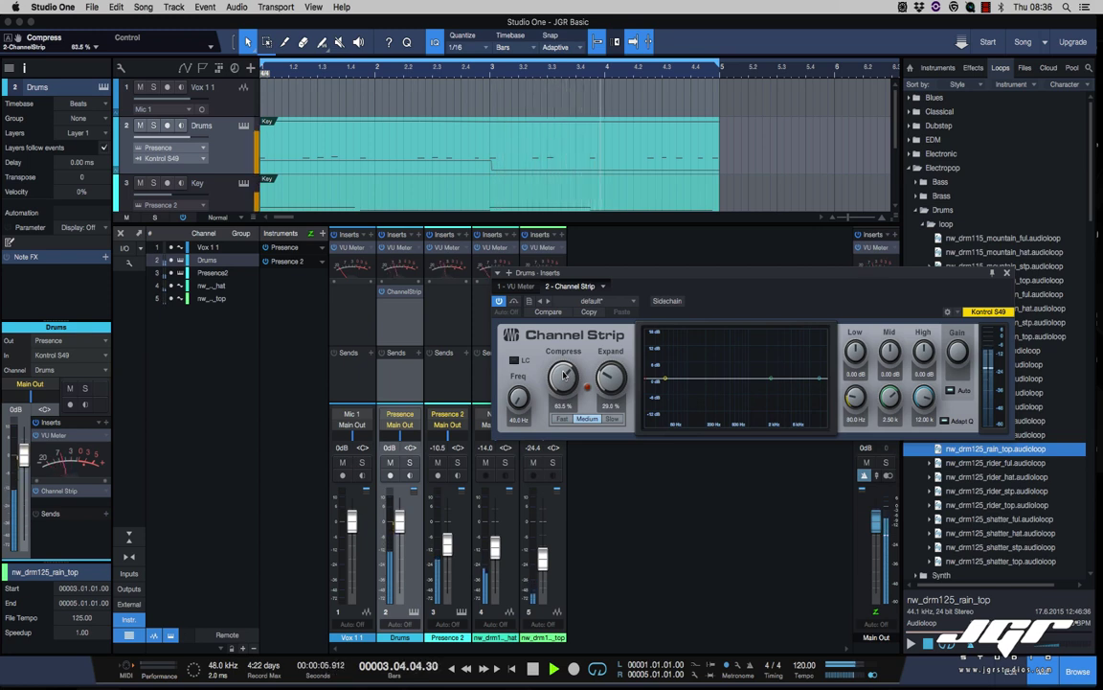
drag(563, 375, 564, 376)
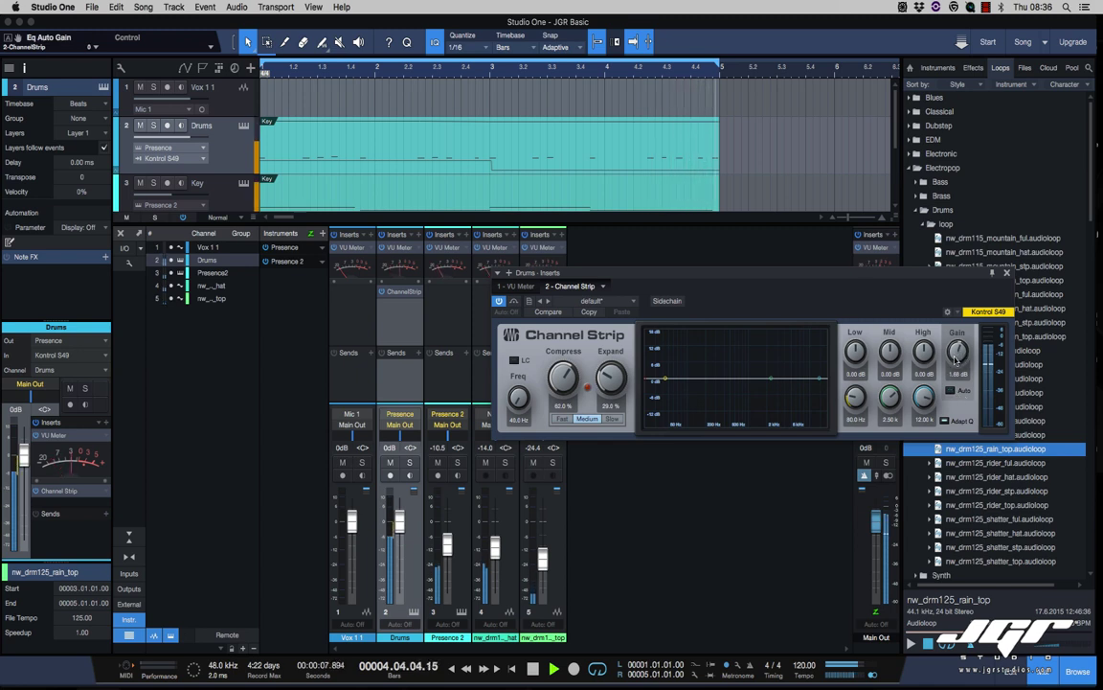
drag(955, 352, 955, 337)
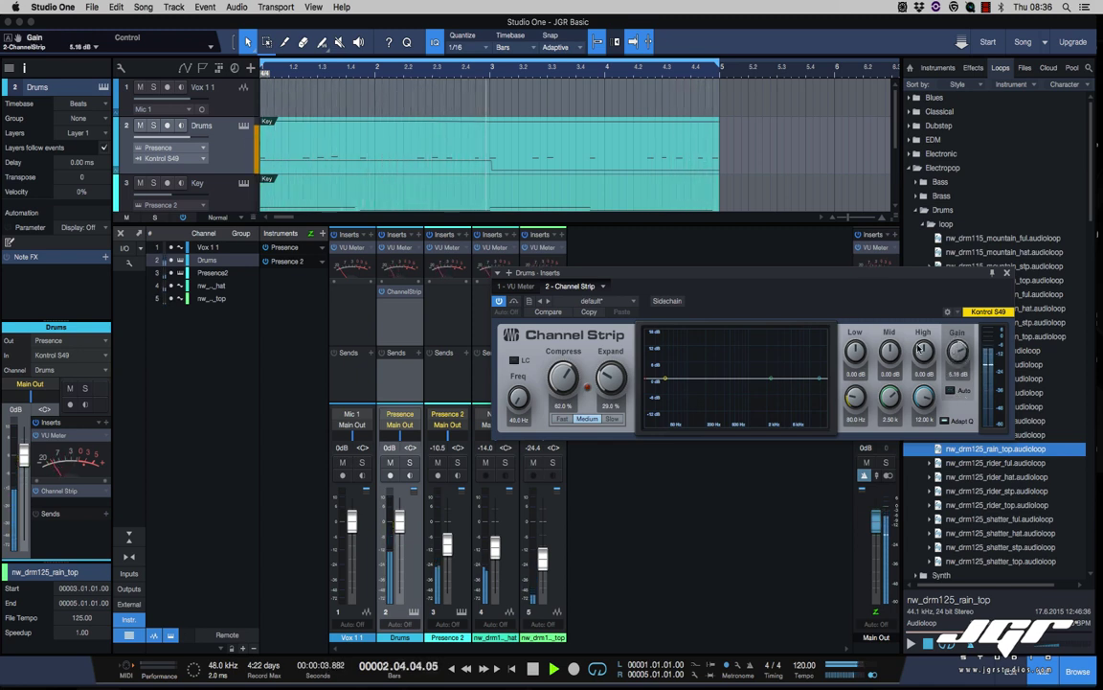
click(513, 301)
click(514, 301)
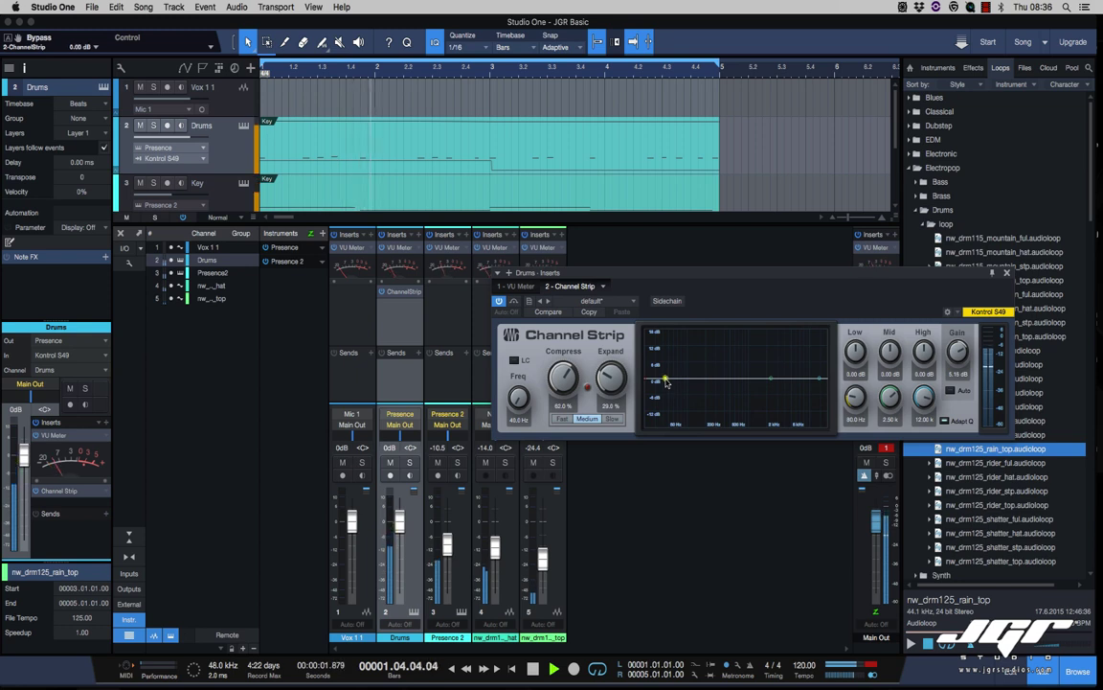
Step: Shape the Drums EQ with Low at -16.43 dB near 43.9 Hz, Mid at -1.98 dB and High at 3.15 dB near 6.8 kHz
drag(665, 382, 647, 425)
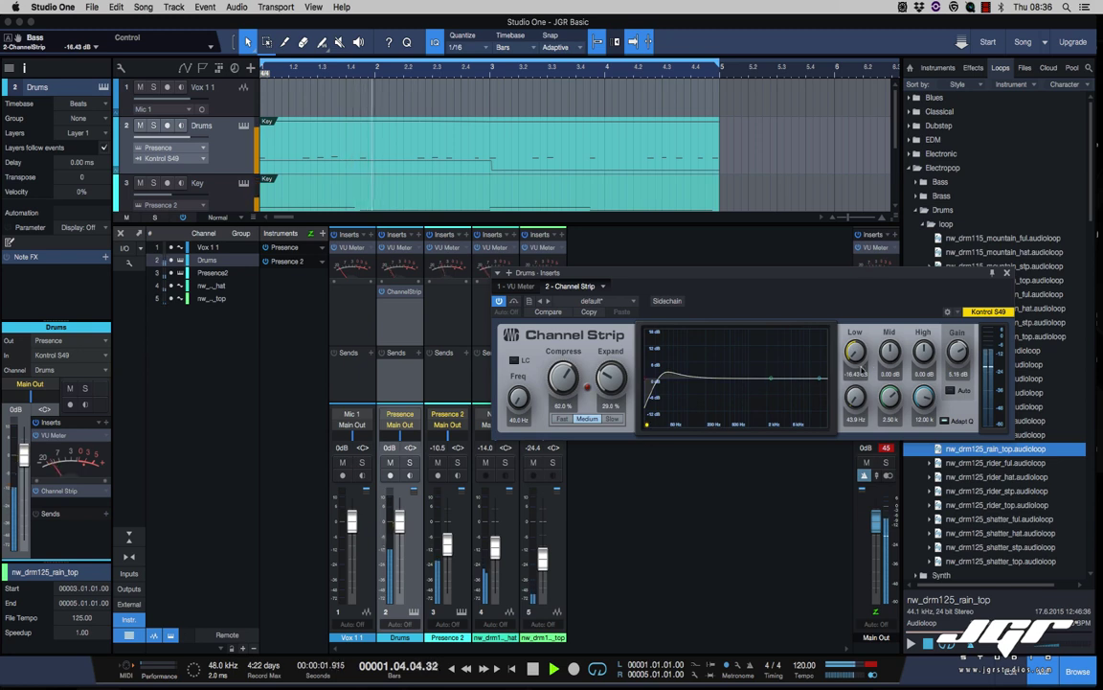
drag(891, 352, 922, 347)
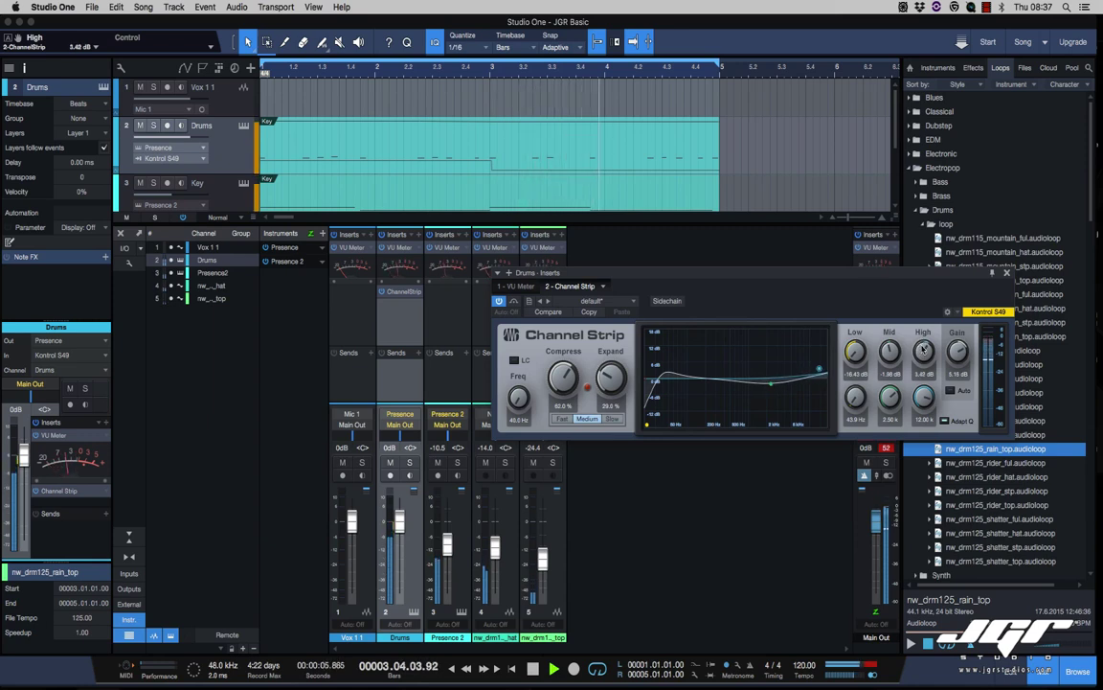
drag(814, 370, 803, 371)
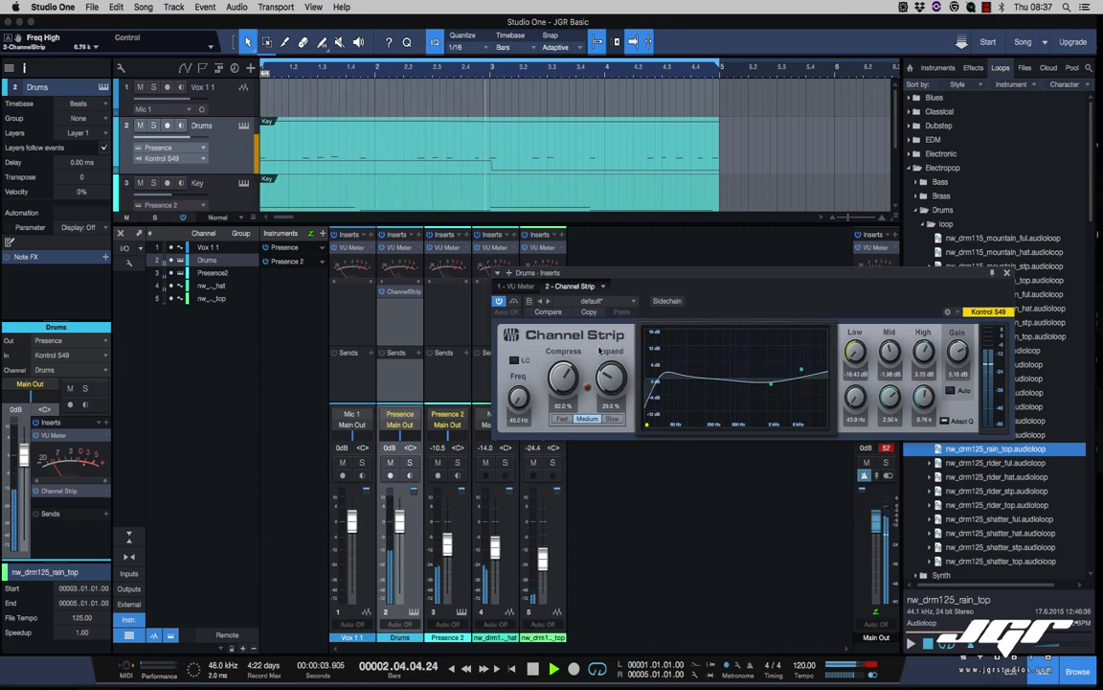
Step: Compare the Drums Channel Strip with bypass, lower its Gain to 4.20 dB and close the plug-in window
click(514, 301)
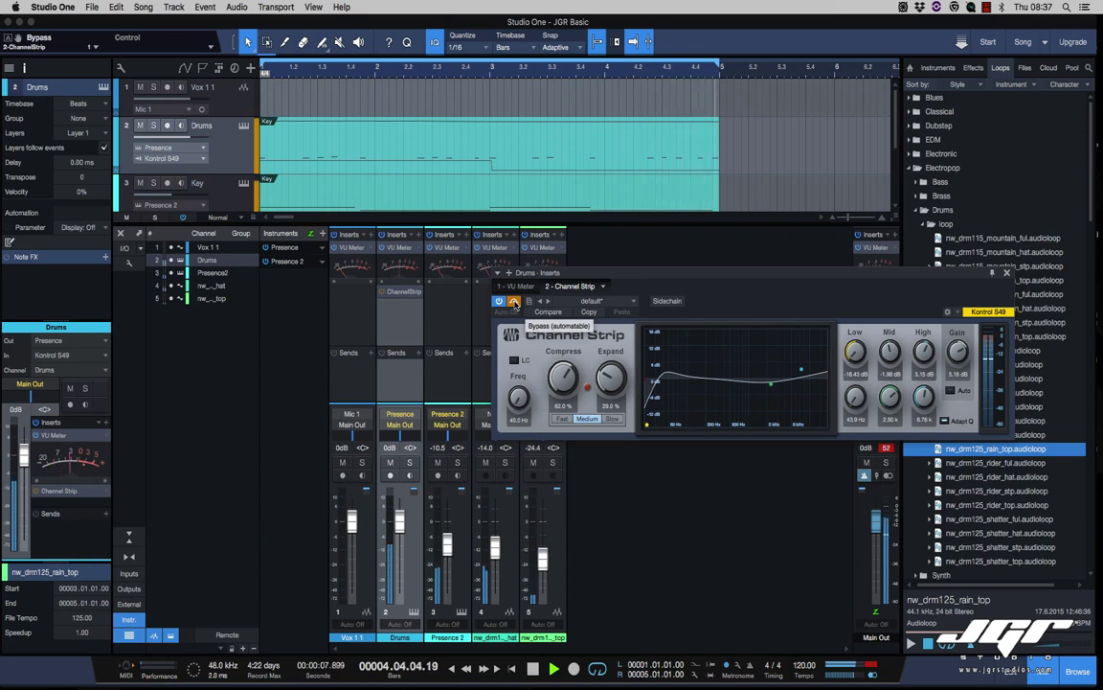
click(514, 302)
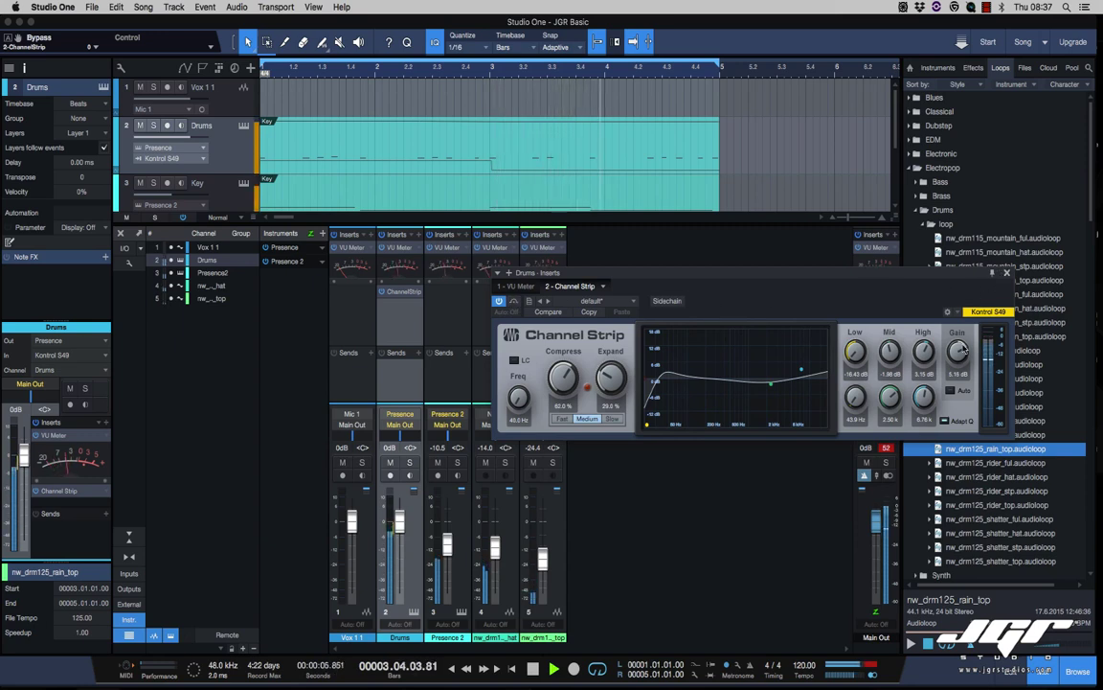
drag(958, 353, 958, 361)
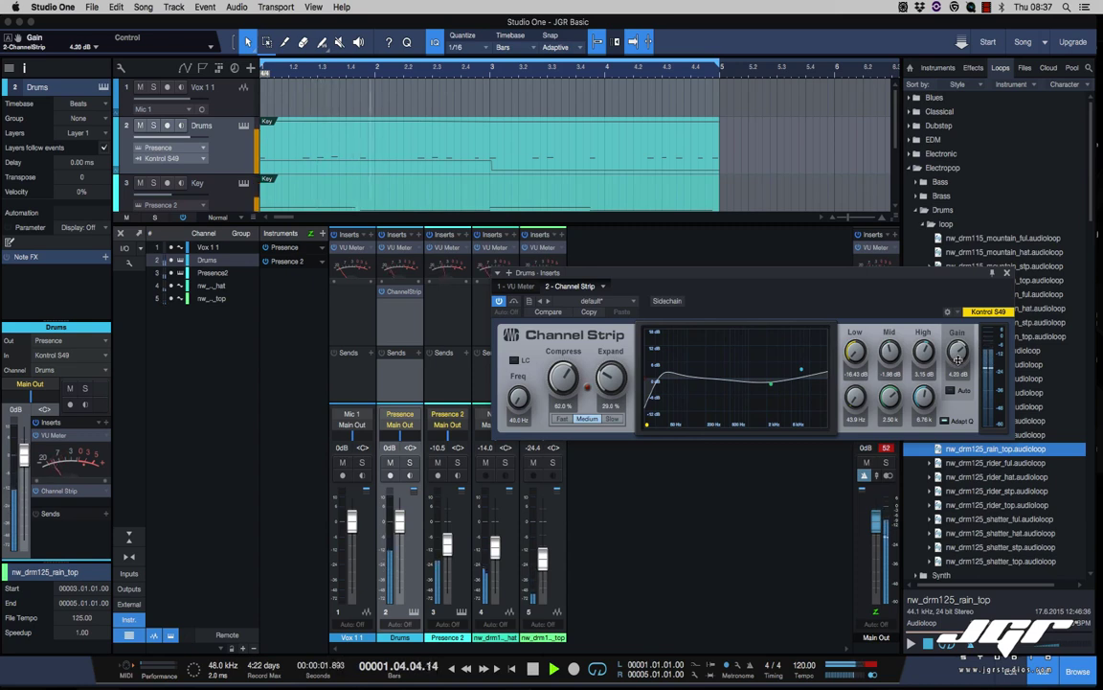
click(1007, 274)
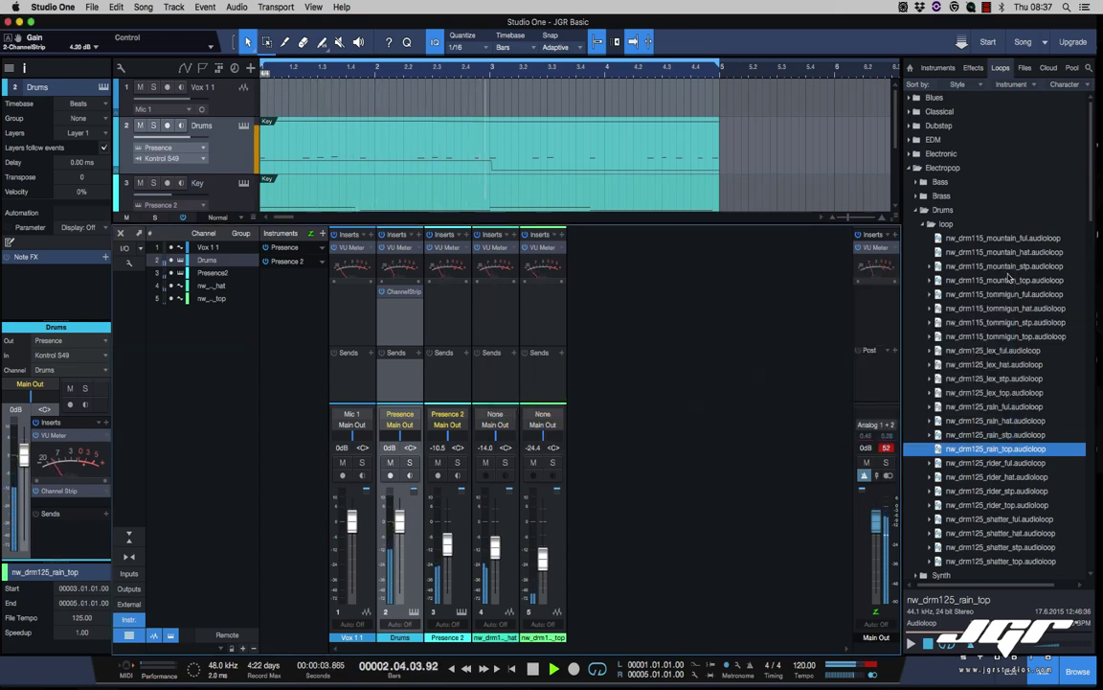
Step: Solo the Presence 2 channel and copy the Channel Strip insert from the Drums channel to it
click(440, 304)
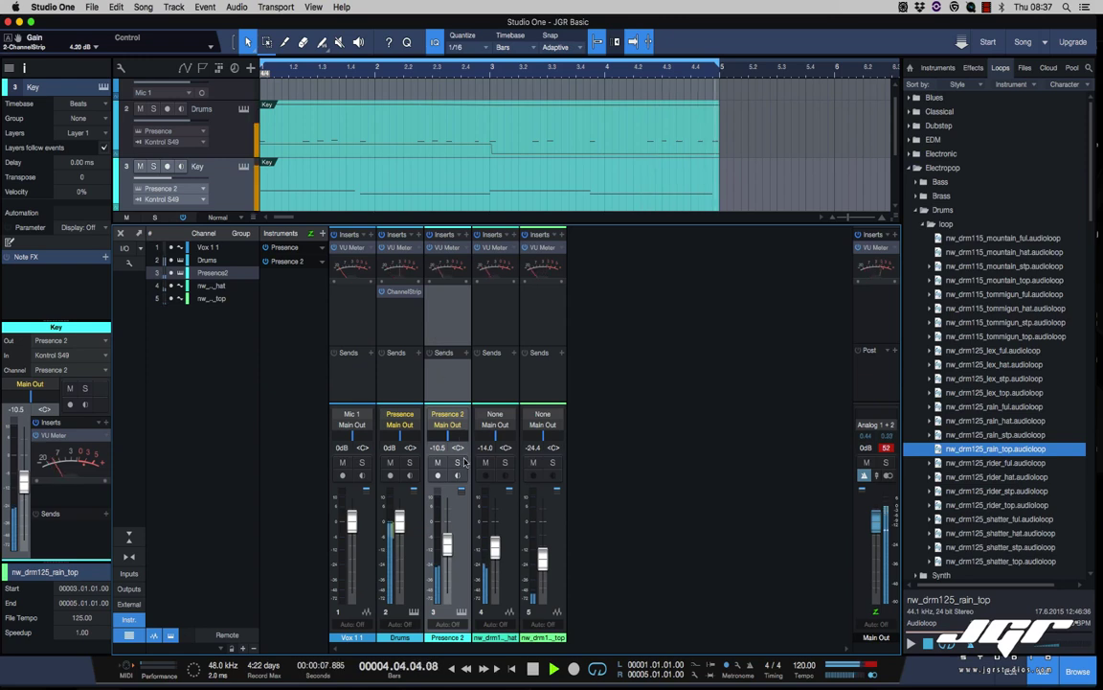
key(s)
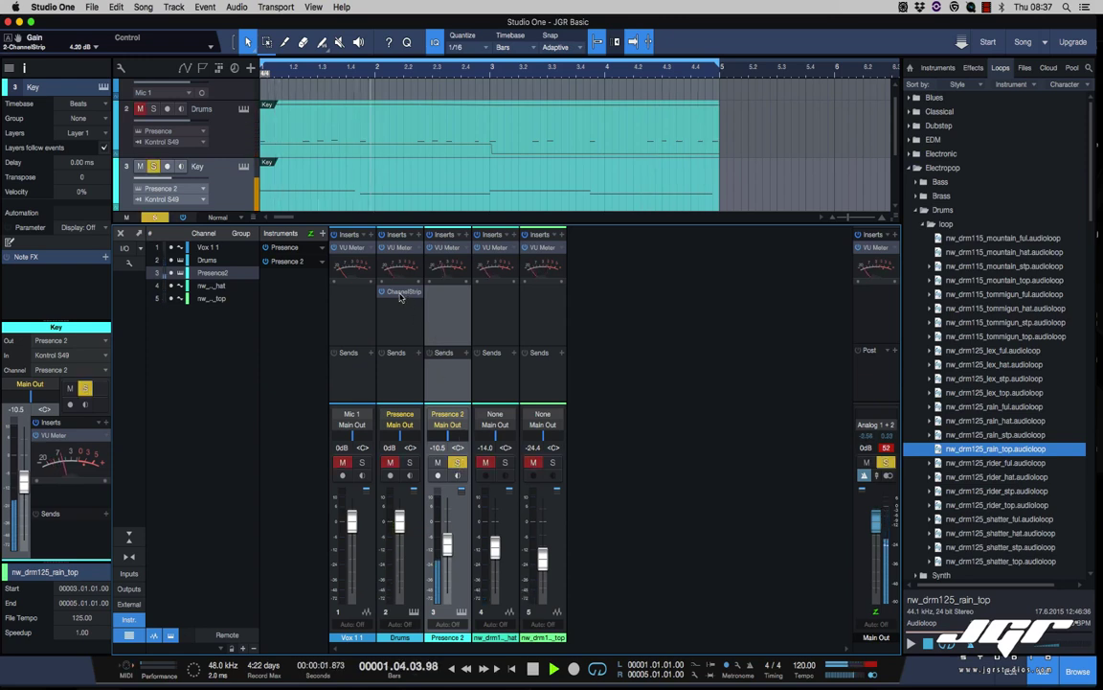
drag(400, 297, 450, 302)
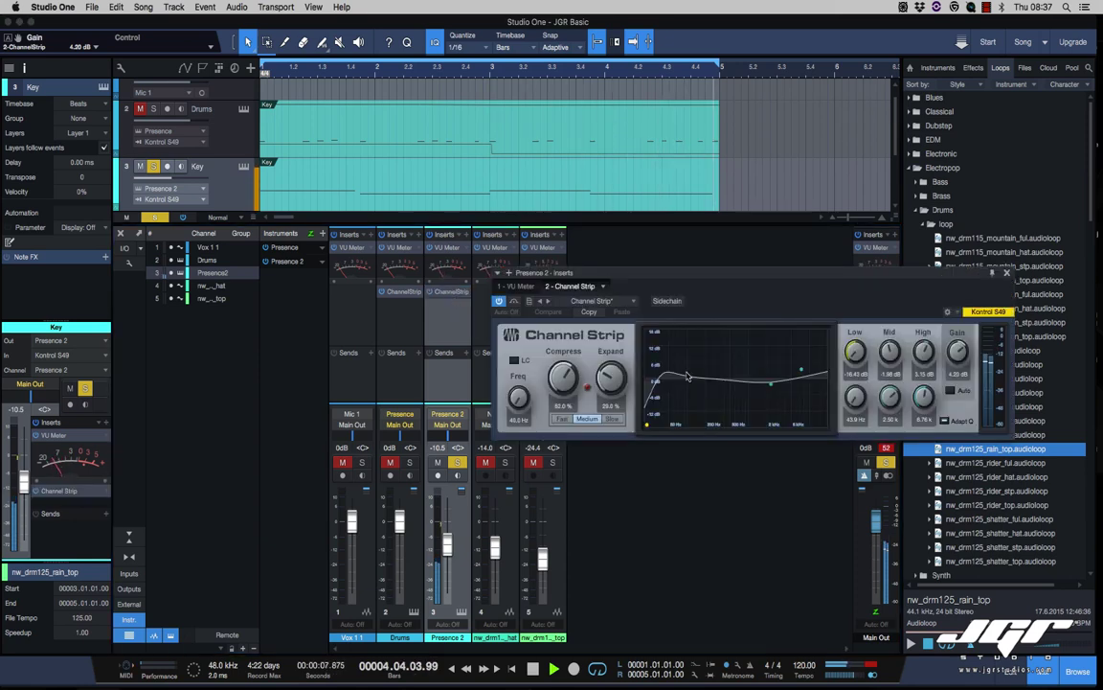
Step: Set the Presence 2 EQ to Low -18 dB at 66.3 Hz, Mid 0.45 dB at 1.04 kHz and High 10.57 dB at 2.50 kHz
drag(800, 368, 736, 345)
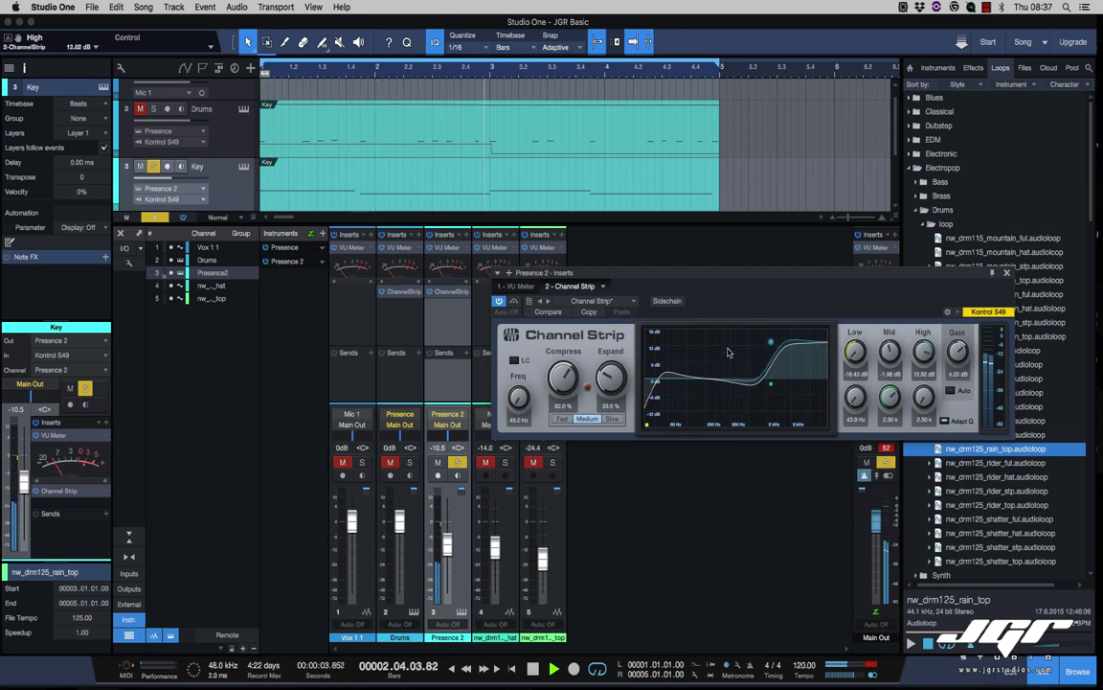
drag(647, 424, 645, 451)
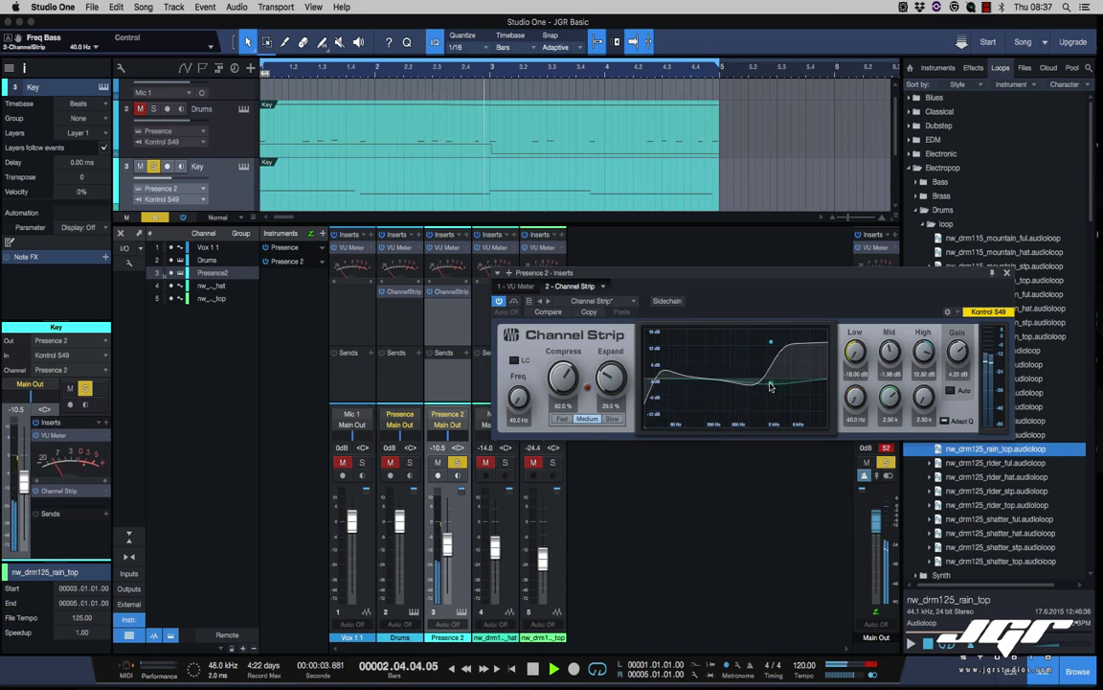
drag(770, 385, 771, 351)
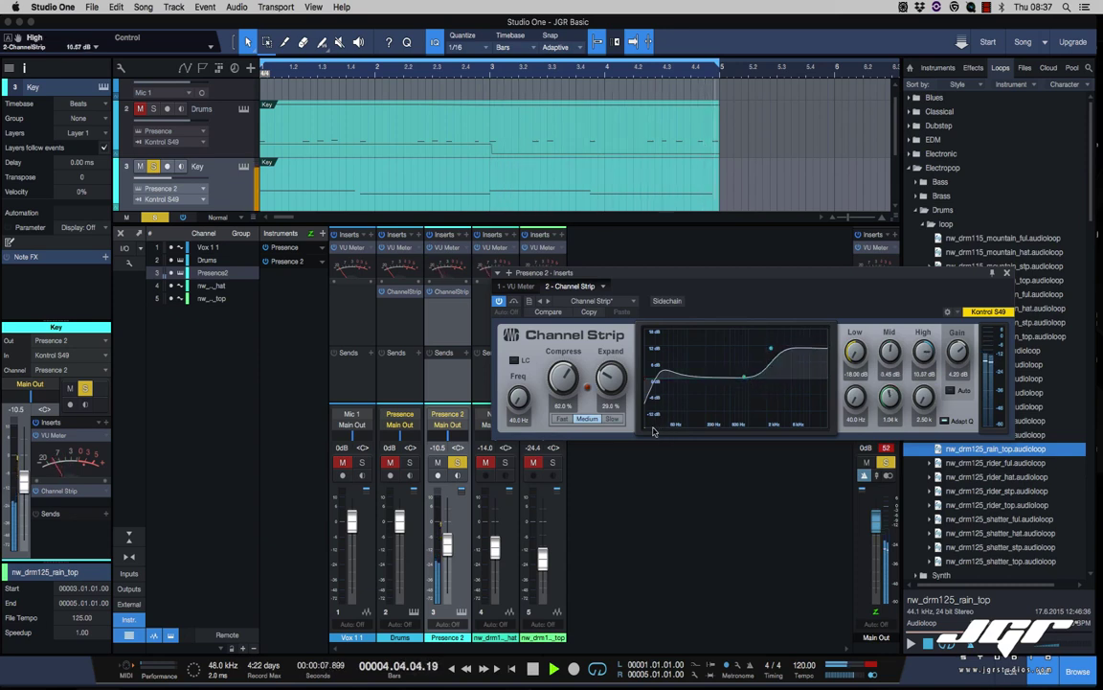
drag(652, 429, 659, 438)
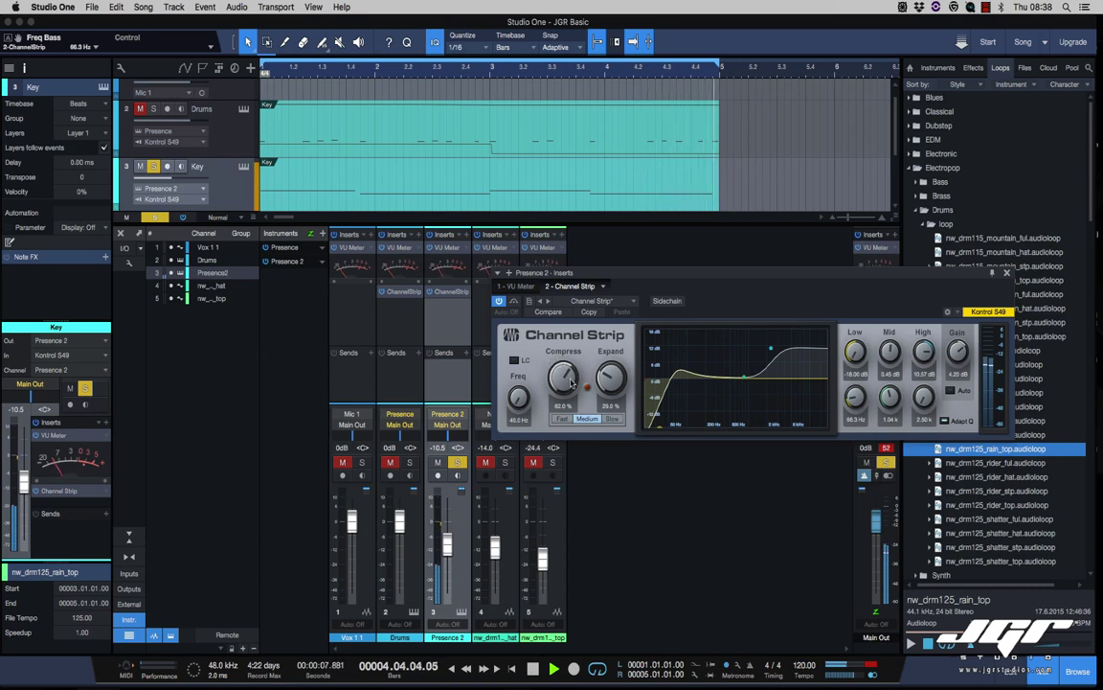
Step: Set the Presence 2 Channel Strip's Compress to about 65.5% and Expand to about 85%, then unsolo the channel and close the plug-in
drag(561, 381, 556, 367)
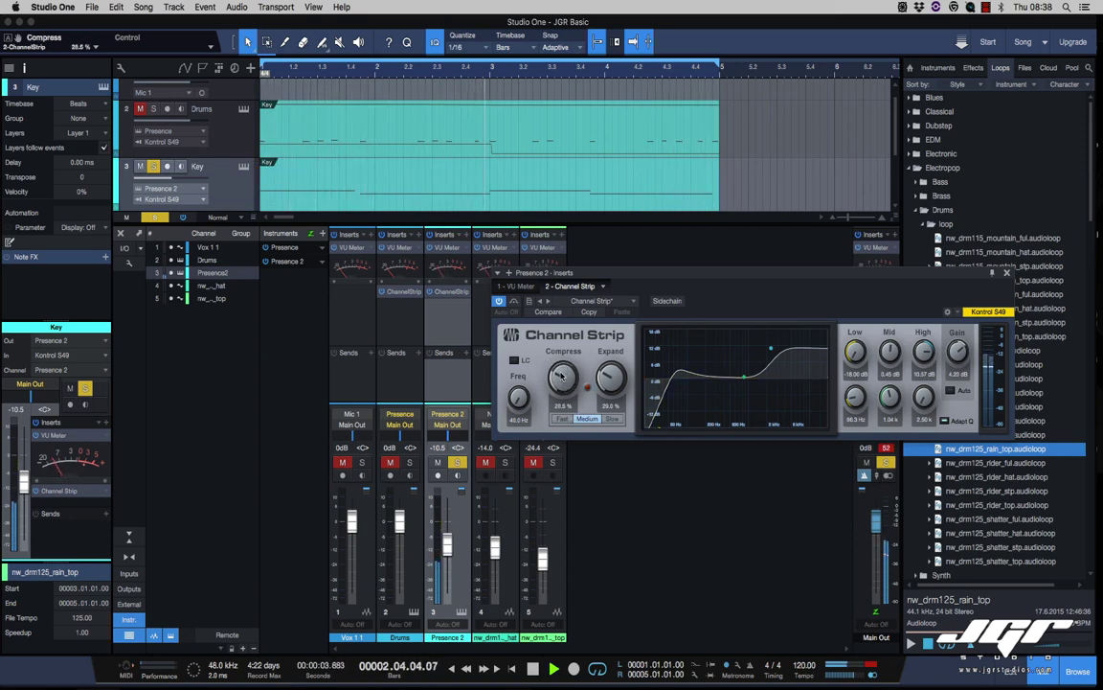
drag(562, 377, 554, 286)
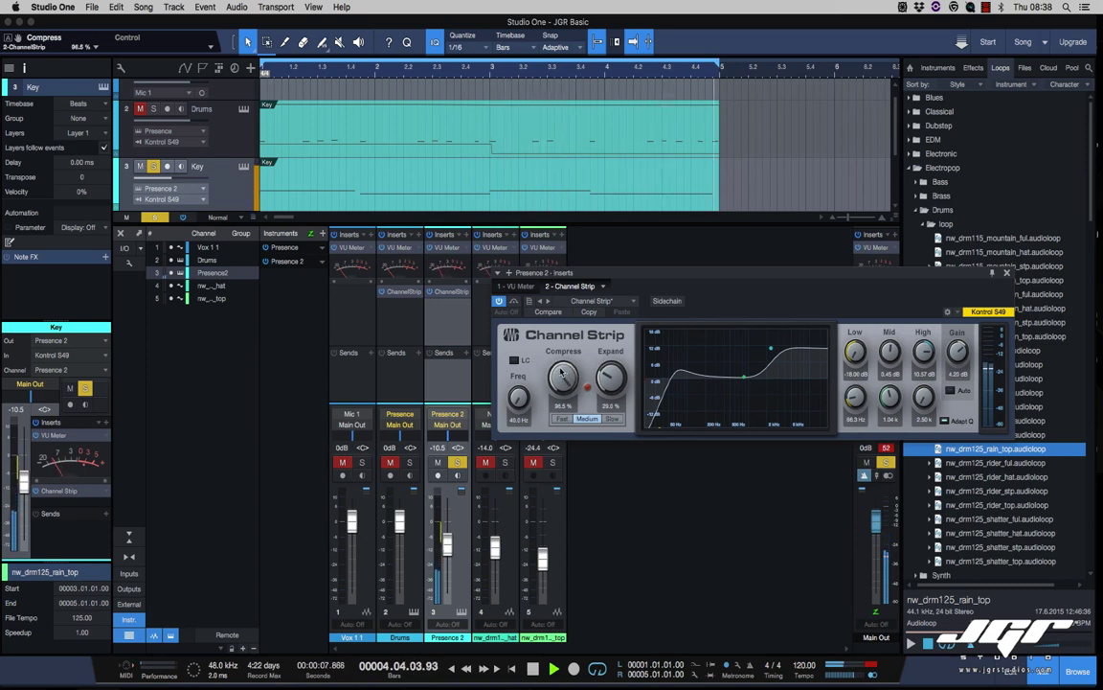
mouse_move(563, 375)
mouse_down()
mouse_move(612, 345)
mouse_move(614, 376)
mouse_move(553, 380)
mouse_up()
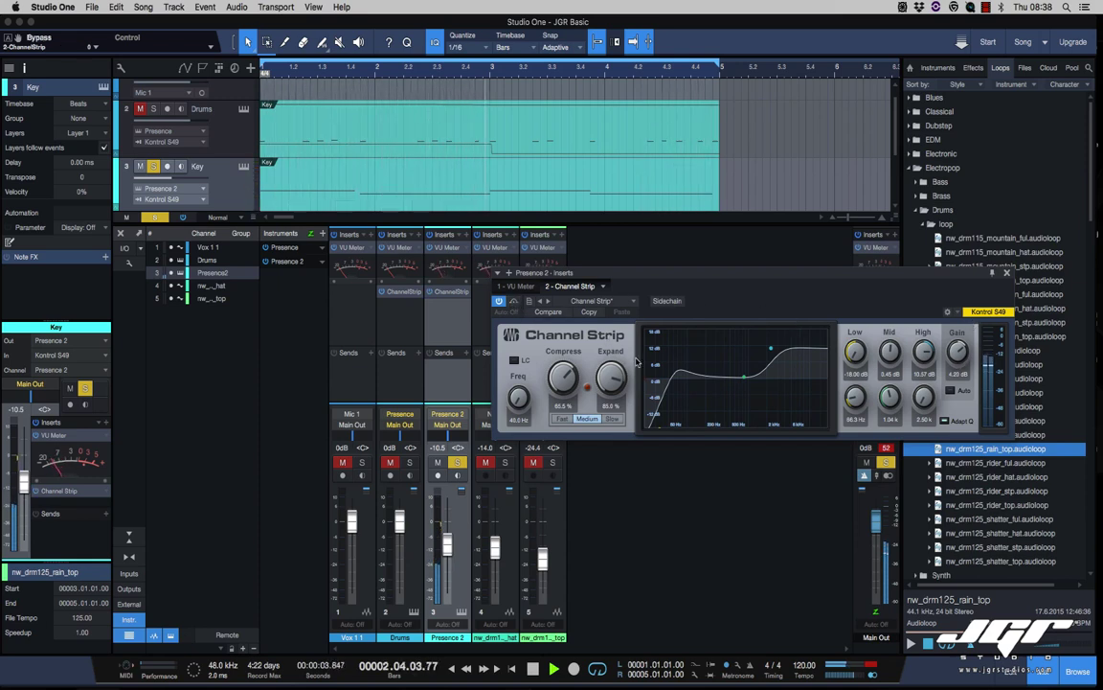
click(457, 464)
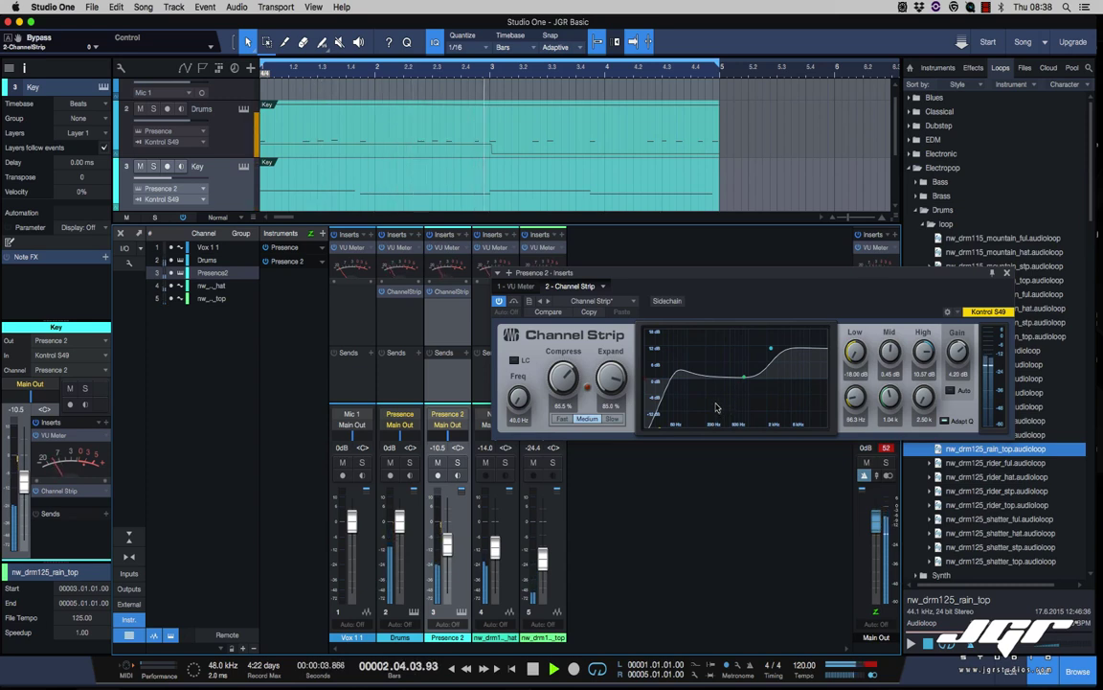
click(1005, 273)
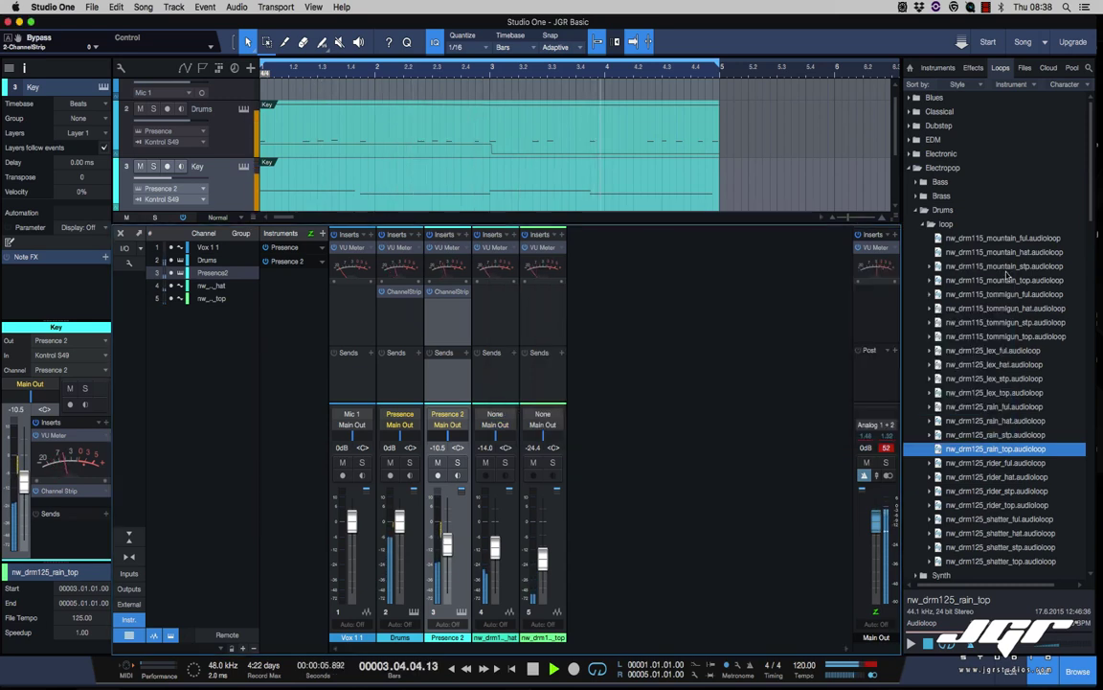
Step: Add an FX channel with a Mixverb insert, load the Drum Bus Big preset and close the plug-in window
right_click(612, 357)
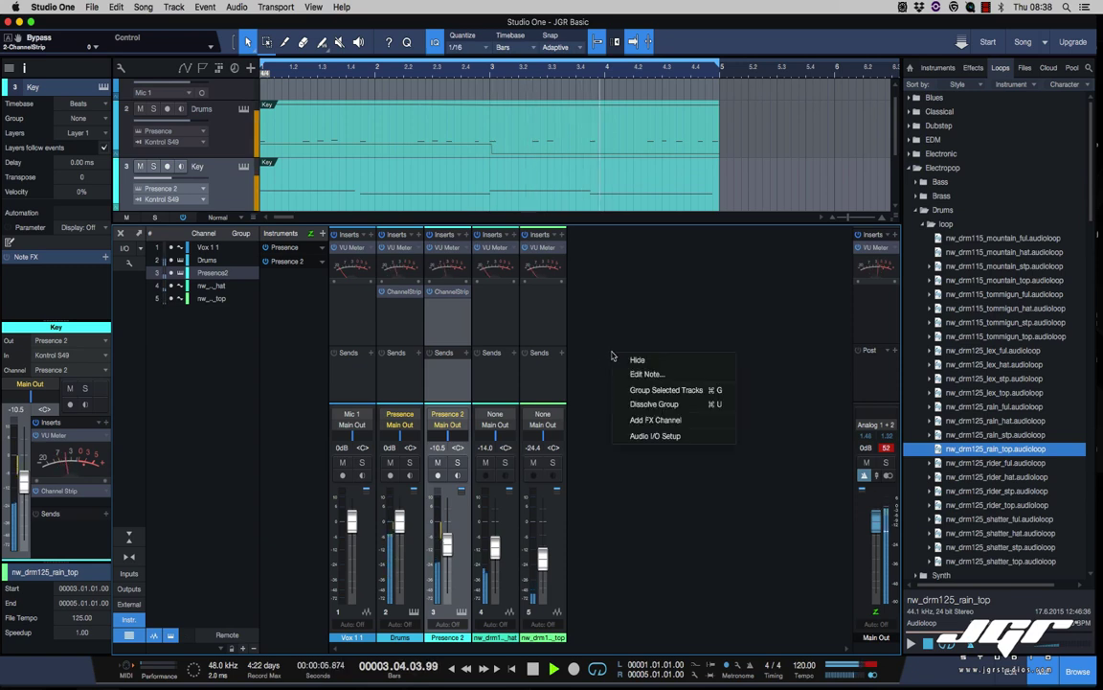
click(651, 420)
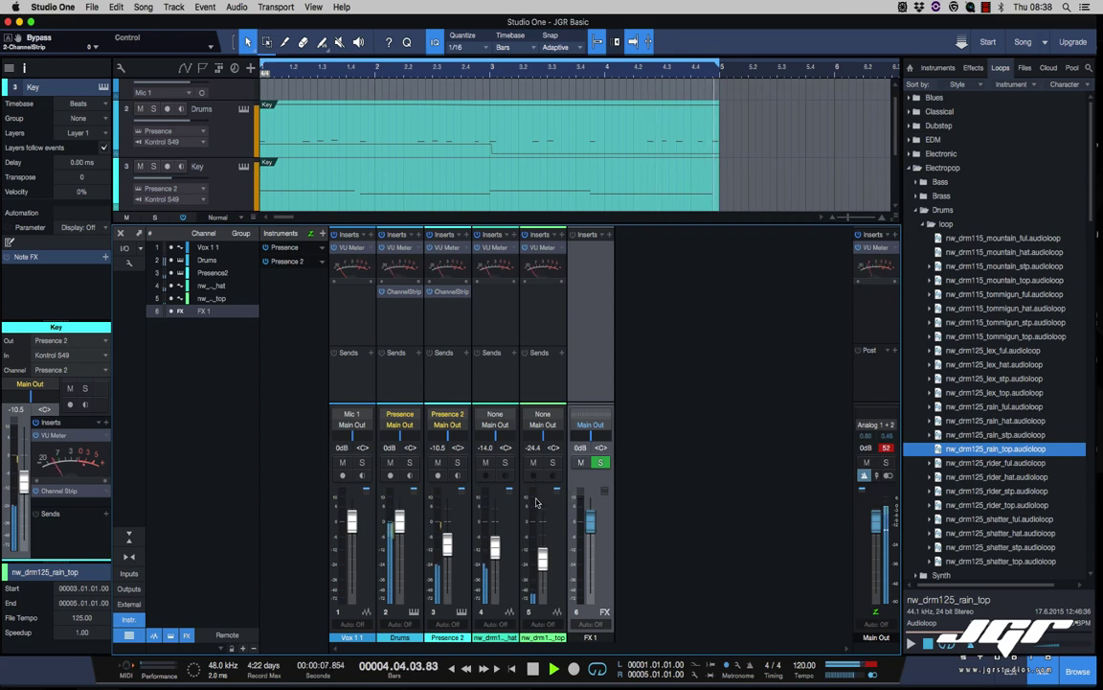
click(609, 234)
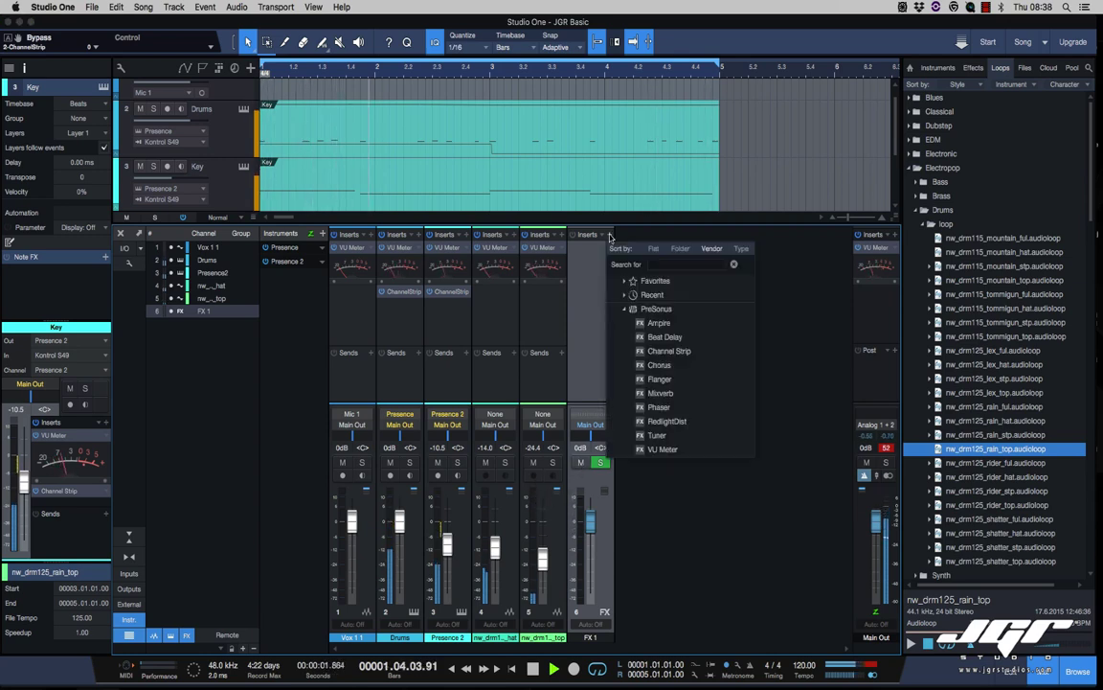
click(661, 393)
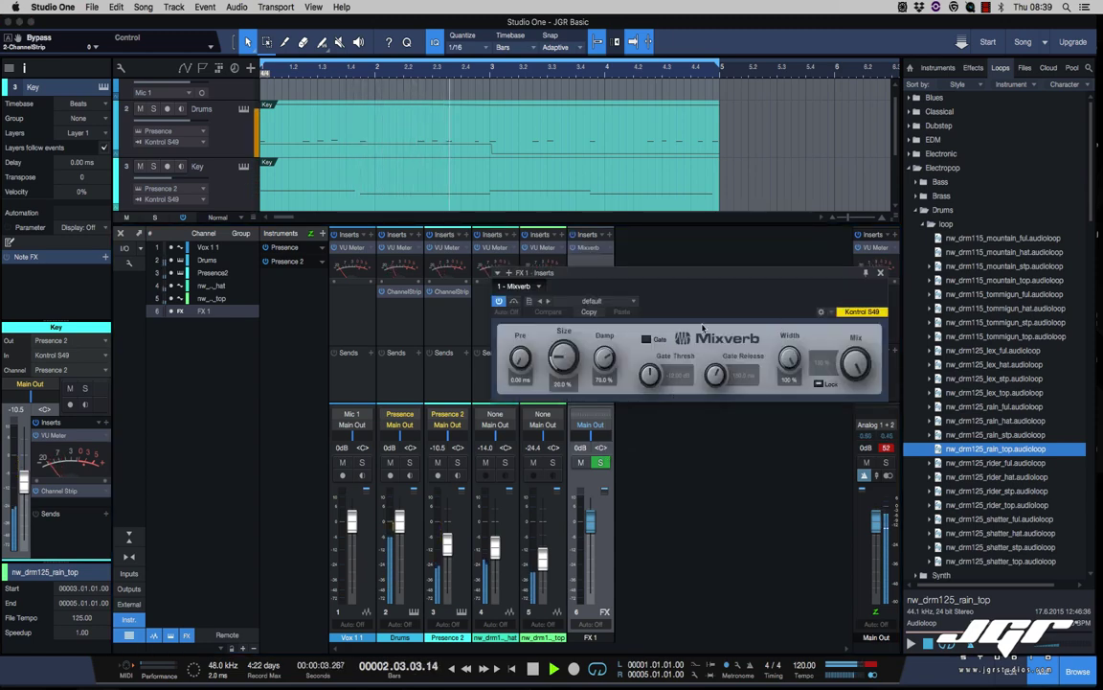
click(634, 302)
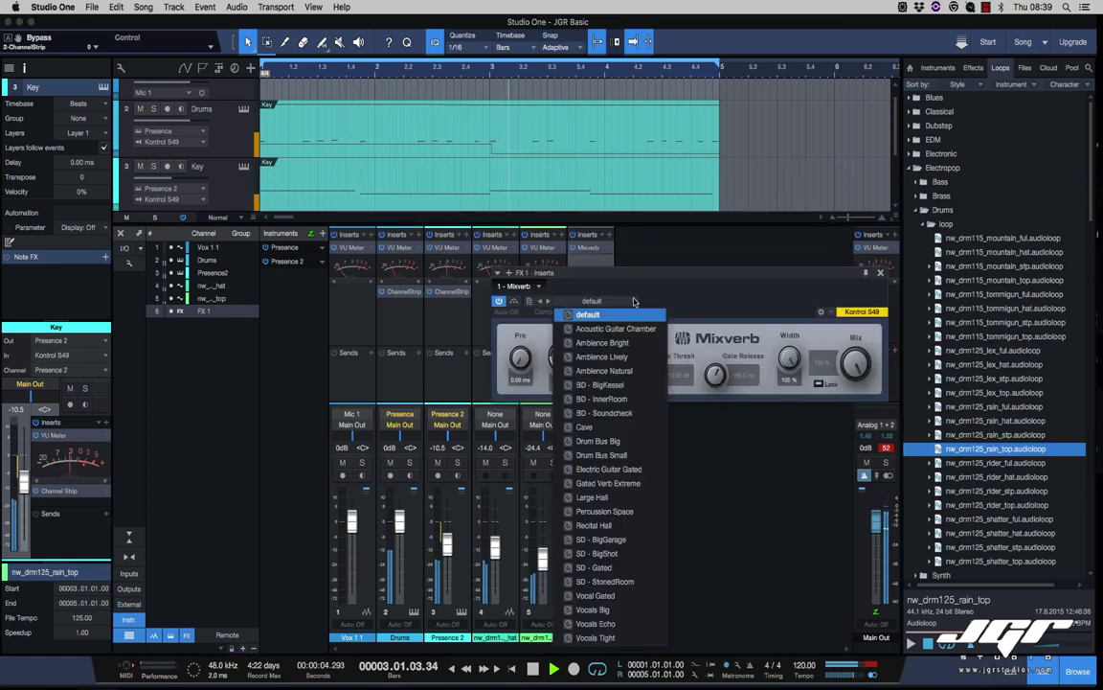
click(605, 441)
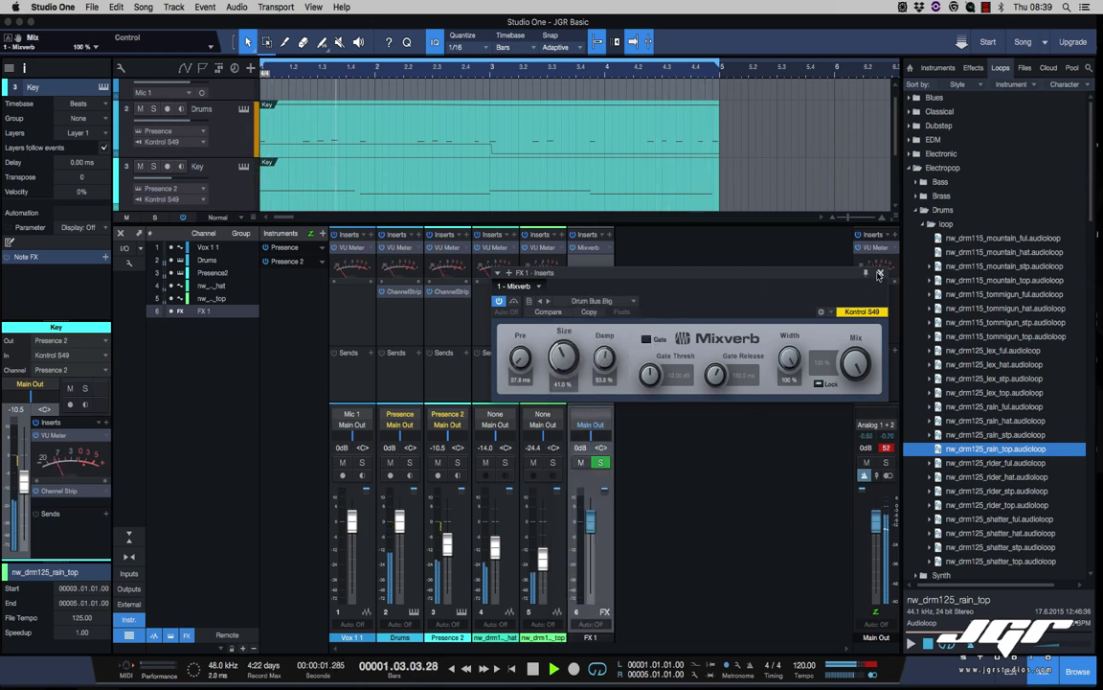
click(880, 275)
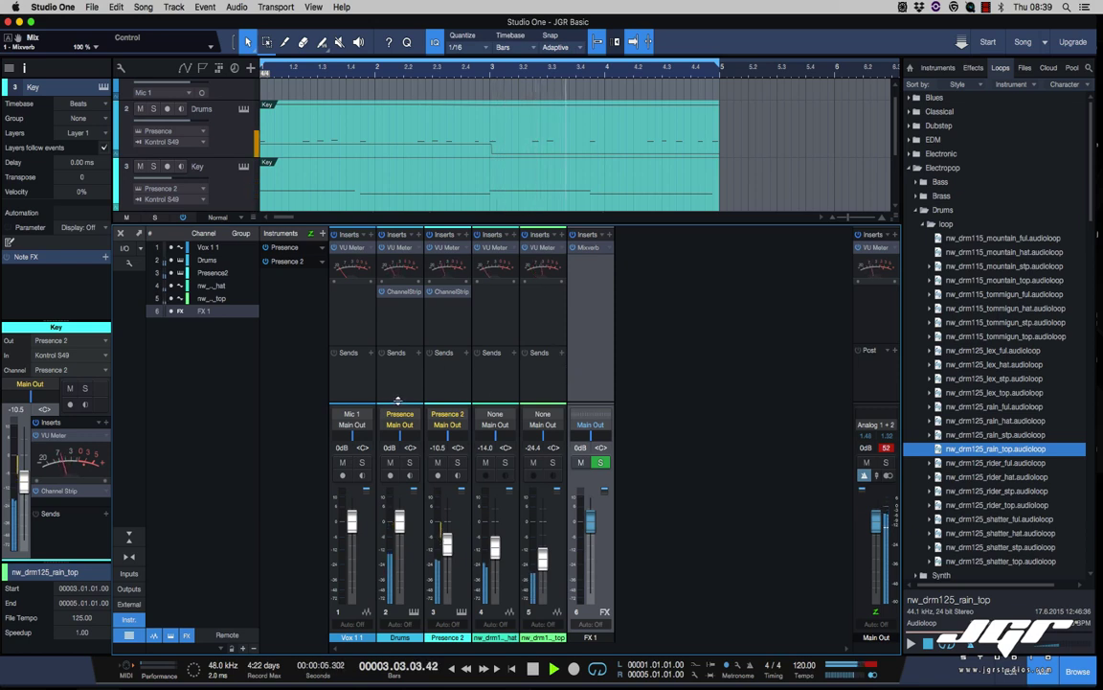
Step: Send the Drums channel to FX 1 at -33.6 dB and the hat loop channel to FX 1 at -31.0 dB
click(417, 353)
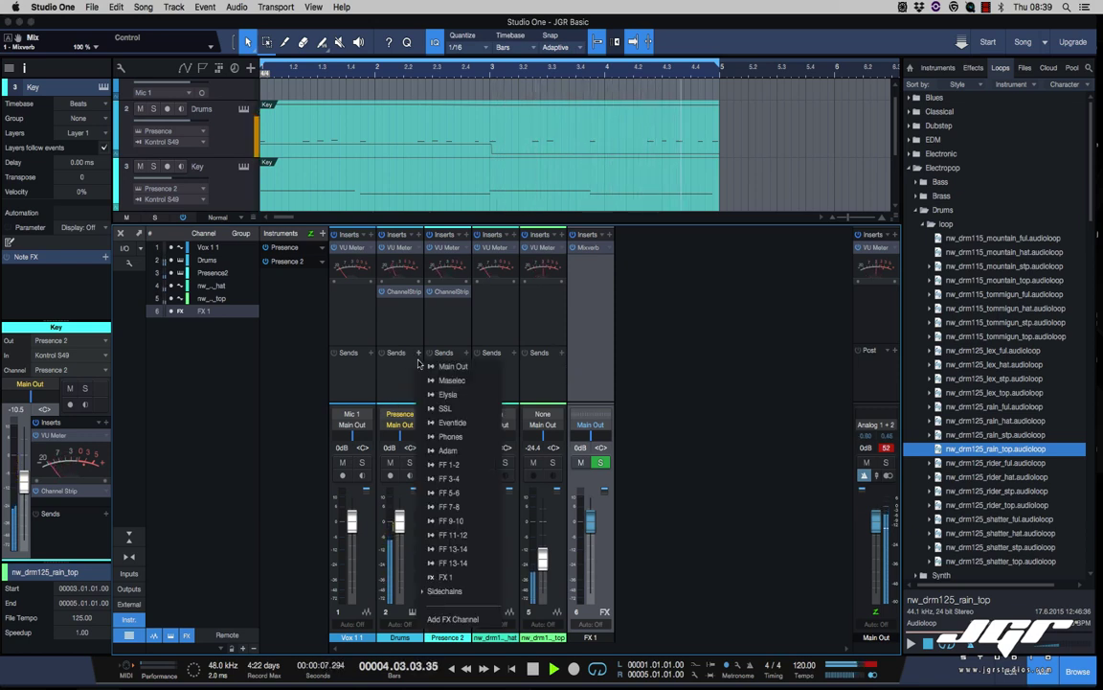
click(449, 577)
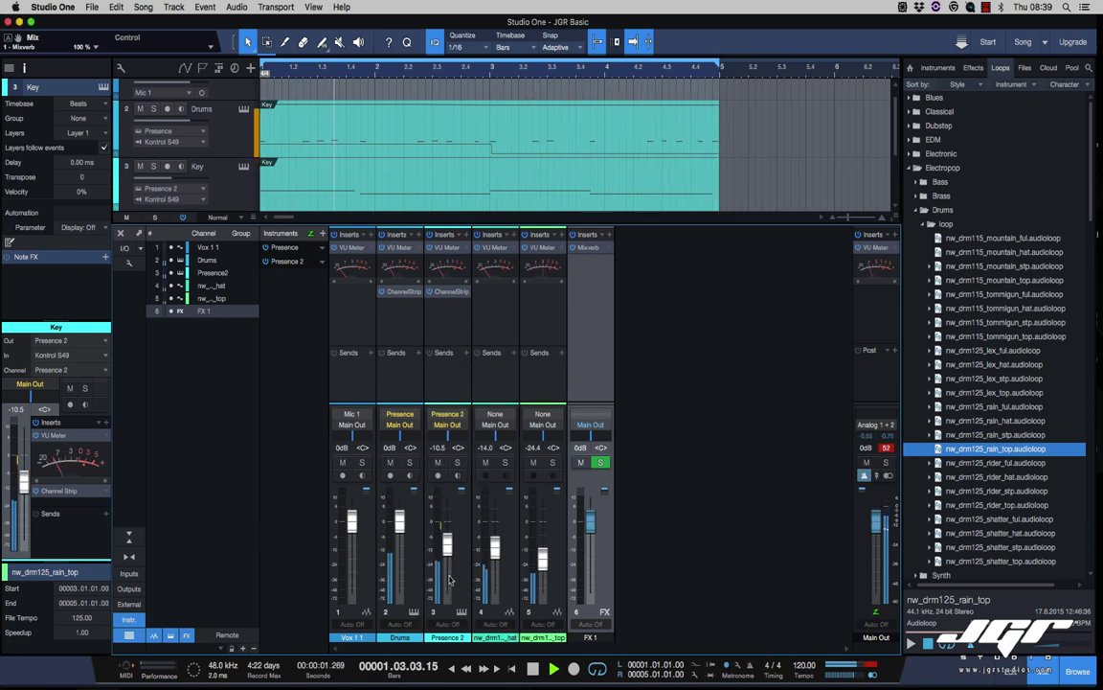
drag(401, 377, 382, 379)
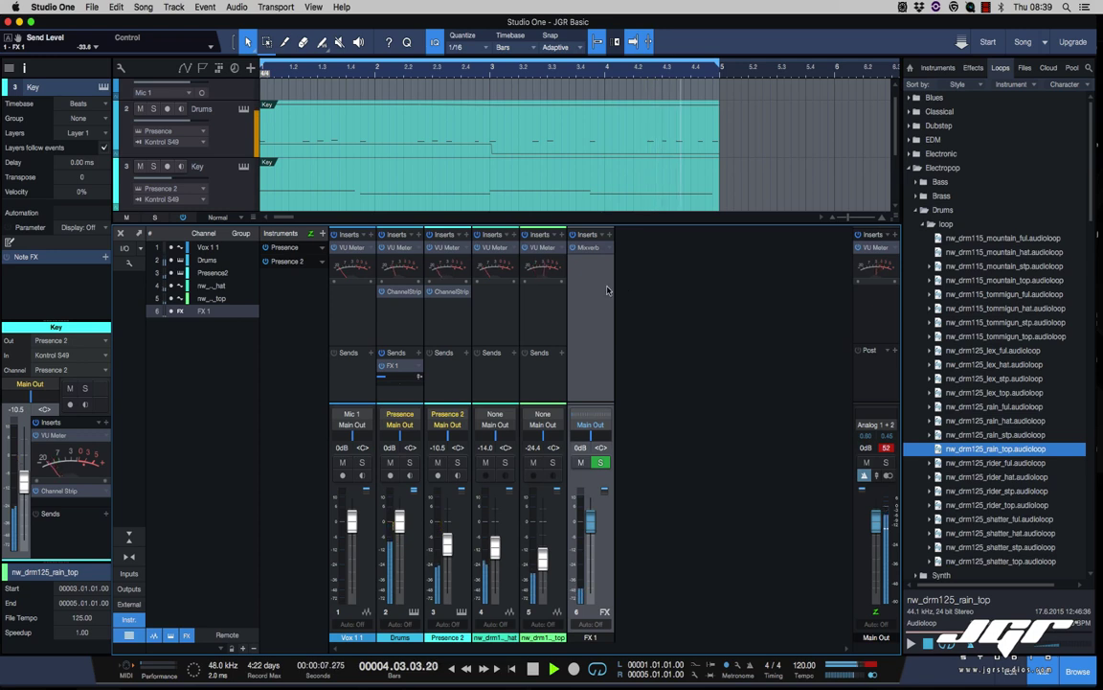
click(561, 353)
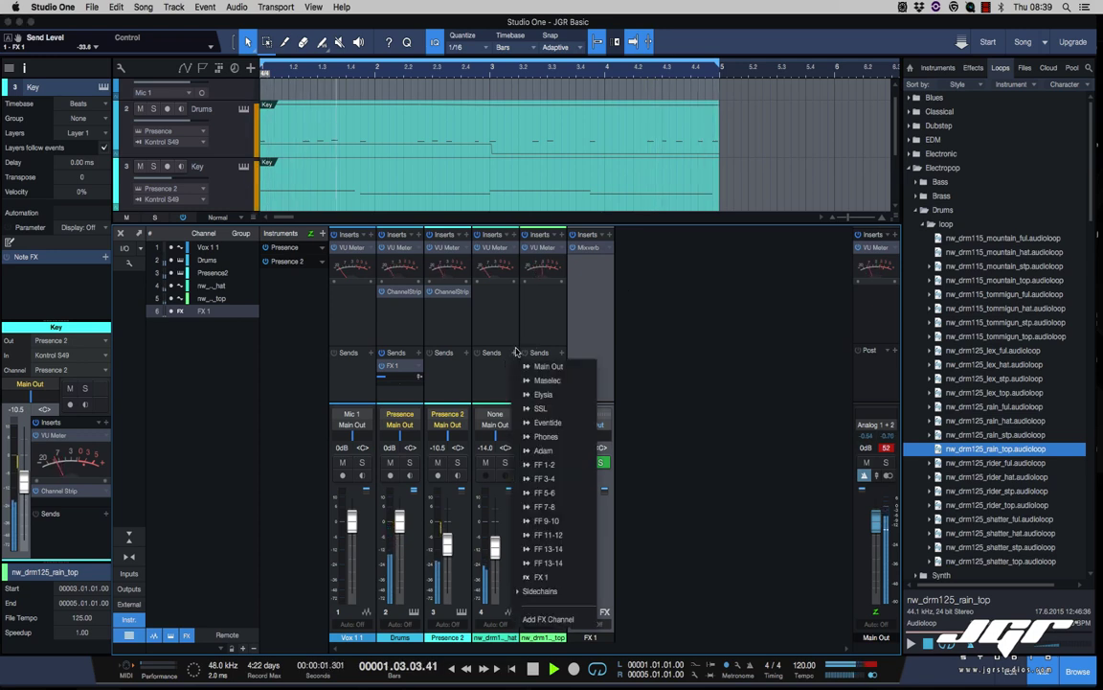
click(541, 576)
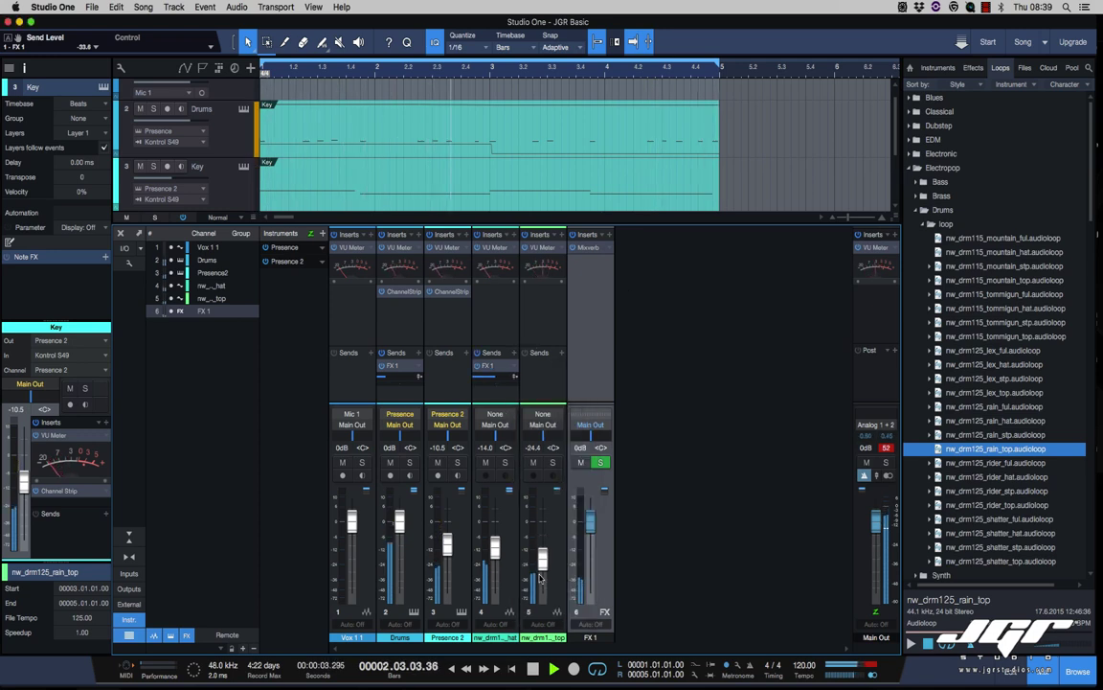
drag(495, 377, 480, 383)
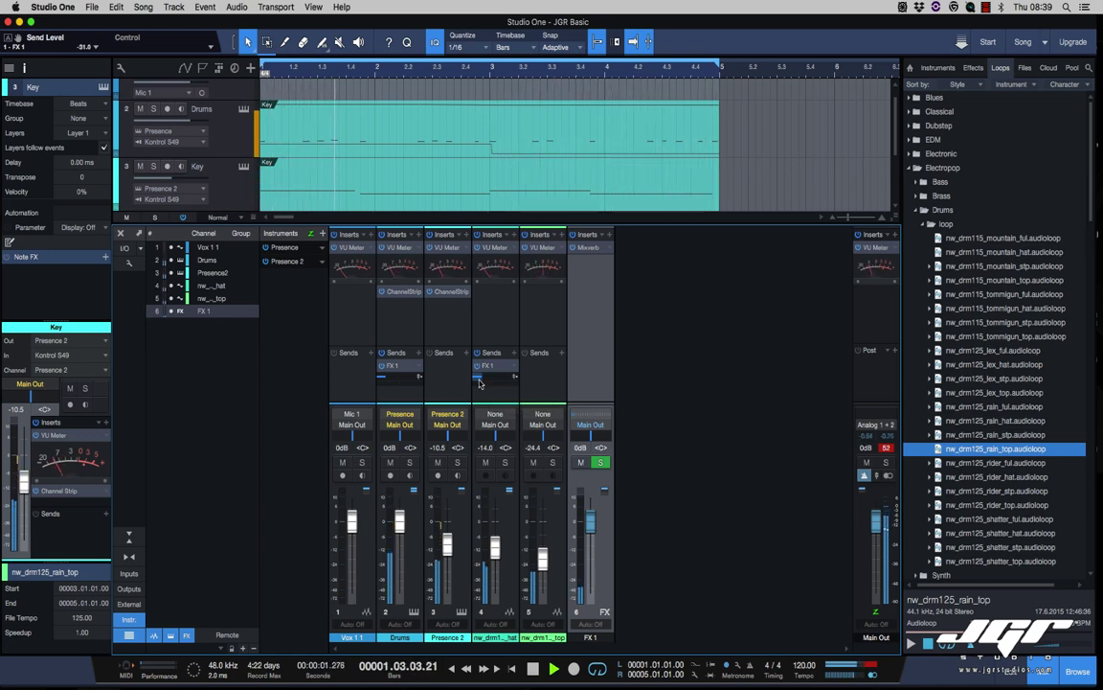
Step: Add a send from the Presence 2 channel to FX 1 and set its level to -11.2 dB
click(462, 360)
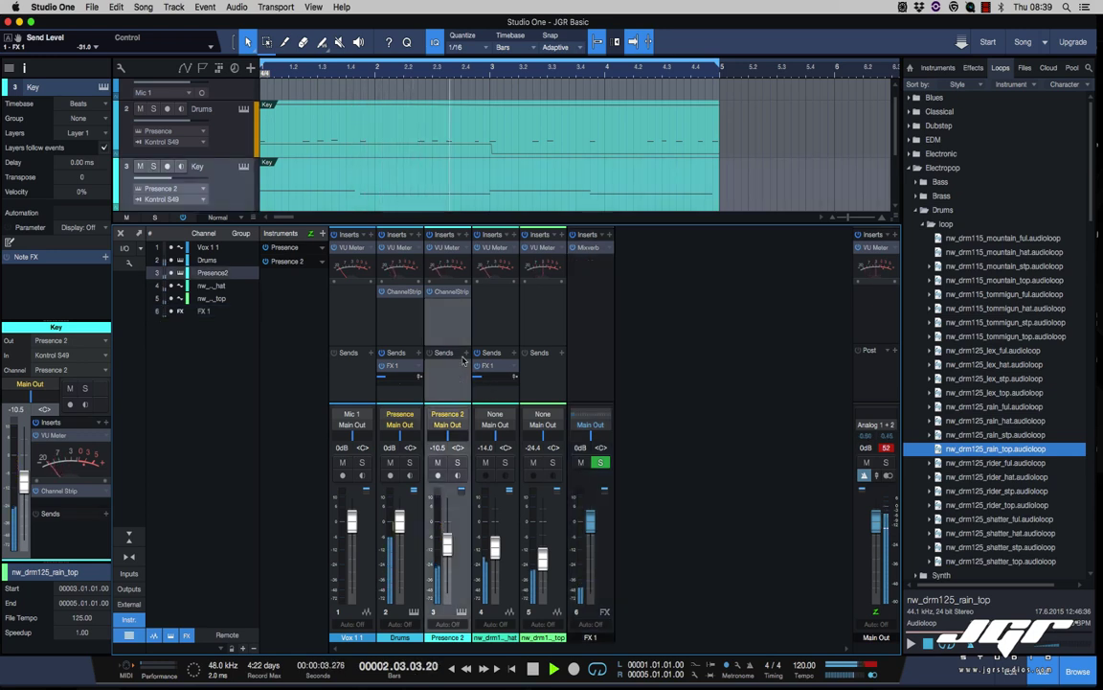
click(466, 355)
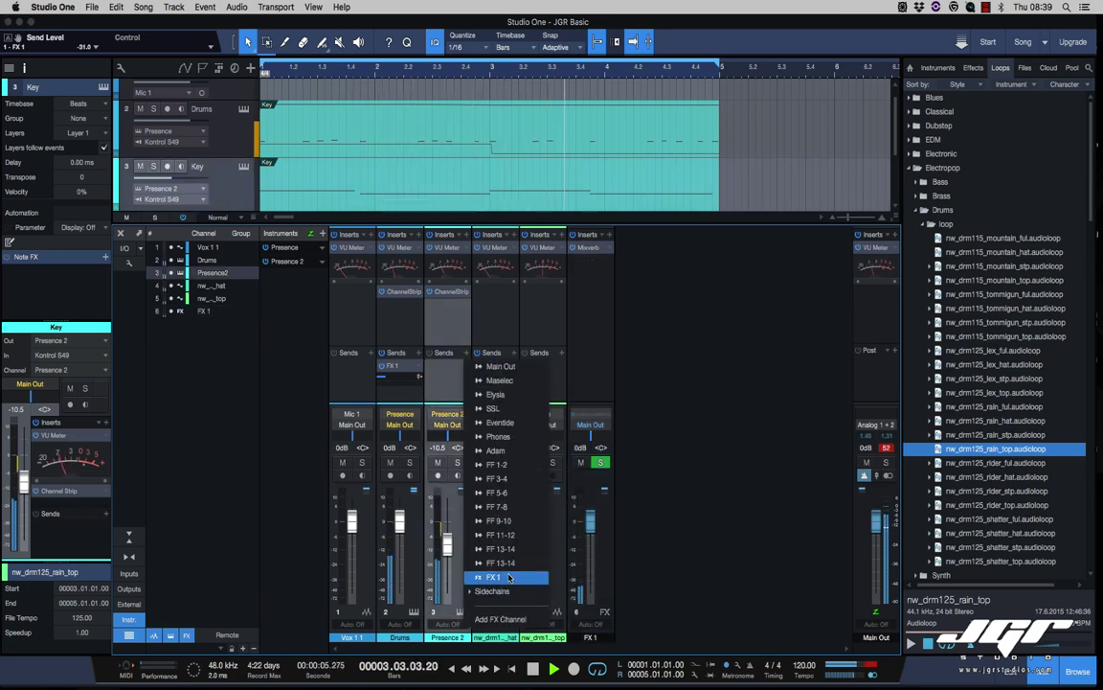
click(455, 517)
drag(436, 376, 439, 381)
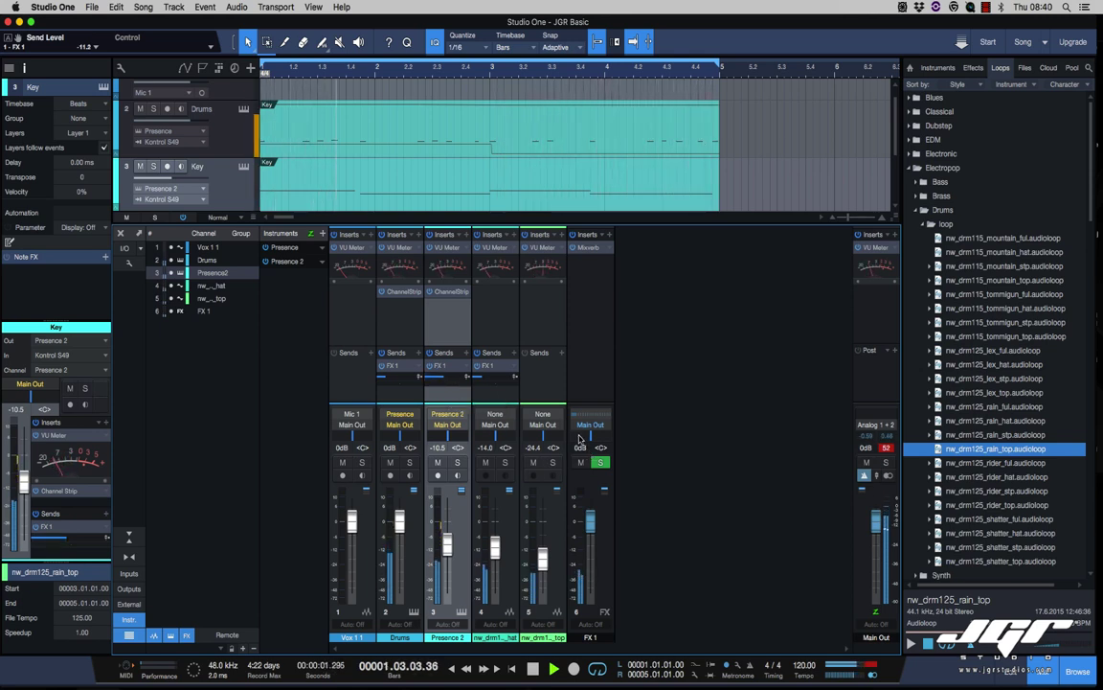
Step: Add a second FX channel with a Beat Delay insert and load its Double Snare preset
right_click(637, 347)
click(694, 414)
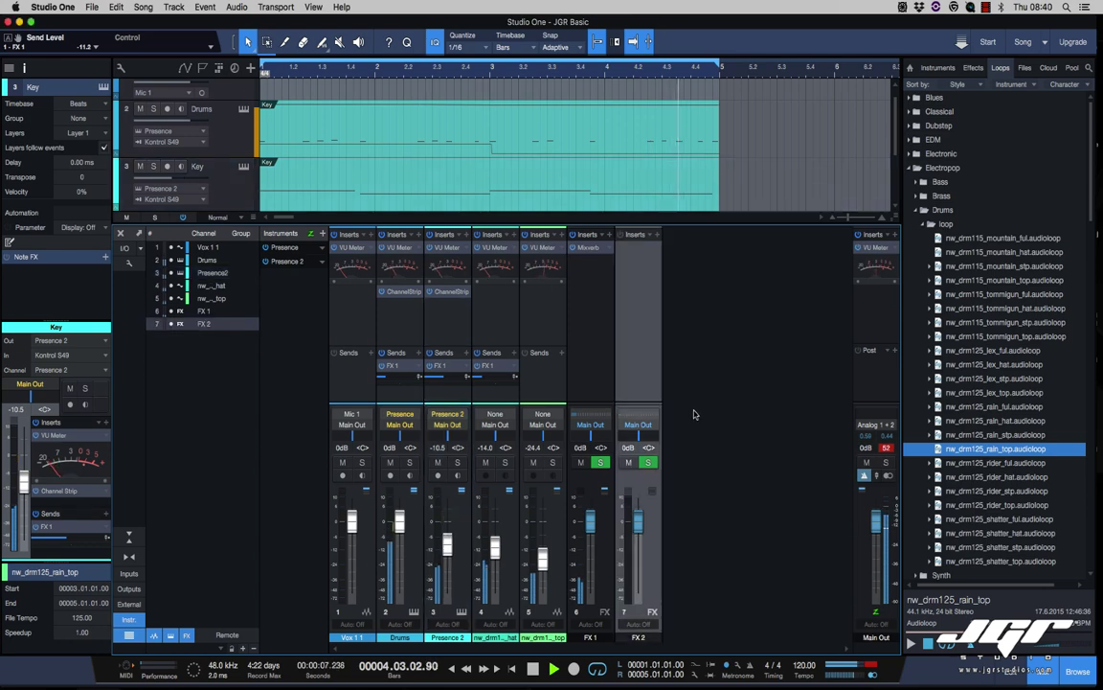
click(656, 234)
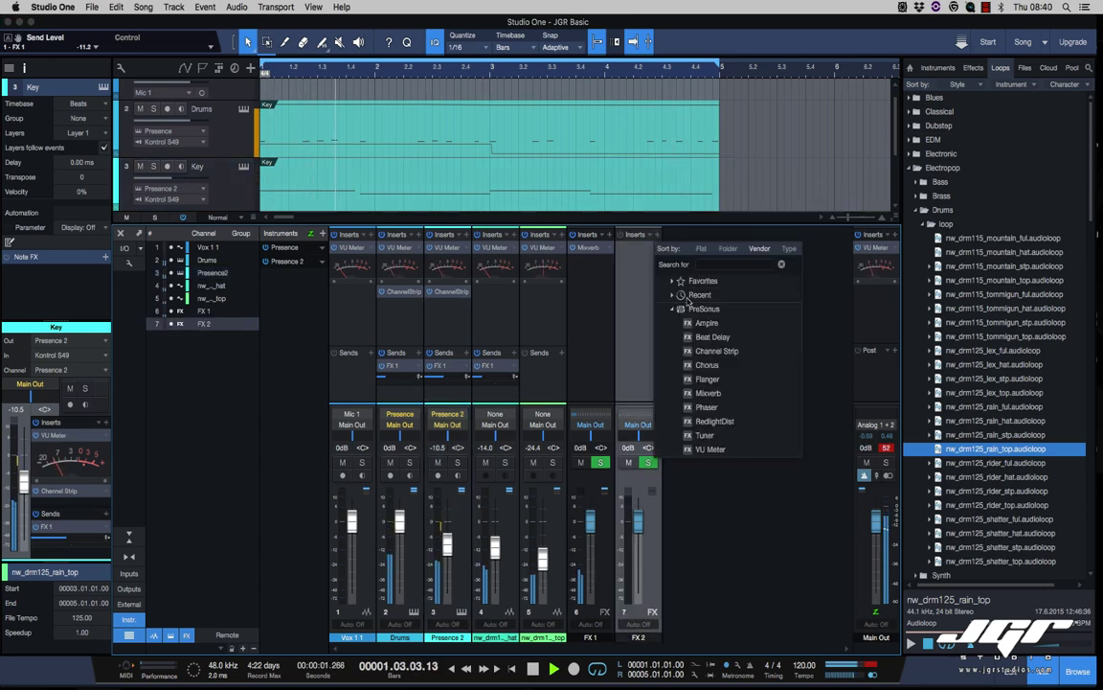
click(713, 336)
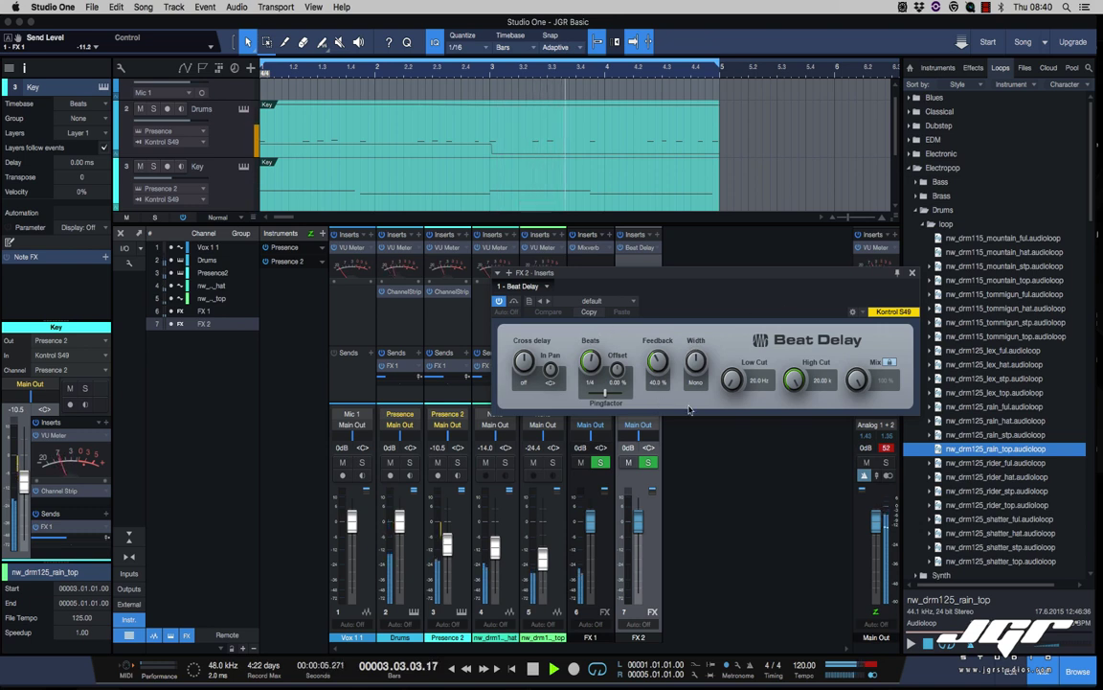
click(634, 300)
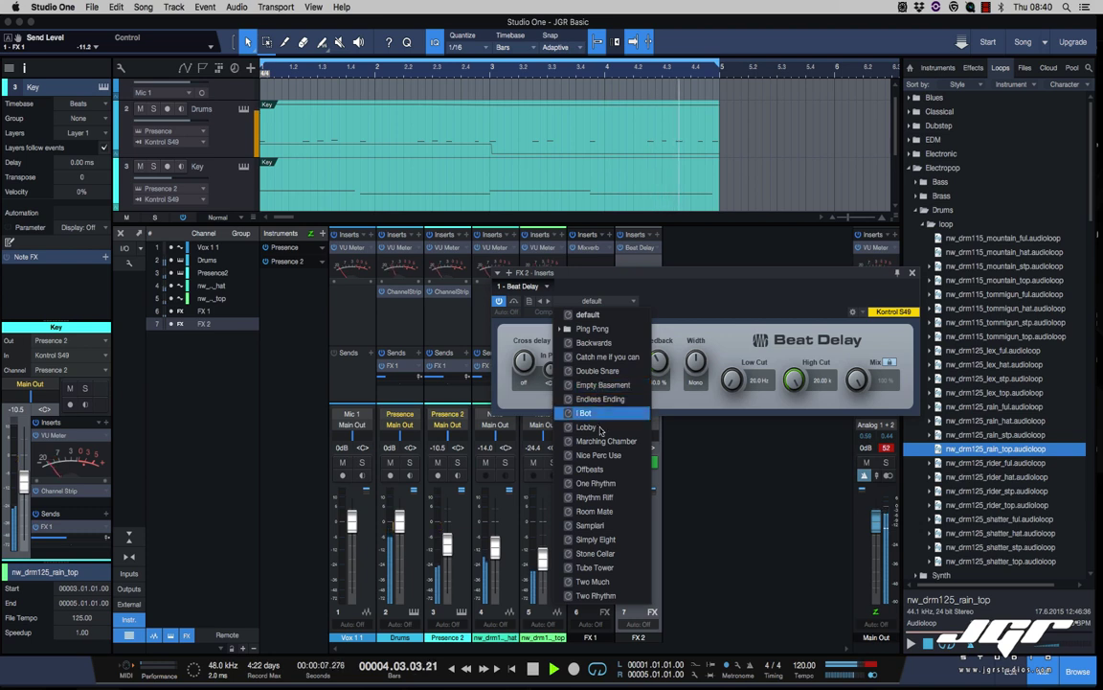
click(598, 374)
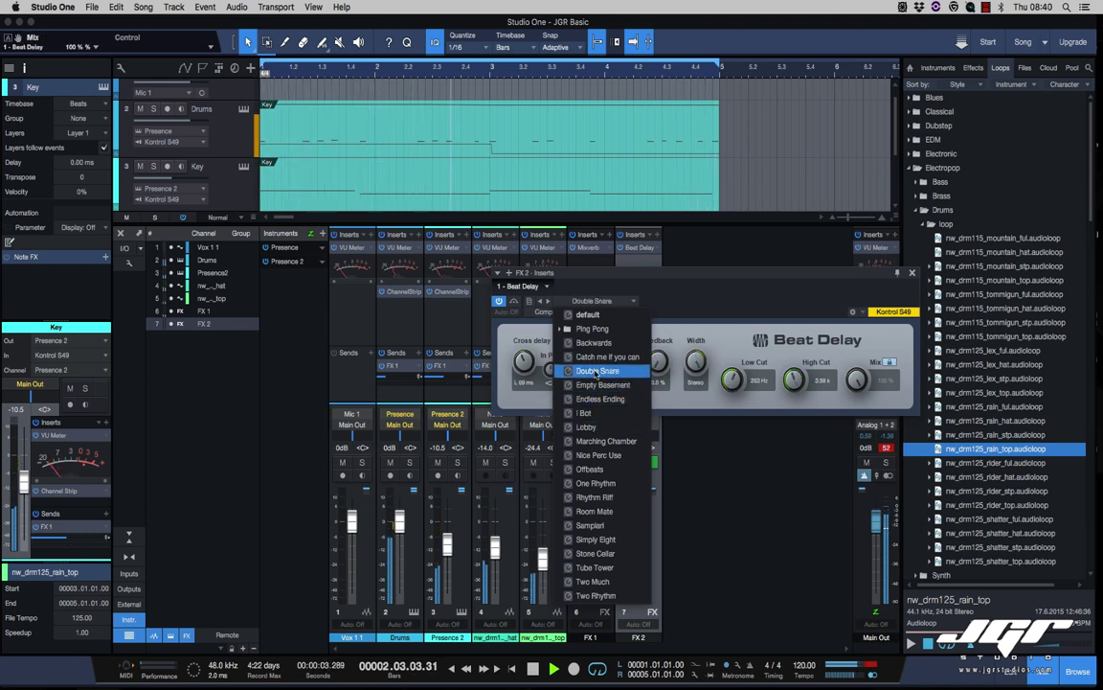
click(705, 296)
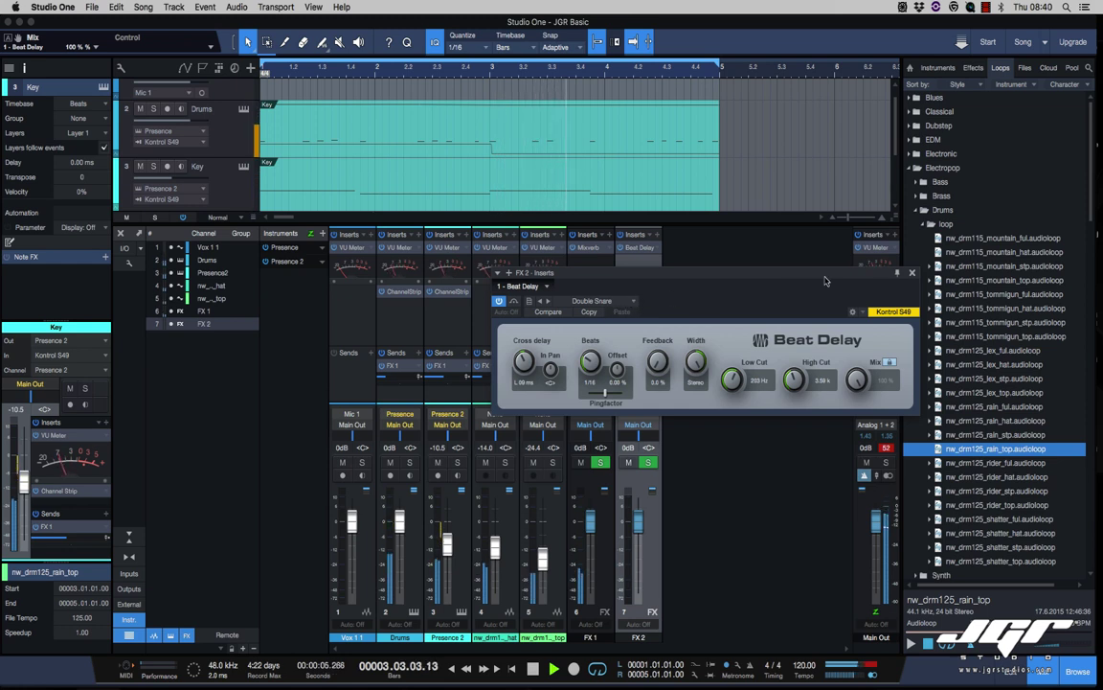
Step: Send the top loop channel to FX 2 and set that loop channel's volume to -20.7 dB
drag(862, 273, 1071, 322)
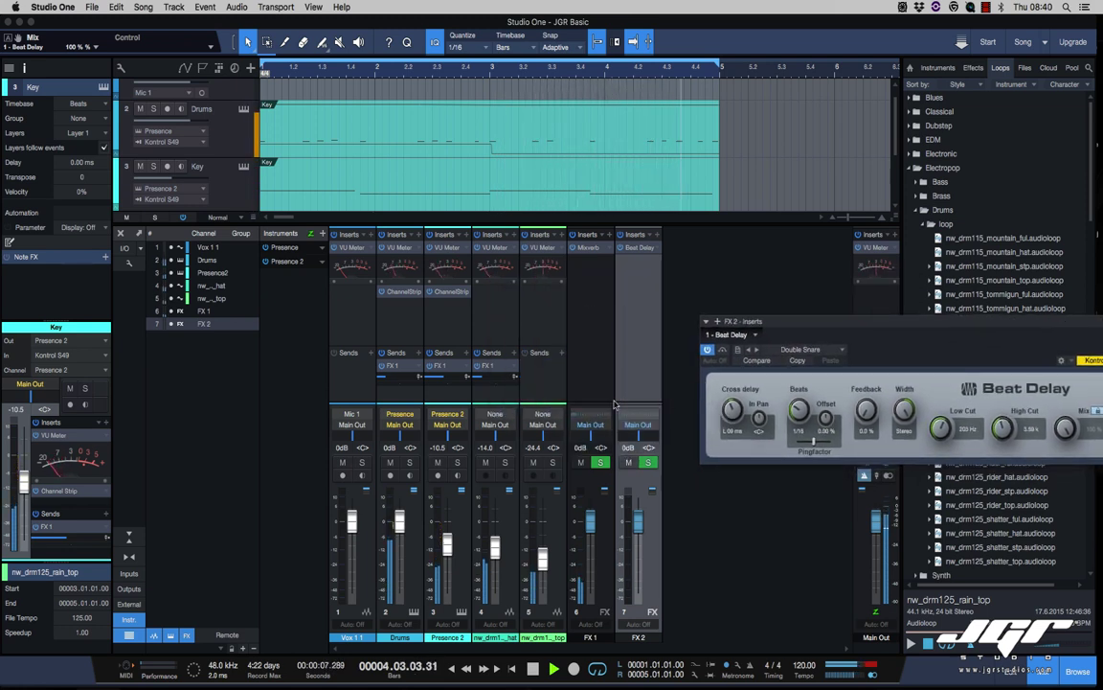
click(563, 354)
click(612, 595)
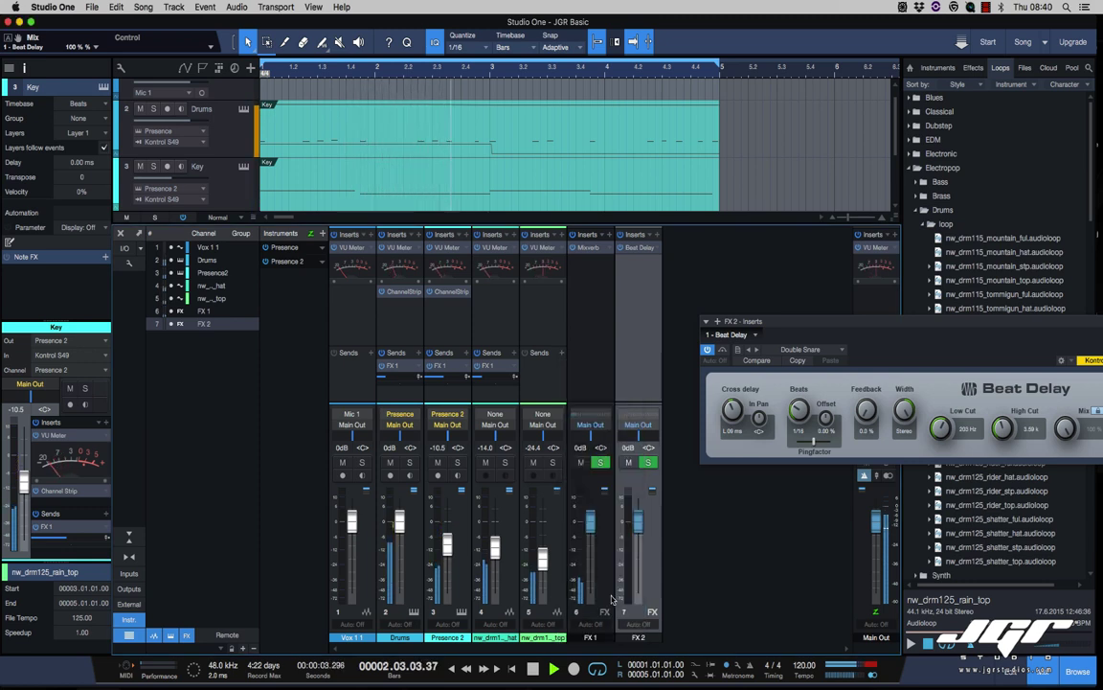
mouse_move(543, 380)
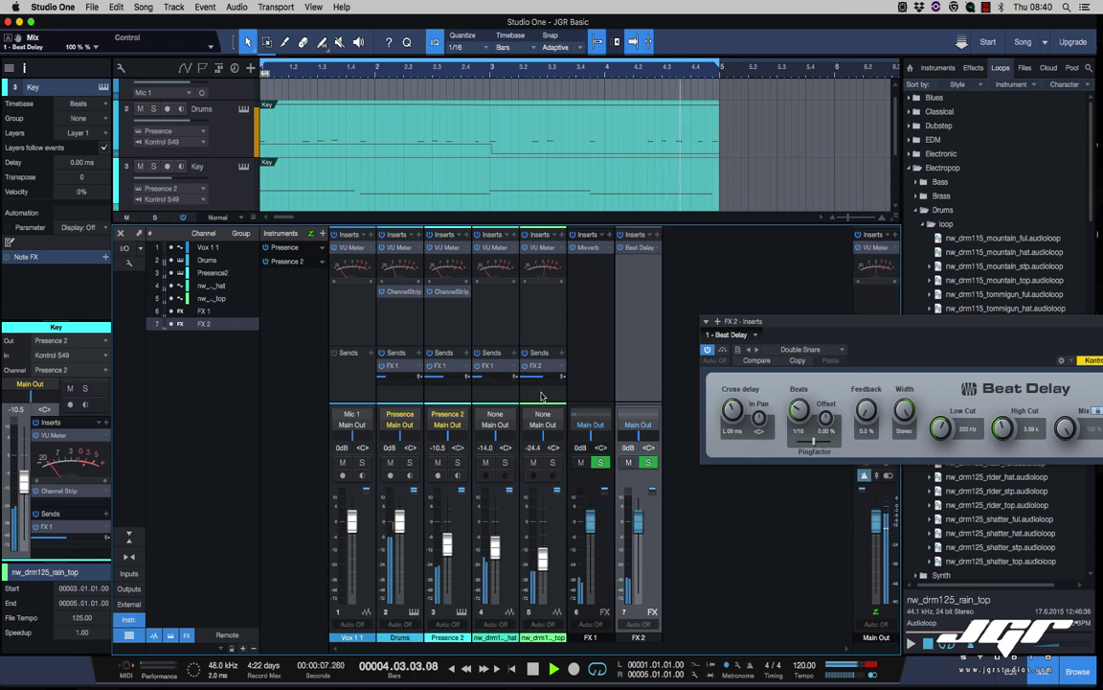
drag(876, 331, 904, 339)
click(544, 551)
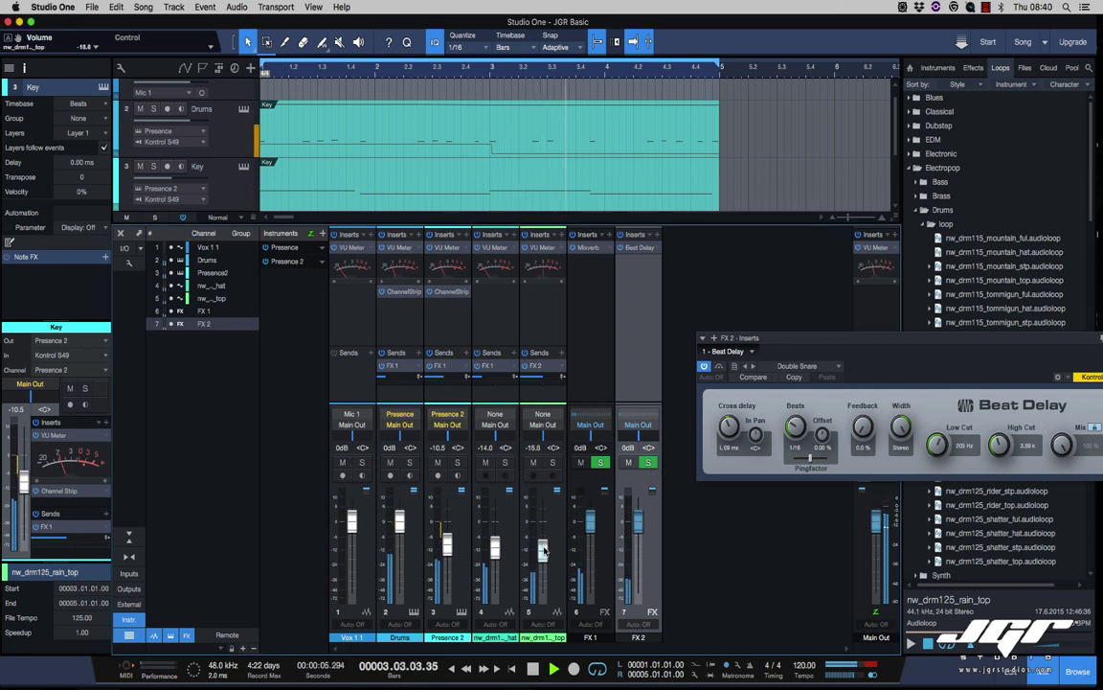
drag(544, 551, 544, 556)
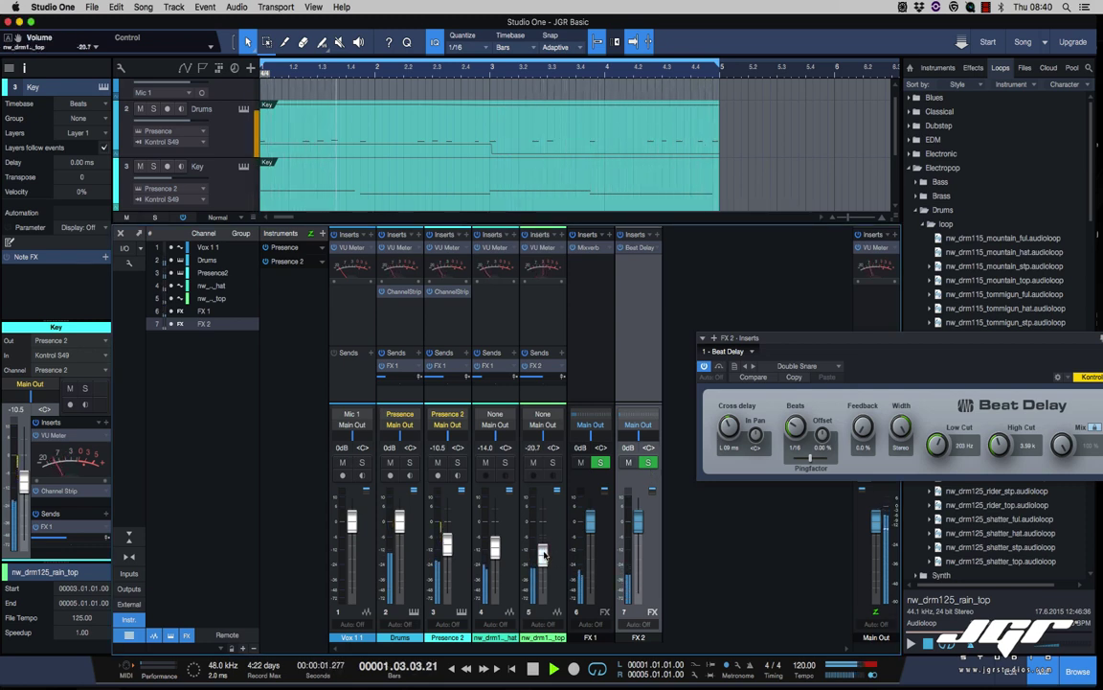
Step: Close the Beat Delay plug-in window and clear the Main Out clip indicator
drag(997, 339, 766, 352)
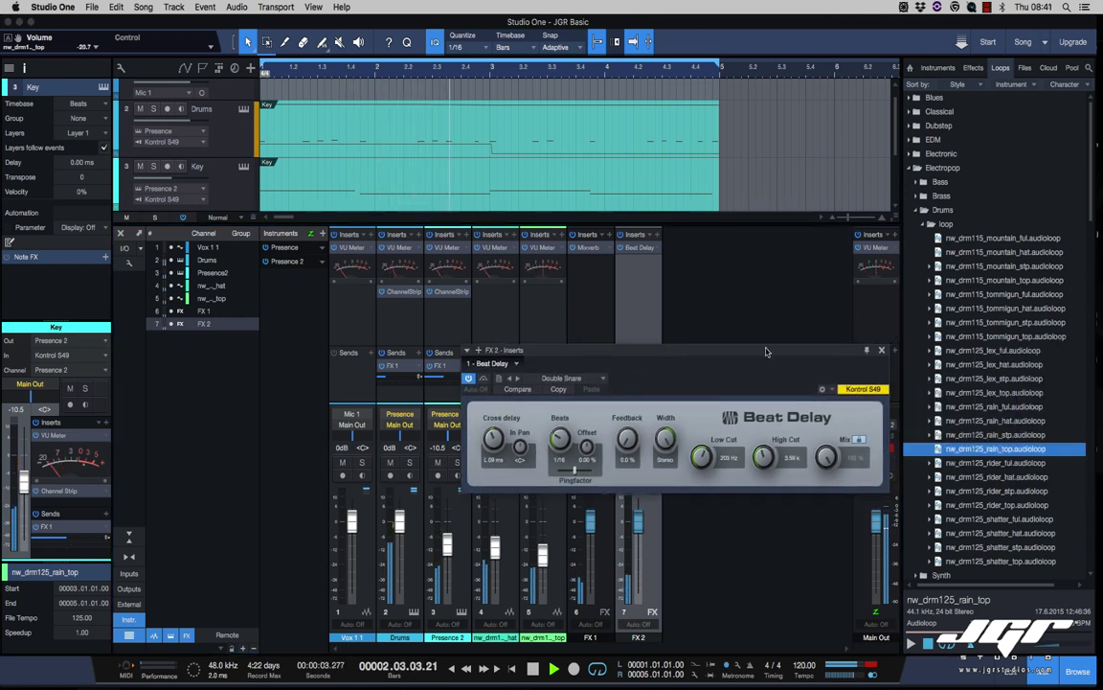
click(884, 351)
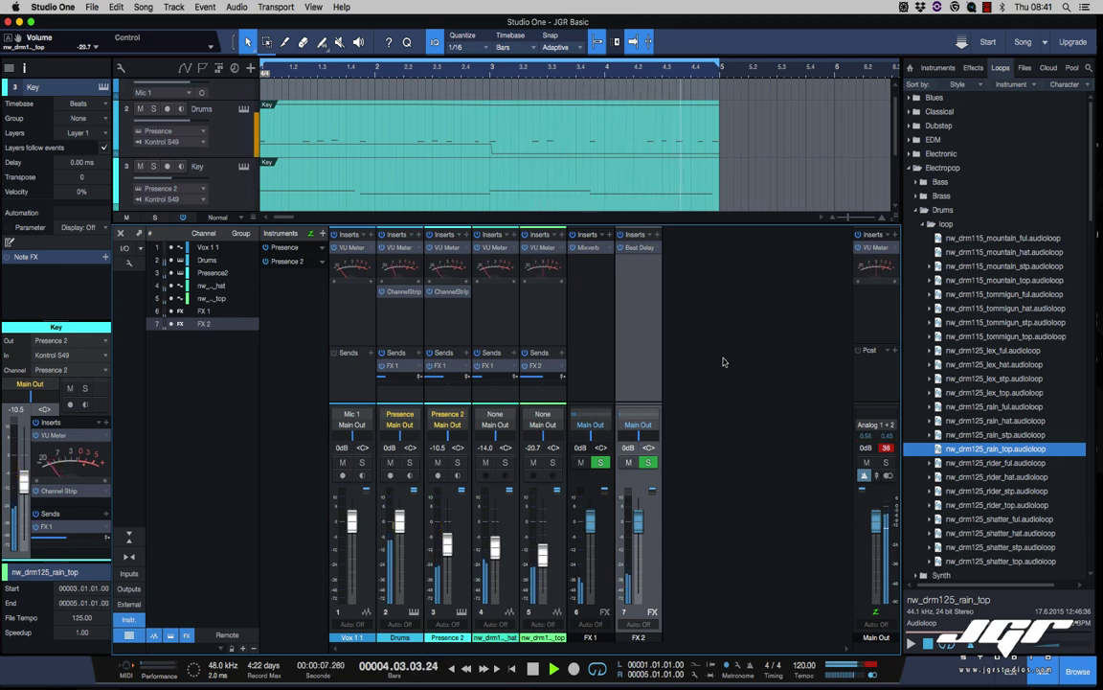
click(886, 448)
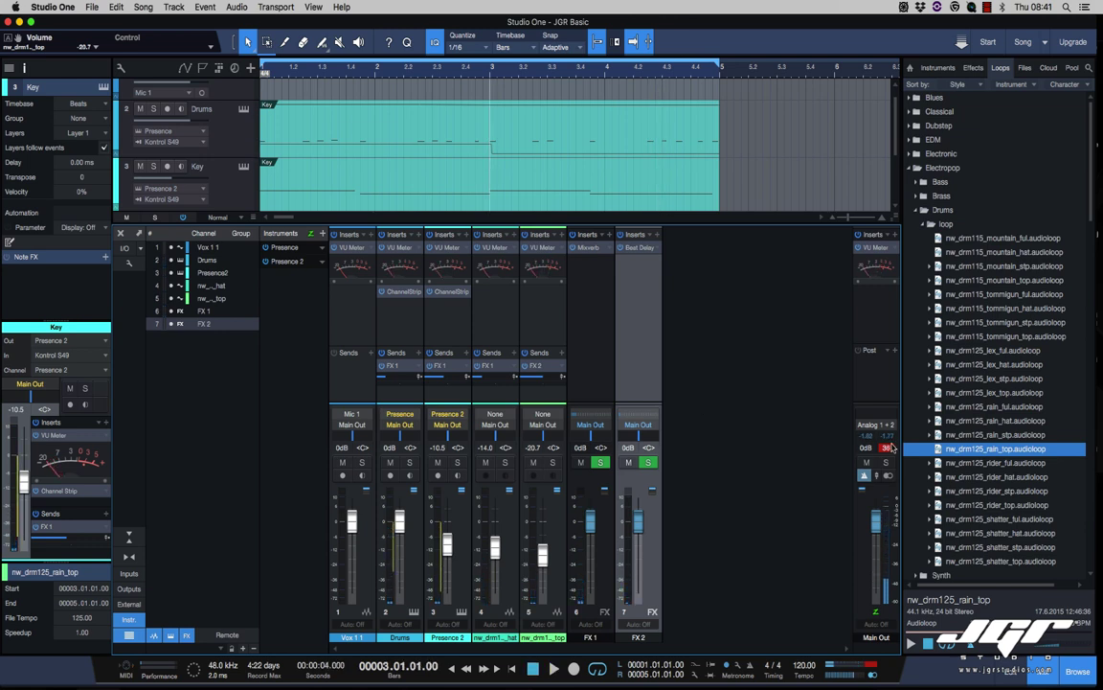
Step: Open the Export Mixdown settings and examine the available audio file formats, including MP3
click(92, 7)
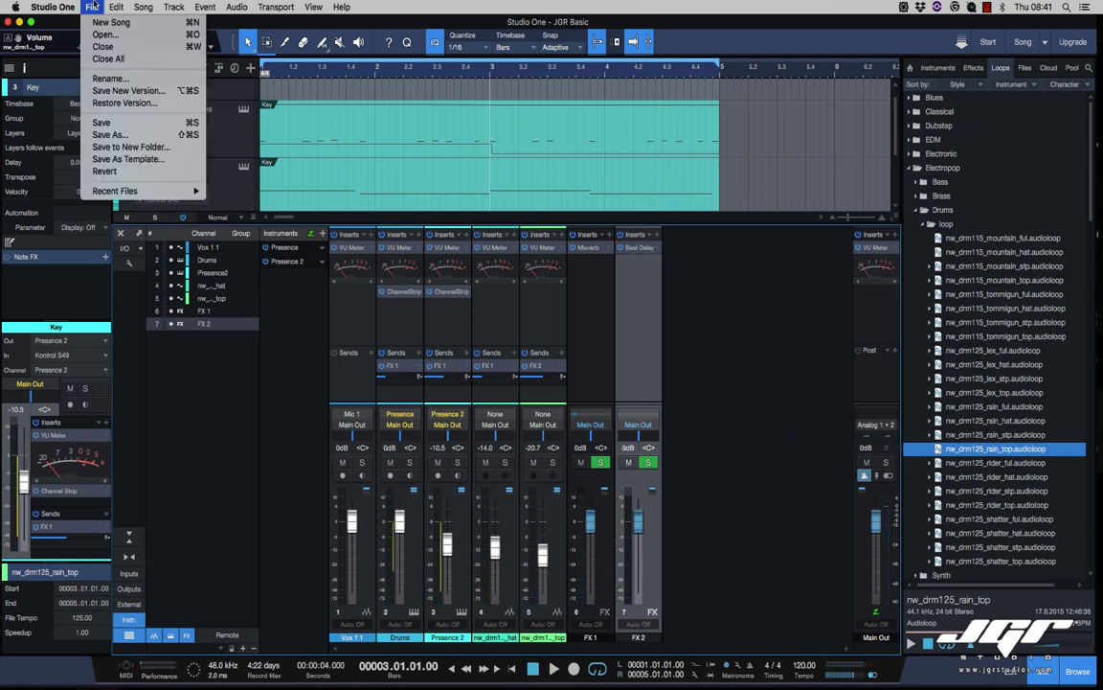
click(237, 119)
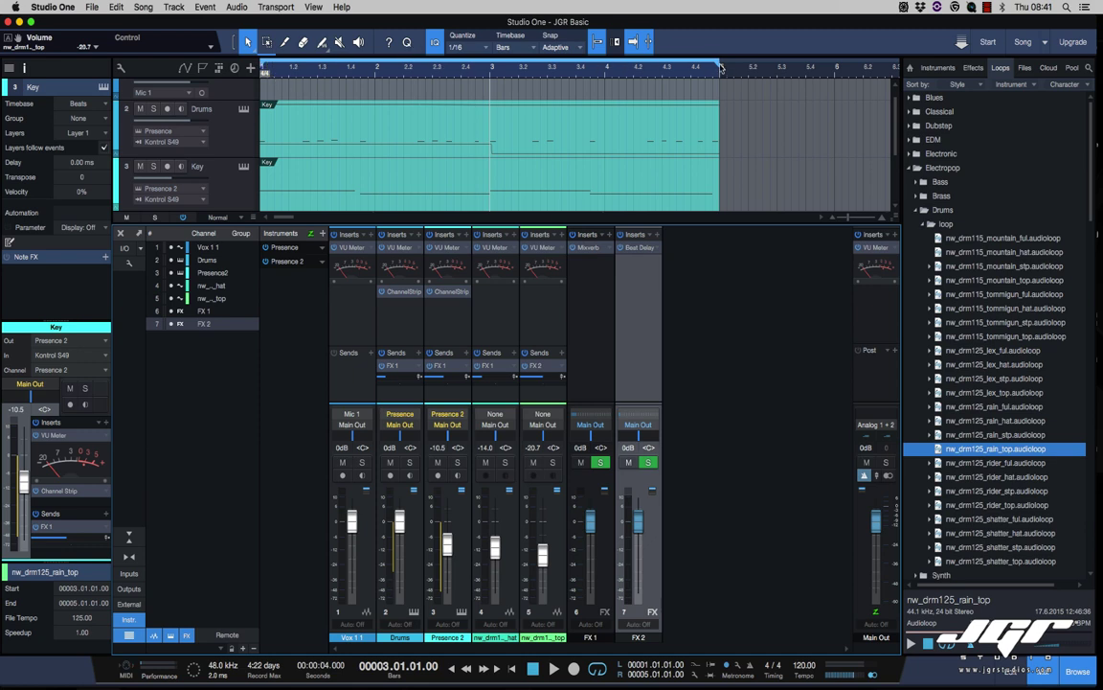
click(145, 7)
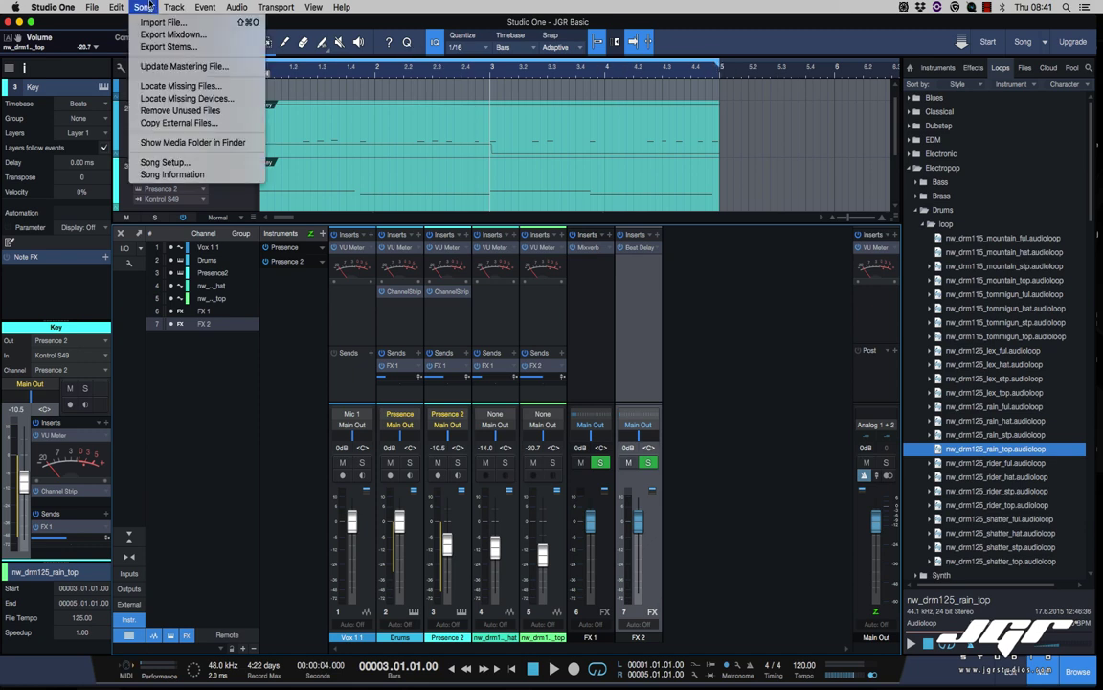
click(162, 36)
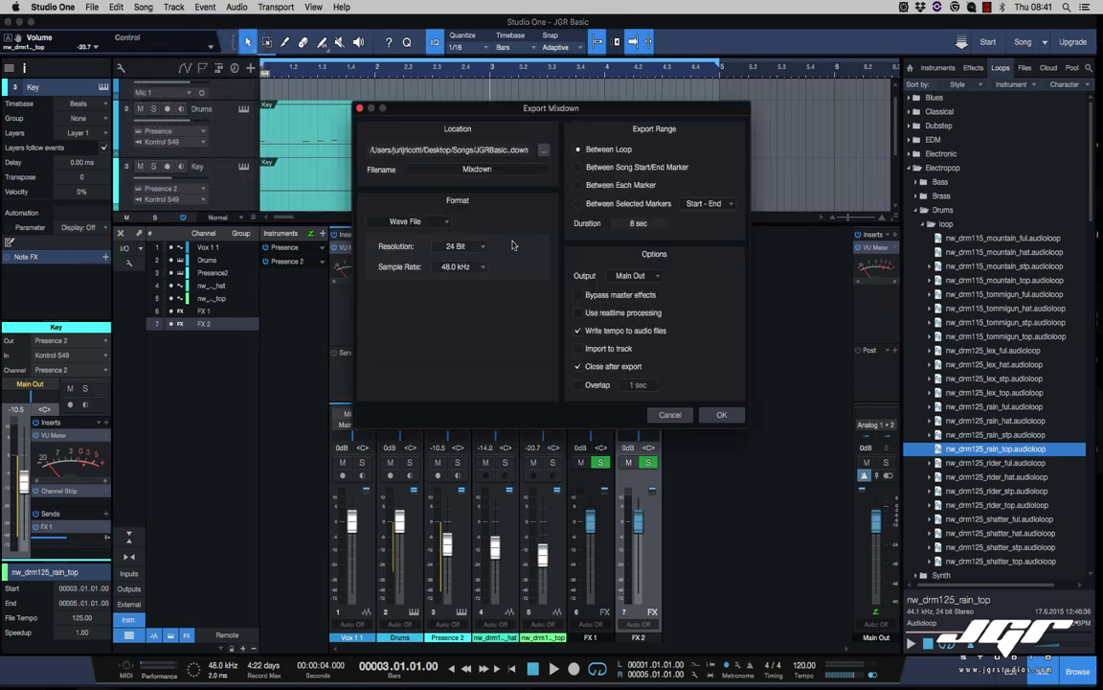
click(443, 223)
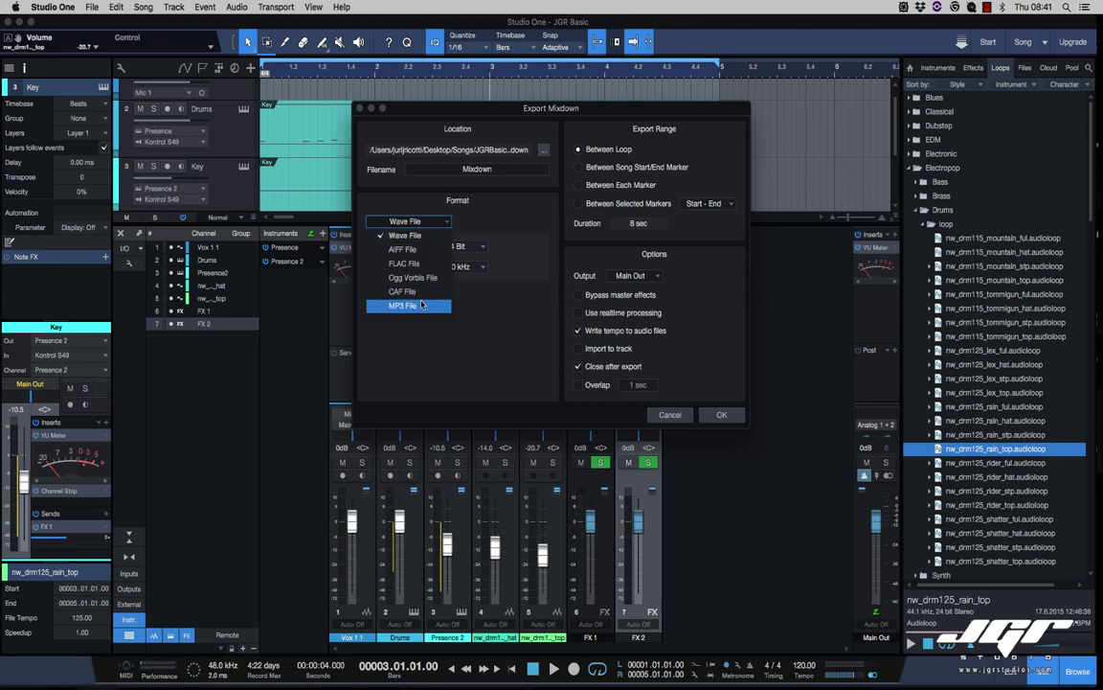
click(484, 318)
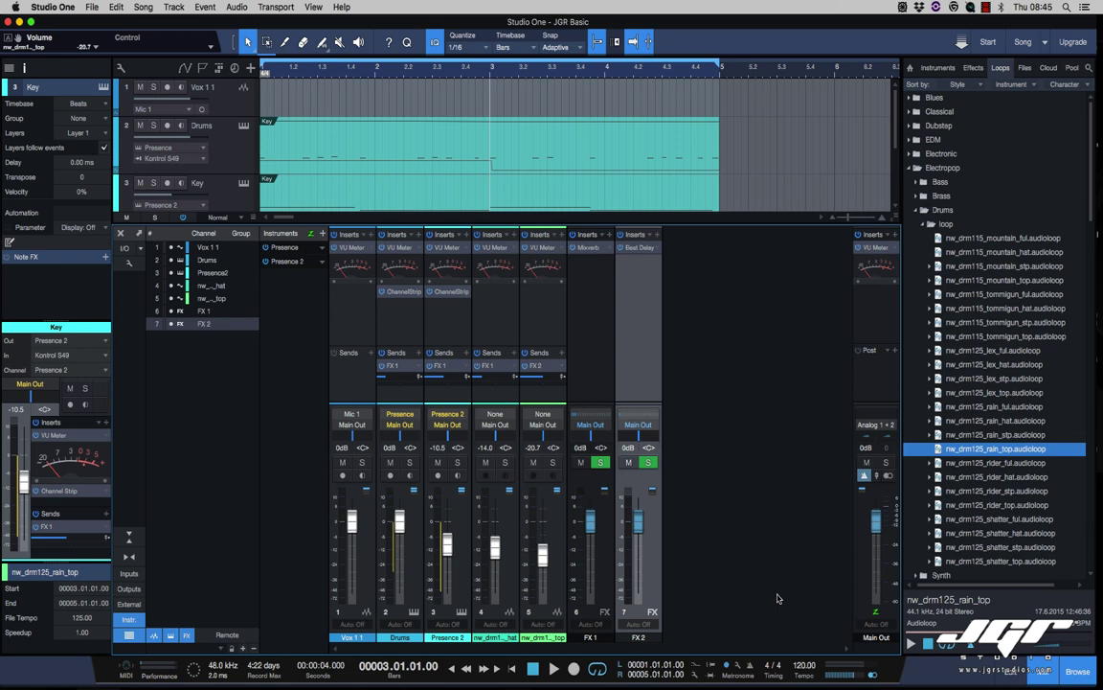
Step: Switch to TextEdit
key(super+Tab)
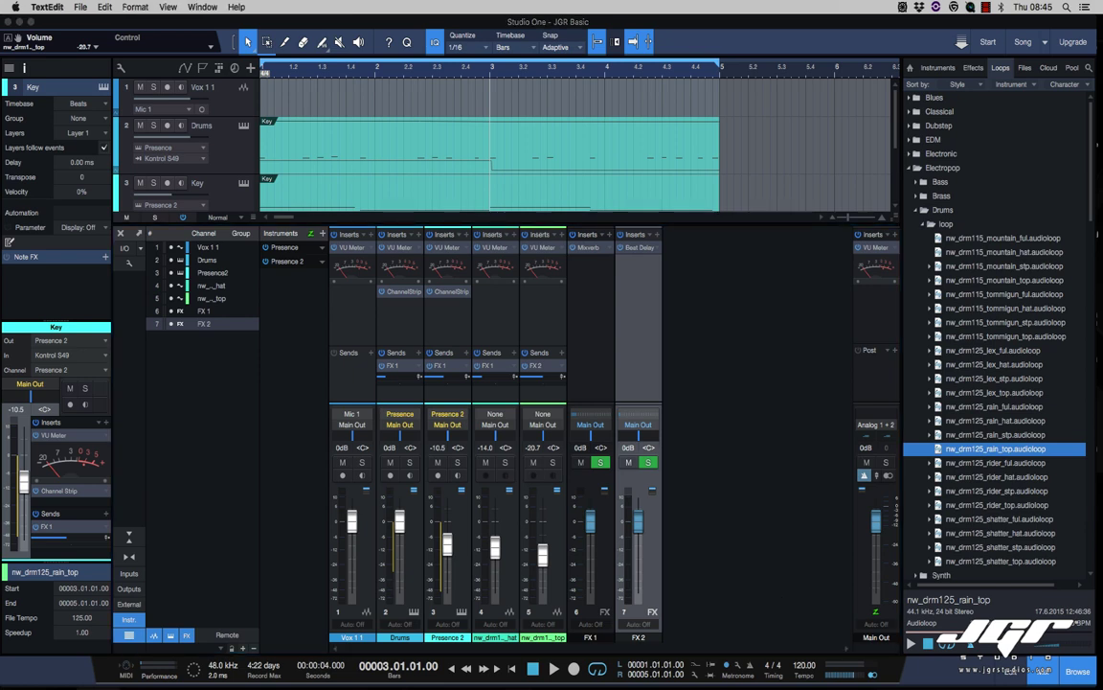